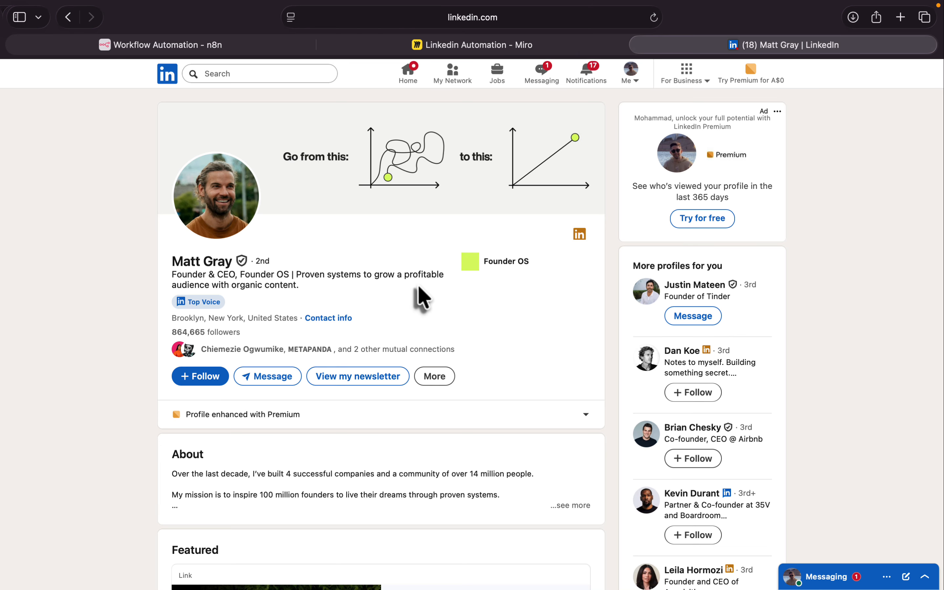
- Switch to the Linkedin Automation board in Miro
click(484, 46)
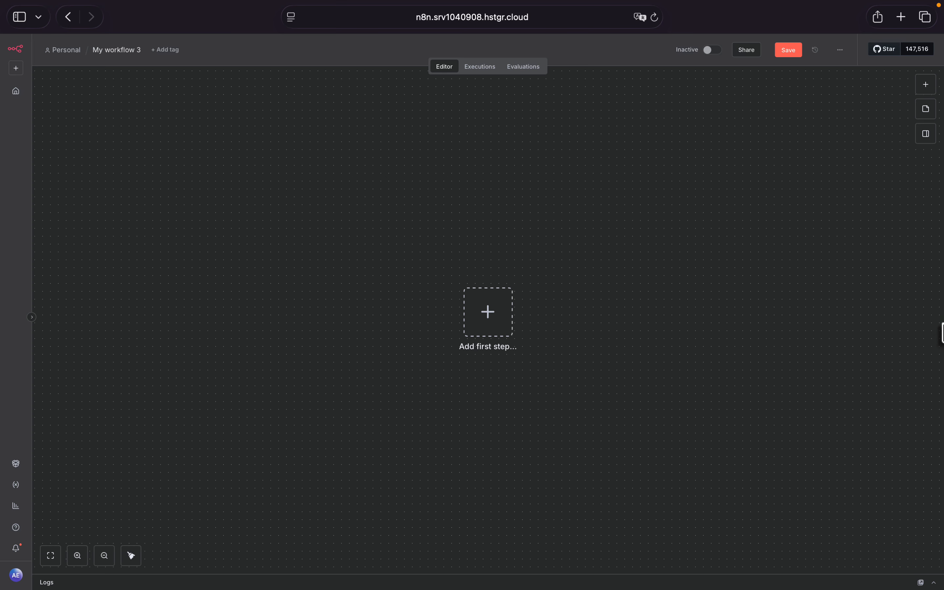
- Add a manual trigger as the first step of the empty n8n workflow My workflow 3
click(474, 321)
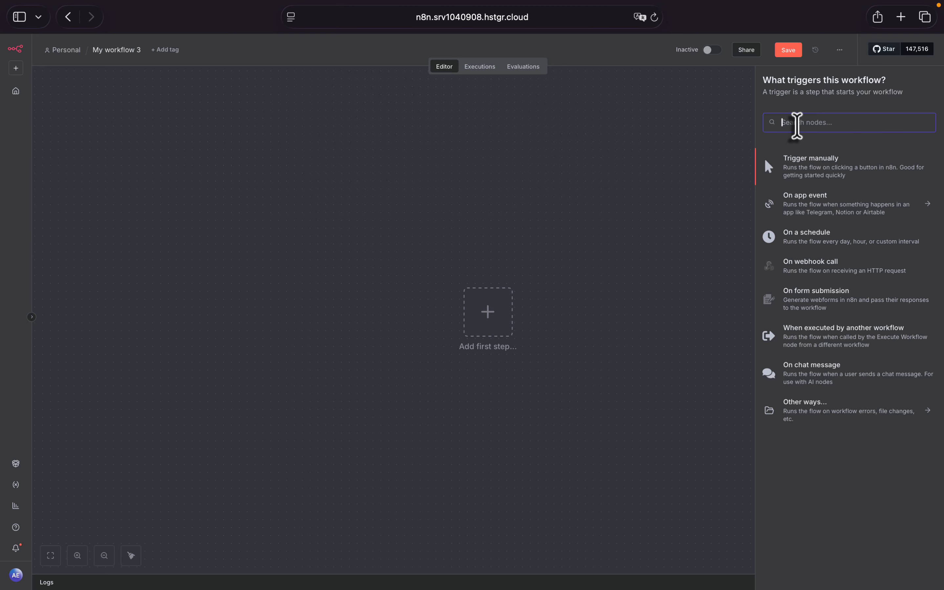
text(we)
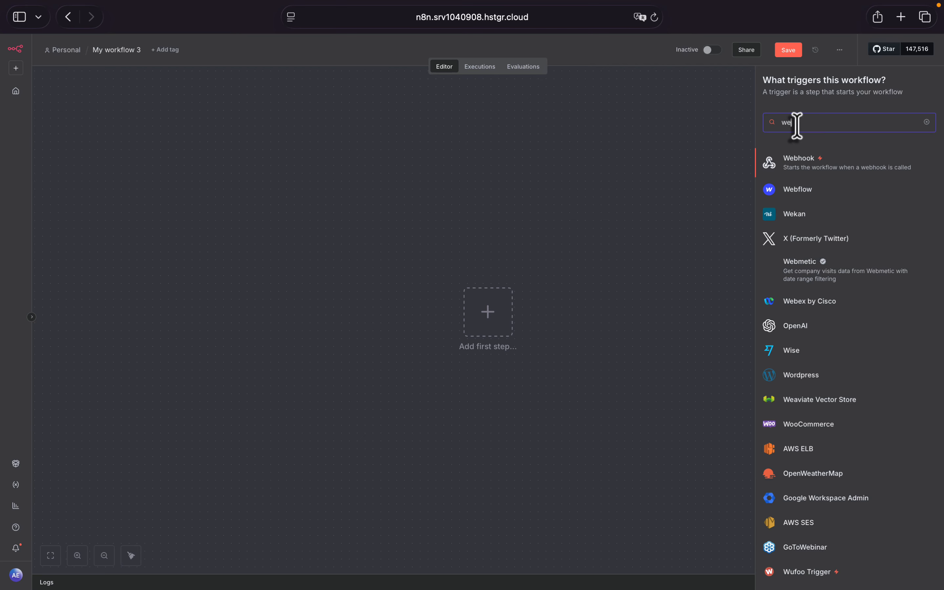
key(BackSpace)
key(BackSpace)
text(for)
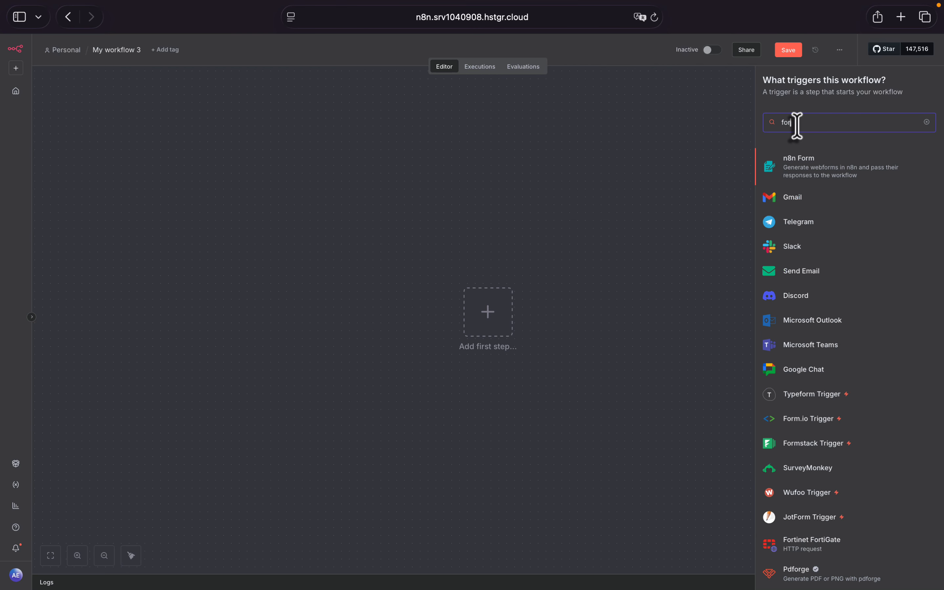
key(BackSpace)
key(BackSpace)
key(BackSpace)
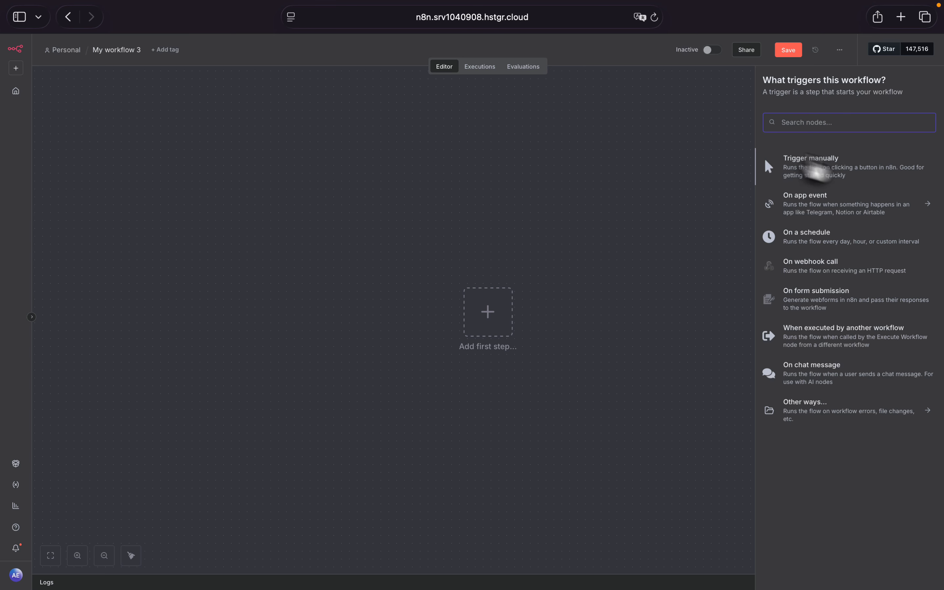
click(833, 178)
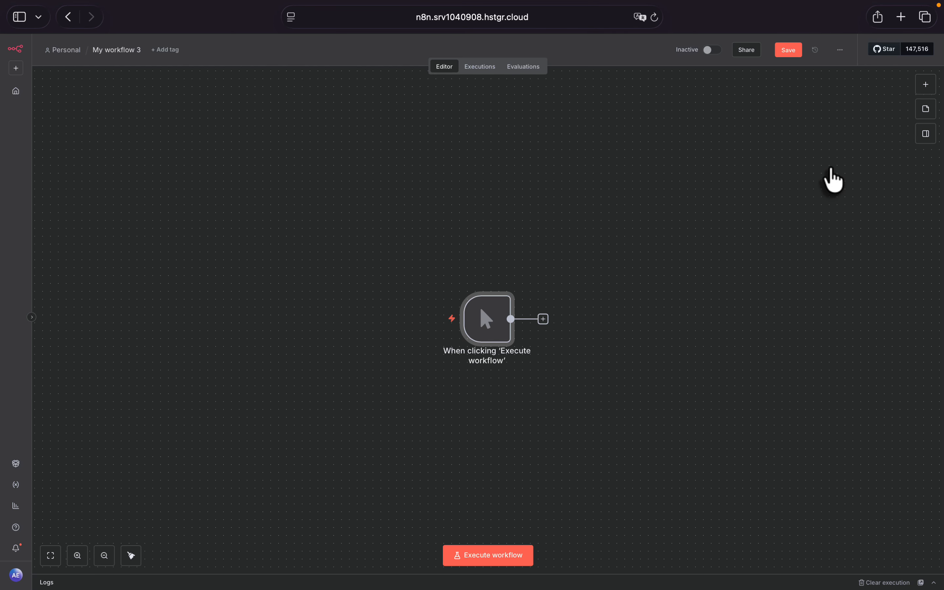
- Add the Apify Get dataset items action after the manual trigger and return to the canvas
mouse_move(479, 330)
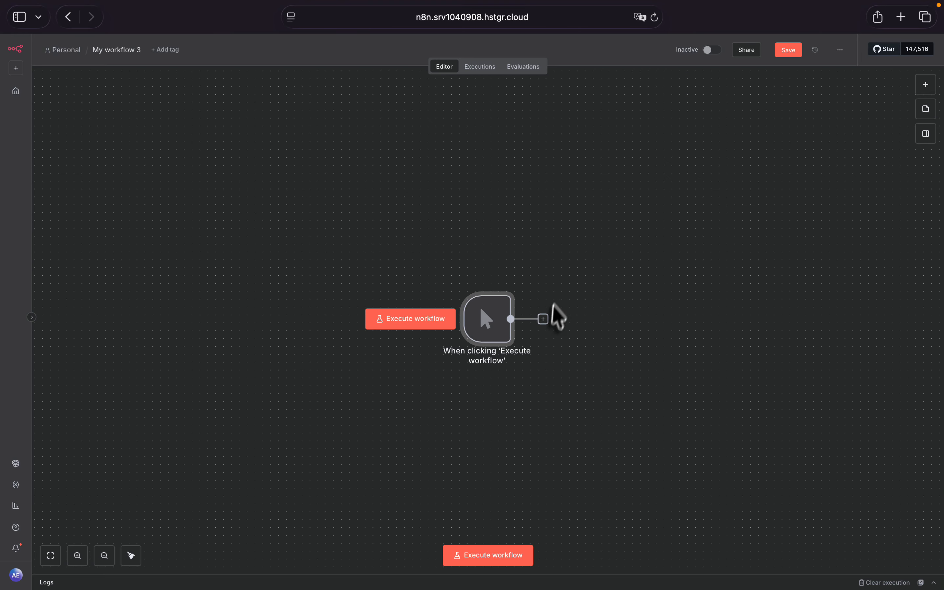
click(543, 319)
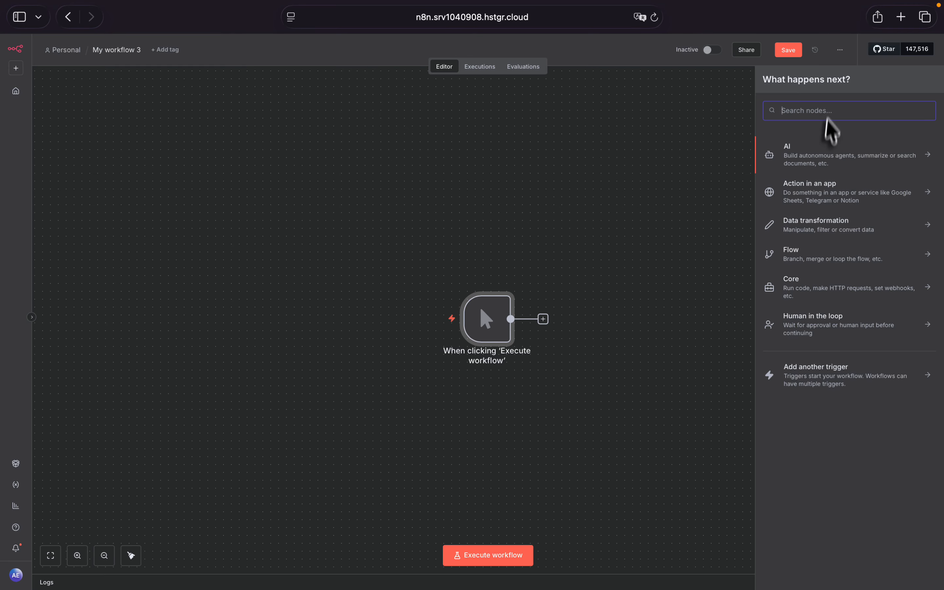
text(apify)
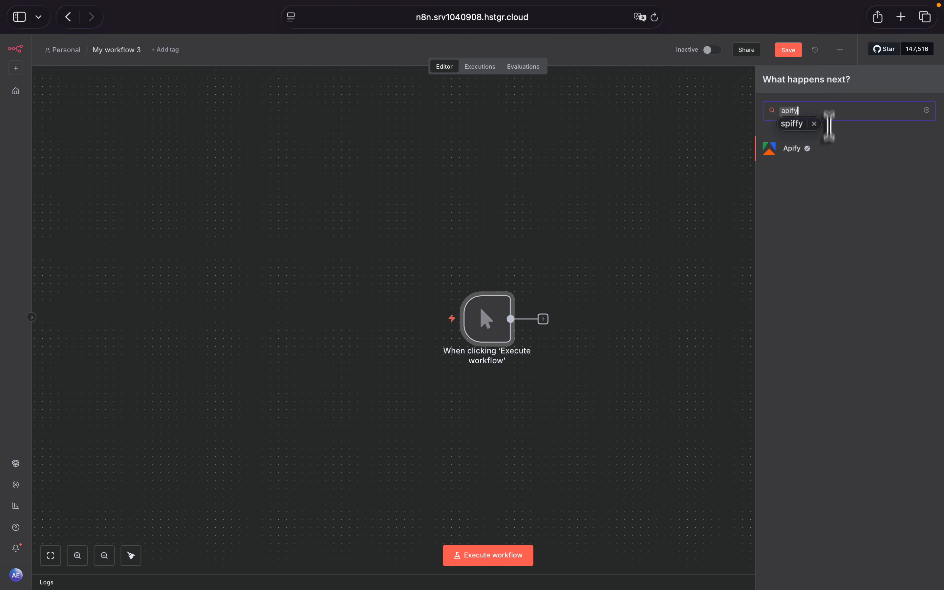
click(832, 166)
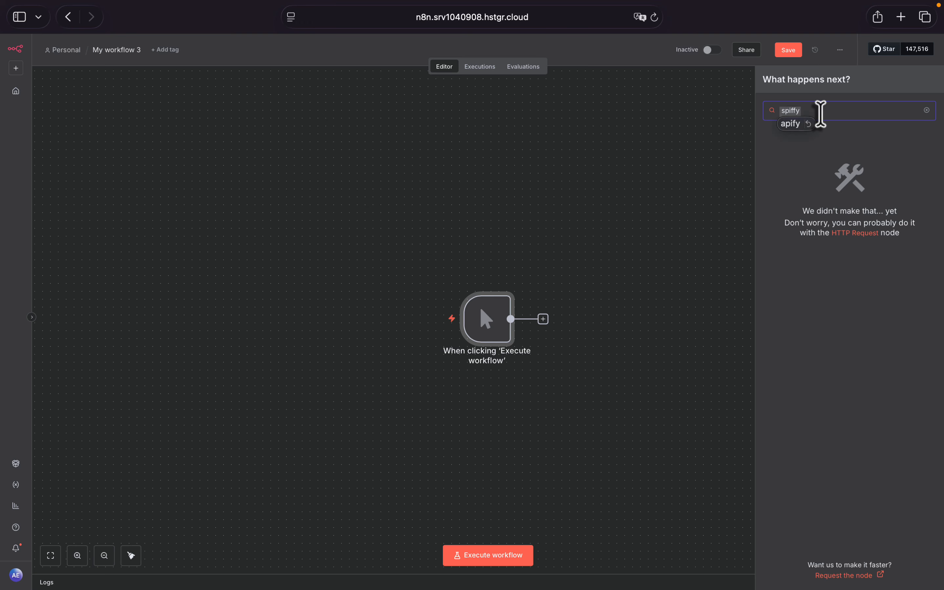
key(super+a)
key(BackSpace)
text(apify)
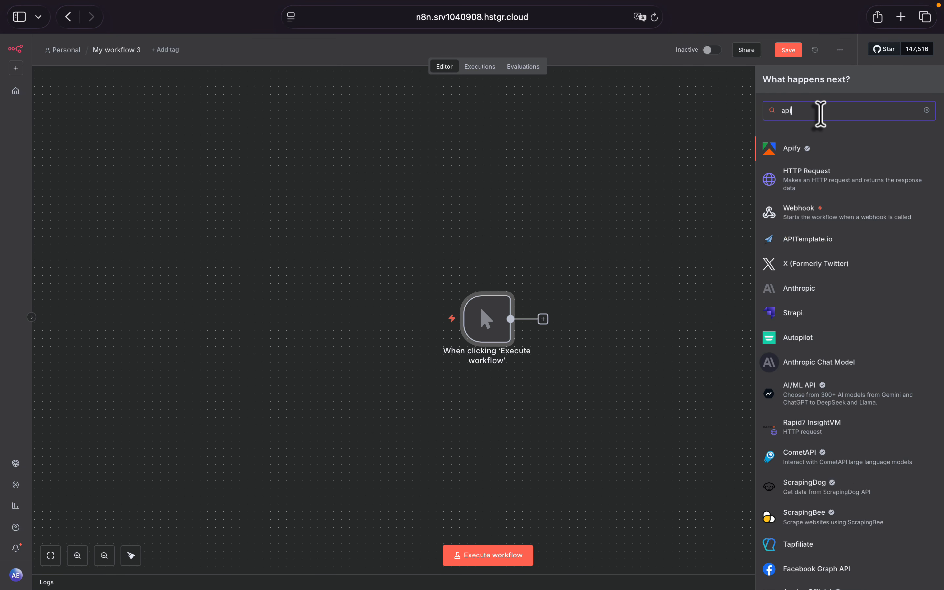
click(823, 148)
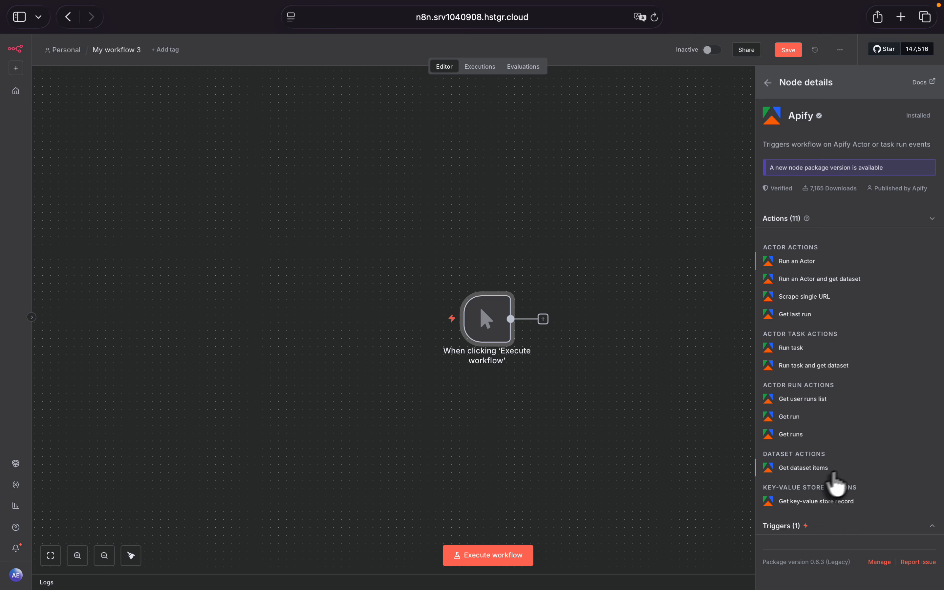
click(804, 468)
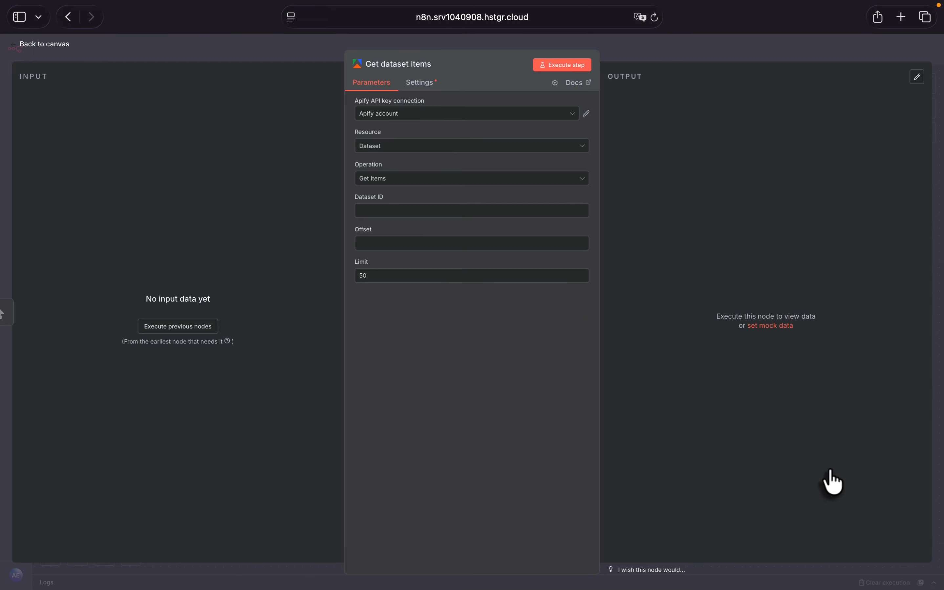
click(17, 45)
- Move the trigger and the Get dataset items node together toward the centre of the canvas, and deselect them
drag(665, 285, 456, 347)
drag(595, 316, 519, 311)
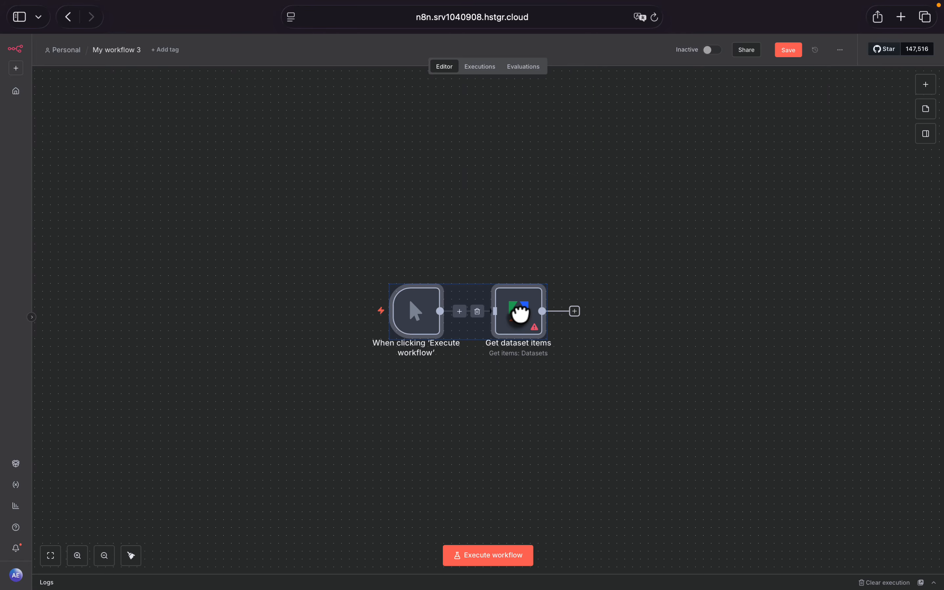
click(529, 205)
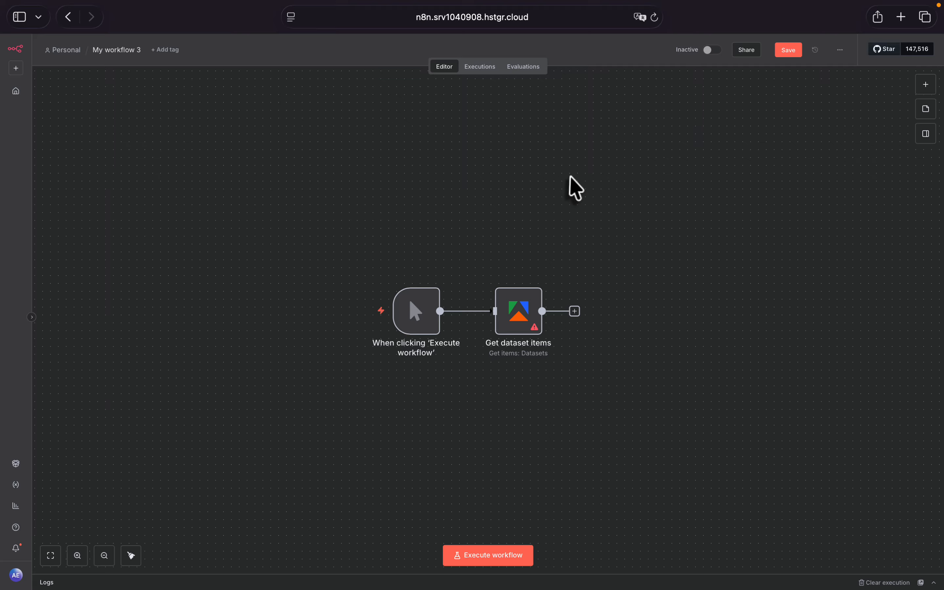
- Open the Apify website, apify.com, in a new browser tab
click(901, 18)
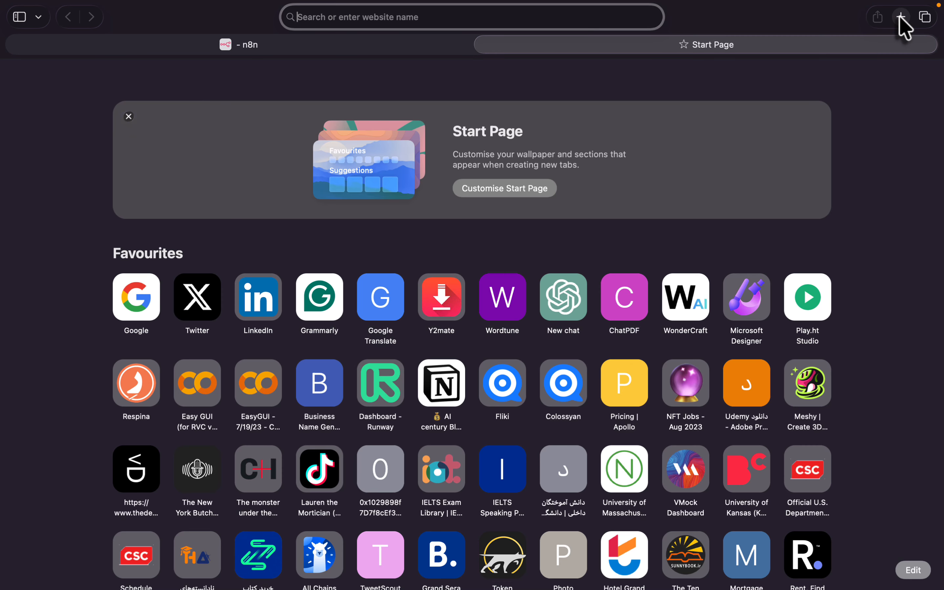
text(apify.com)
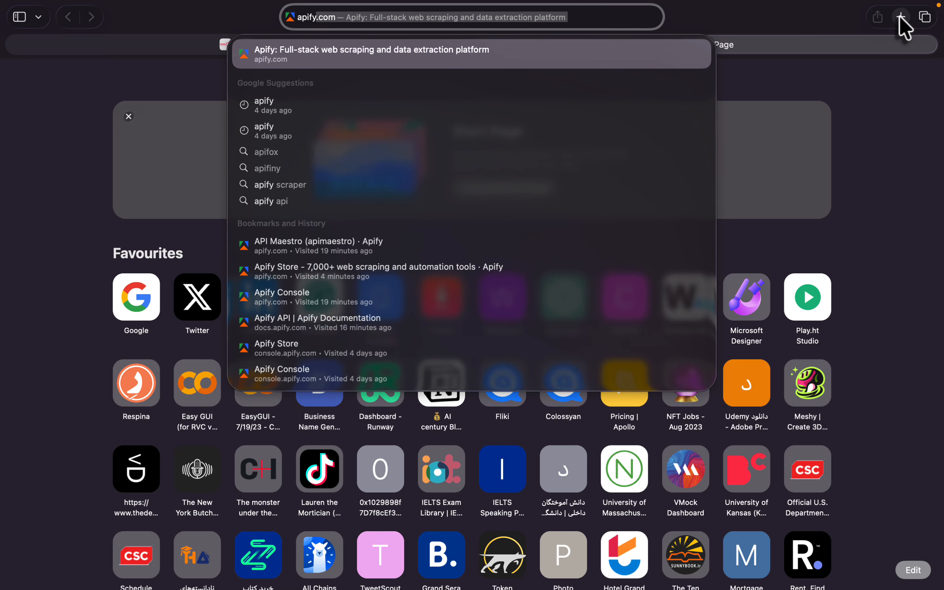
key(Return)
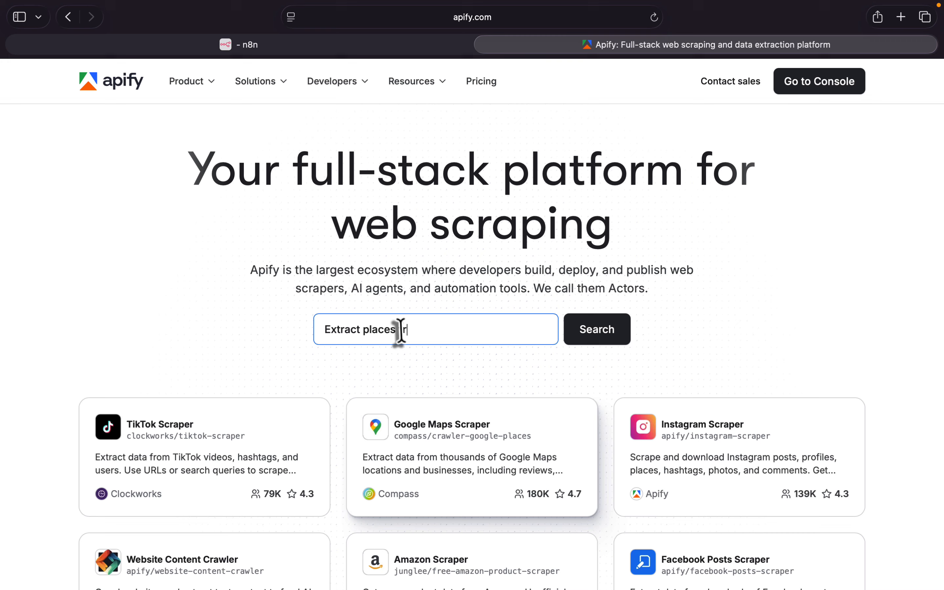
- Search the Apify Actors for "scrape linkedin"
click(401, 331)
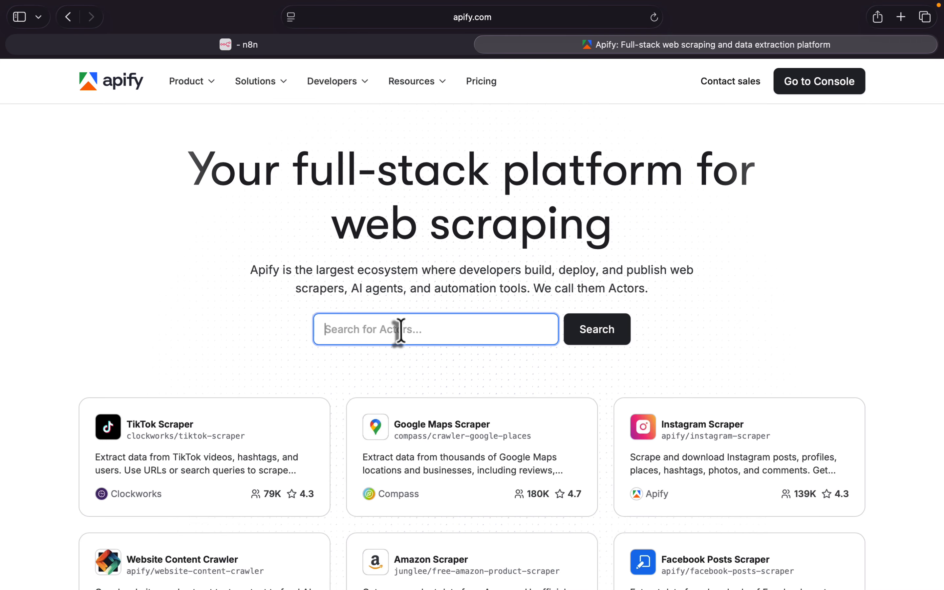
text(scr)
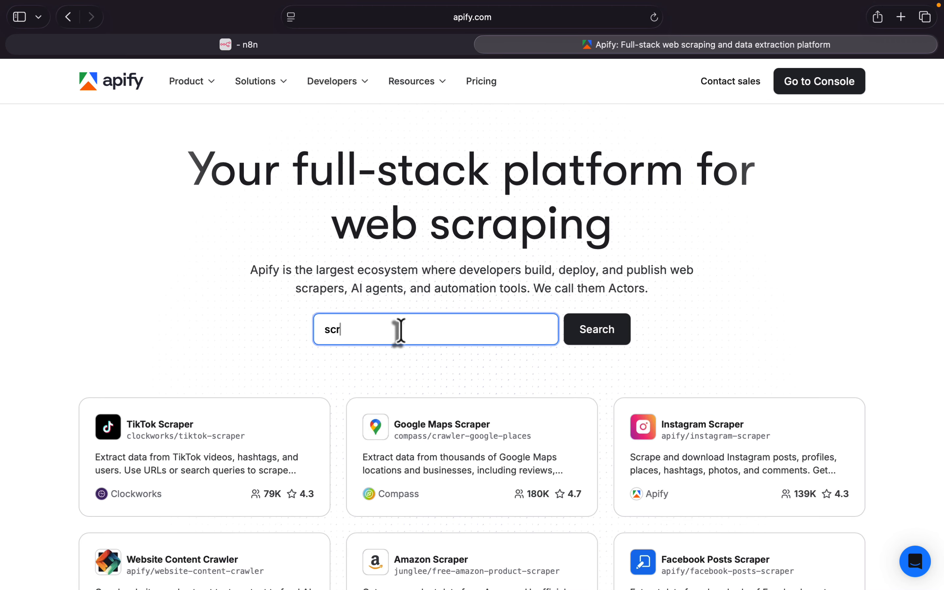
text(ape linkedin)
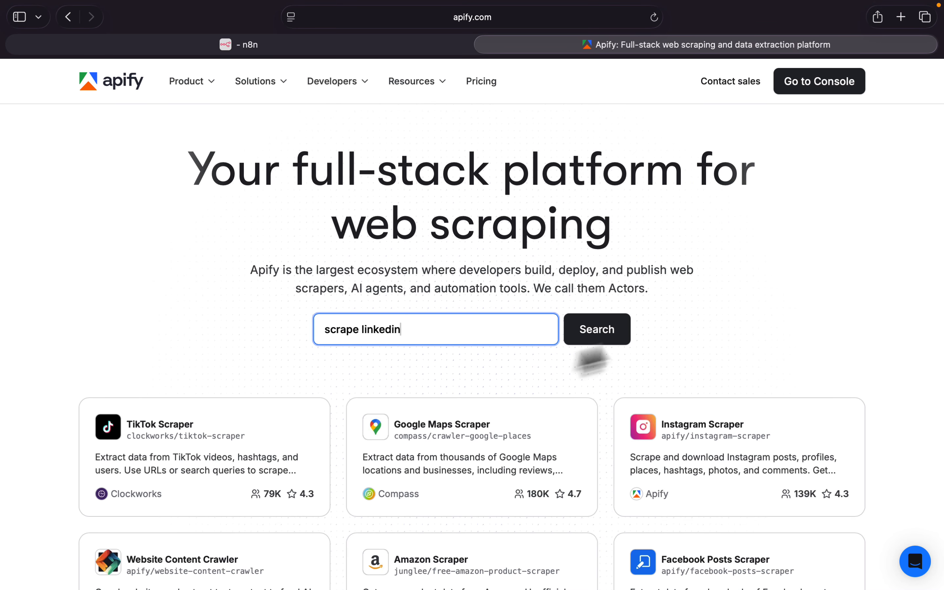
click(607, 334)
scroll(612, 340, down, 5)
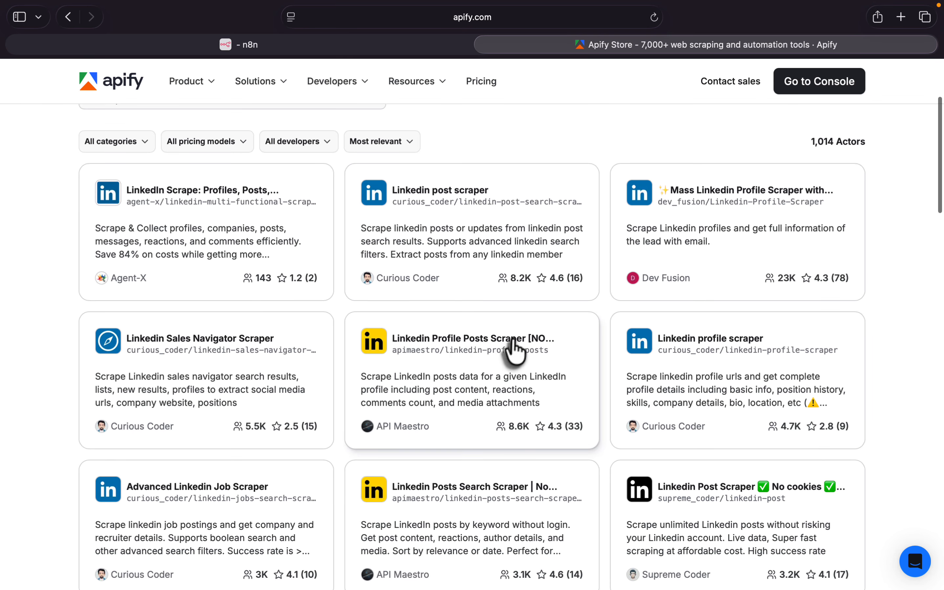
- Open the Linkedin Profile Posts Scraper [NO COOKIES] Actor by API Maestro and try it for free in the Apify Console
click(500, 344)
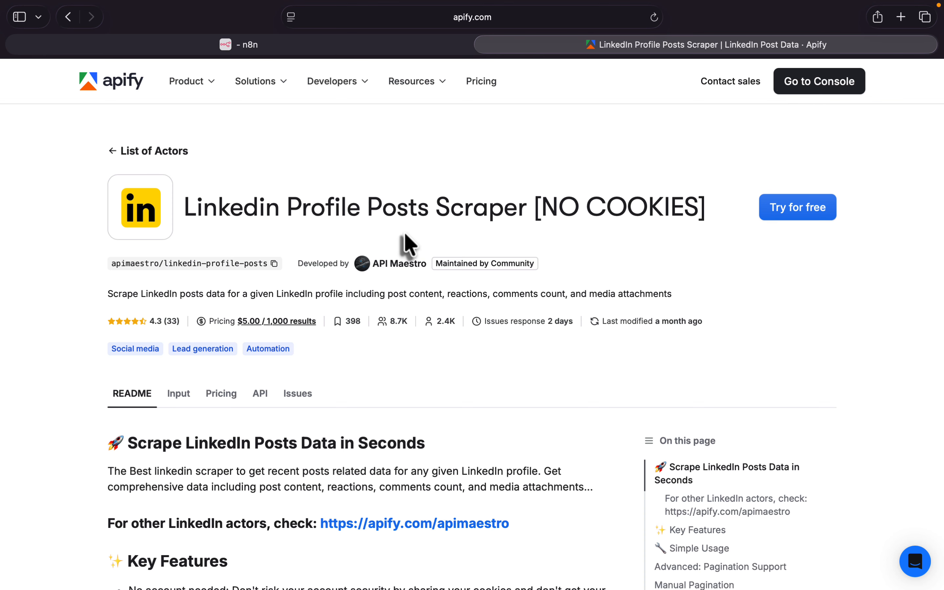
scroll(407, 244, down, 5)
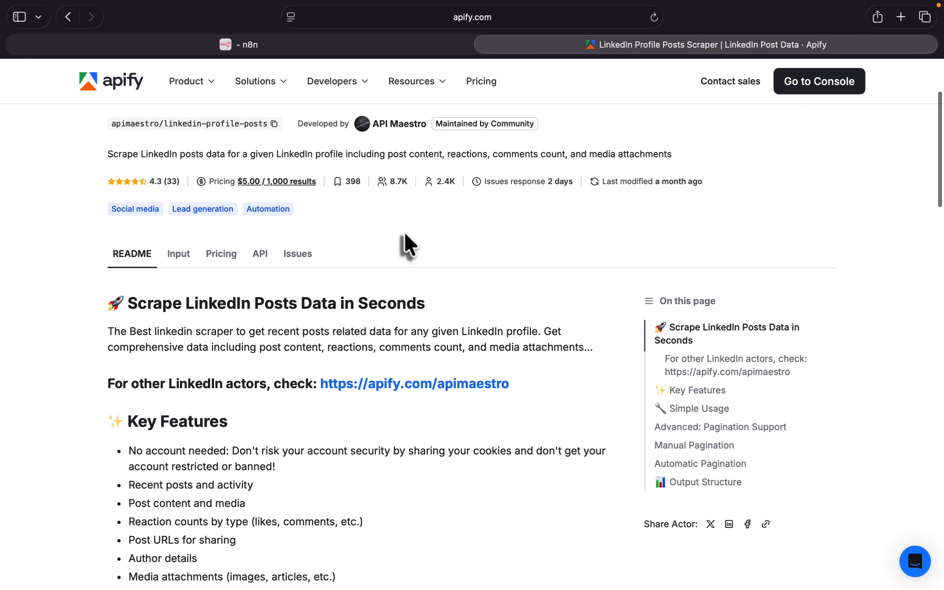
scroll(407, 244, down, 2)
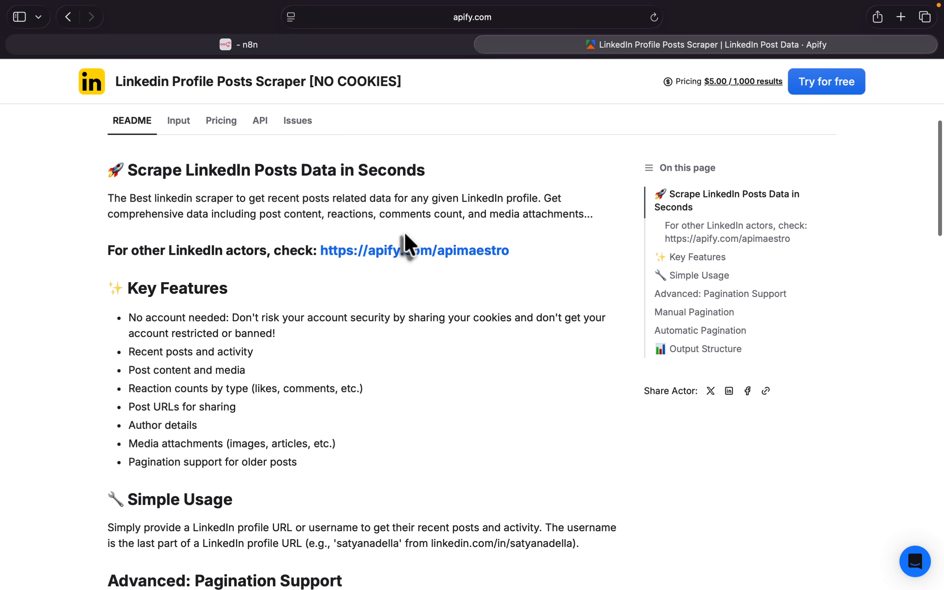
click(831, 86)
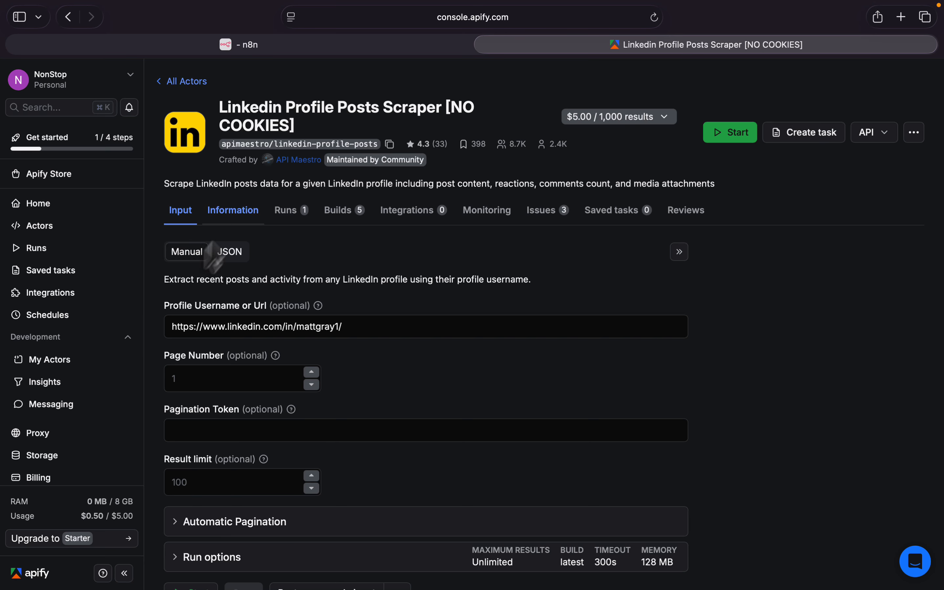
- Check the profile URL in the scraper's input, run the Actor with the default limits, and look through its output table
click(212, 326)
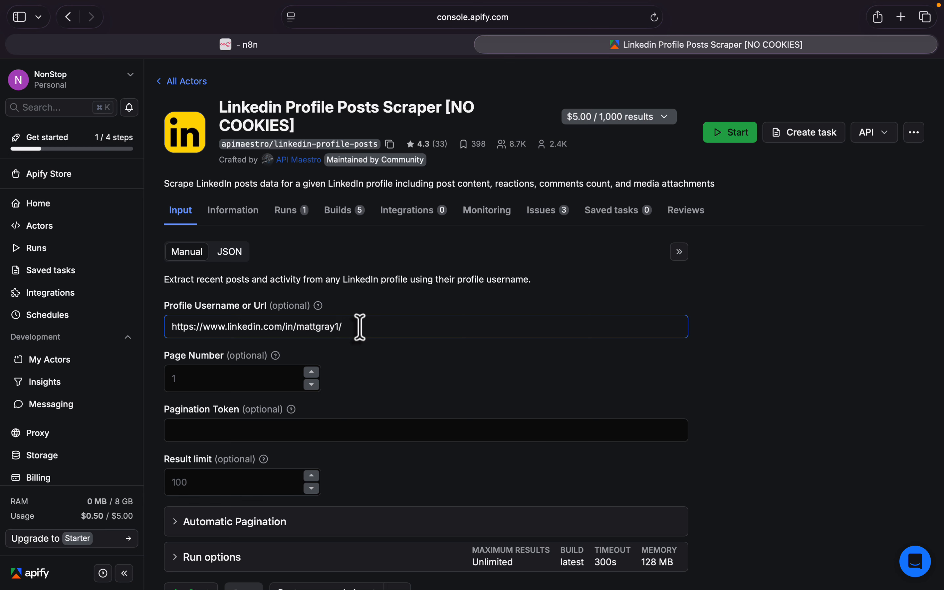
double_click(322, 326)
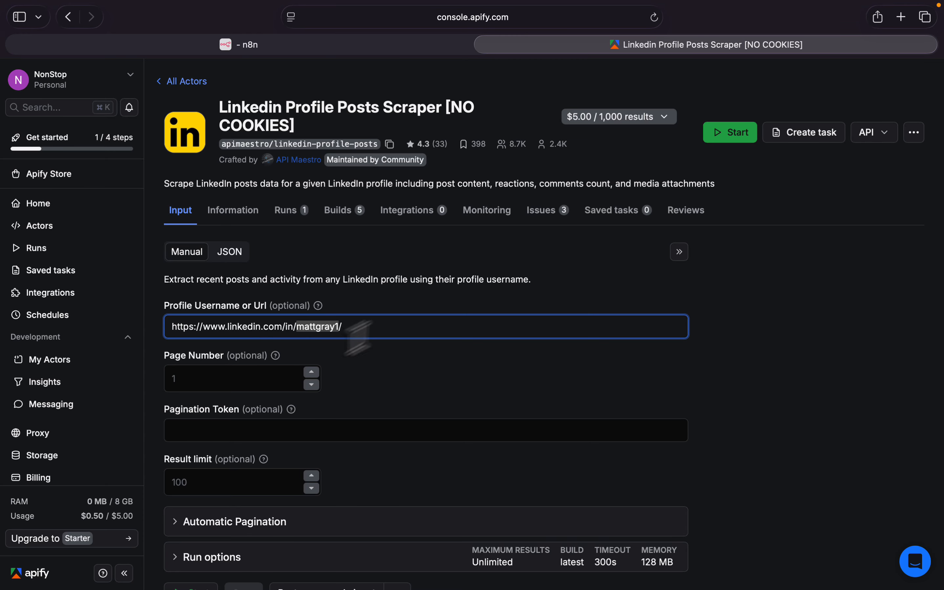
click(376, 330)
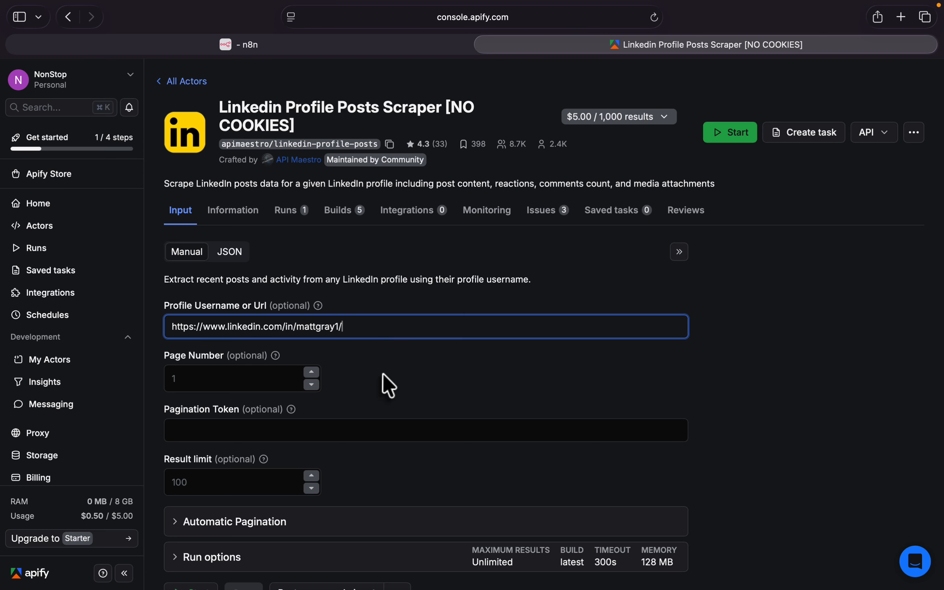
scroll(385, 384, down, 3)
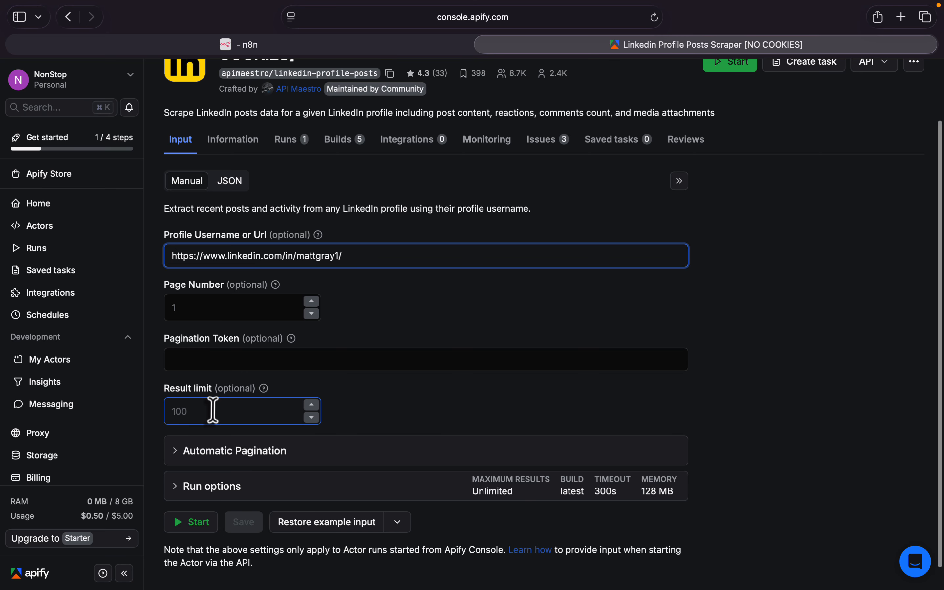
scroll(389, 385, up, 3)
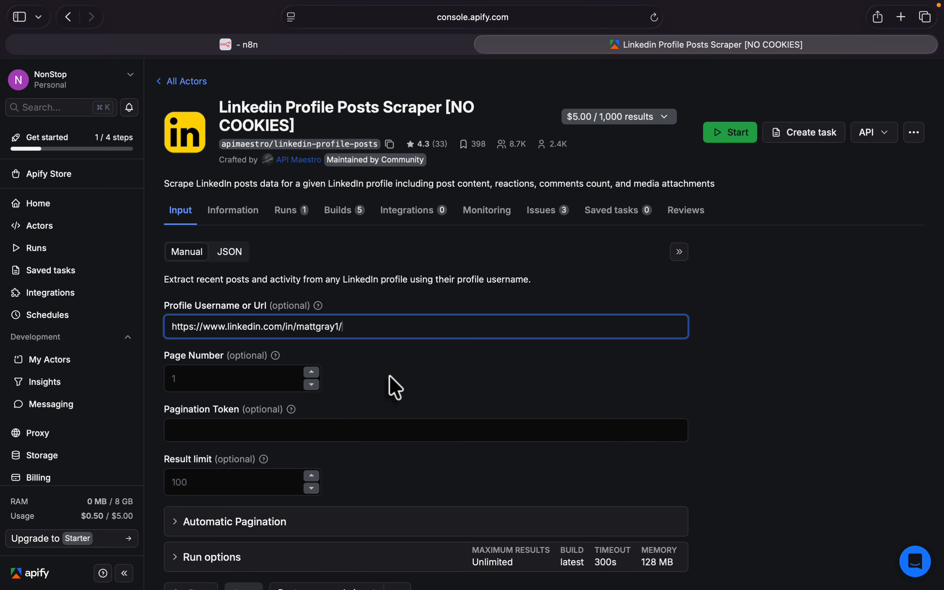
click(736, 132)
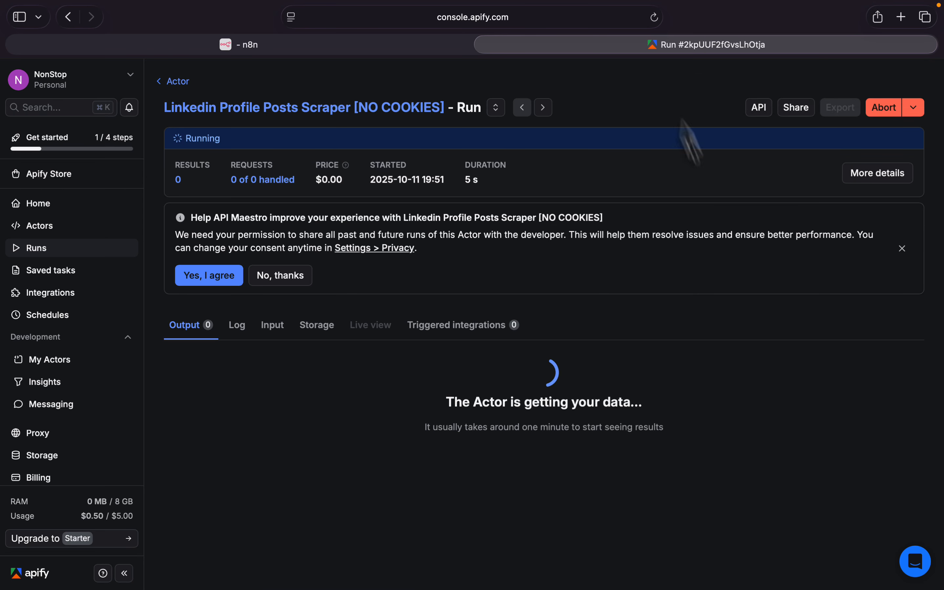
scroll(439, 337, down, 10)
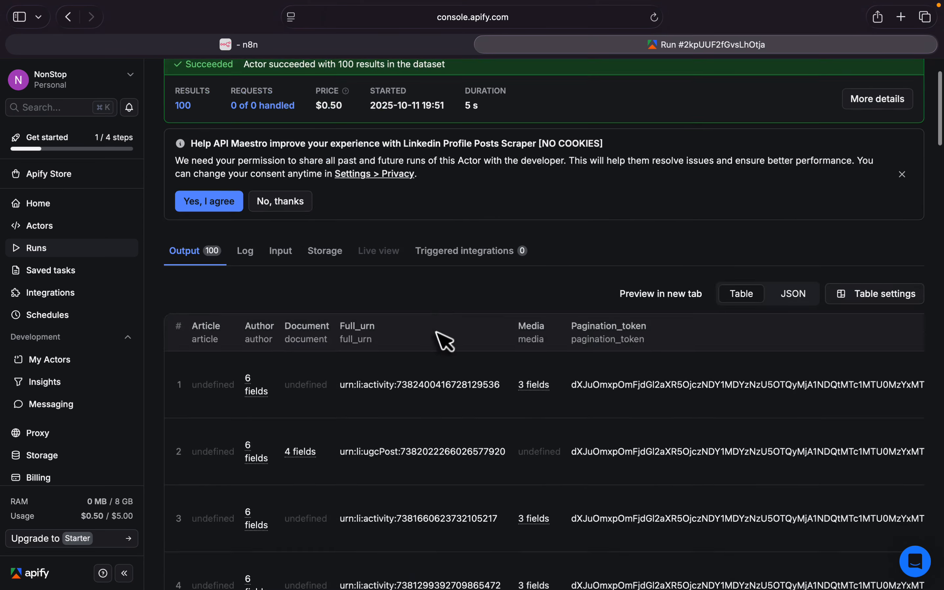
scroll(441, 343, down, 20)
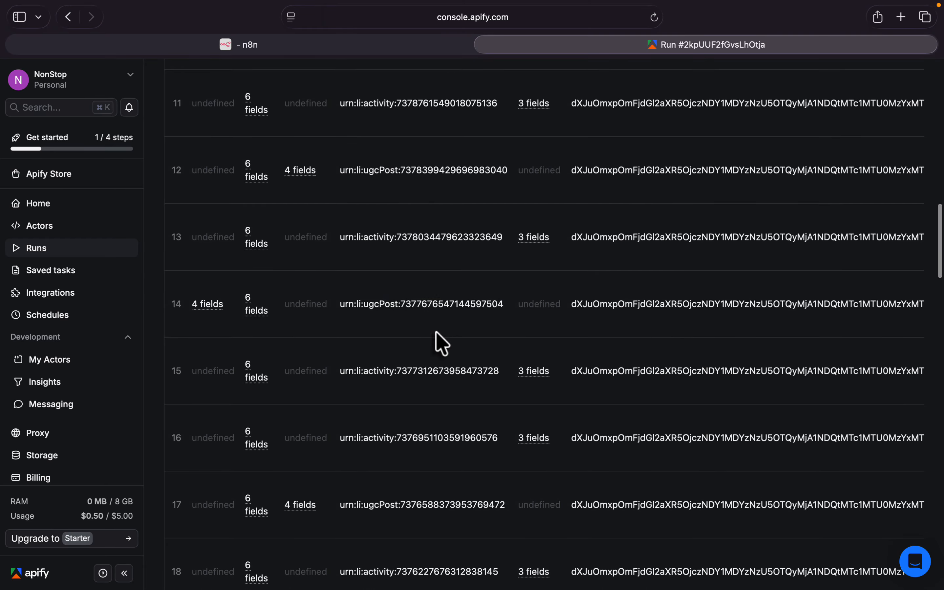
scroll(442, 343, up, 20)
scroll(441, 343, up, 10)
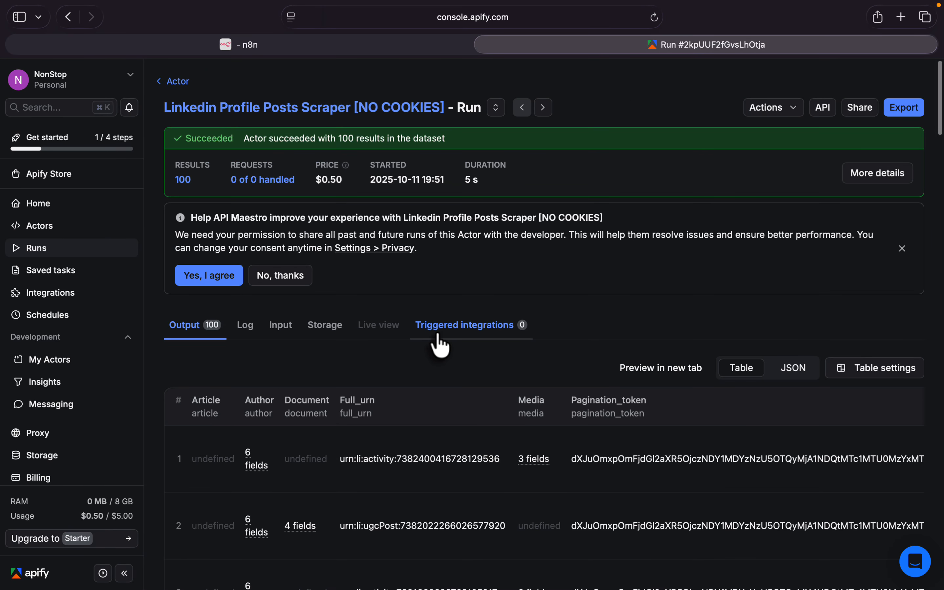
- Copy the dataset ID from the Apify run's export dialog and paste it as the Dataset ID of n8n's Get dataset items node
click(904, 108)
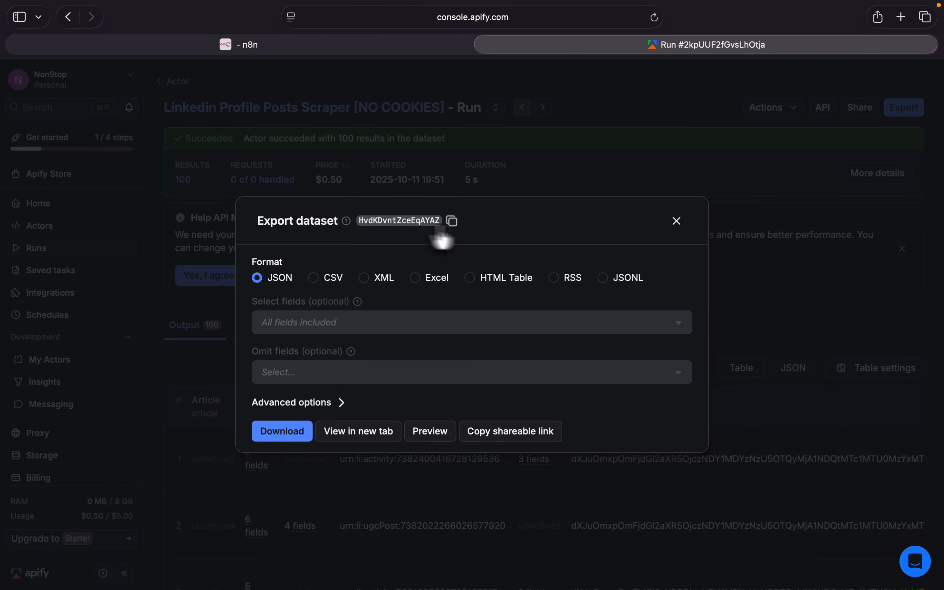
double_click(414, 219)
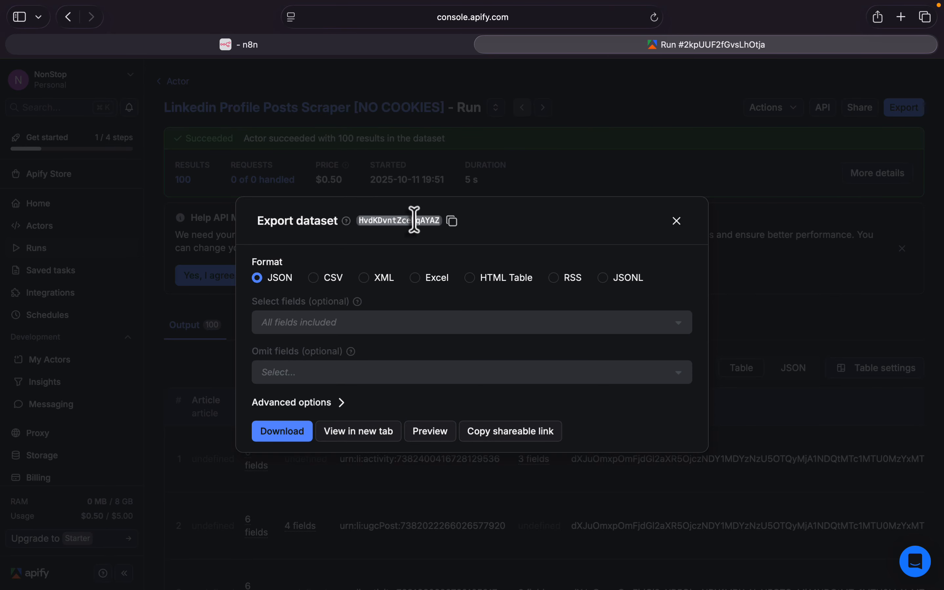
click(451, 222)
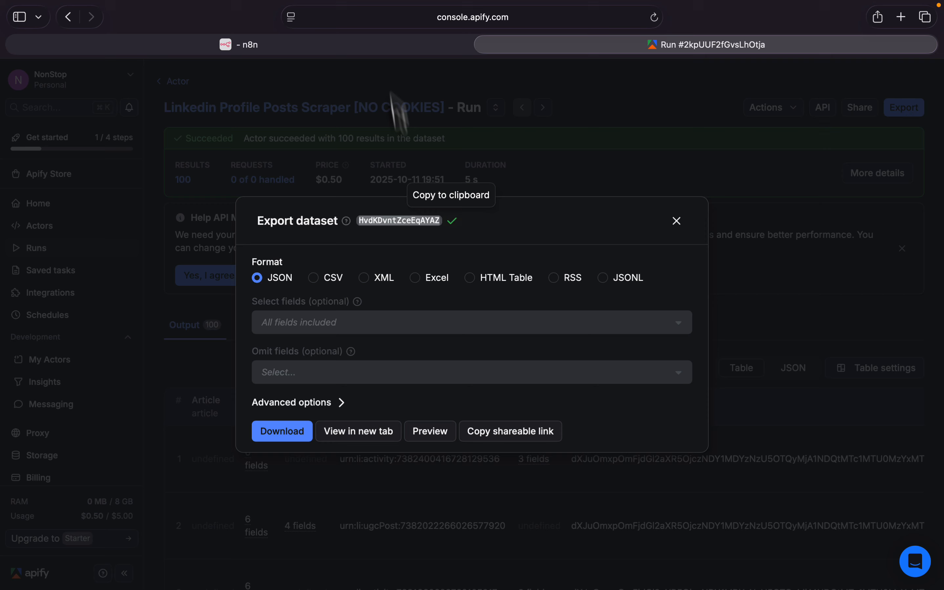
click(353, 47)
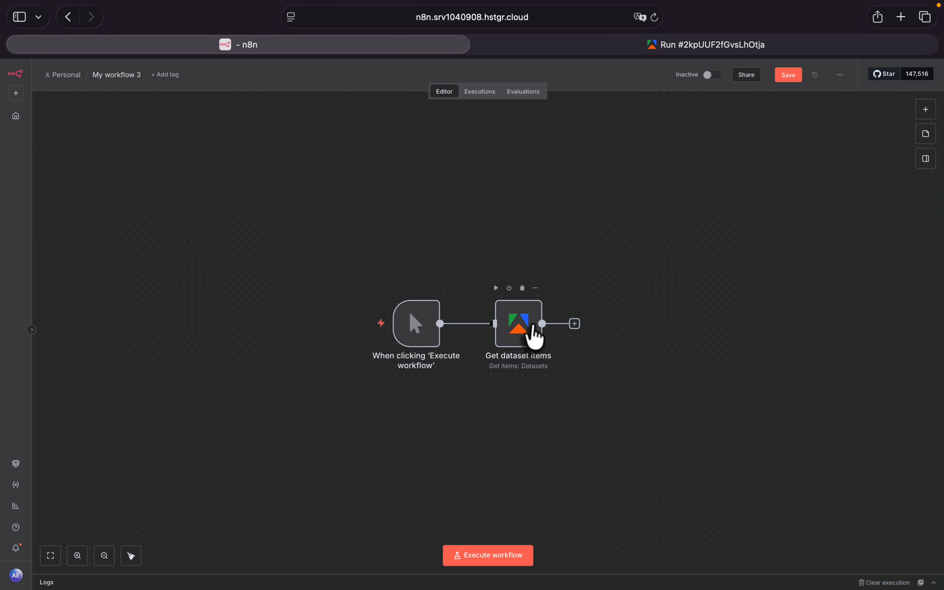
double_click(526, 332)
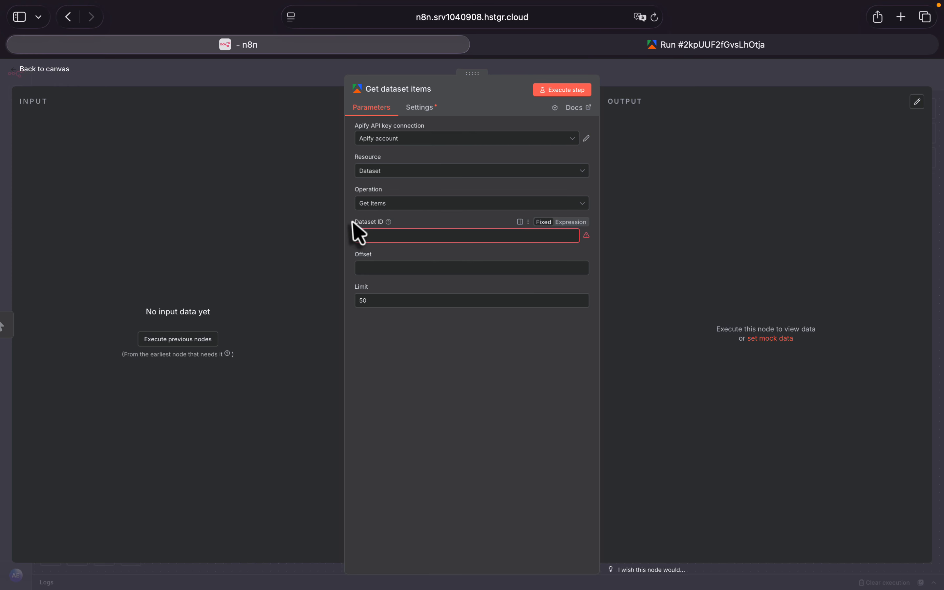
click(376, 236)
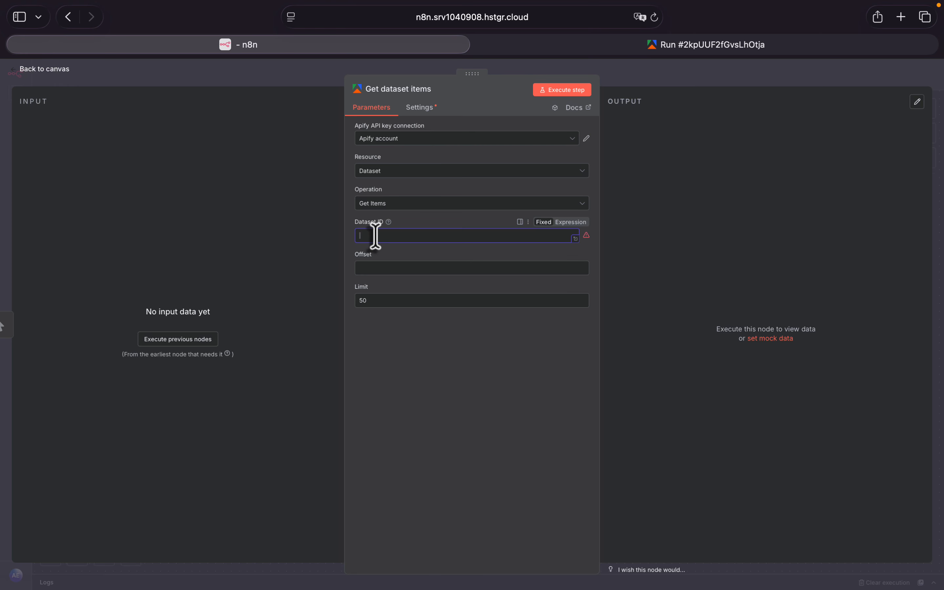
key(super+v)
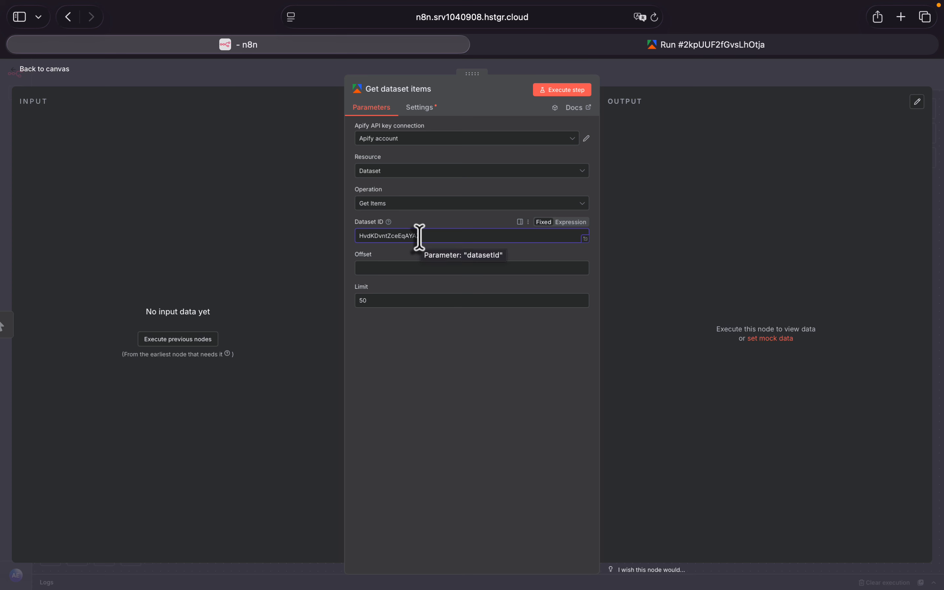
- Return to the Apify run, close the dataset export dialog, and copy the default API token
click(685, 46)
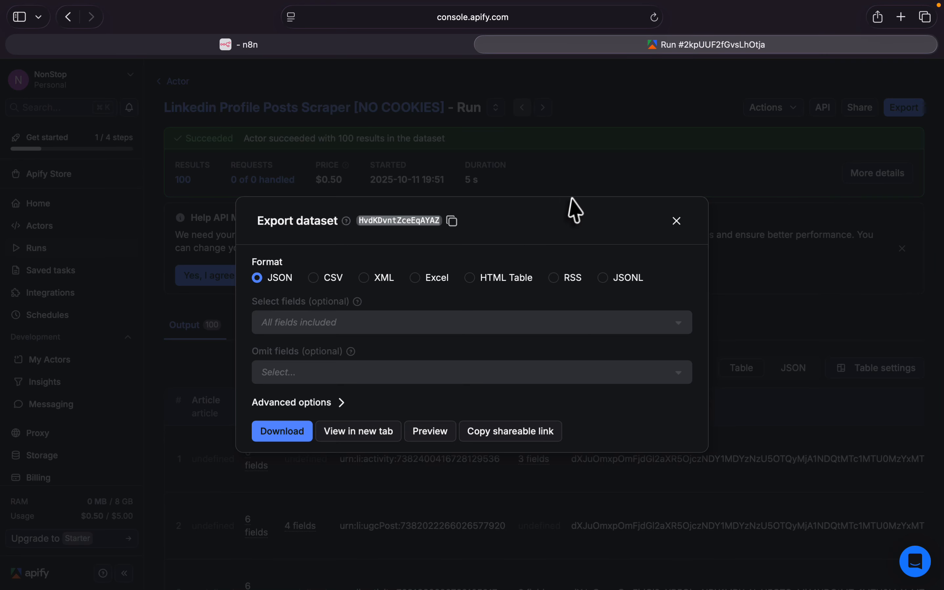
click(674, 221)
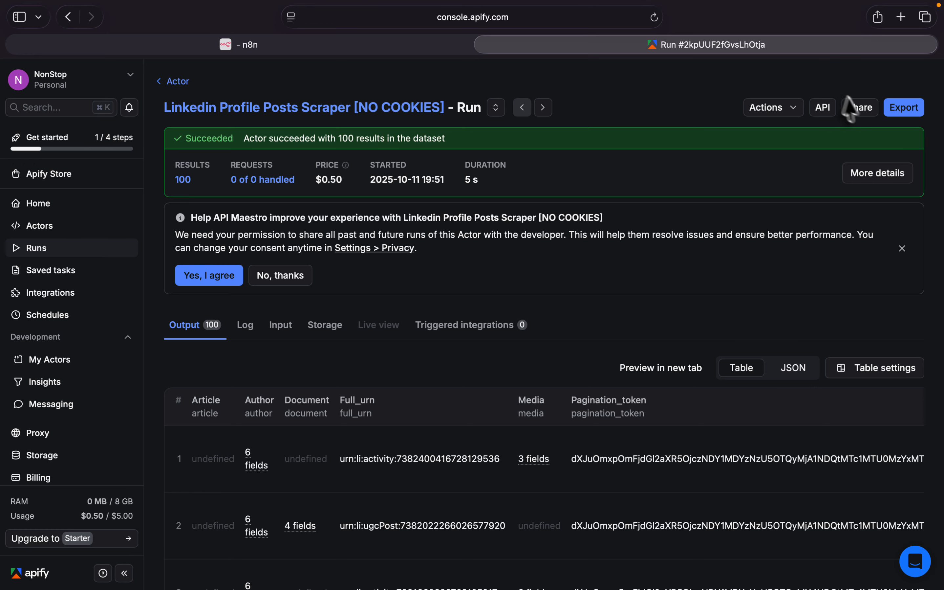
click(828, 110)
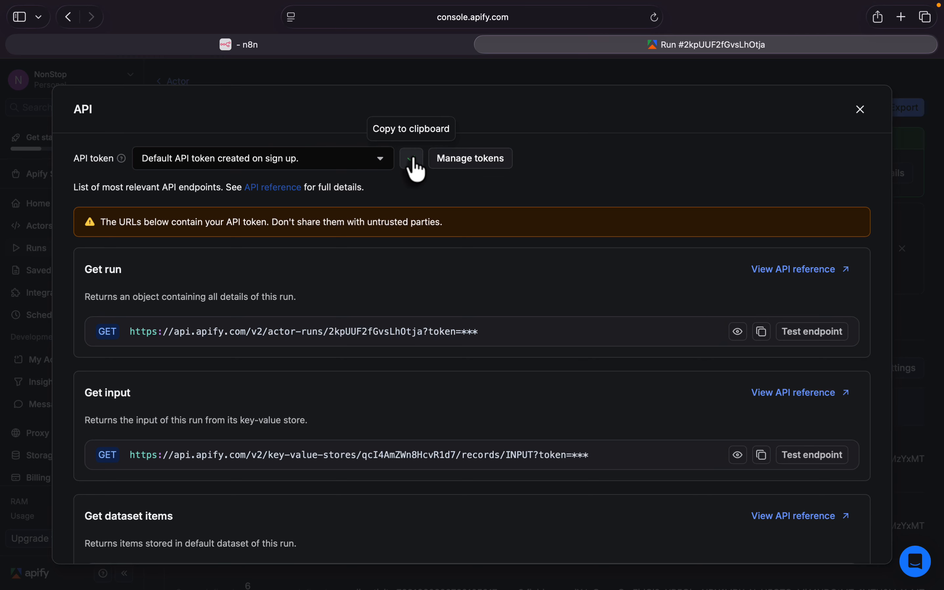
- In n8n, create and save a new Apify credential for the Get dataset items node by pasting the API key
click(322, 44)
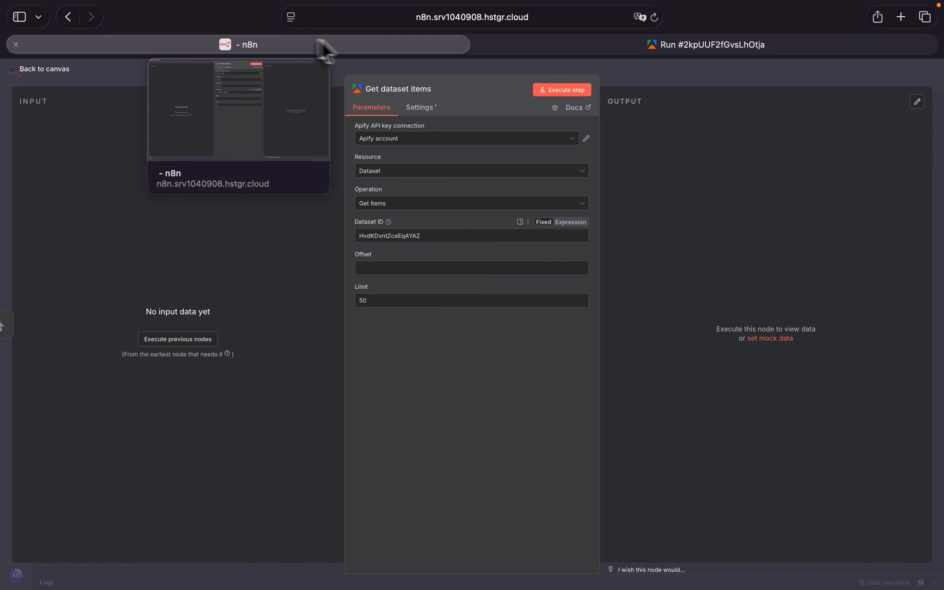
click(562, 141)
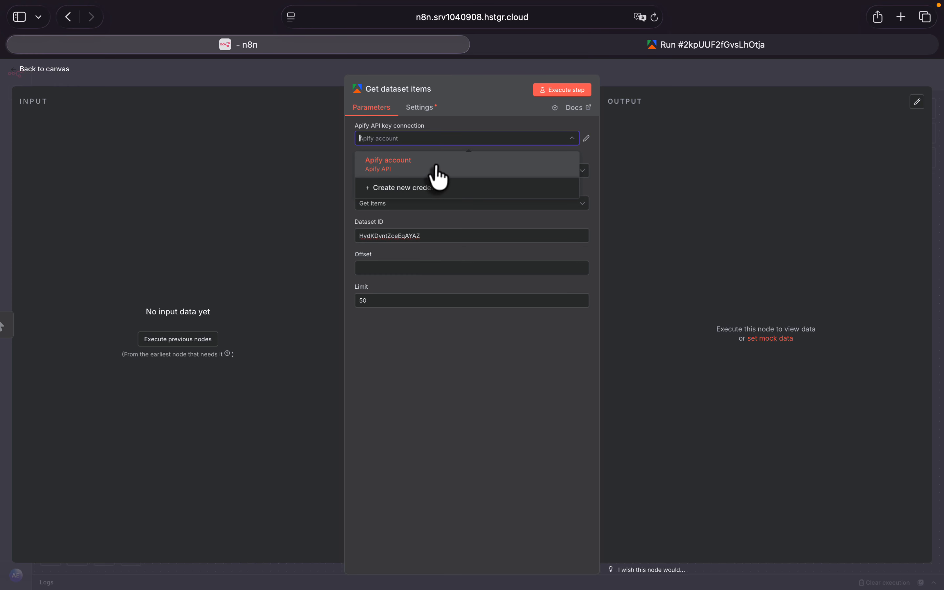
click(425, 191)
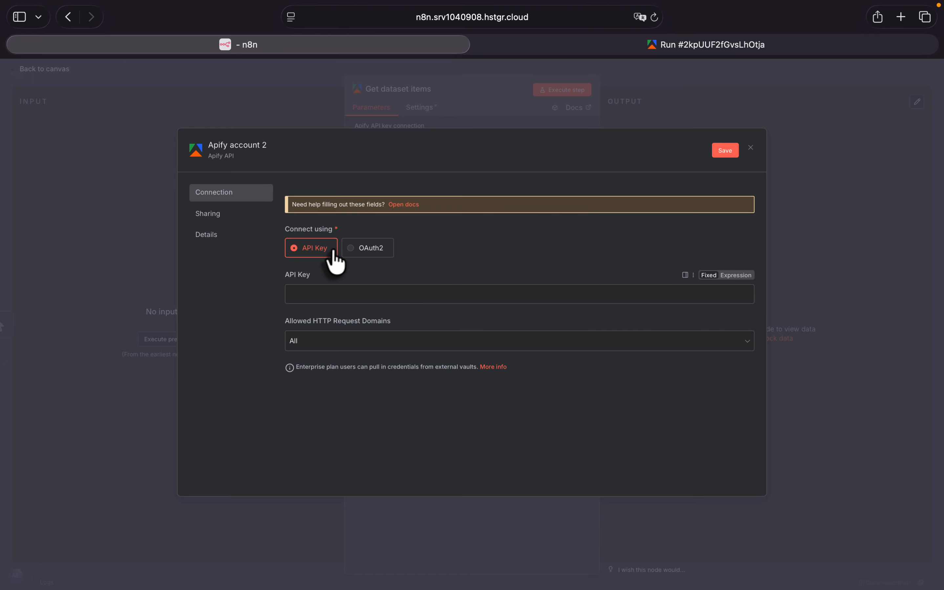
click(321, 294)
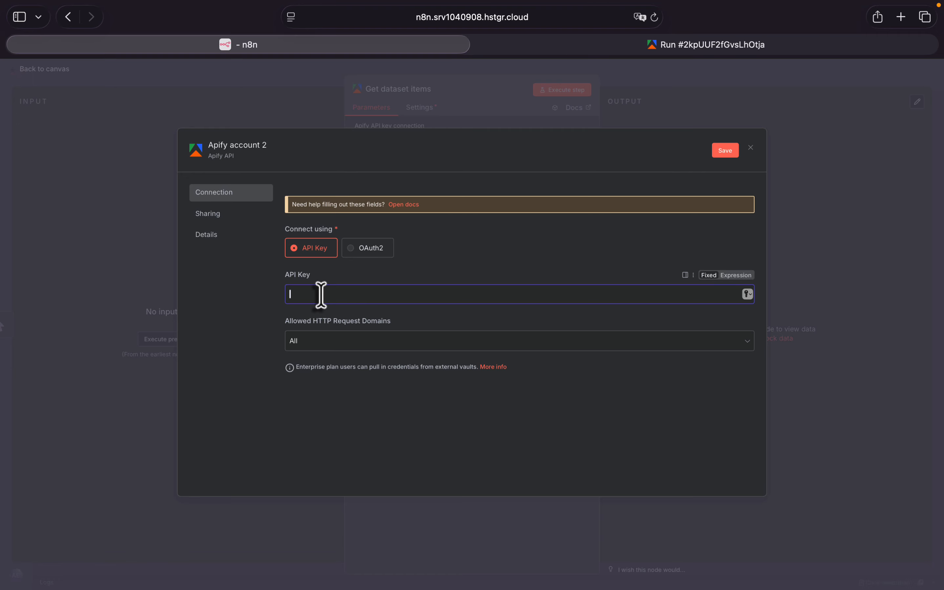
key(super+v)
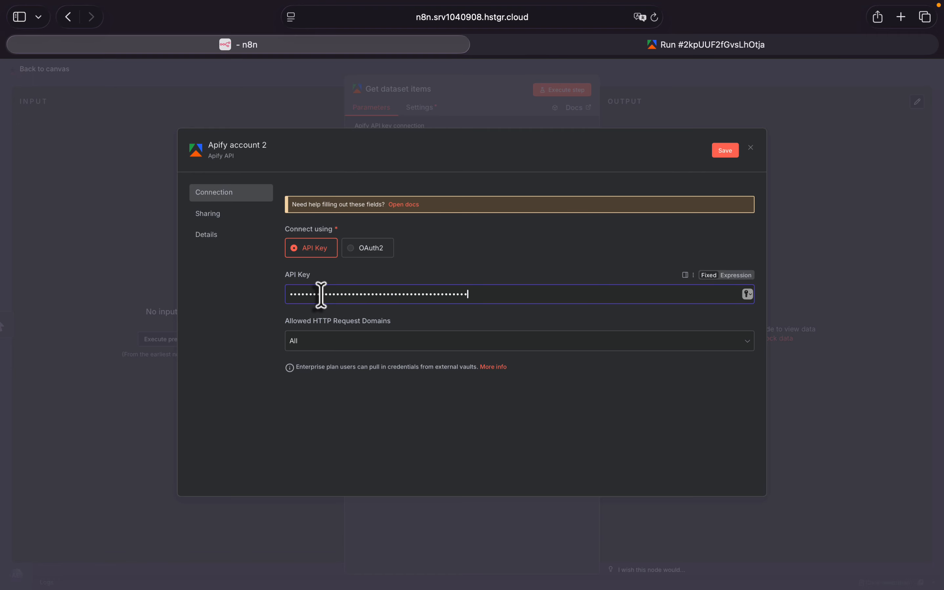
click(722, 156)
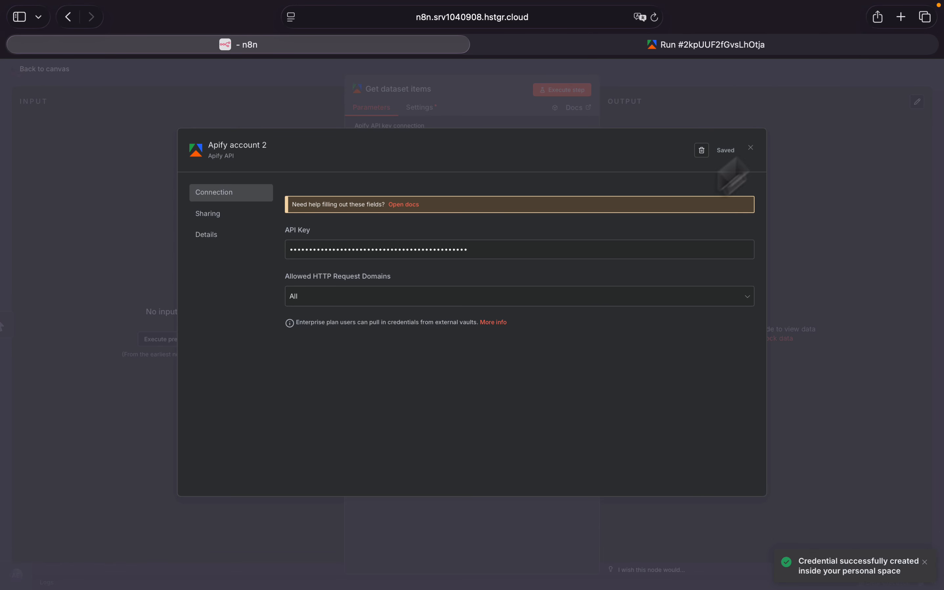
click(751, 147)
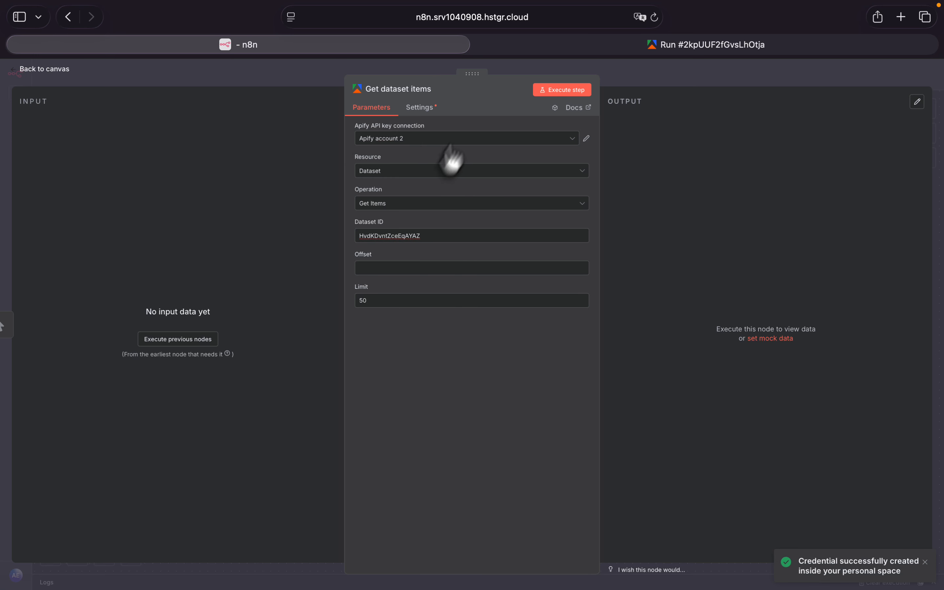
- Choose the Get Items operation for the dataset node, keep the limit at 50, and return to the workflow canvas
click(412, 207)
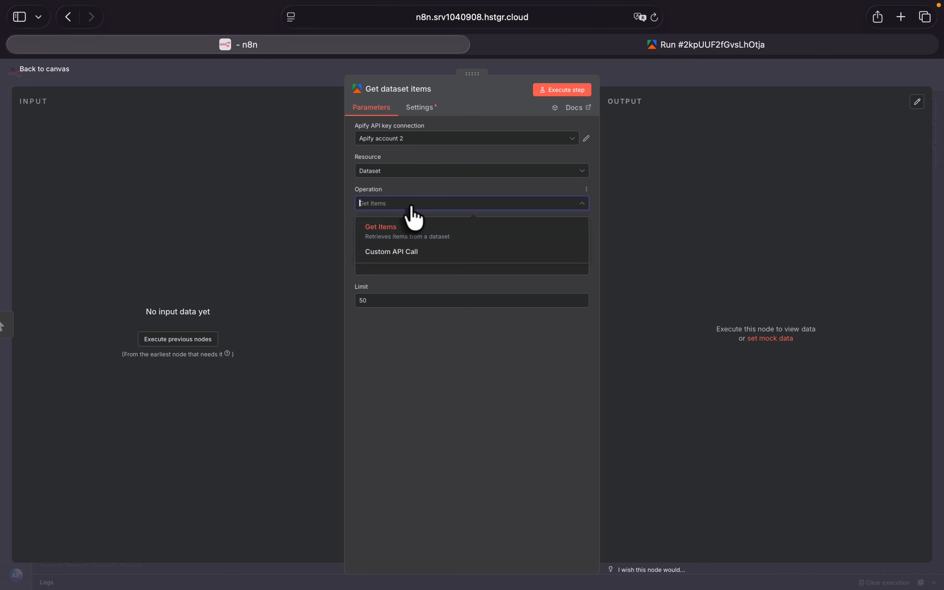
click(405, 234)
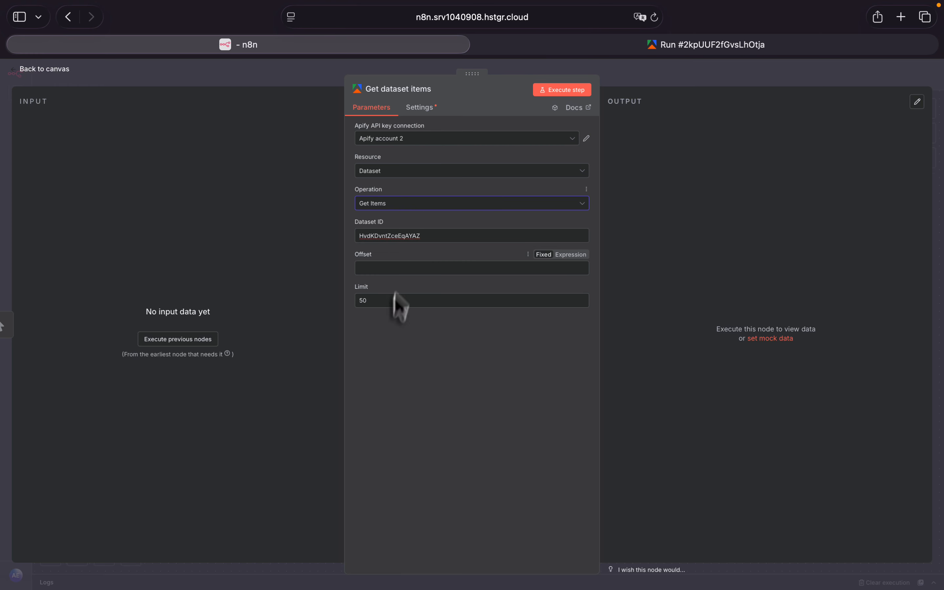
click(378, 303)
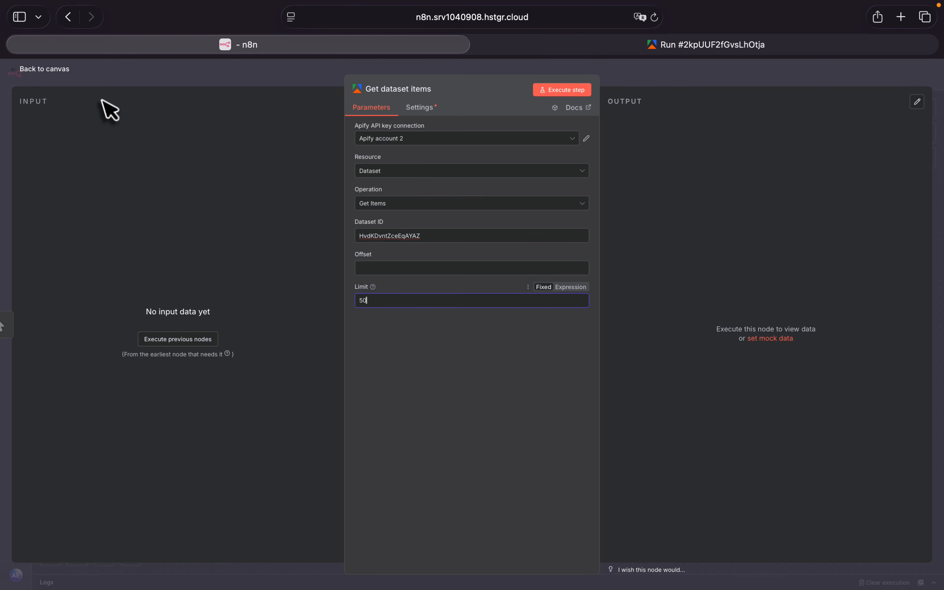
click(15, 71)
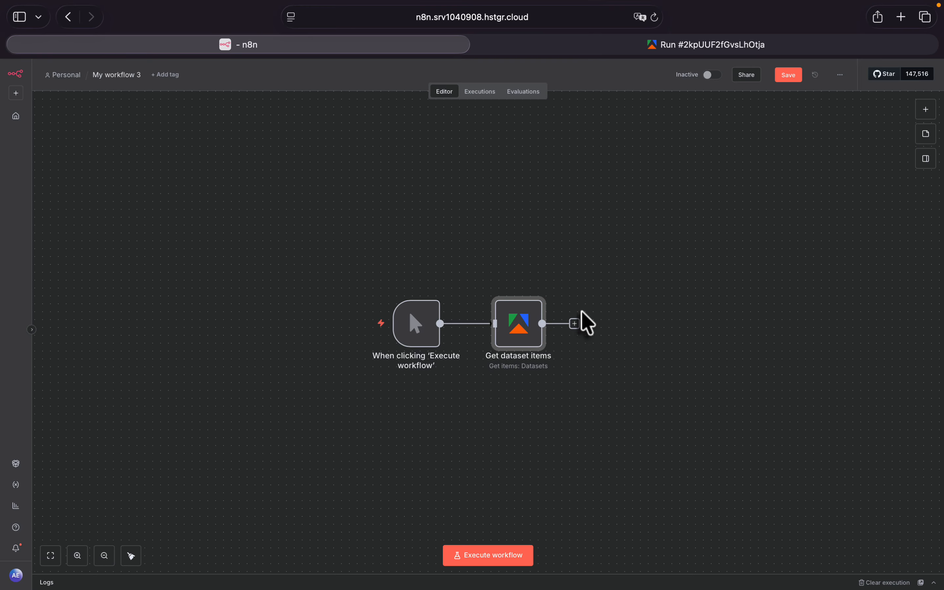
- Add a Google Sheets "Append row in sheet" node after the Get dataset items node
click(575, 324)
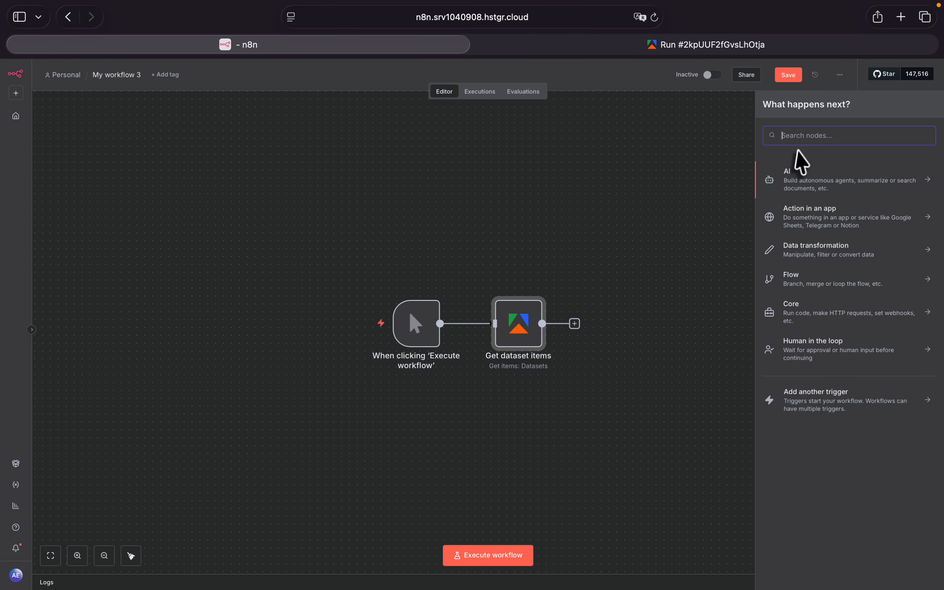
text(sheet)
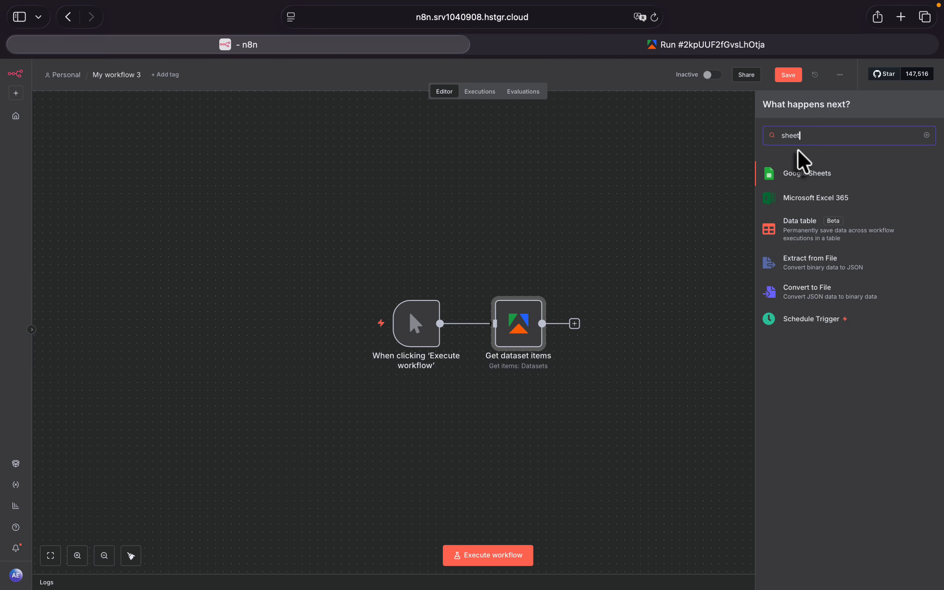
click(829, 176)
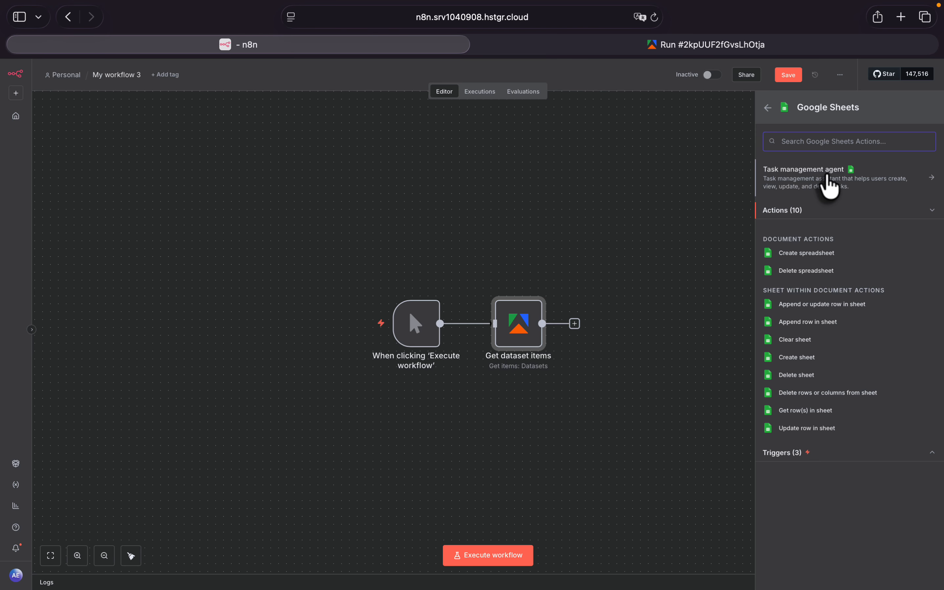
click(816, 323)
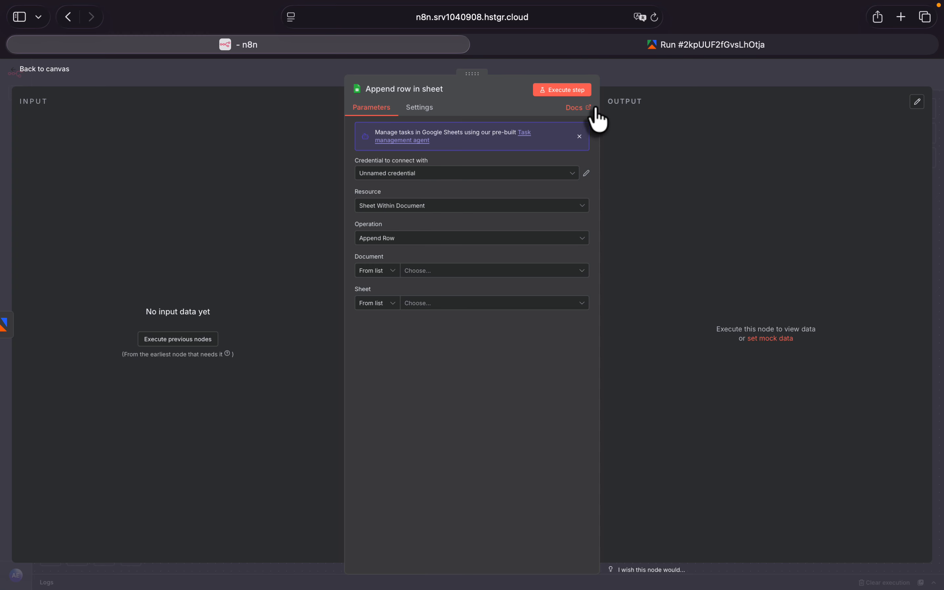
- Create a new Google Sheets spreadsheet in another browser tab and name it "Linkedin Automation n8n"
click(900, 19)
text(g)
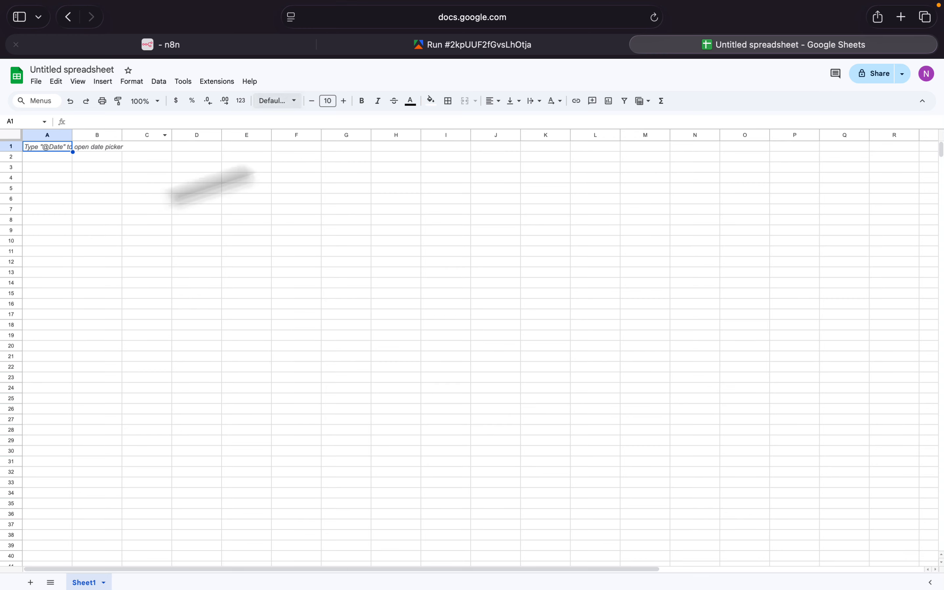
click(58, 70)
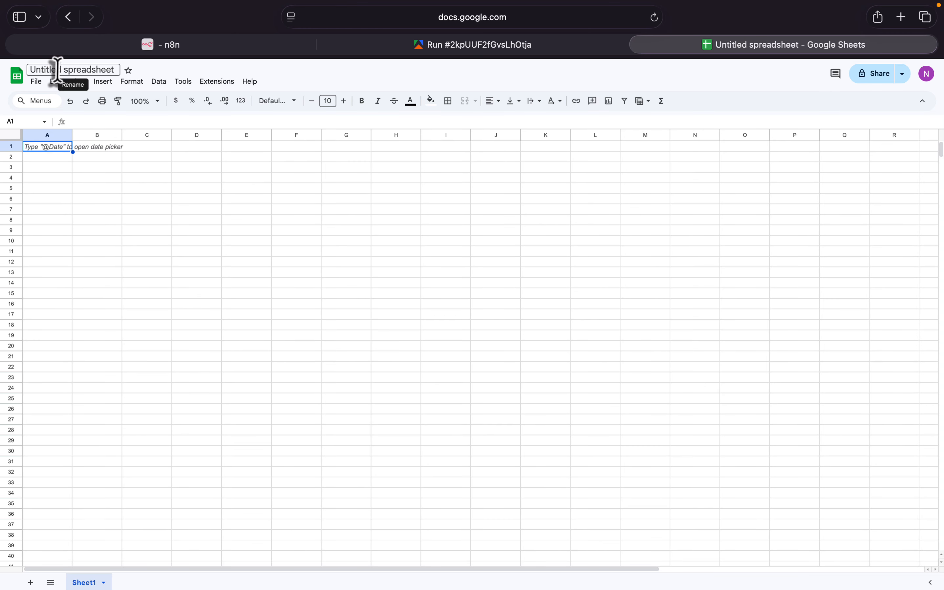
key(super+a)
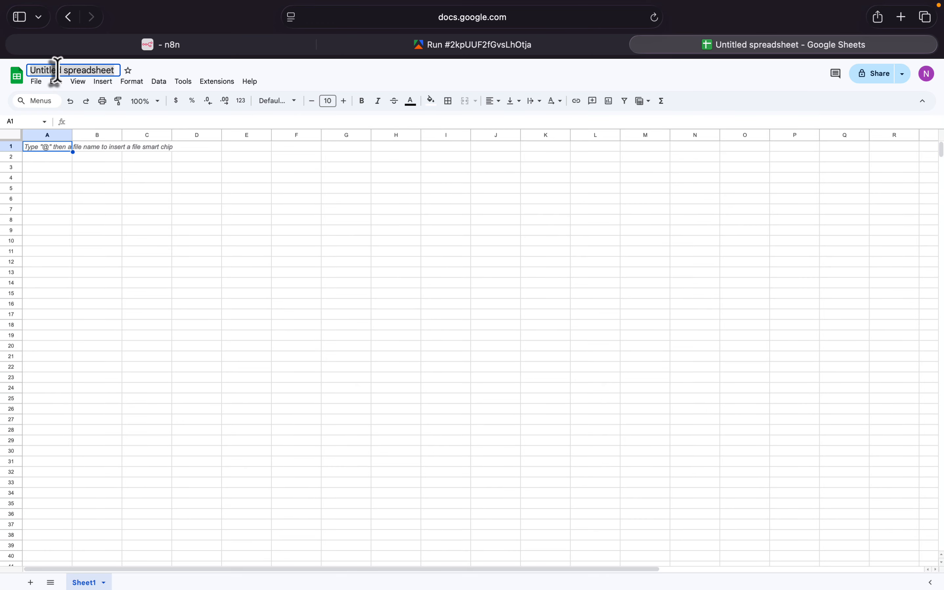
text(Linkedin Automatio)
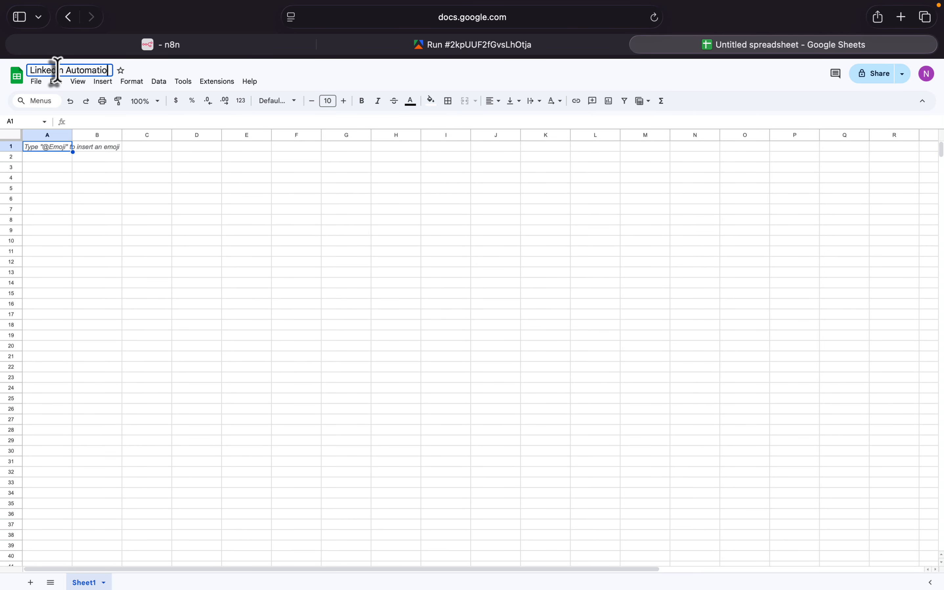
text(n n8n)
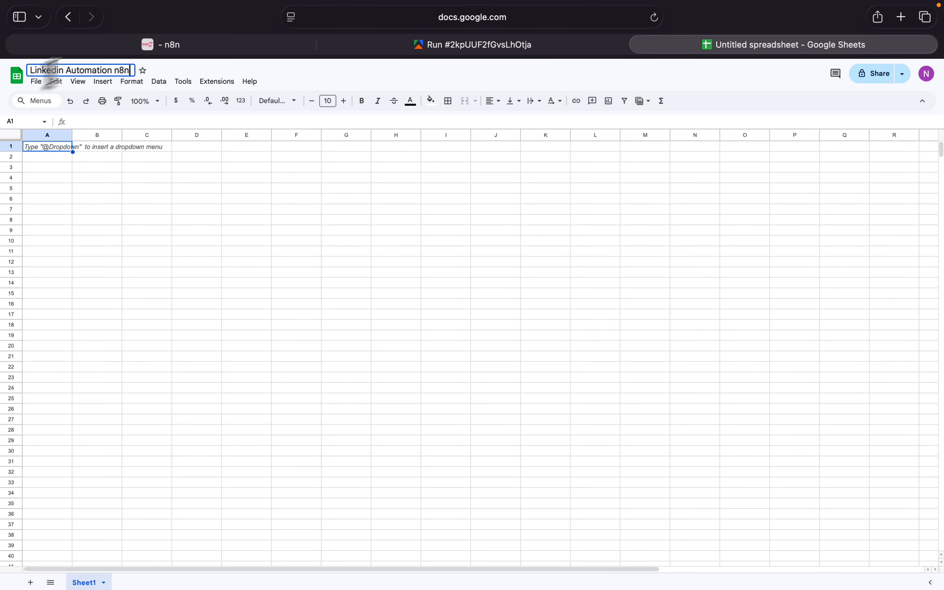
- Widen column A and enter the centred header "Posts" in cell A1
drag(72, 135, 206, 135)
double_click(176, 146)
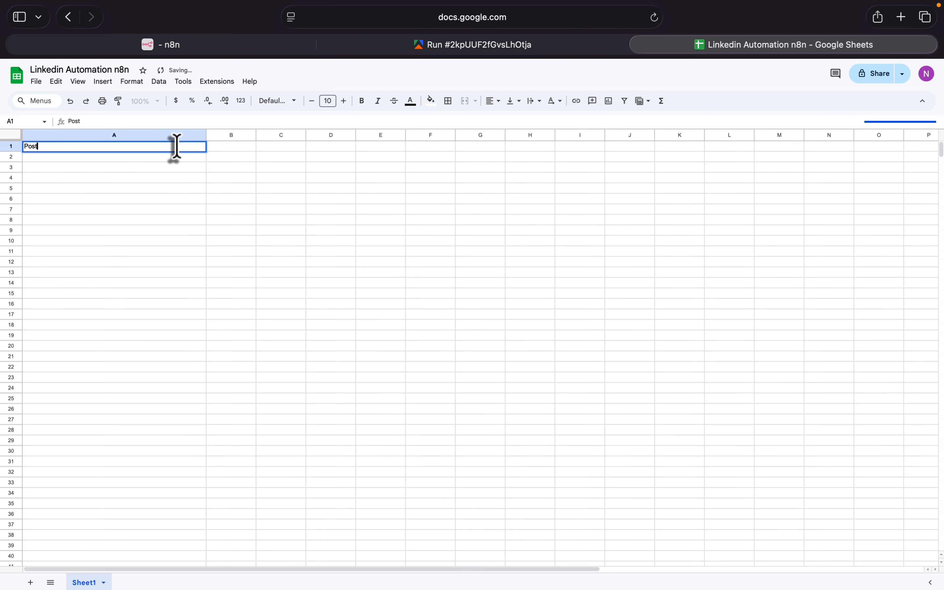
click(240, 145)
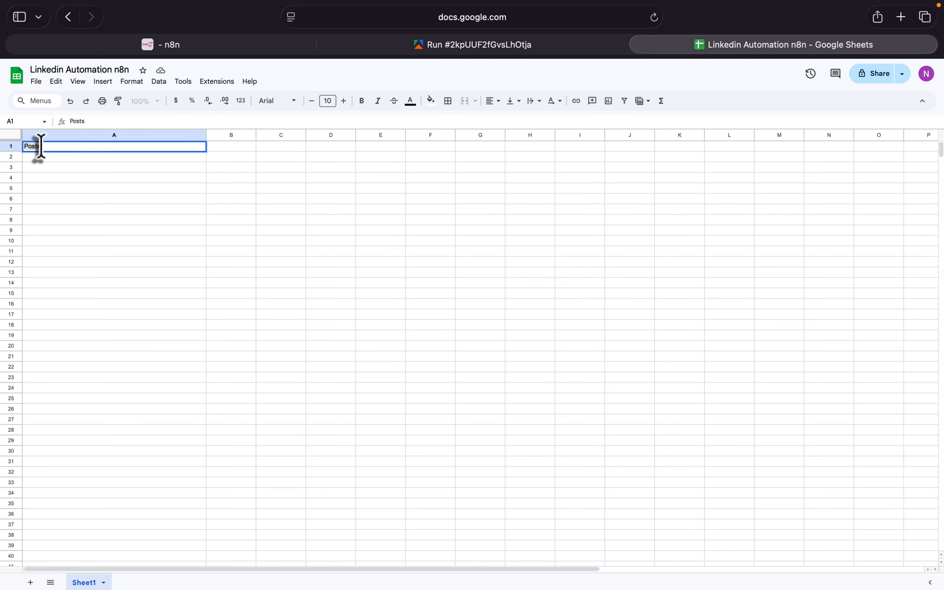
click(494, 101)
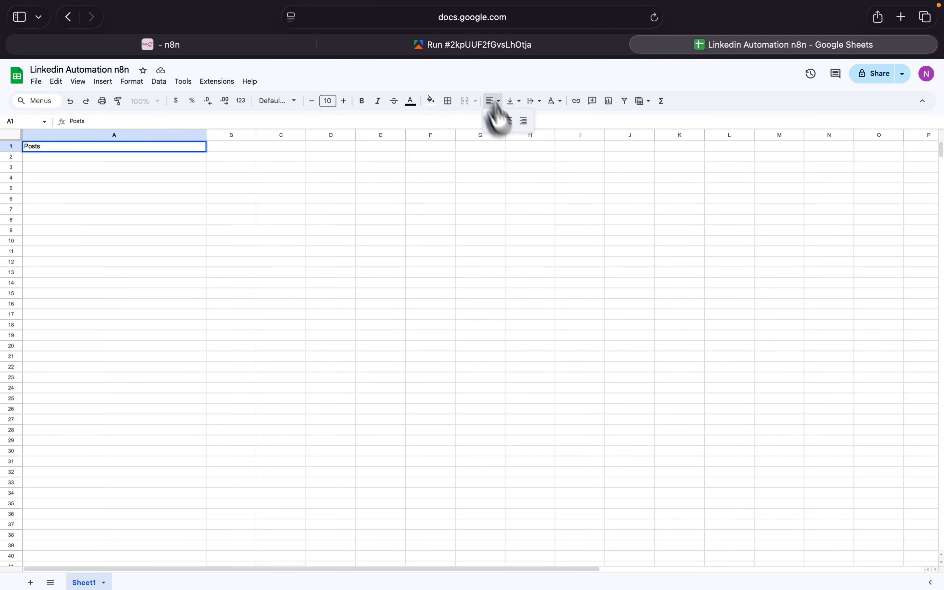
click(508, 121)
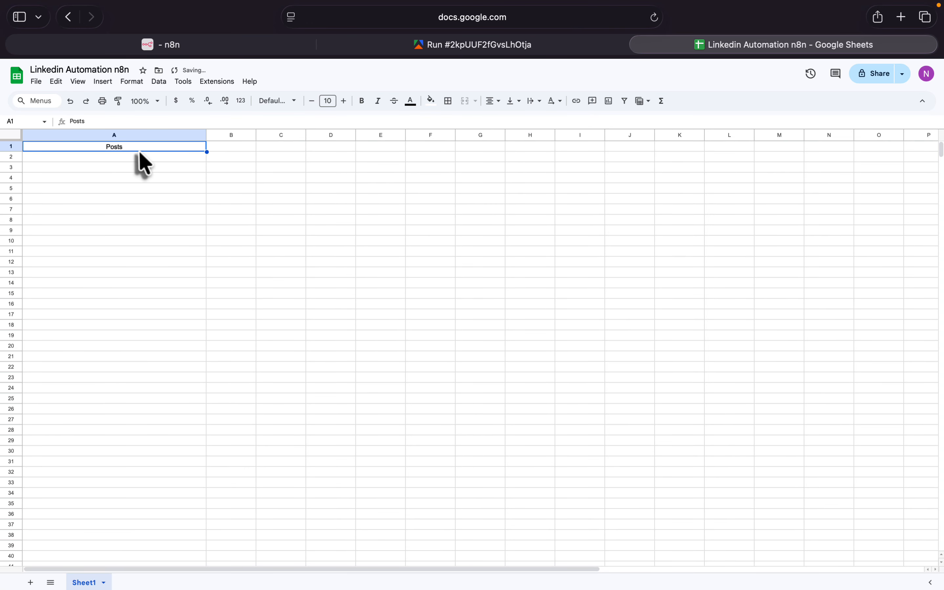
- Switch back to n8n and use the Google Sheets account credential for the Append row in sheet node
click(199, 48)
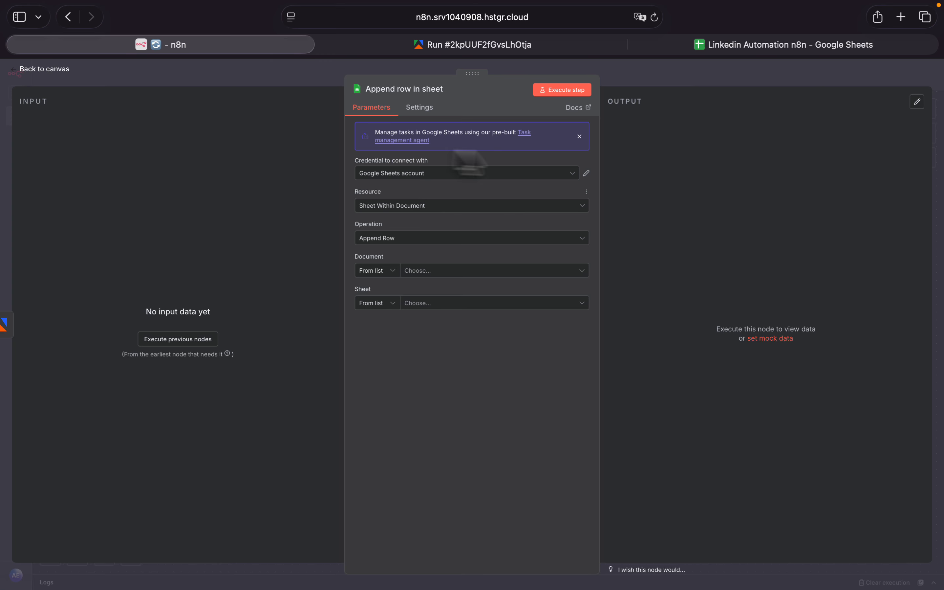
click(388, 173)
click(444, 210)
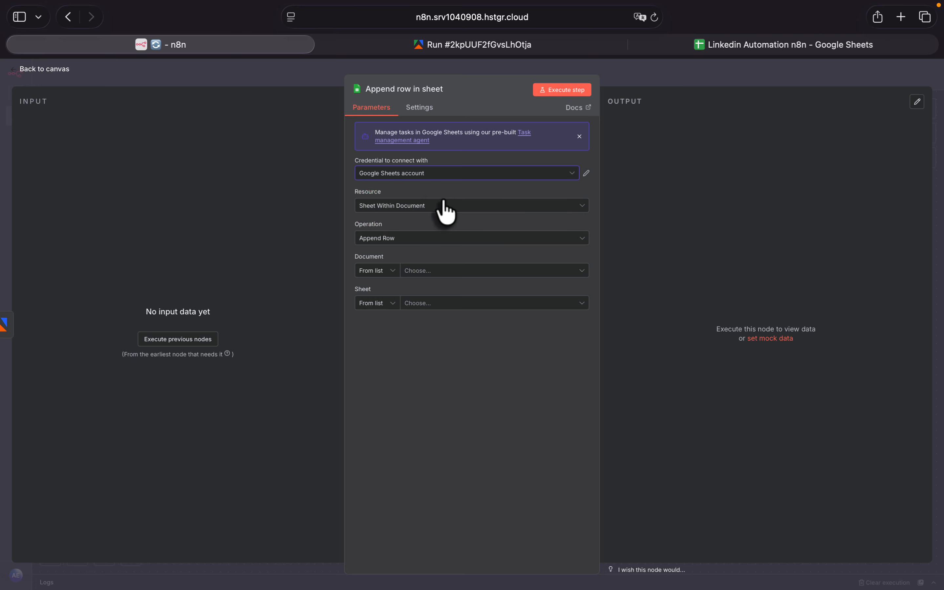
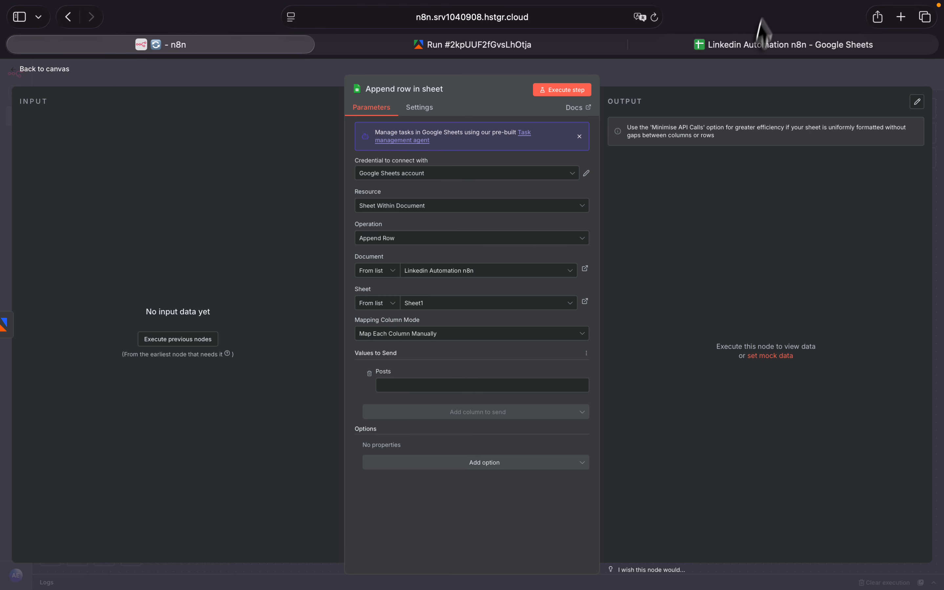
- Check the still-empty spreadsheet, then return to the n8n canvas and execute the workflow to load the dataset items
click(754, 45)
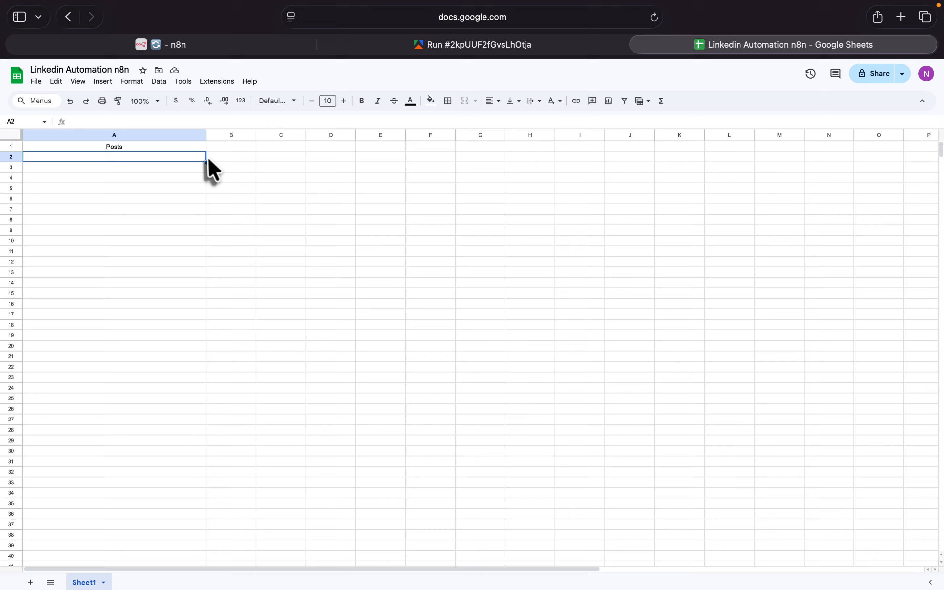
click(183, 46)
click(15, 73)
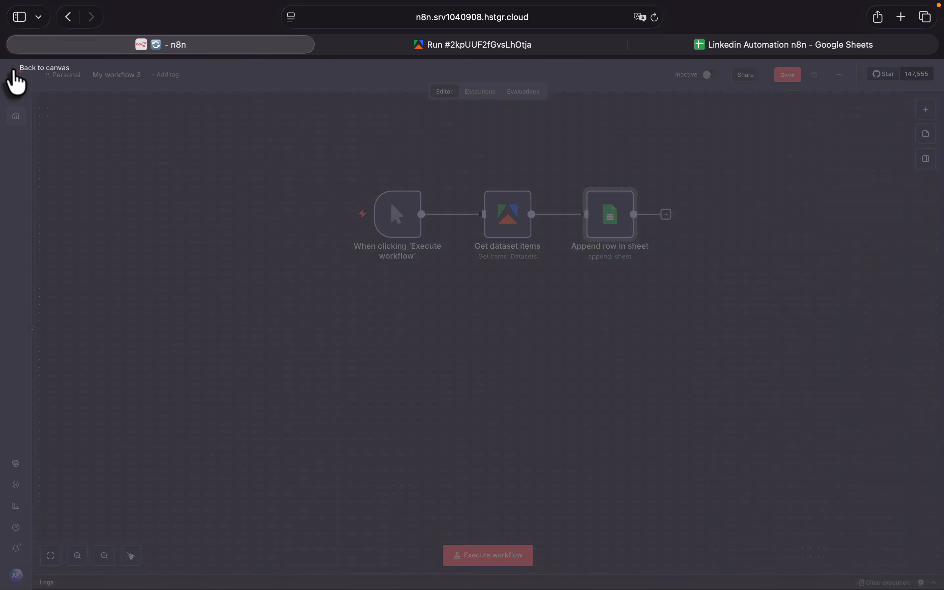
mouse_move(331, 226)
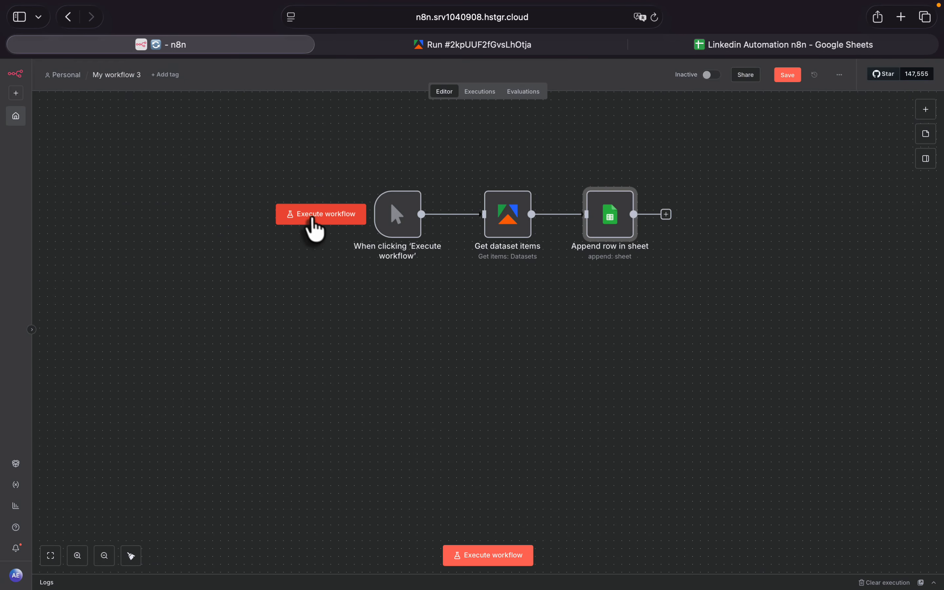
click(326, 214)
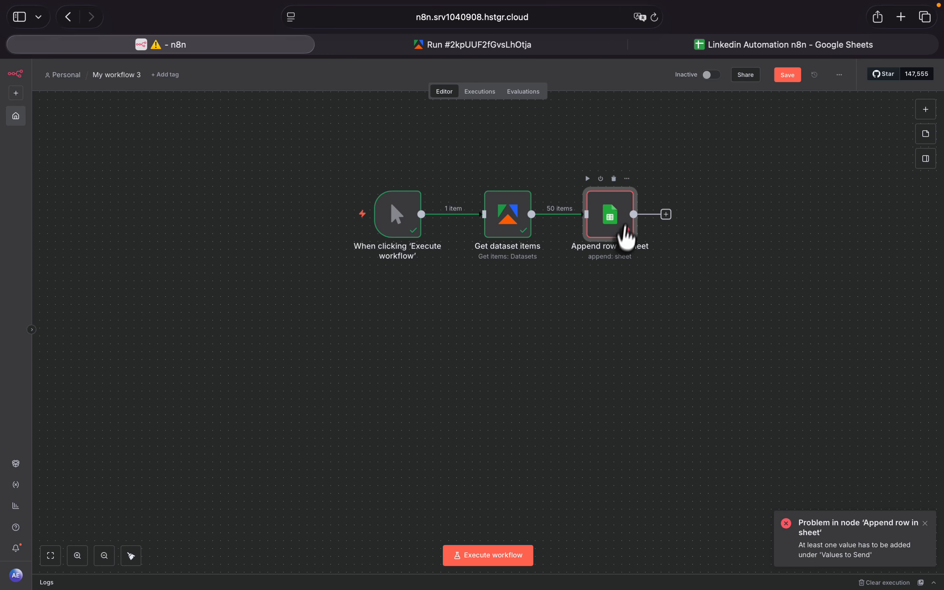
- Map the text field from Get dataset items to the Posts column in the Append row in sheet node
double_click(612, 230)
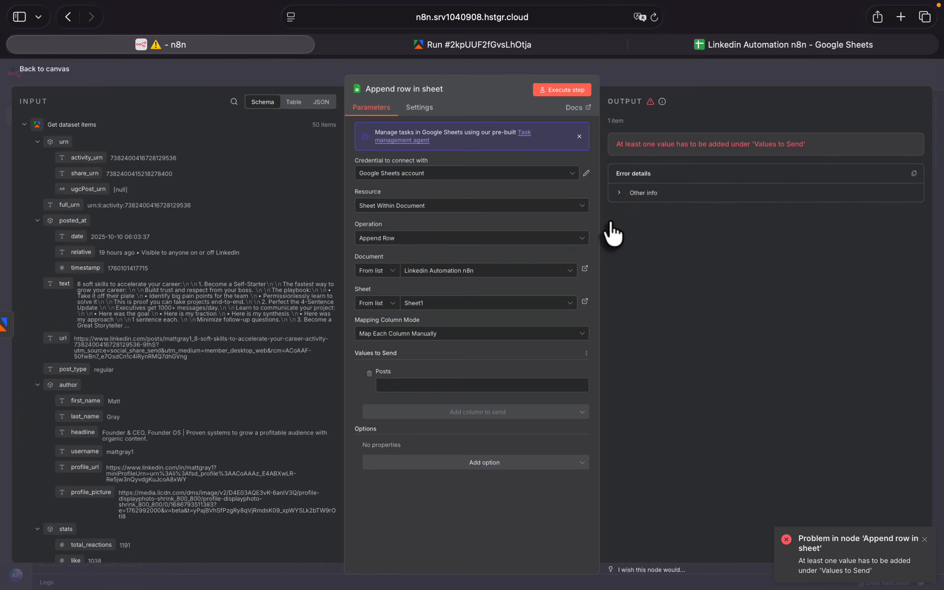
scroll(146, 343, down, 5)
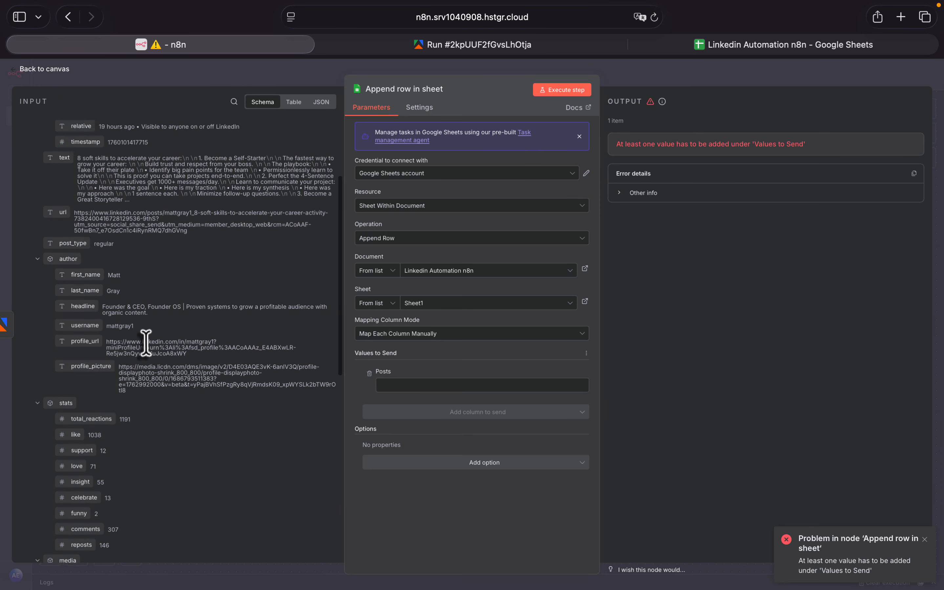
scroll(146, 339, up, 5)
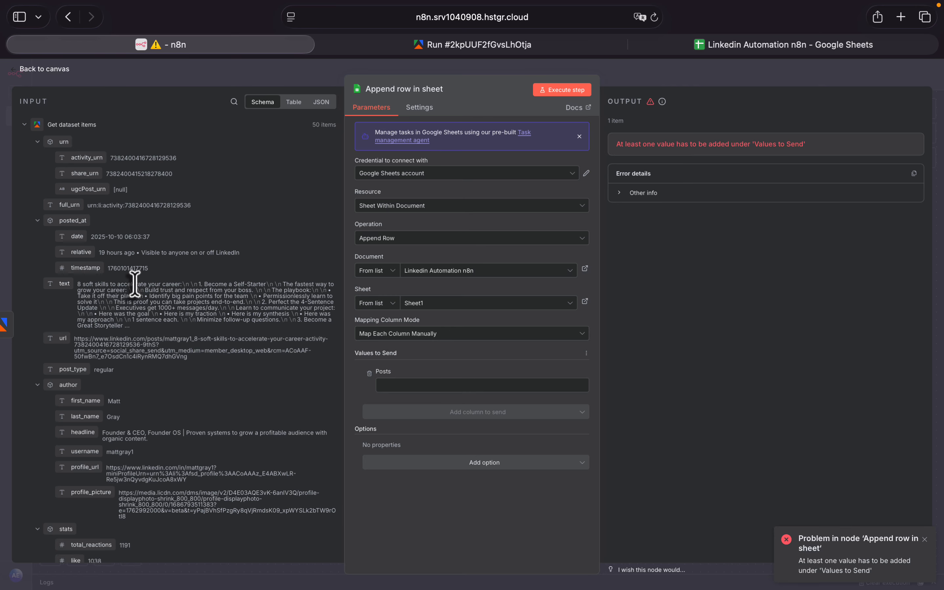
scroll(134, 284, down, 3)
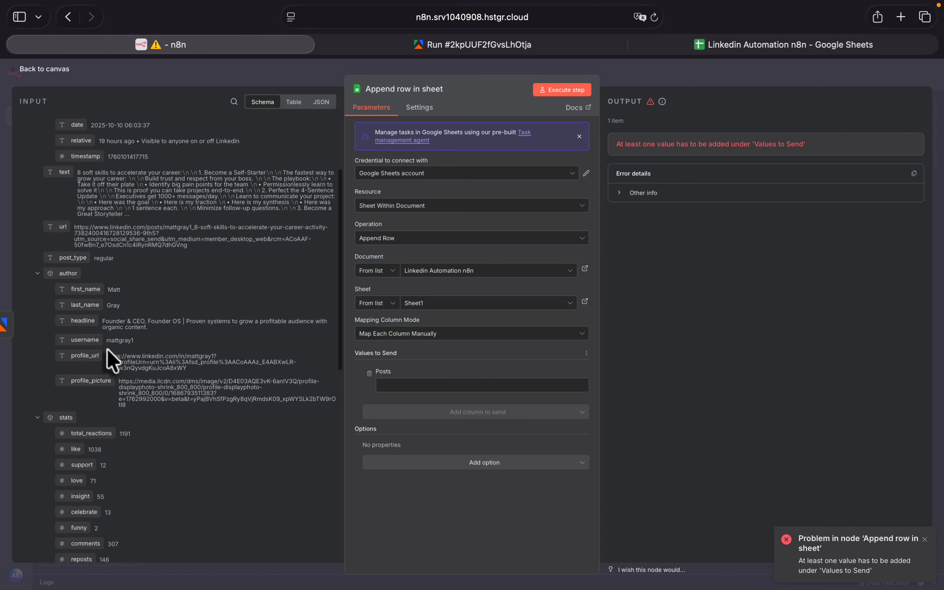
scroll(134, 387, down, 1)
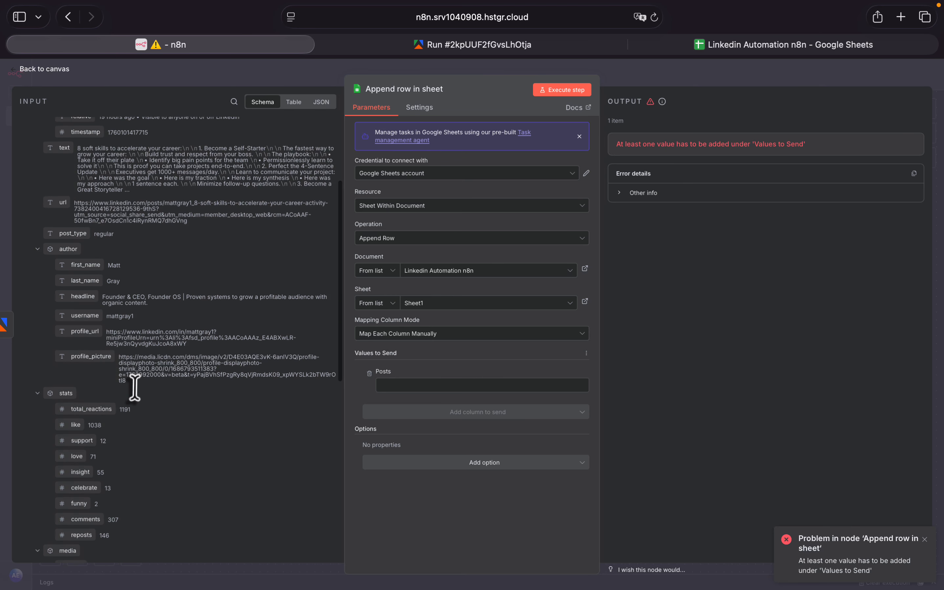
scroll(134, 388, down, 3)
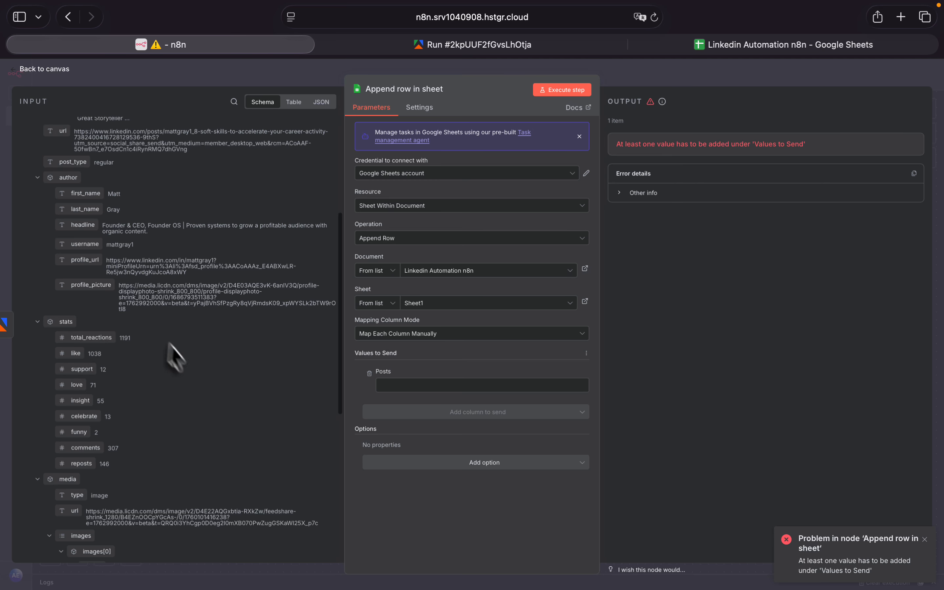
scroll(199, 355, up, 3)
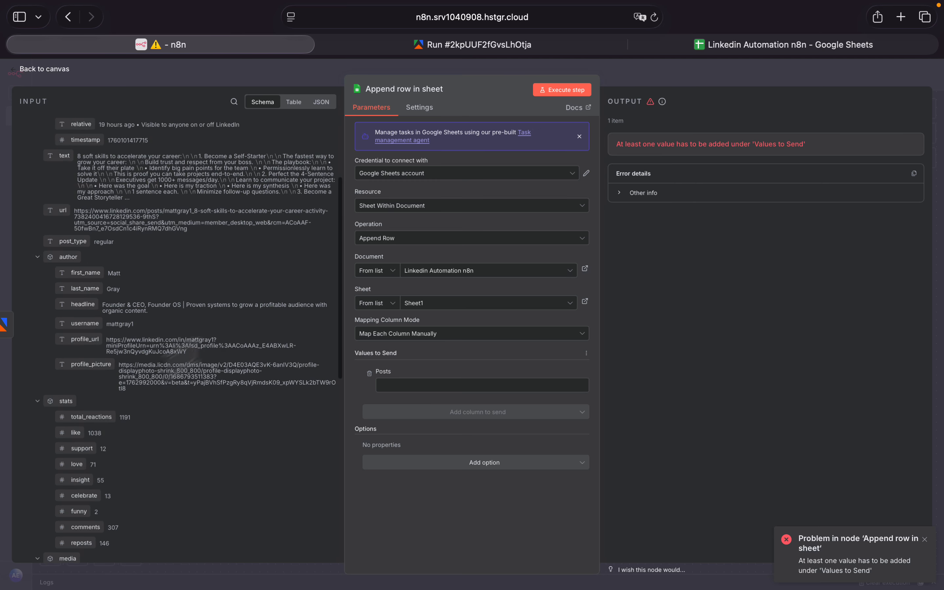
click(755, 45)
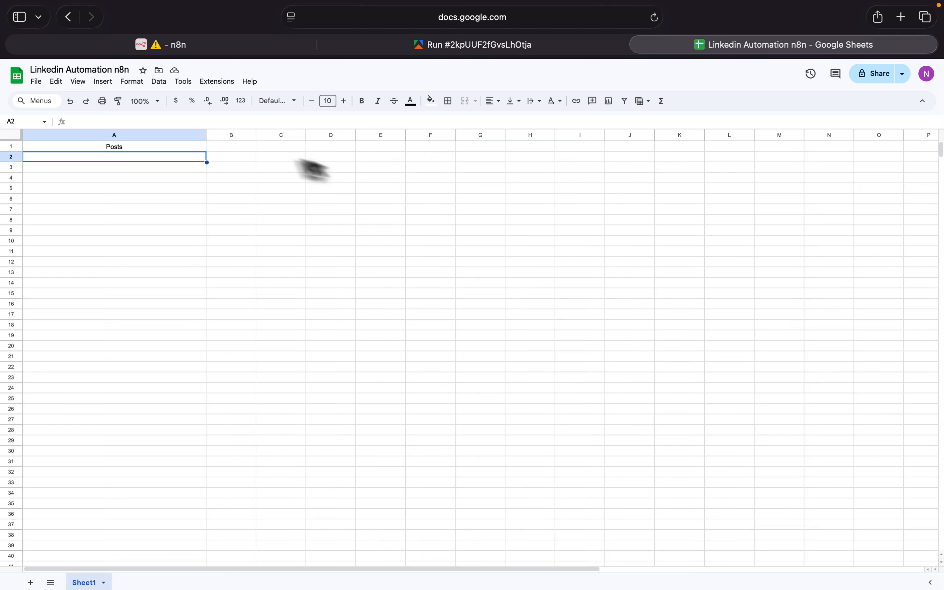
click(164, 45)
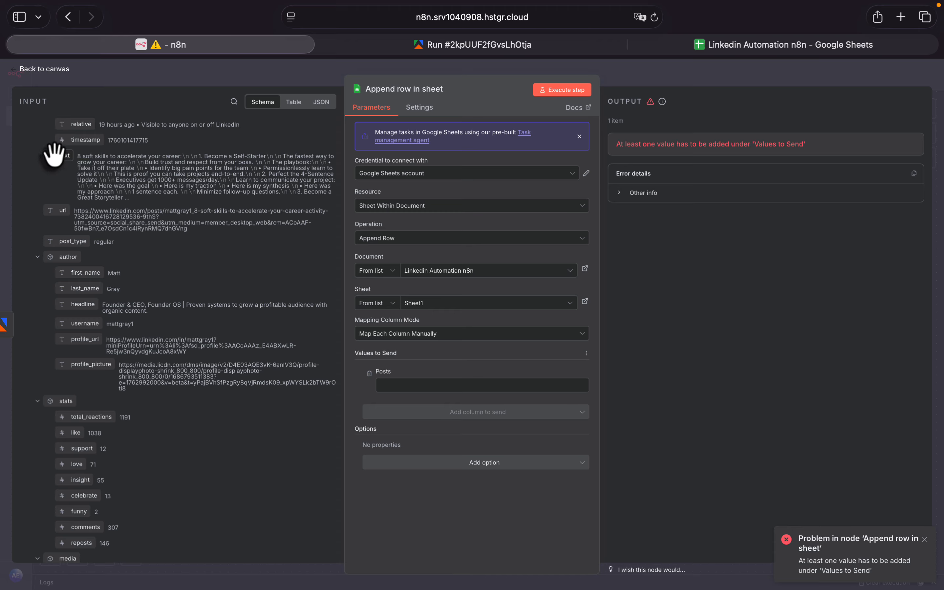
drag(55, 154, 397, 385)
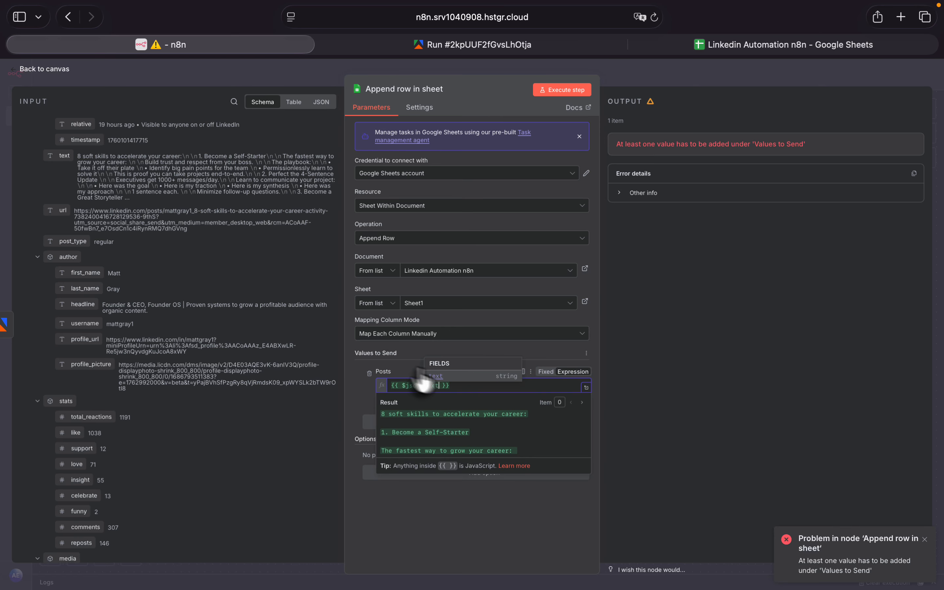
click(411, 364)
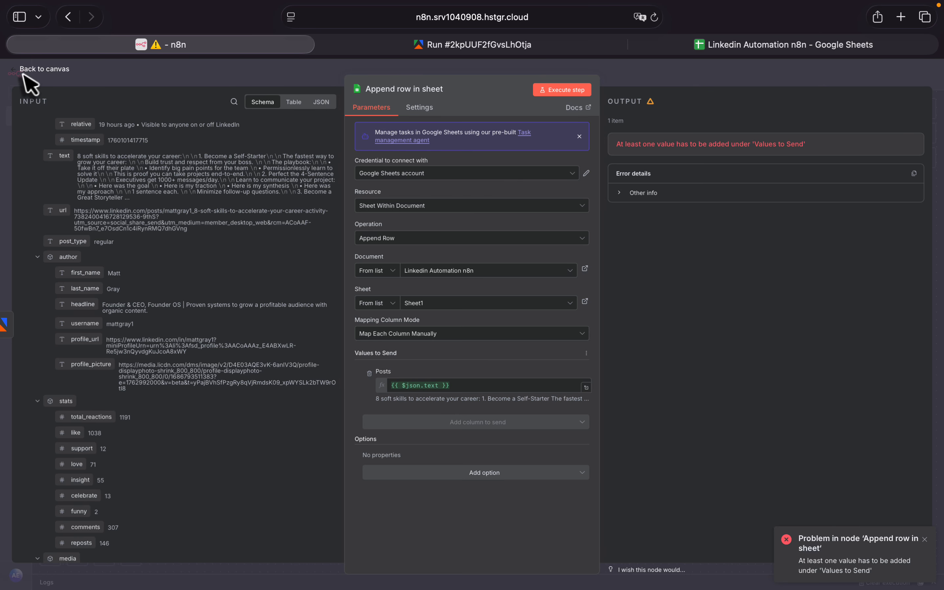
- Execute the whole workflow from the canvas and review the appended posts in the "Linkedin Automation n8n" spreadsheet
click(11, 70)
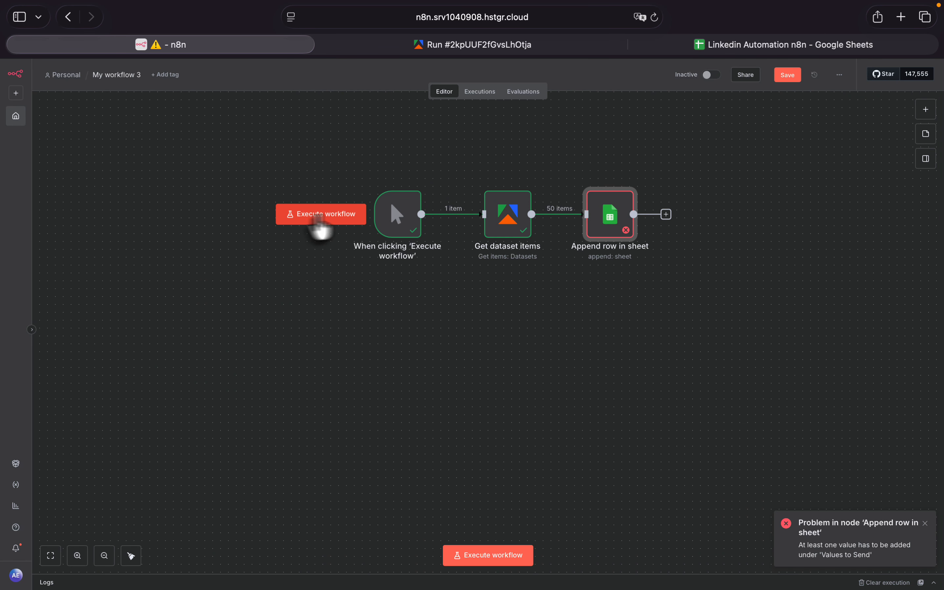
click(318, 216)
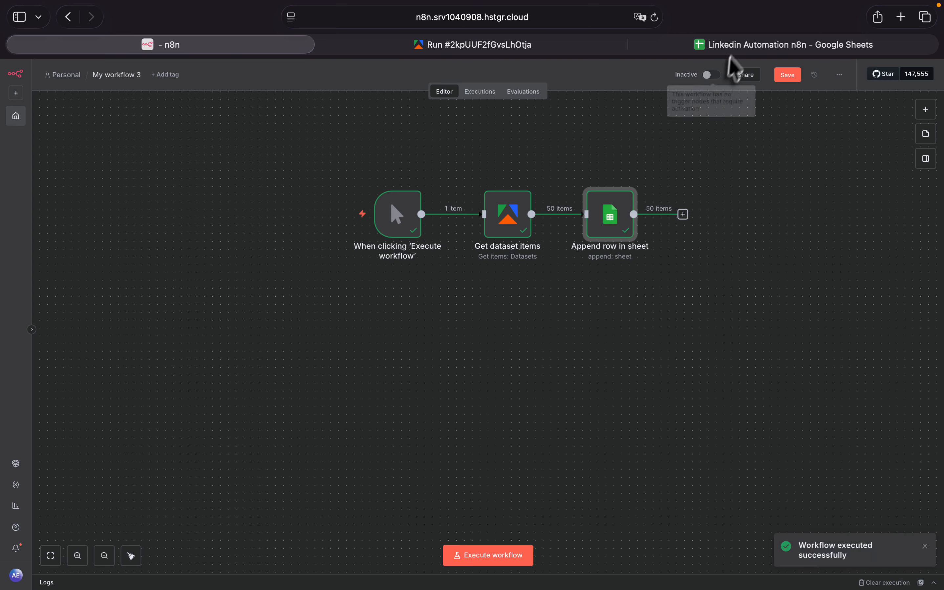
click(738, 47)
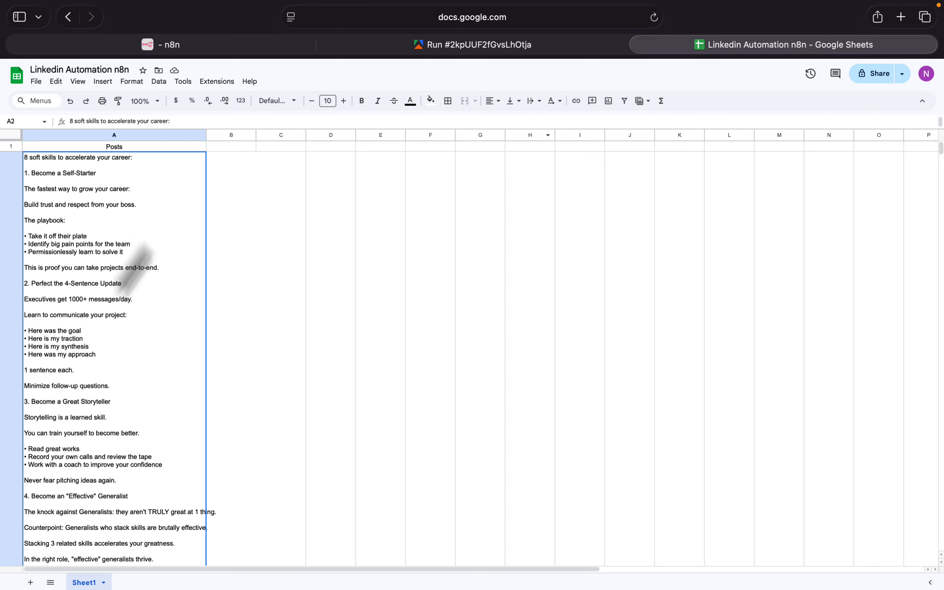
scroll(220, 336, down, 2)
scroll(219, 332, down, 15)
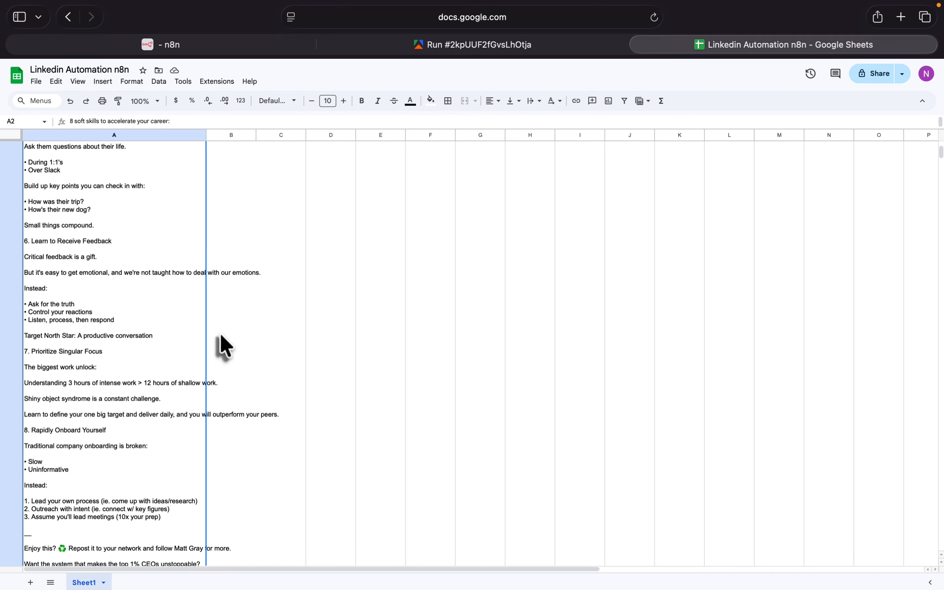
scroll(220, 333, down, 20)
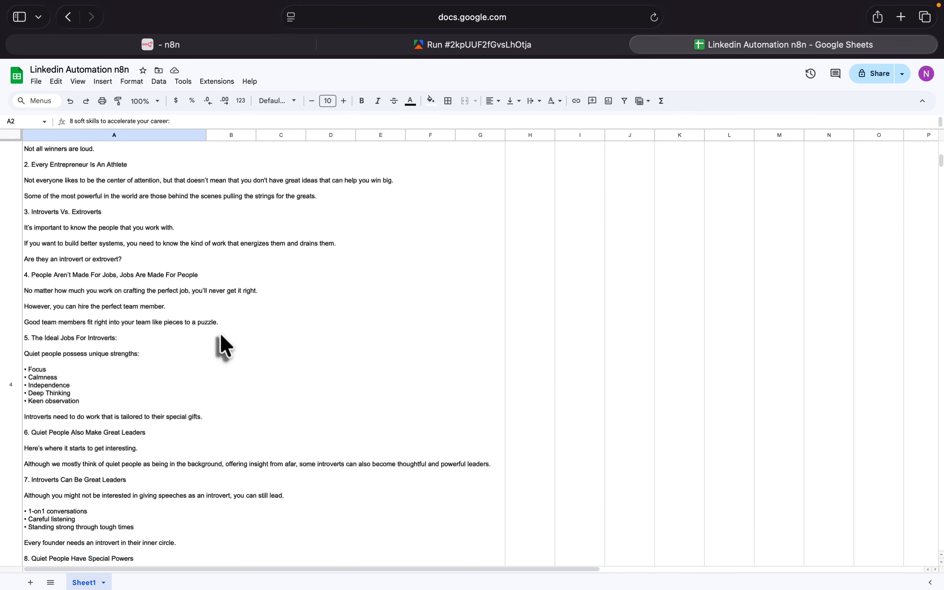
scroll(220, 336, down, 20)
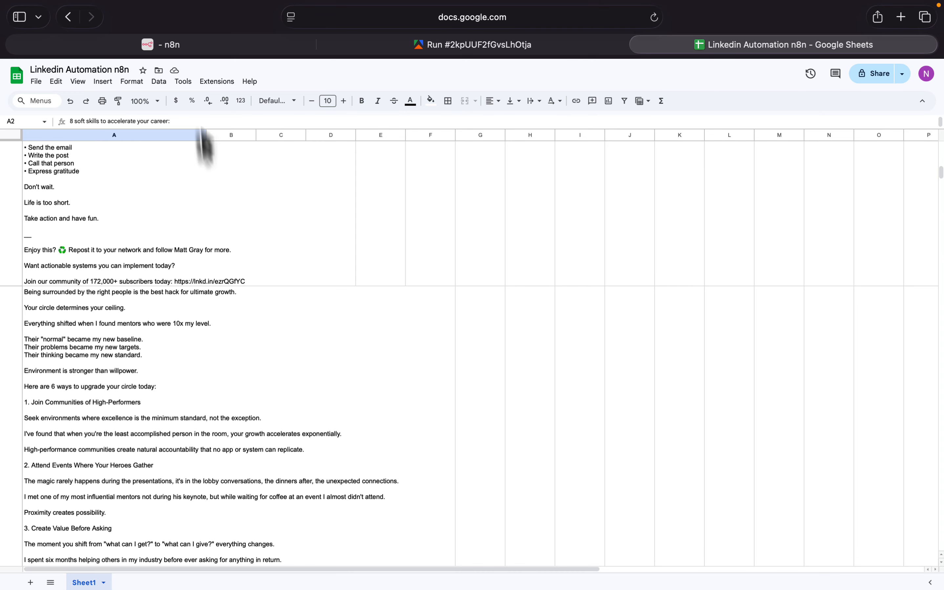
- Back in n8n, add an "On new n8n Form event" trigger and place it below the existing node chain
click(177, 49)
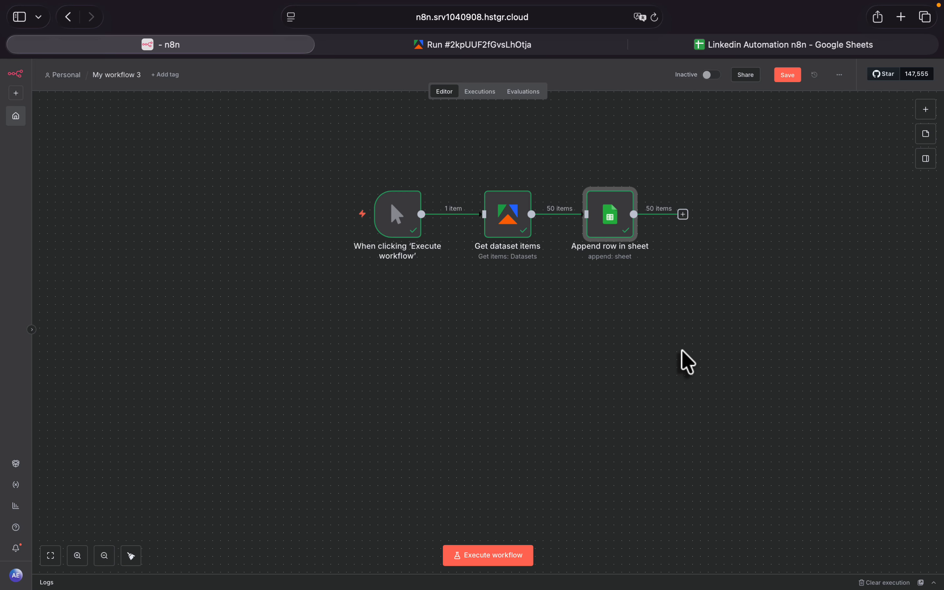
click(926, 110)
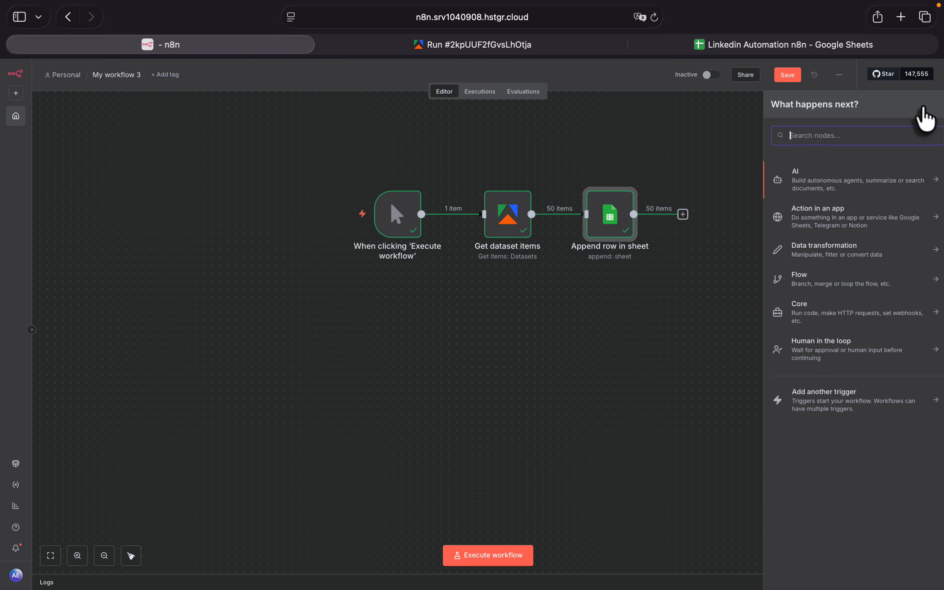
text(form)
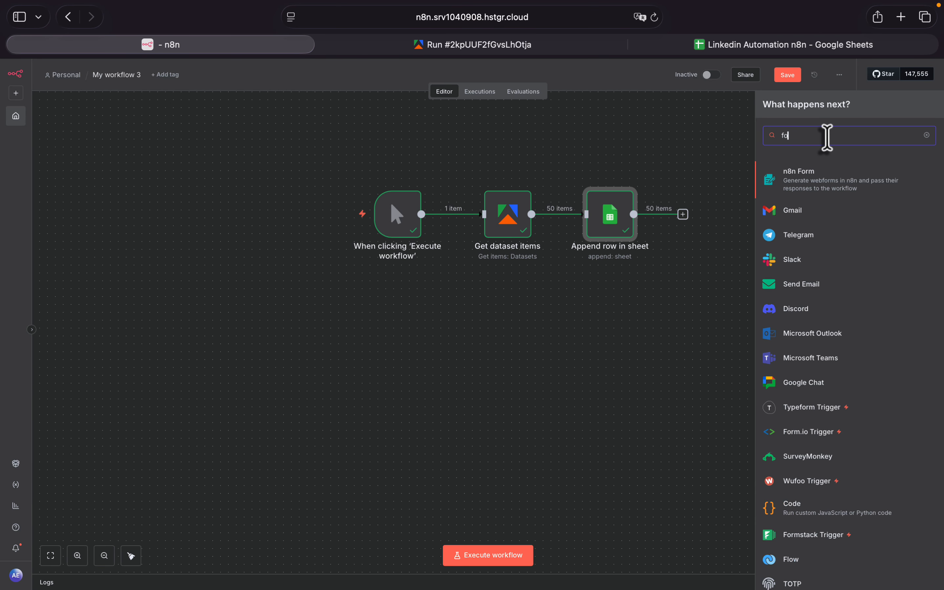
click(807, 187)
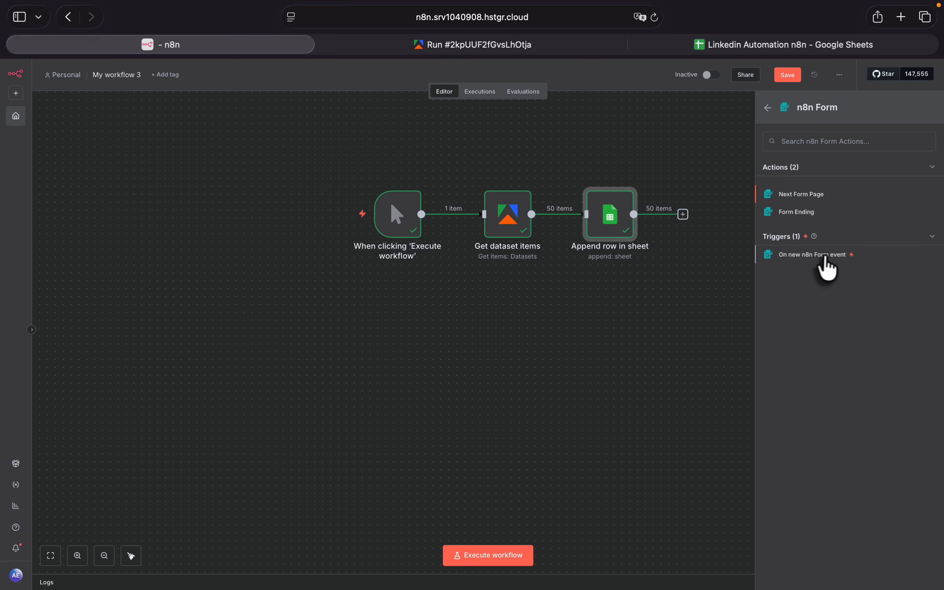
click(815, 255)
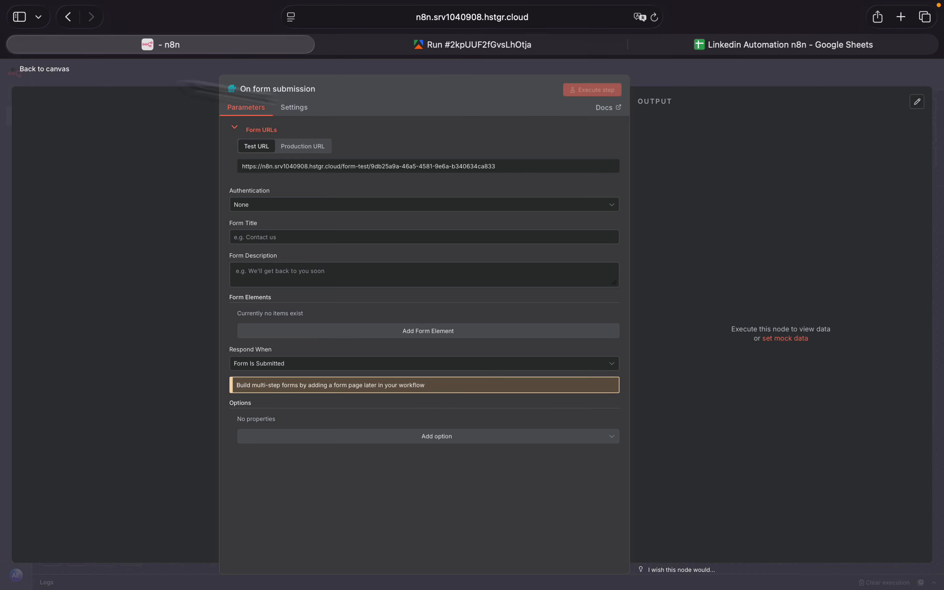
click(13, 72)
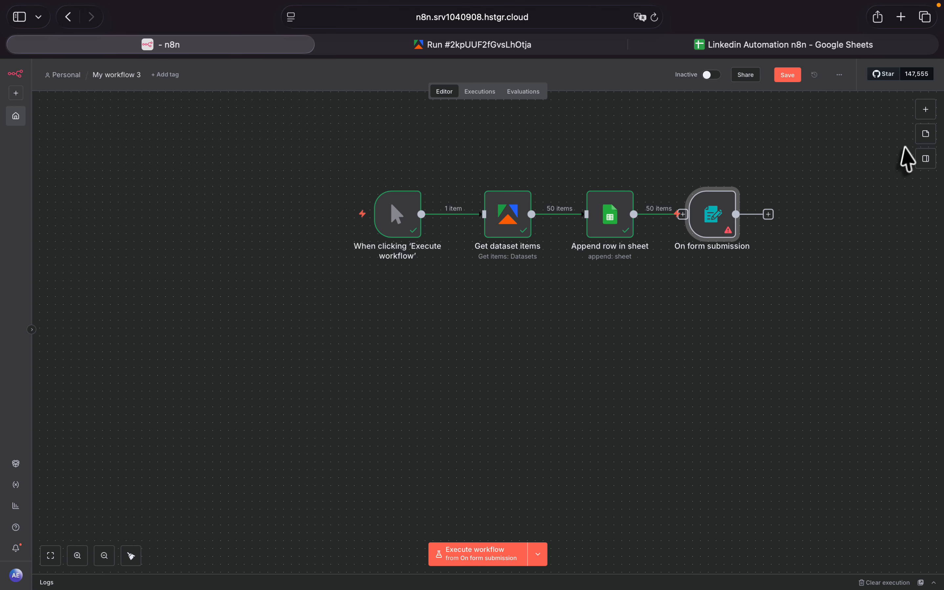
drag(712, 230, 367, 356)
click(927, 111)
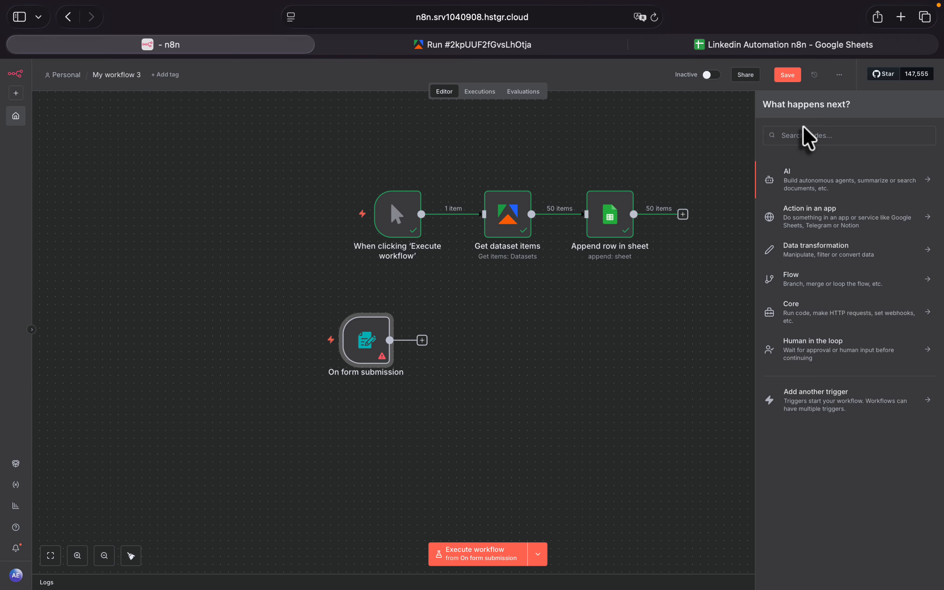
text(form)
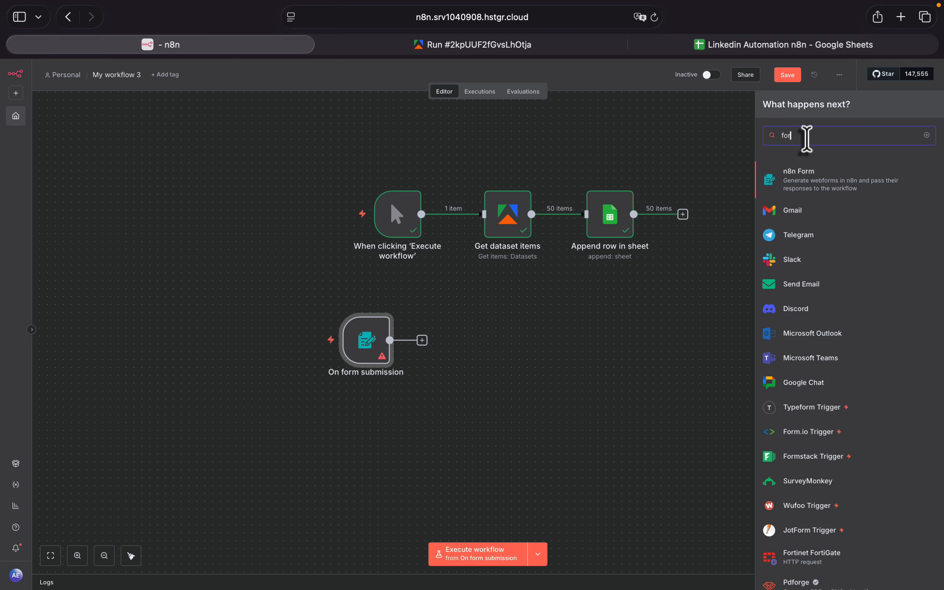
click(814, 191)
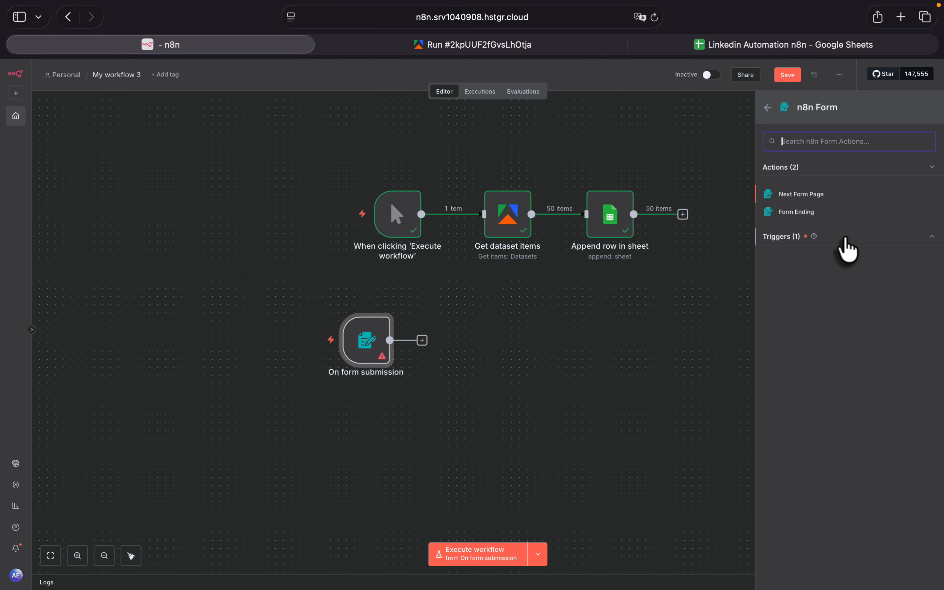
click(768, 107)
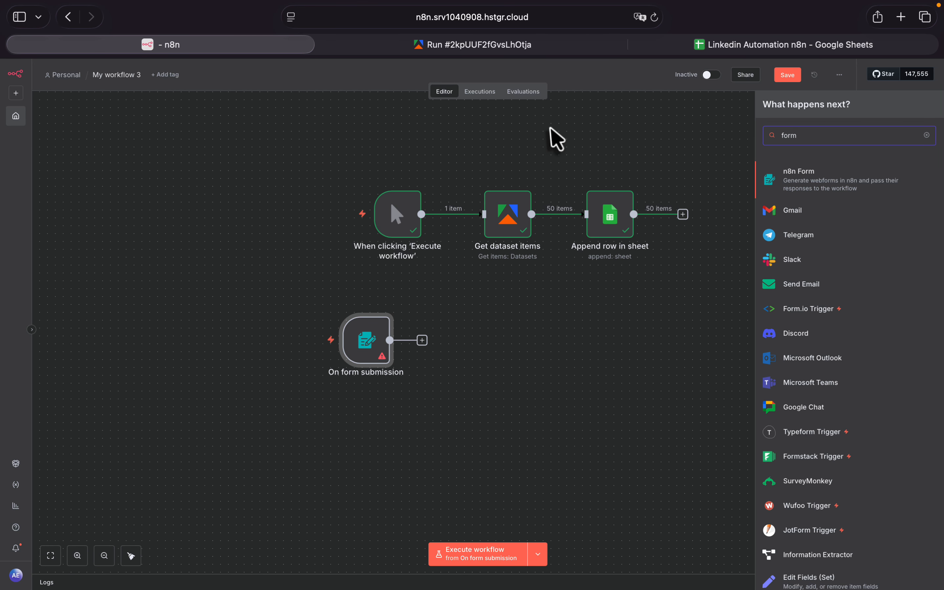
click(556, 139)
- Move the On form submission node further left on the canvas and set its form title to "Linkedin Automation"
drag(369, 343, 318, 357)
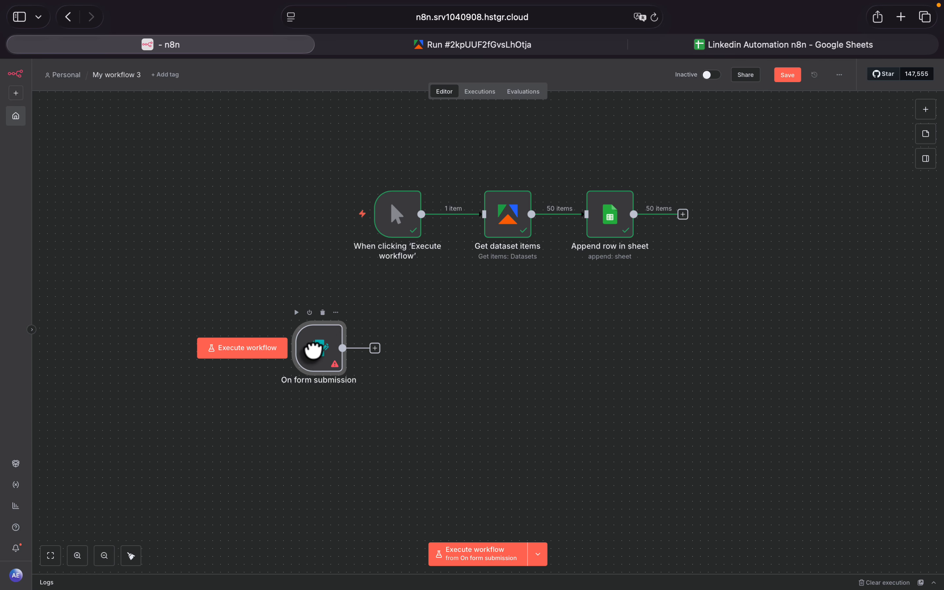
double_click(319, 371)
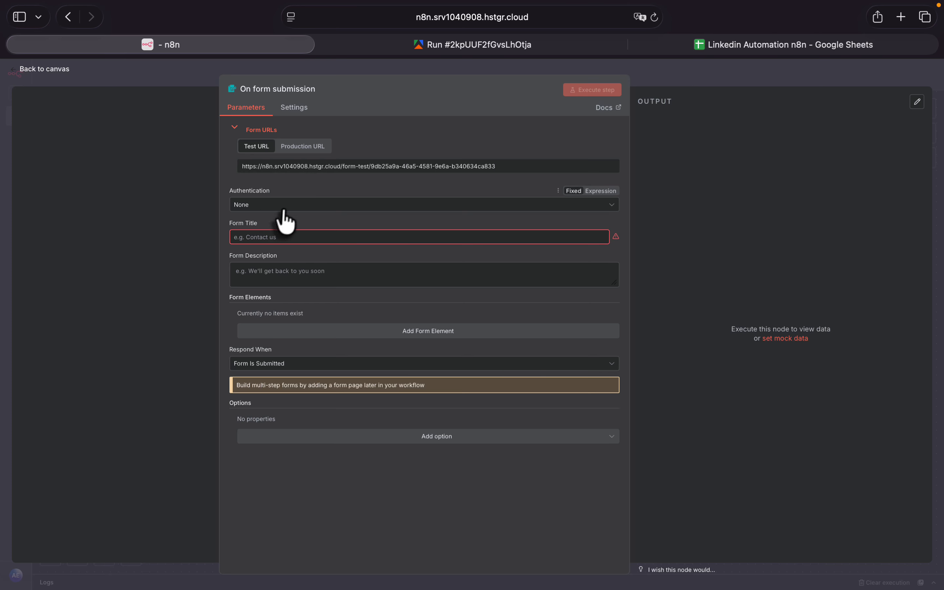
click(260, 237)
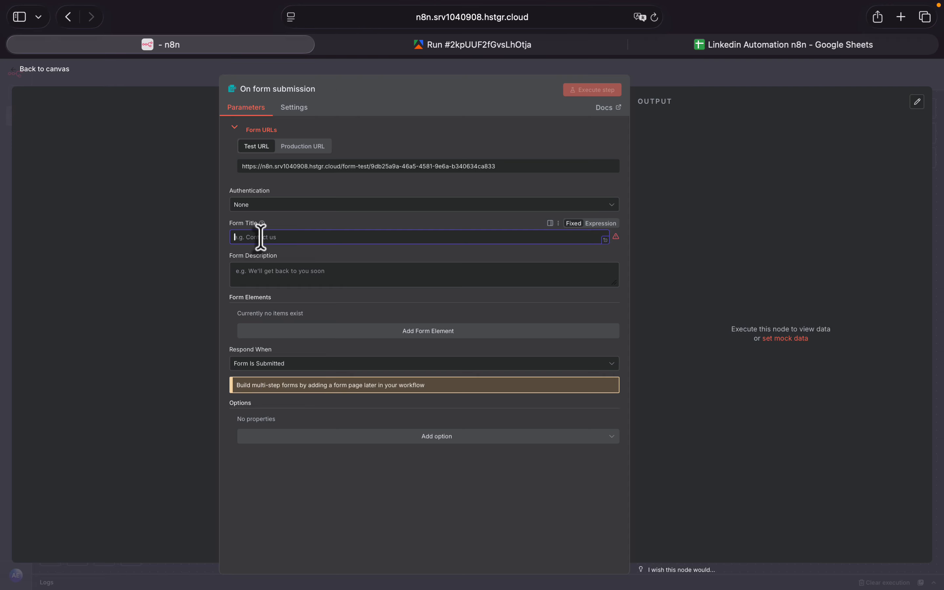
text(Linkedin Automation)
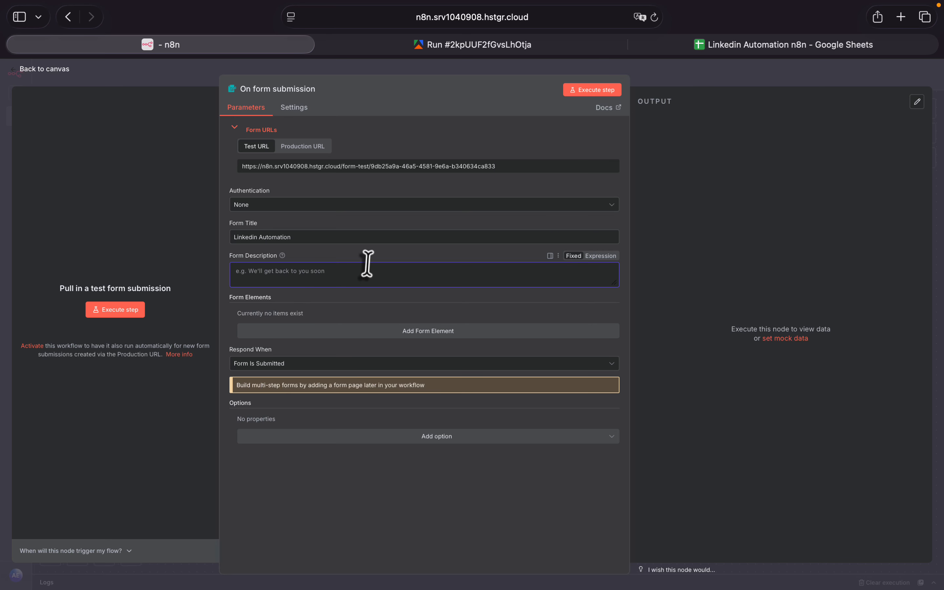
- Add a text form element named "topic" to the On form submission node and return to the canvas
click(454, 331)
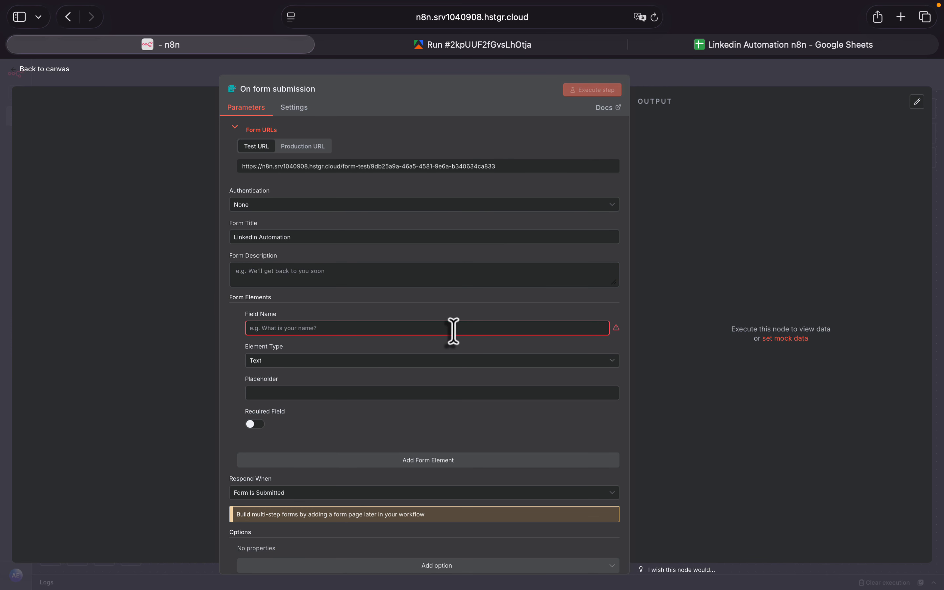
click(453, 332)
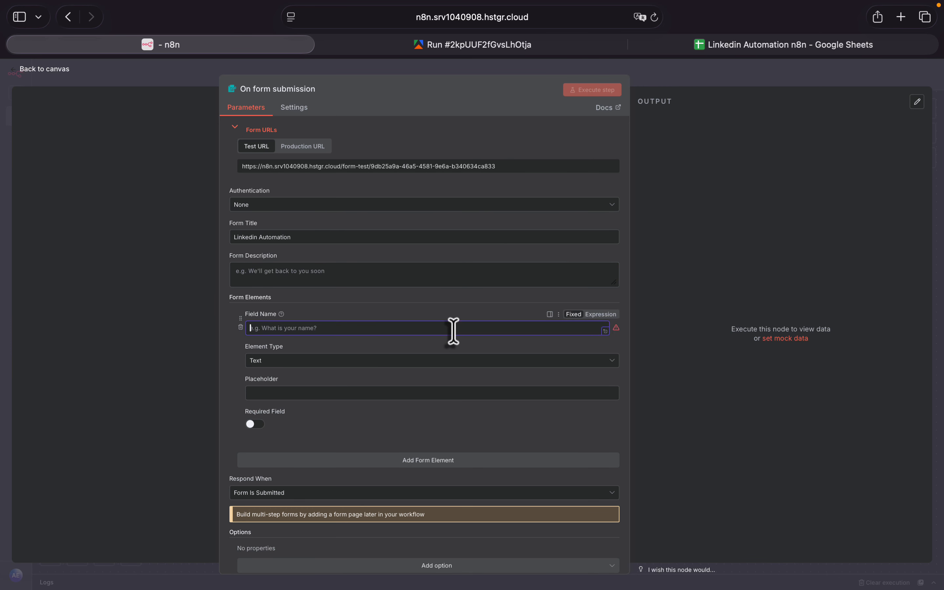
text(topic)
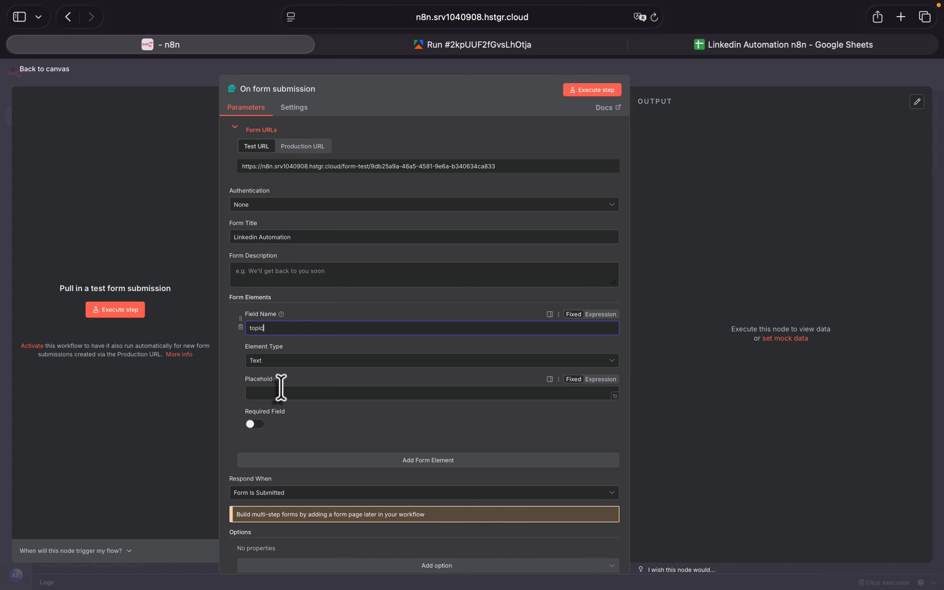
click(19, 73)
- Execute the workflow from the form trigger and submit the test form with the topic "Ai Automation in businesses", closing the form window
click(260, 352)
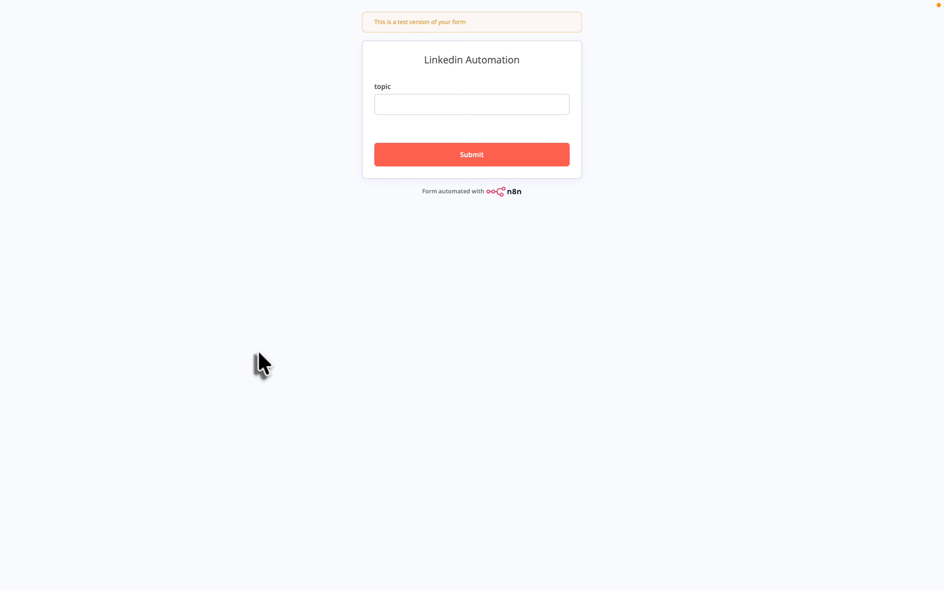
drag(424, 60, 518, 62)
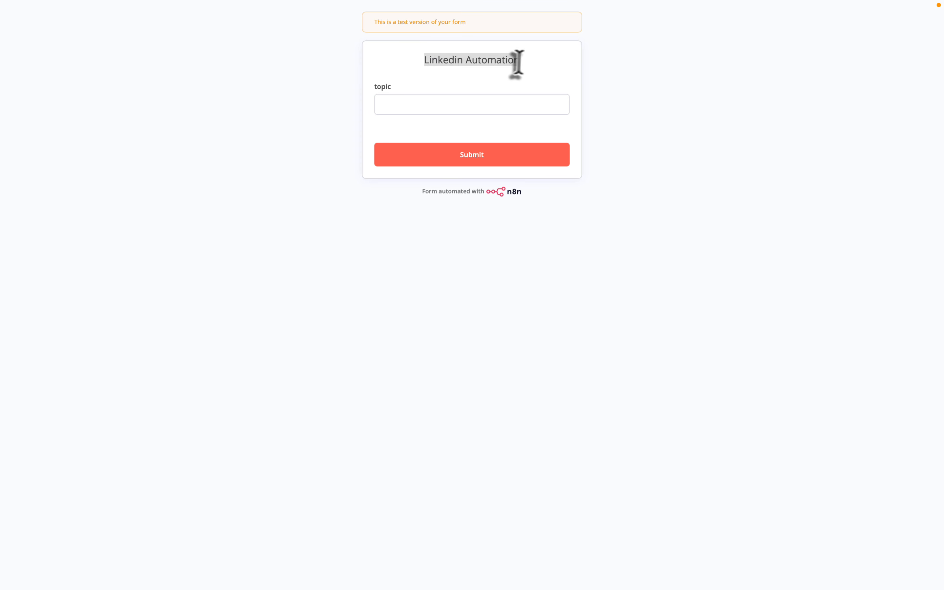
click(385, 84)
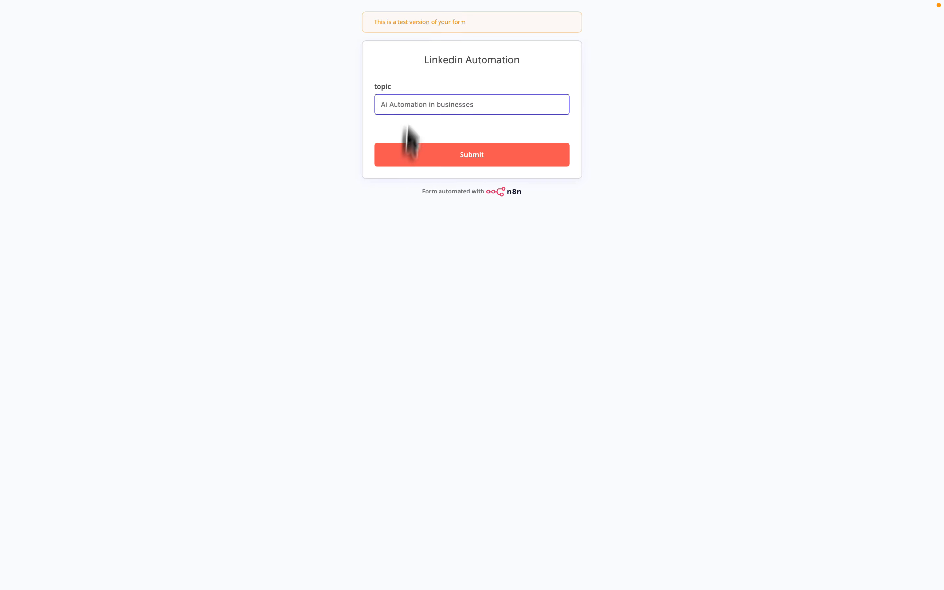
click(470, 158)
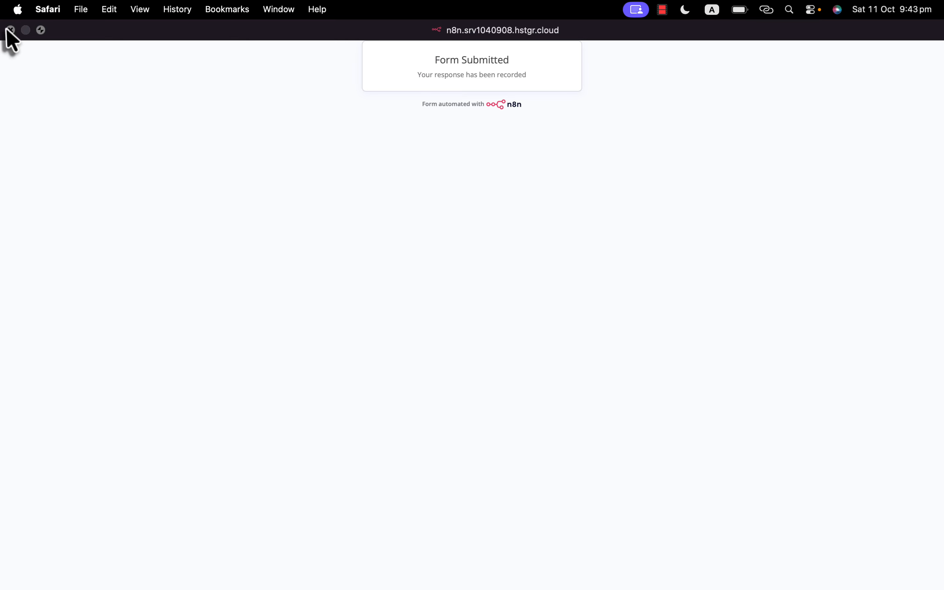
click(10, 29)
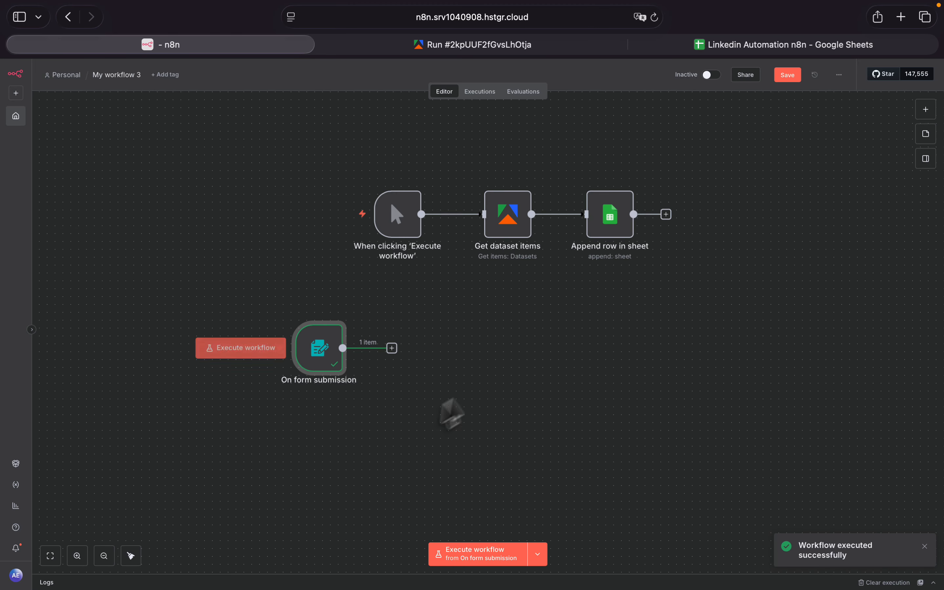
- Add an AI Agent node after On form submission and move it further right on the canvas
click(392, 349)
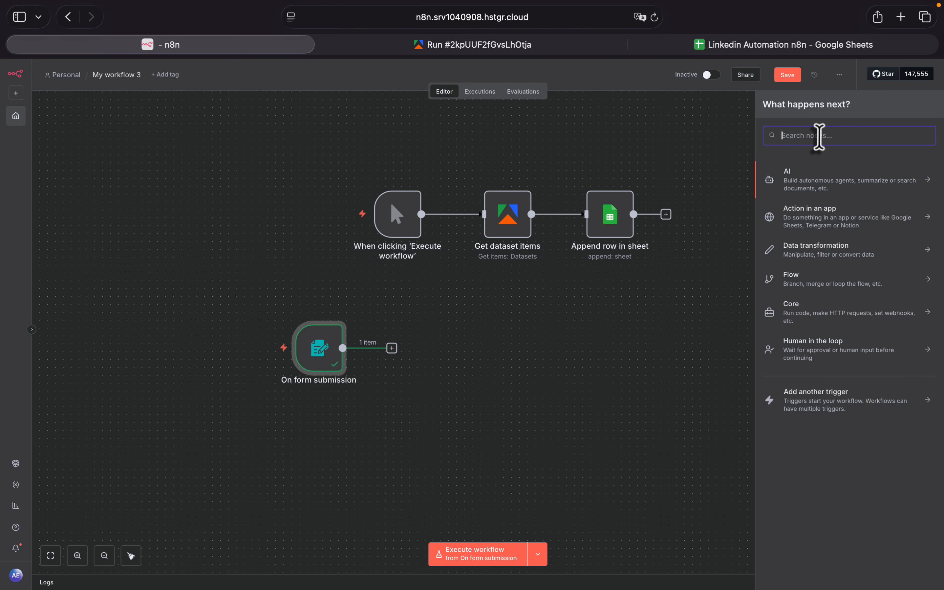
text(ai)
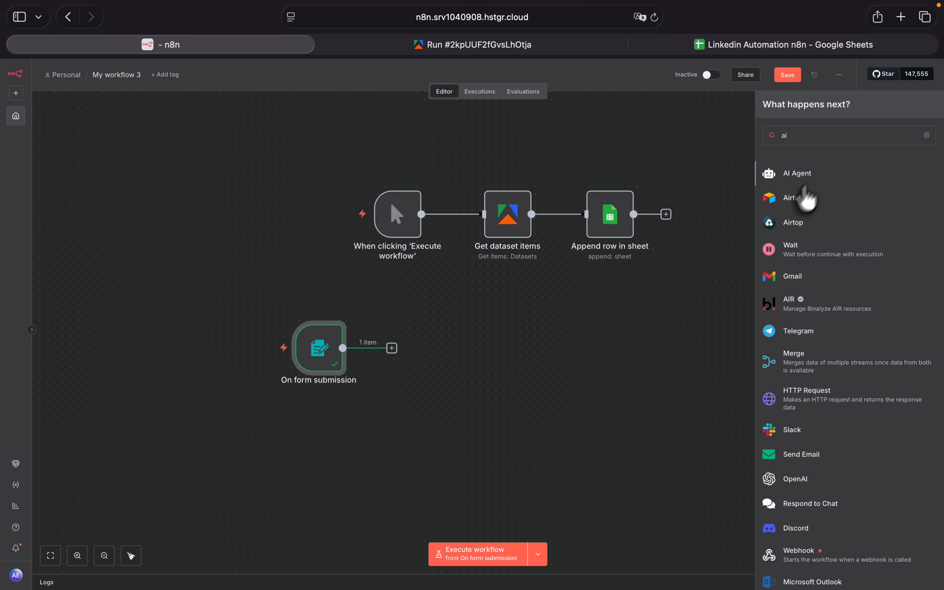
click(801, 176)
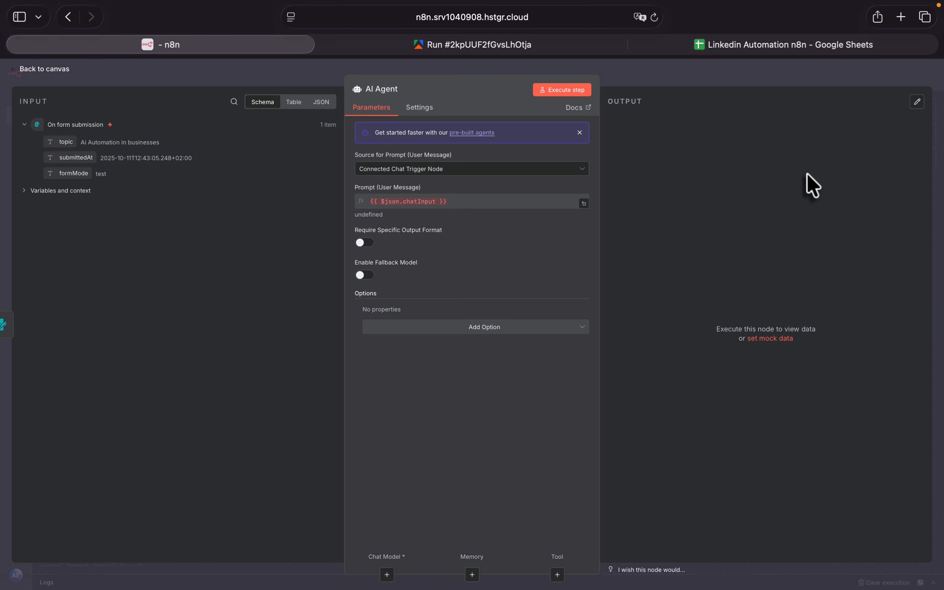
click(14, 76)
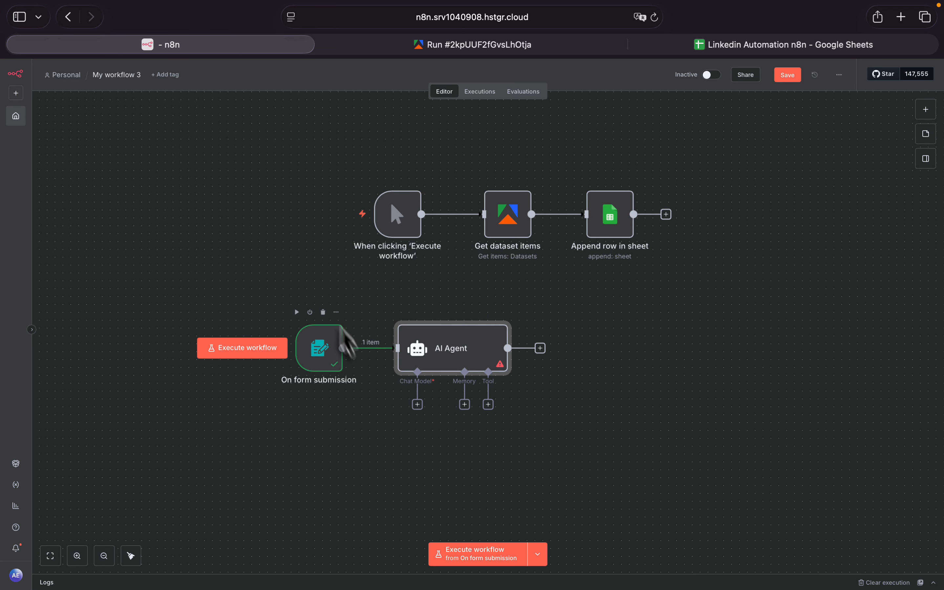
drag(468, 351, 539, 351)
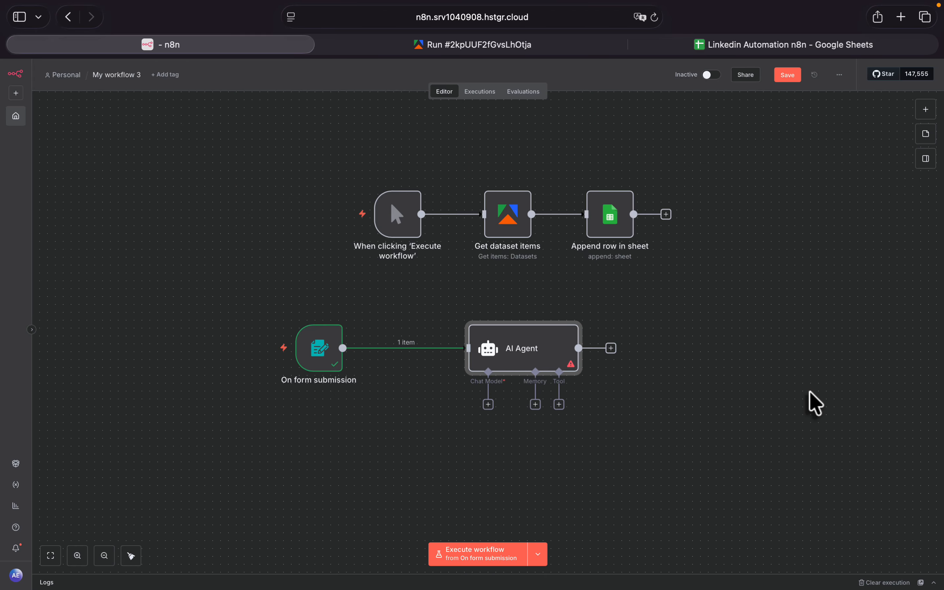
drag(509, 353, 544, 350)
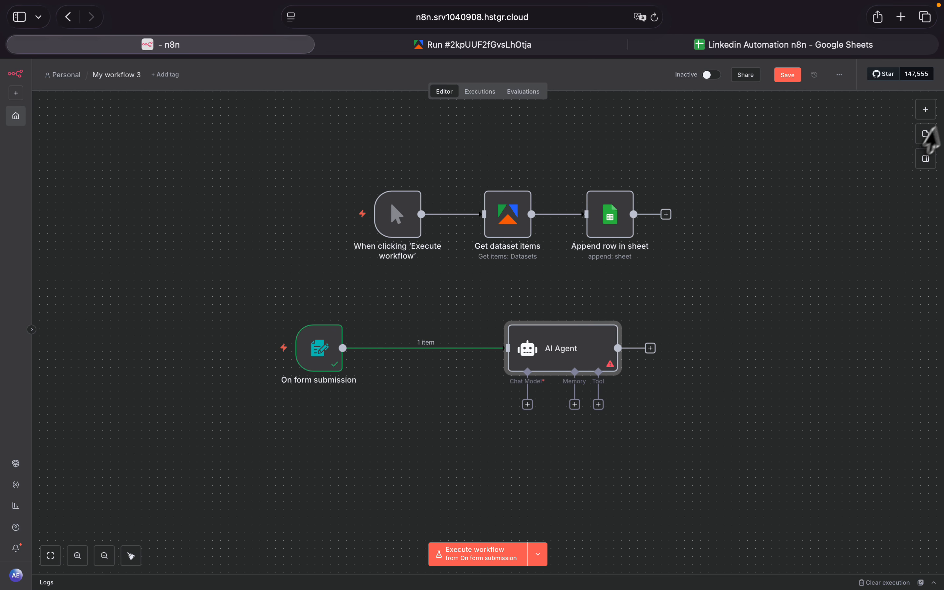
- Add a Google Sheets "Get row(s) in sheet" node connected to the output of On form submission
click(342, 347)
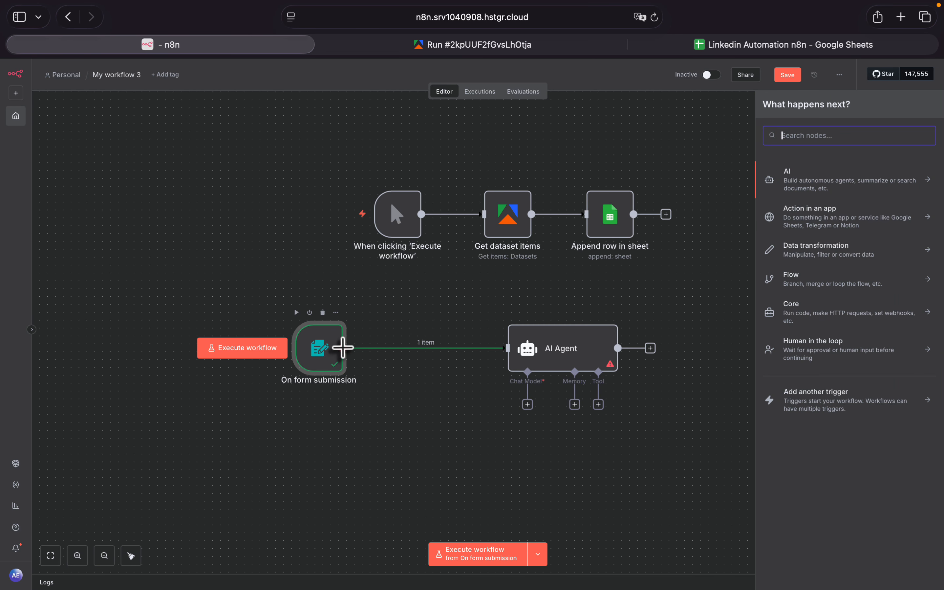
text(sheet)
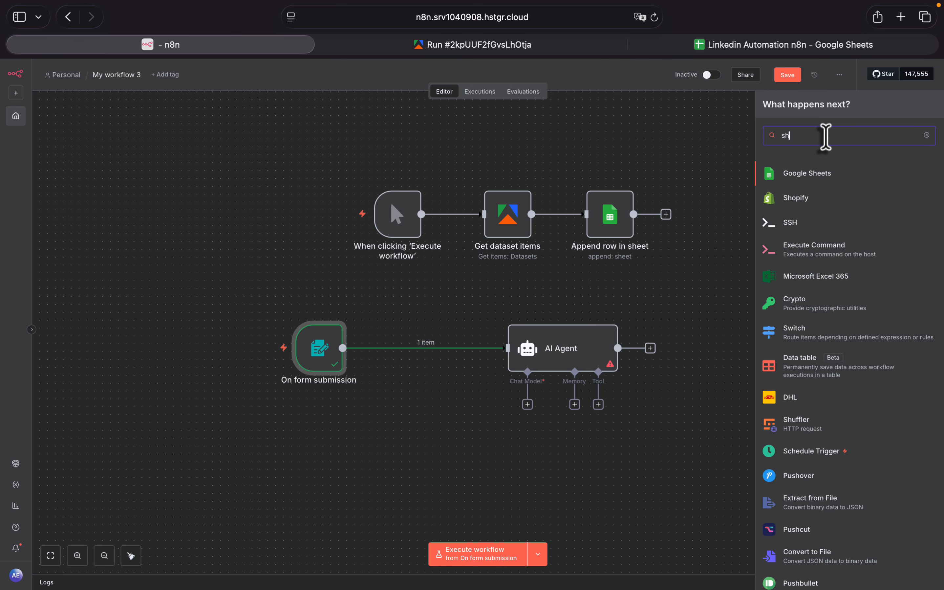
click(832, 172)
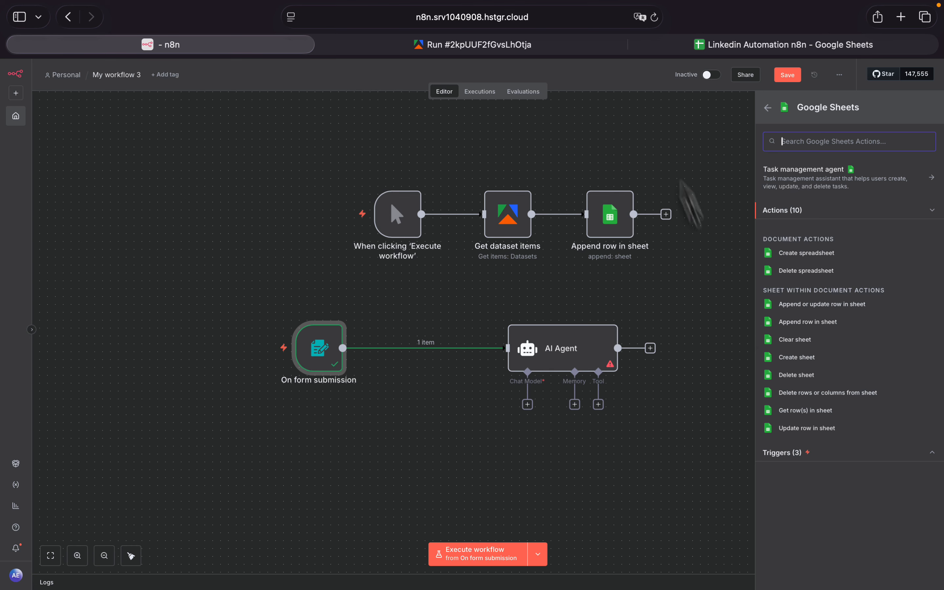
click(810, 413)
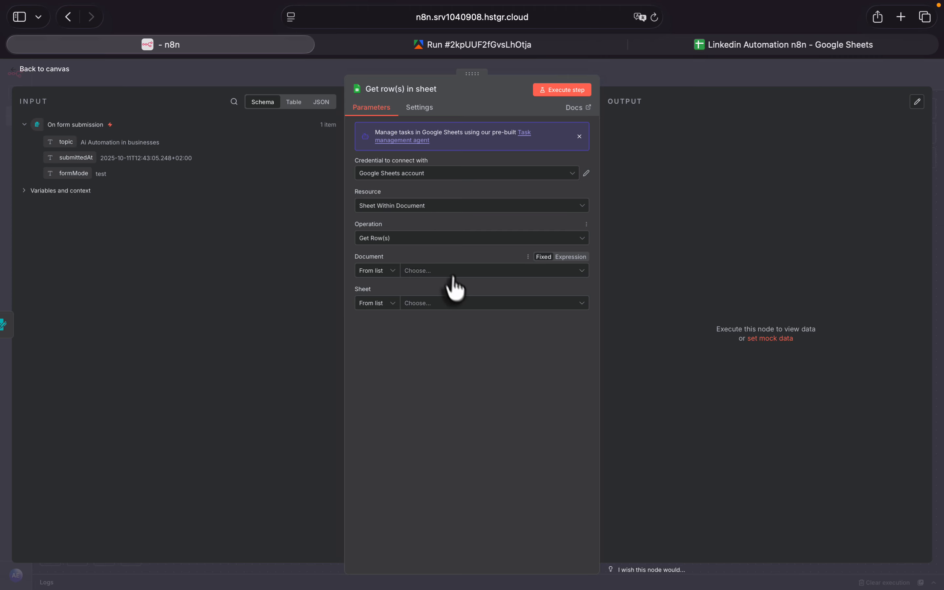
- Set the Get row(s) in sheet node to read Sheet1 of the "Linkedin Automation n8n" document, then return to the canvas
click(413, 174)
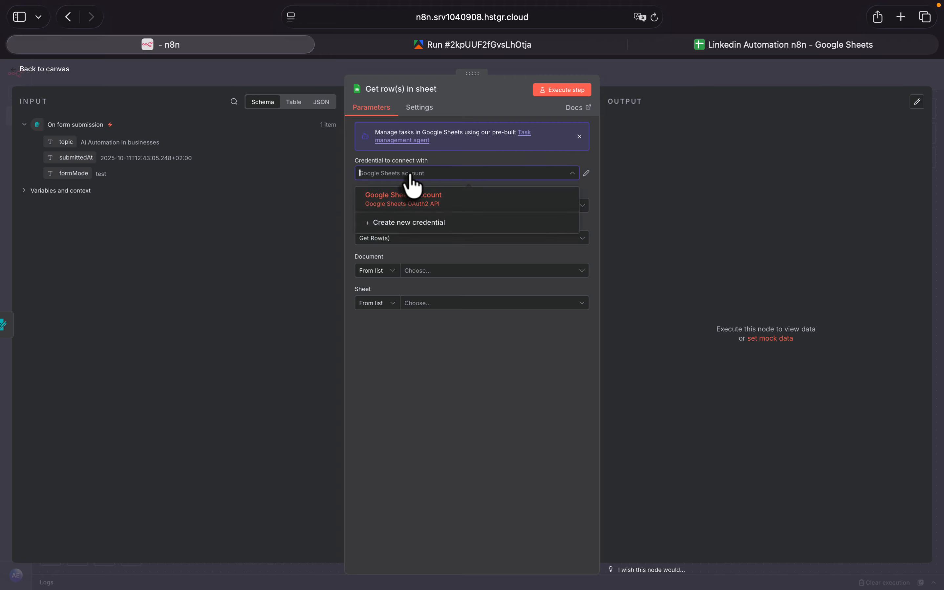
click(410, 175)
click(460, 272)
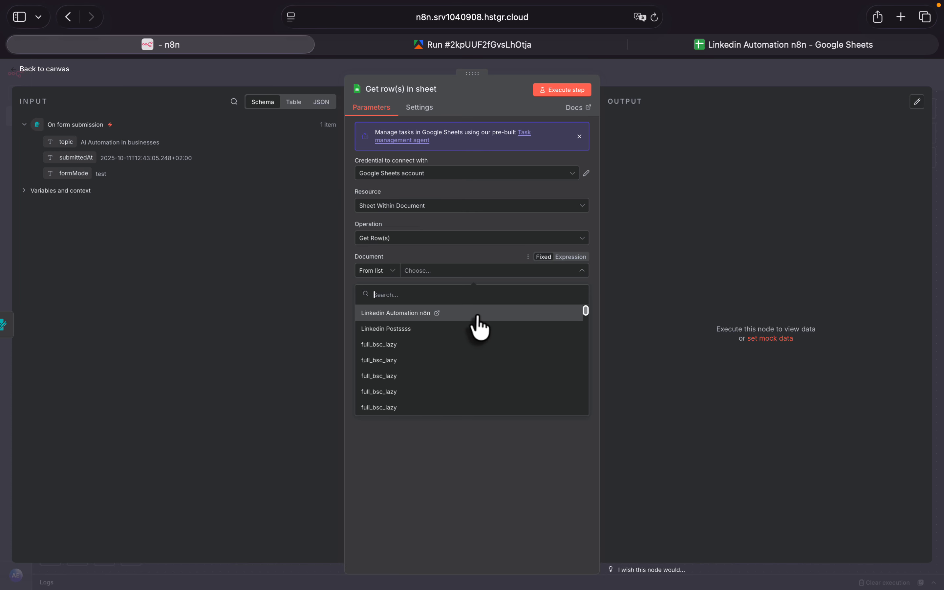
click(477, 315)
click(454, 306)
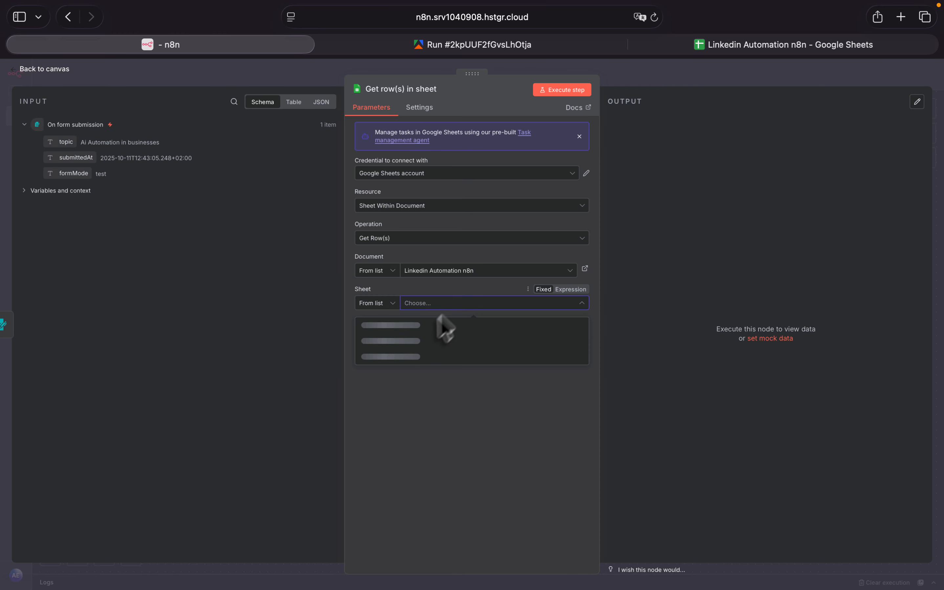
click(403, 326)
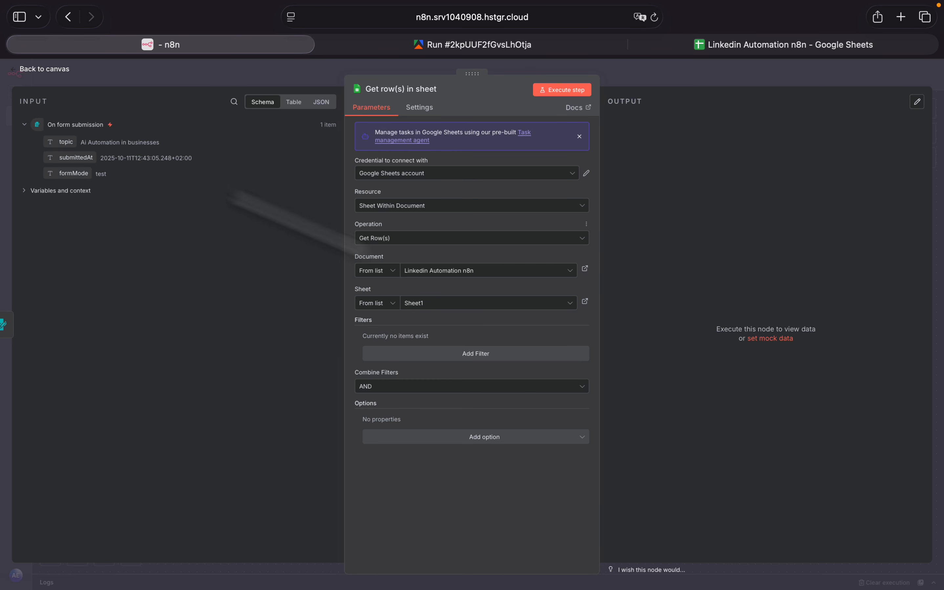
click(19, 70)
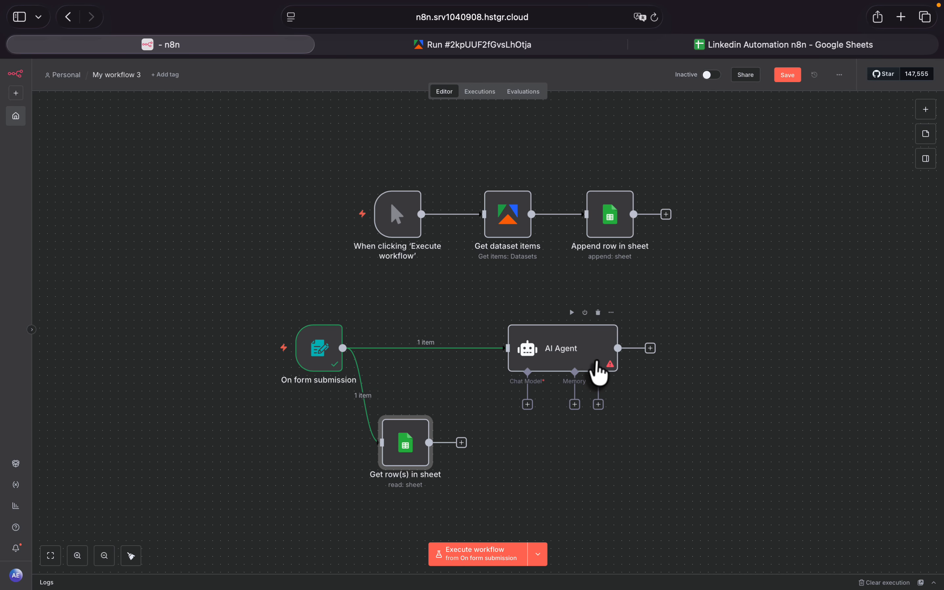
- Delete the AI Agent node from the canvas
click(600, 372)
key(Delete)
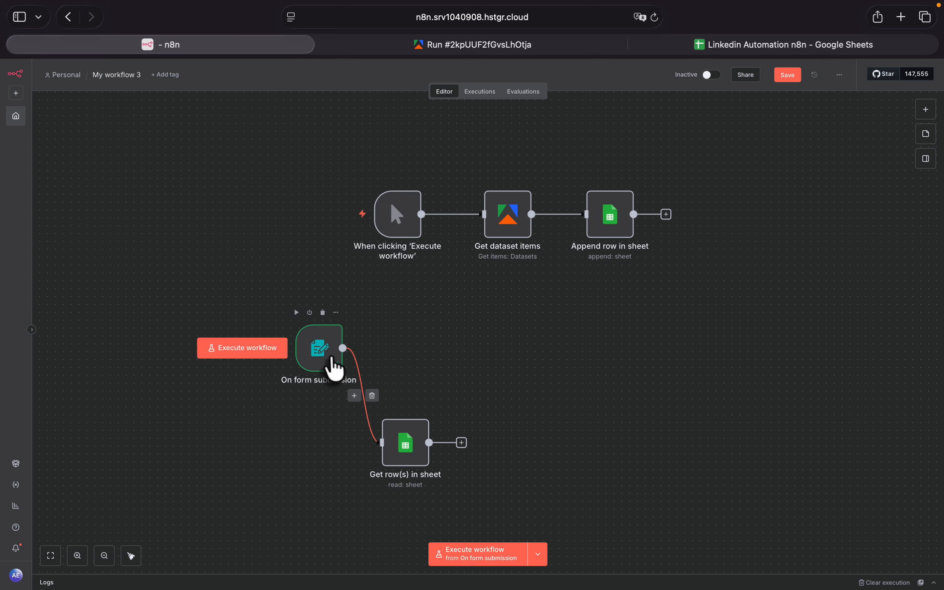
- Execute the workflow from On form submission and submit the test form with the topic "ai", closing the form window
click(241, 349)
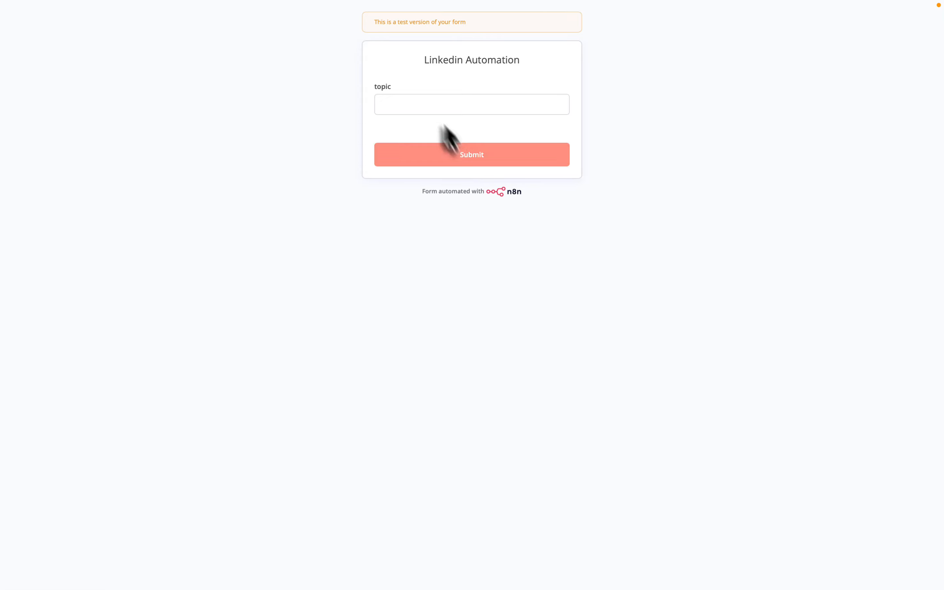
click(435, 104)
text(a)
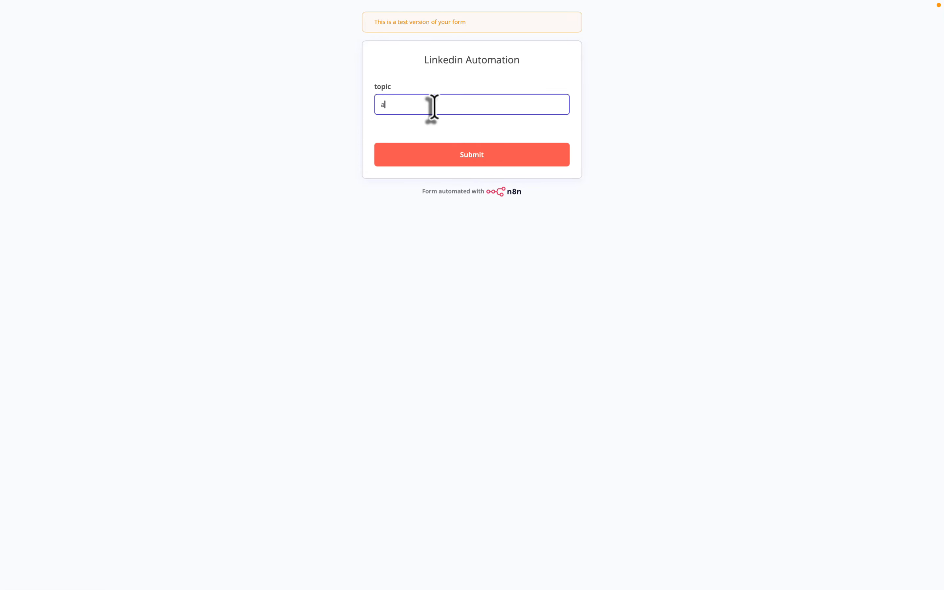
text(i)
click(427, 158)
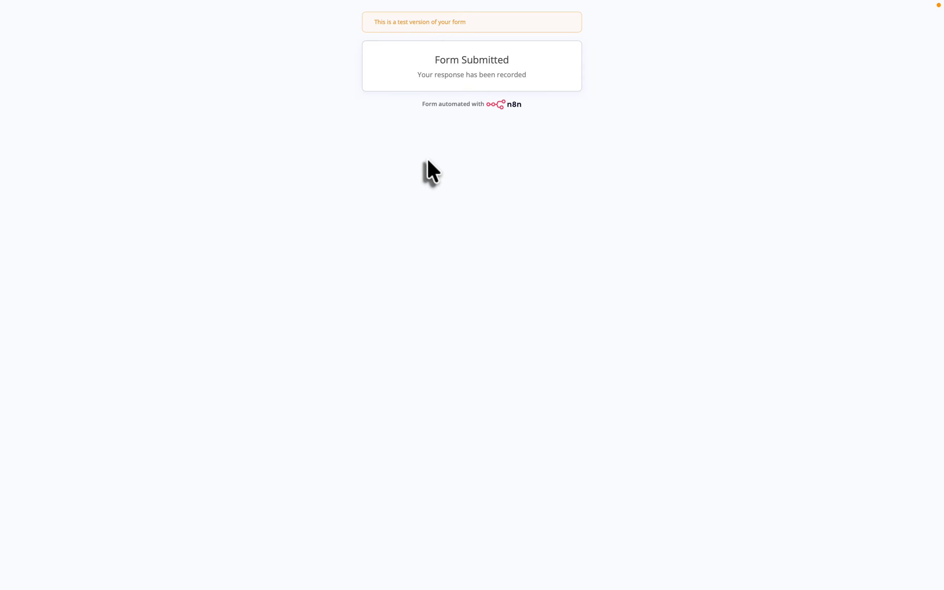
click(9, 29)
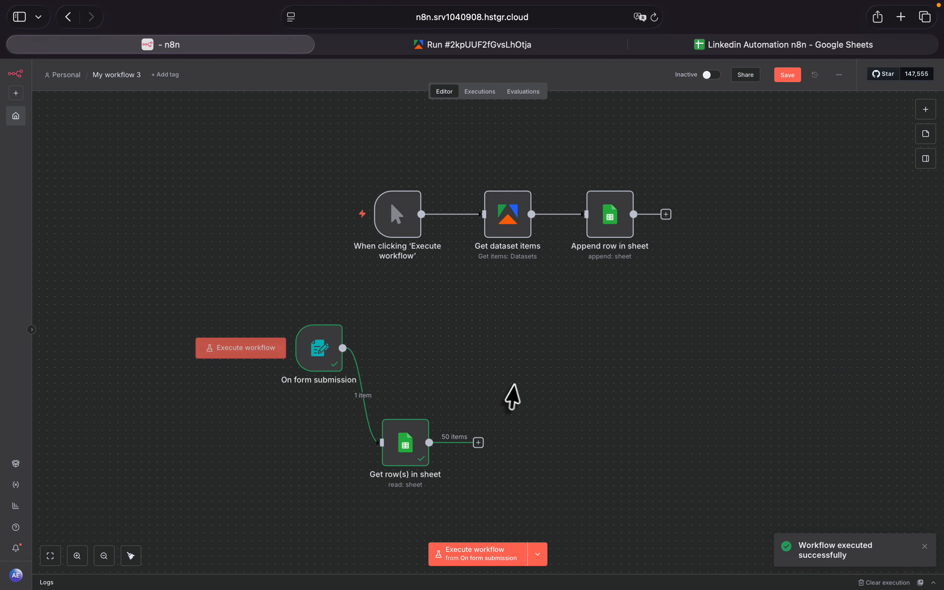
- Review the output of the Get row(s) in sheet node and return to the canvas
mouse_move(401, 460)
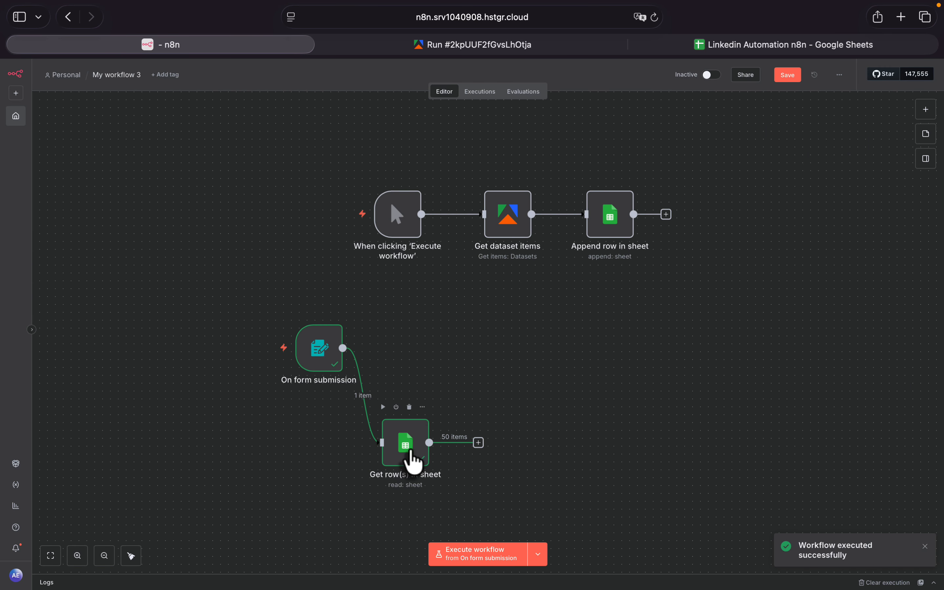
double_click(413, 460)
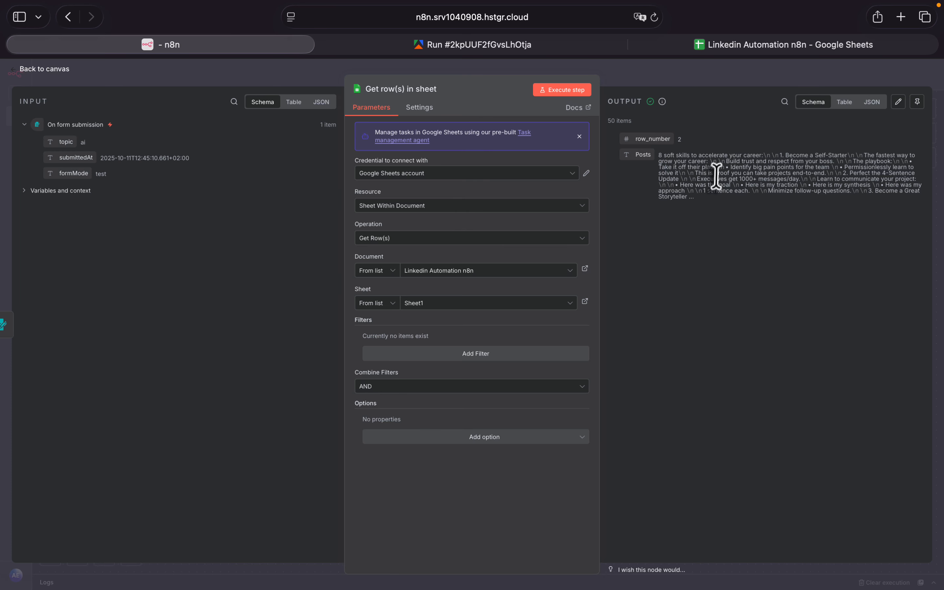
click(18, 76)
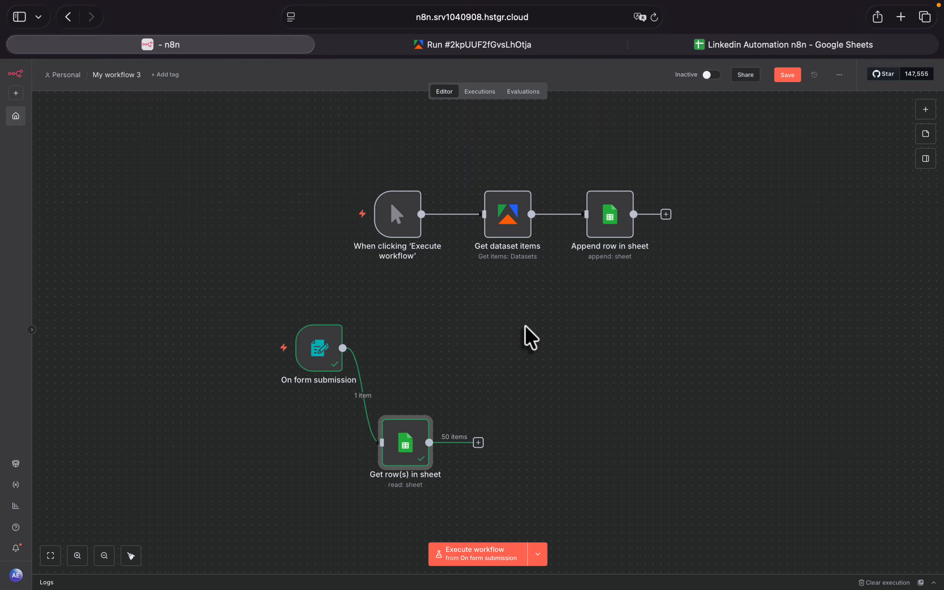
- Switch to the "Linkedin Automation n8n" spreadsheet in Google Sheets and examine how the entries in the Posts column are laid out
click(780, 45)
scroll(182, 226, down, 3)
scroll(183, 230, down, 15)
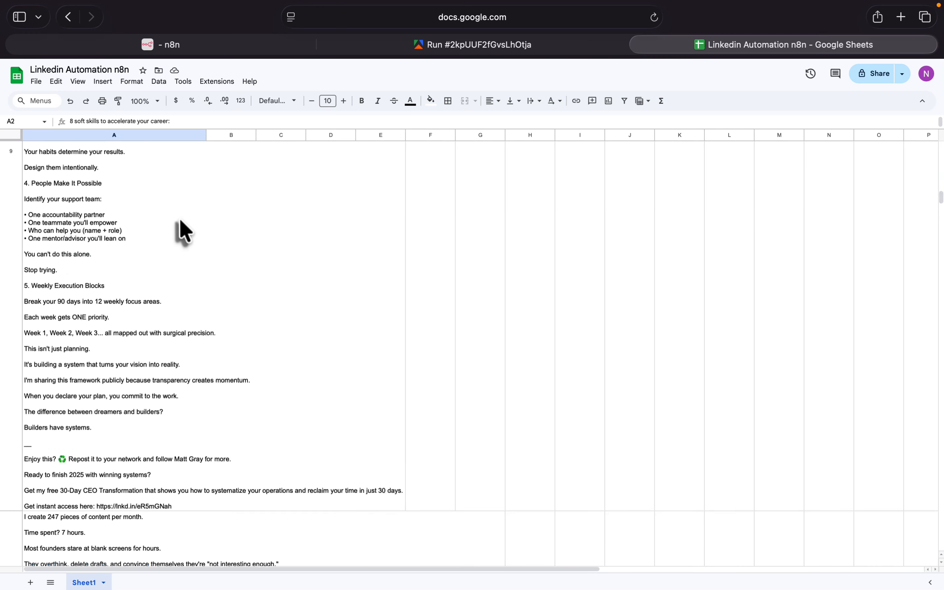
scroll(184, 231, right, 1)
scroll(183, 232, up, 15)
scroll(183, 232, right, 1)
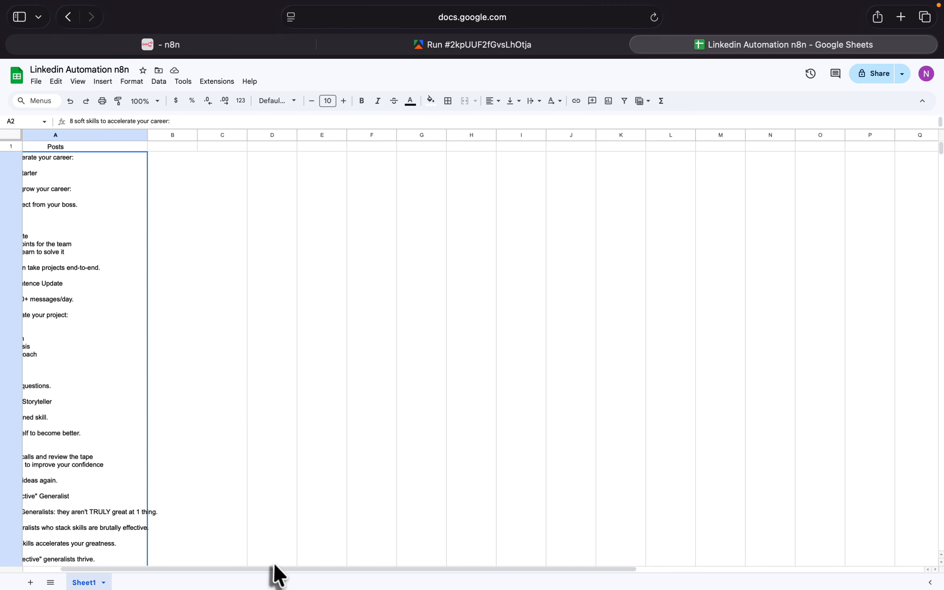
drag(278, 575, 174, 580)
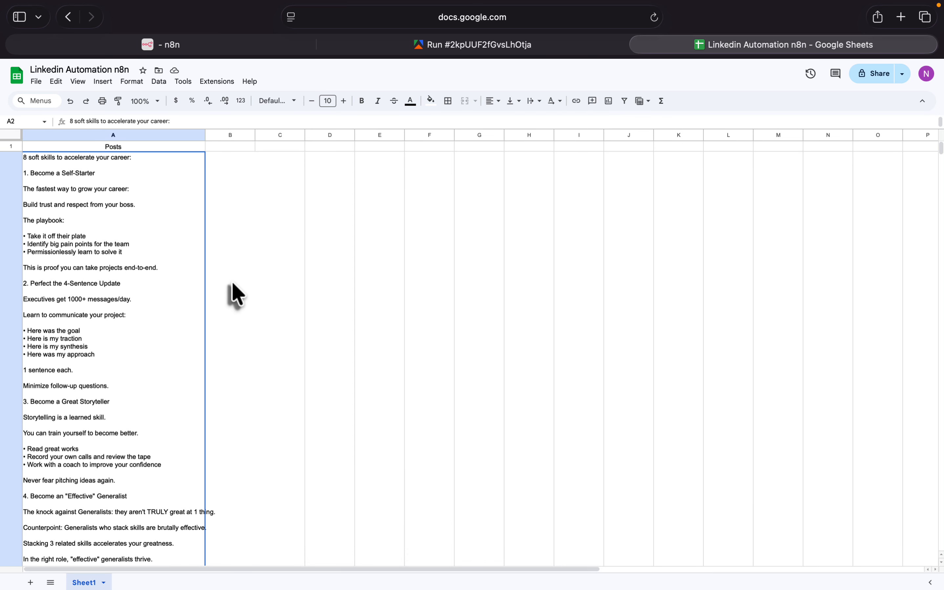
scroll(231, 295, down, 15)
scroll(233, 295, up, 2)
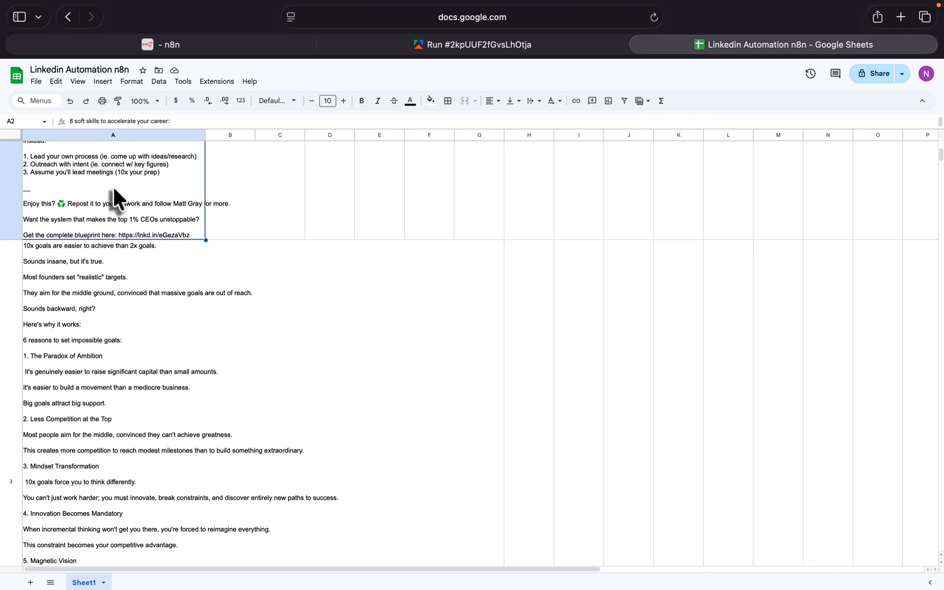
- Switch back to the n8n workflow and add an Aggregate node after Get row(s) in sheet
click(135, 44)
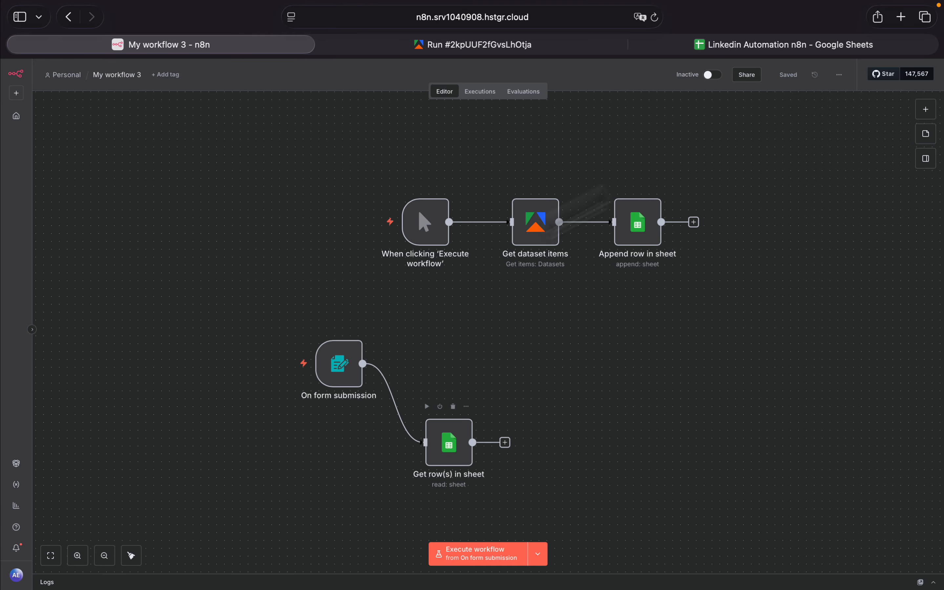
click(505, 442)
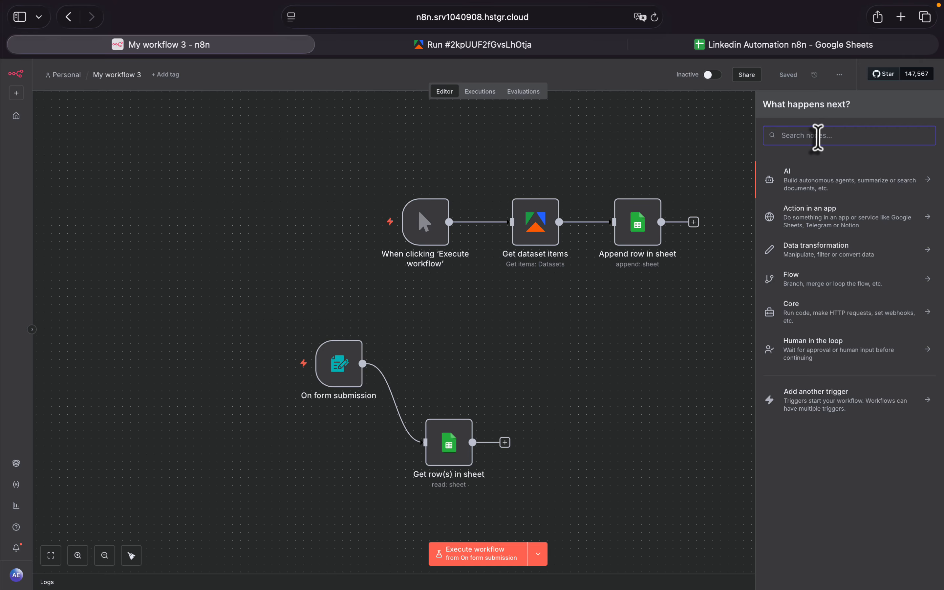
text(aggre)
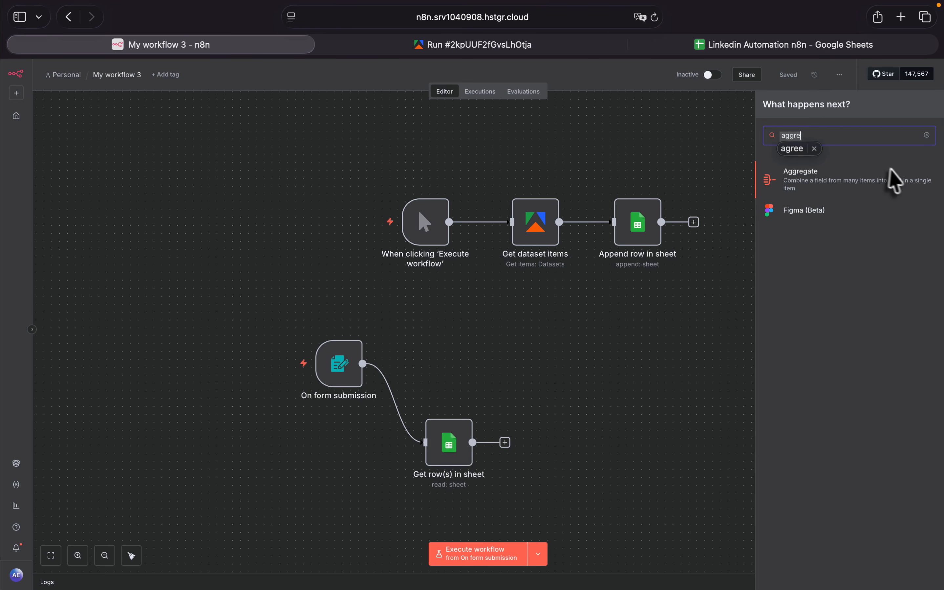
click(829, 183)
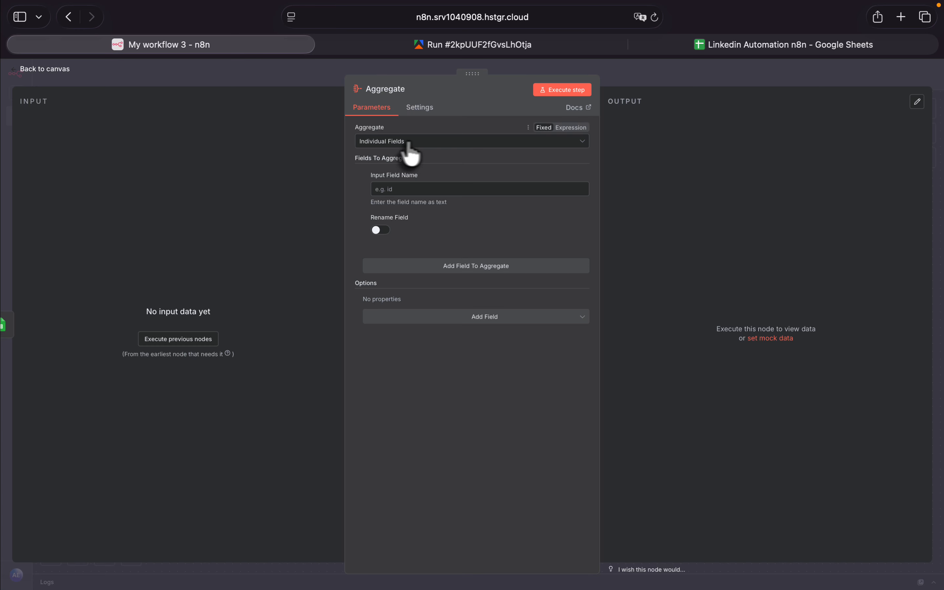
- Configure the Aggregate node to collect the Posts field, renamed to the output field dataset_text, and return to the canvas
click(394, 188)
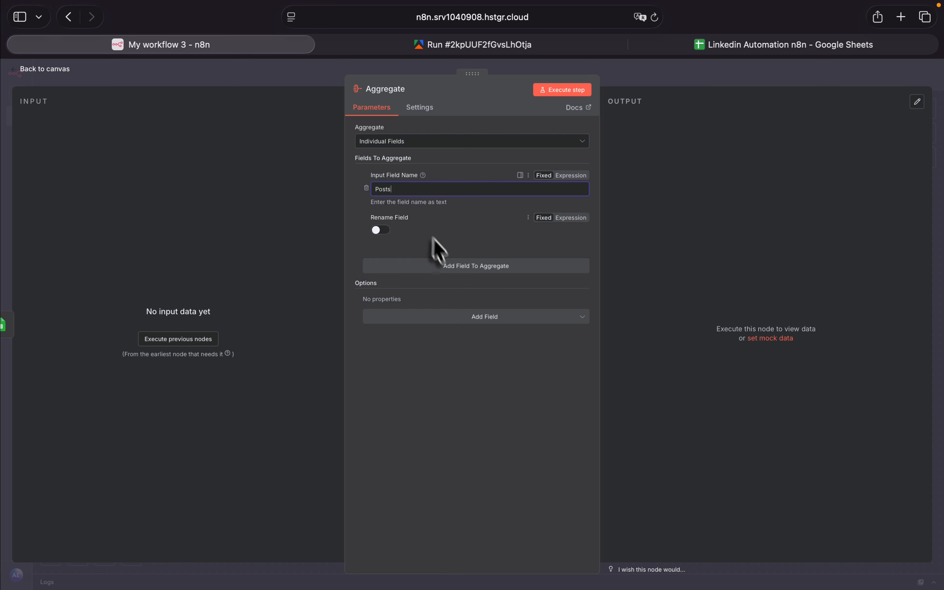
click(380, 230)
click(408, 262)
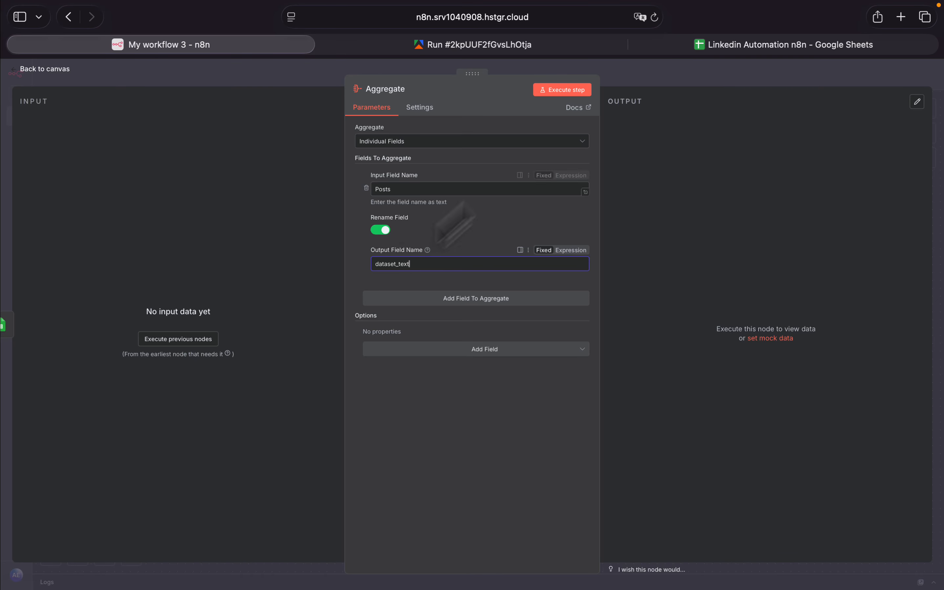
click(32, 75)
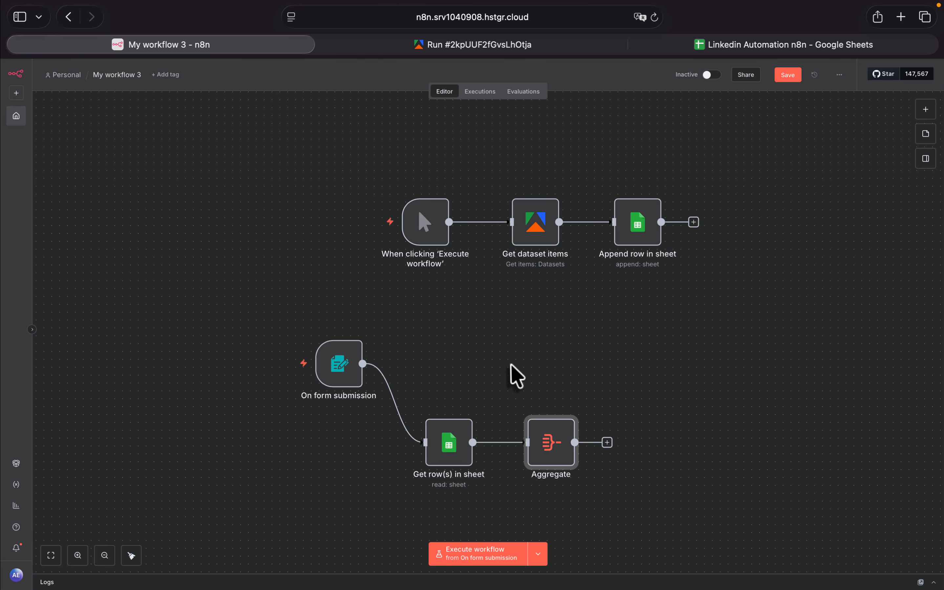
- Switch to the "Linkedin Automation n8n" spreadsheet and look through the separate post rows that the Aggregate node combines
mouse_move(347, 379)
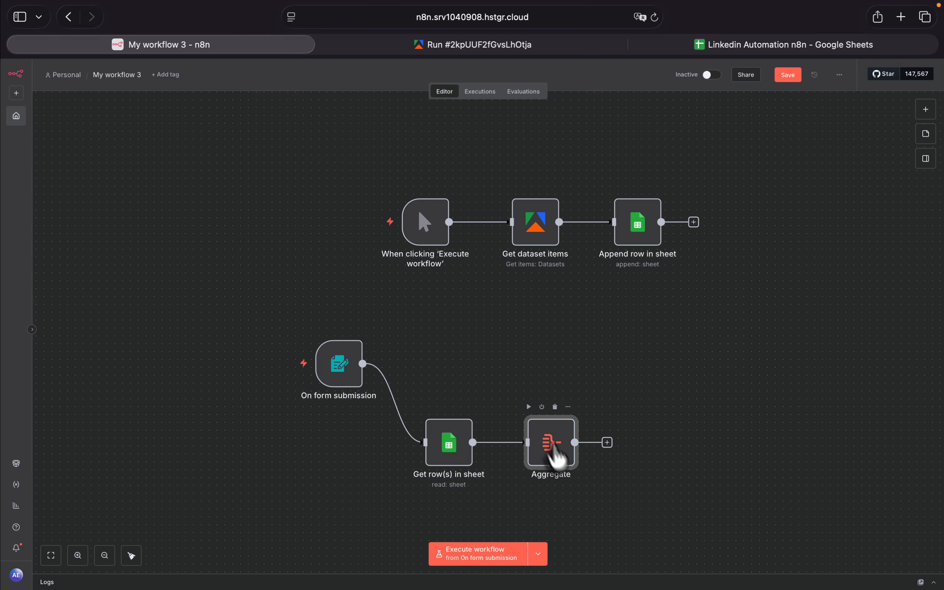
click(749, 48)
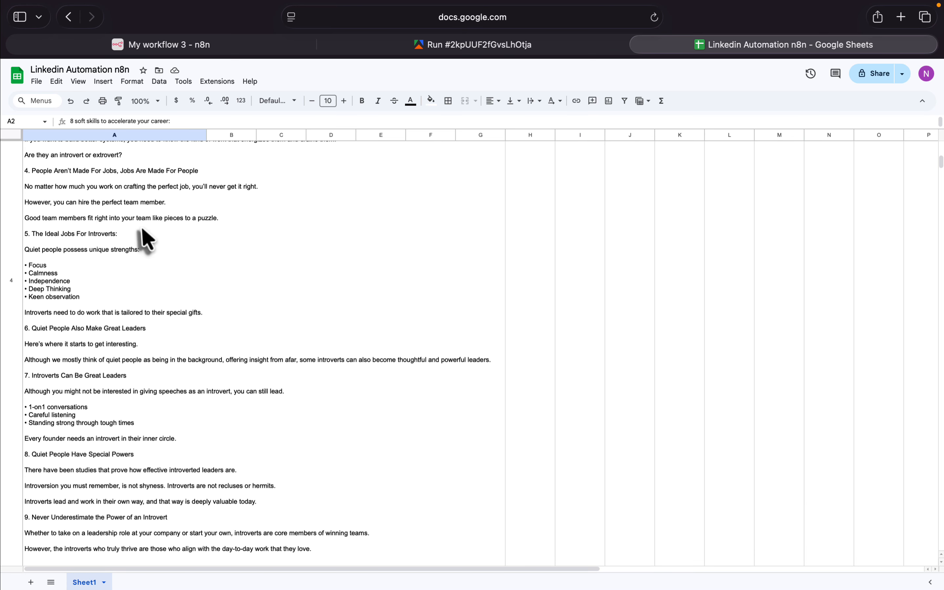
scroll(98, 273, down, 5)
scroll(67, 450, down, 20)
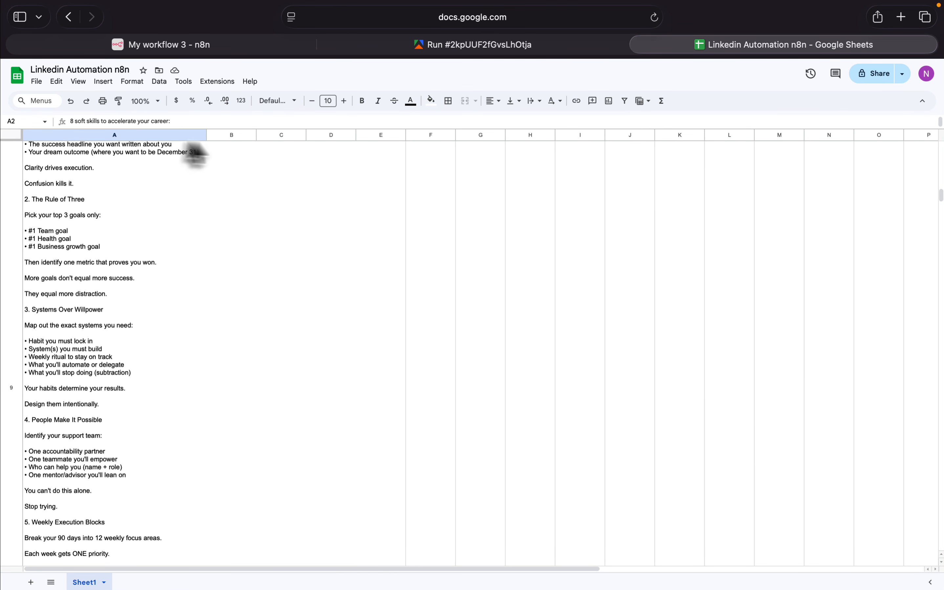
- Switch back to the n8n workflow, add an Edit Fields (Set) node after Aggregate, and return to the canvas
click(198, 45)
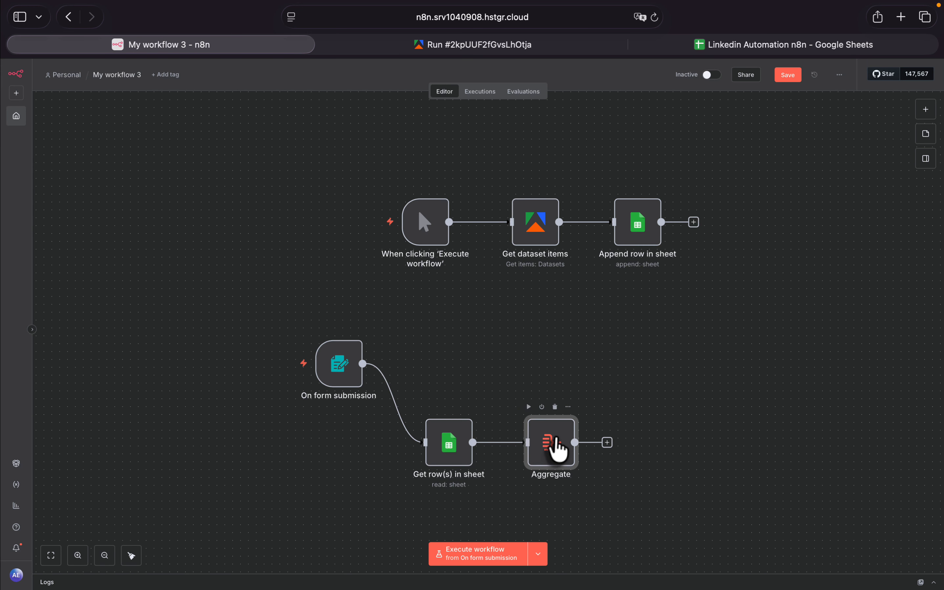
click(607, 443)
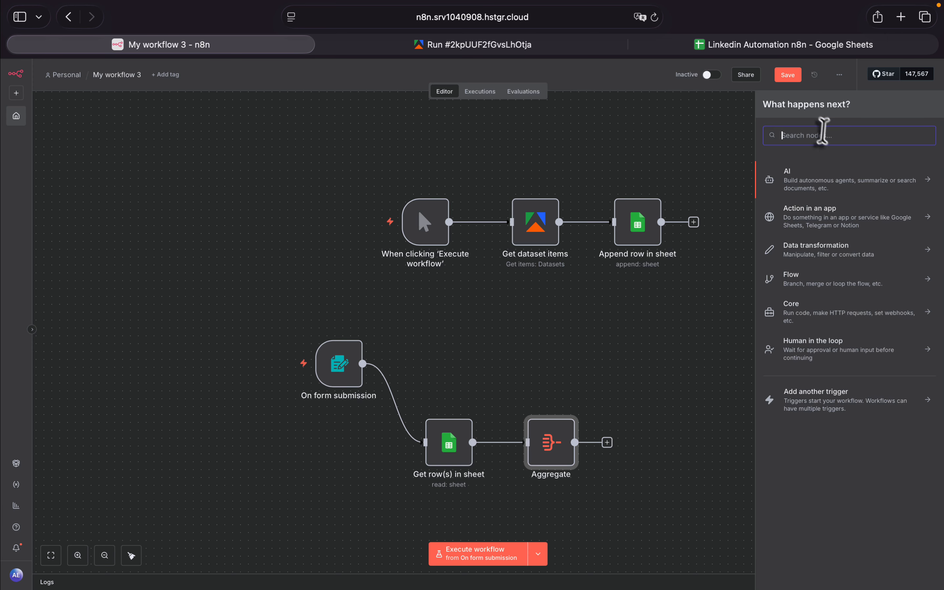
text(edit)
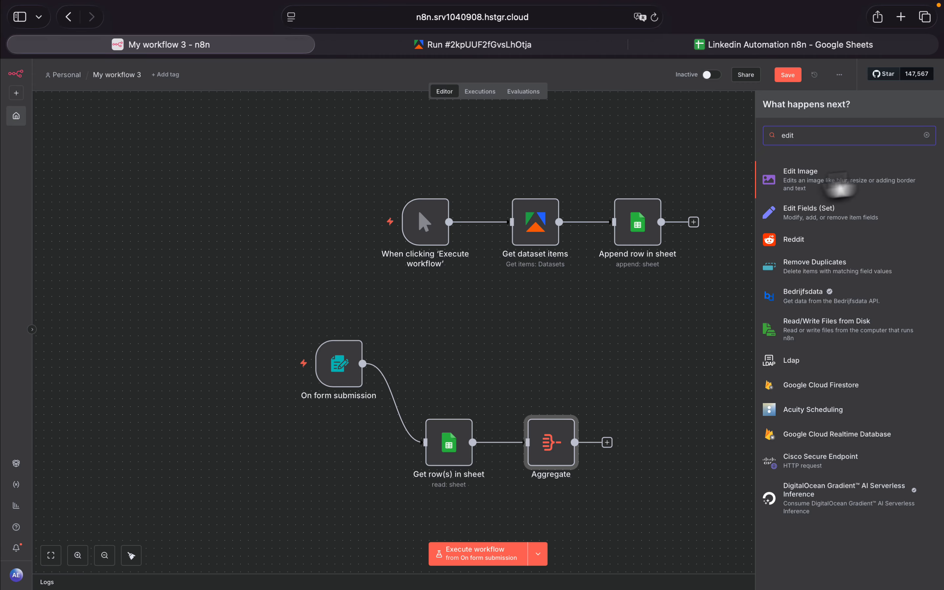
click(834, 222)
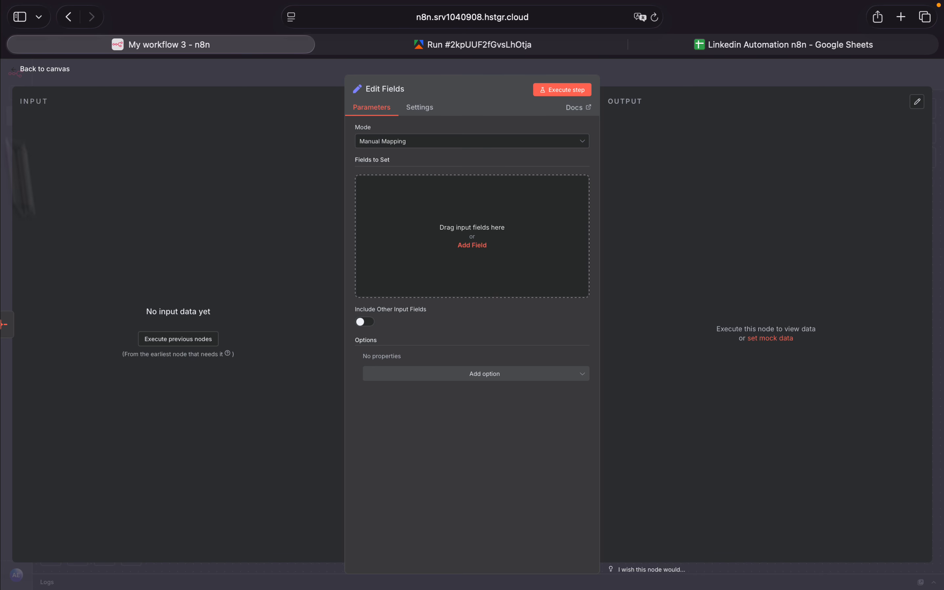
click(16, 71)
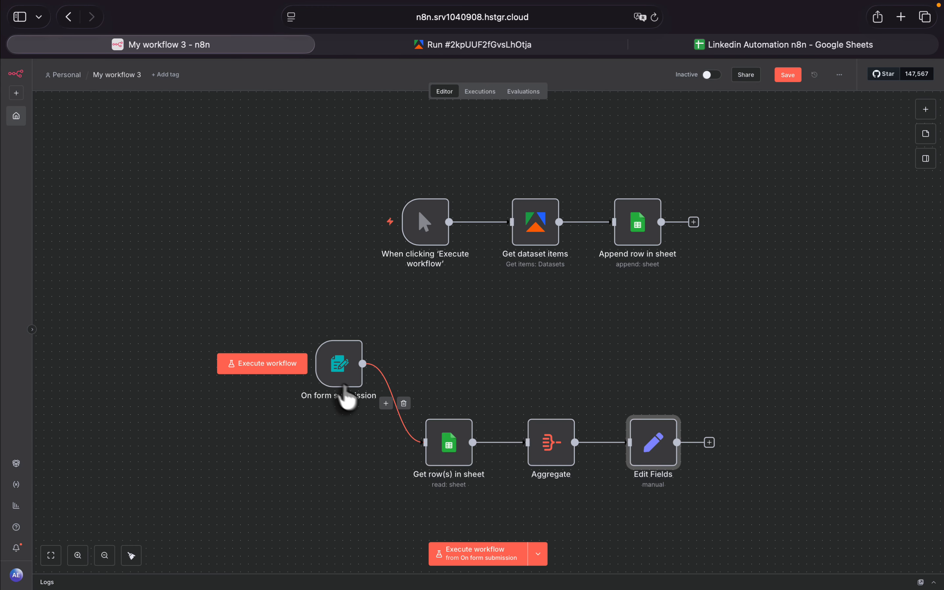
- Execute the workflow from On form submission with the test topic "ai" and check the Aggregate node's output
click(283, 366)
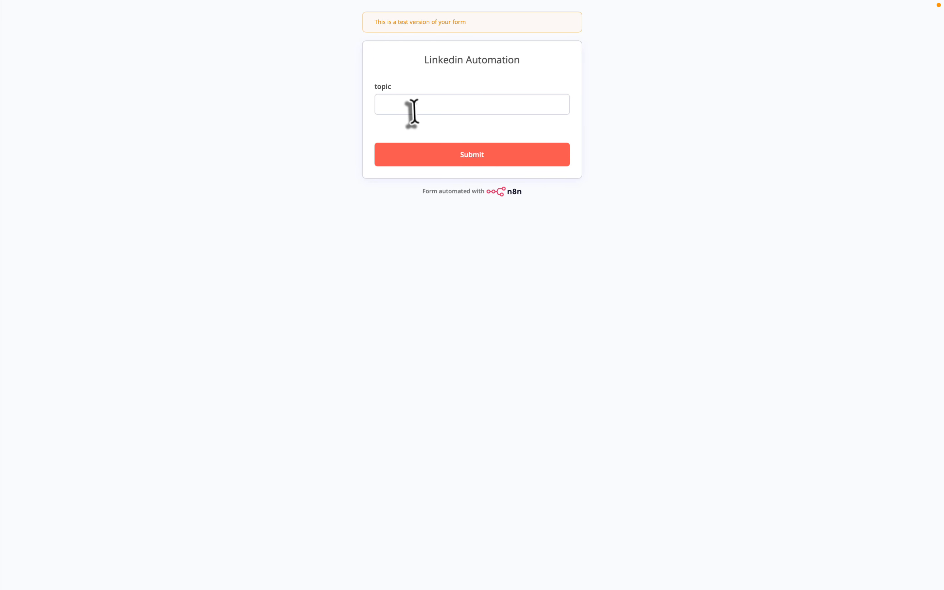
click(414, 112)
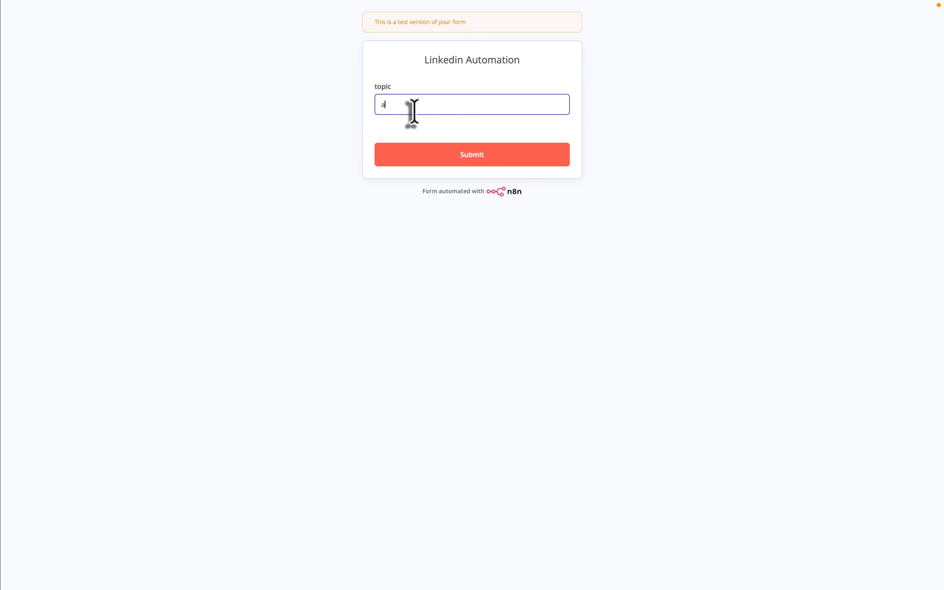
text(ai)
click(458, 158)
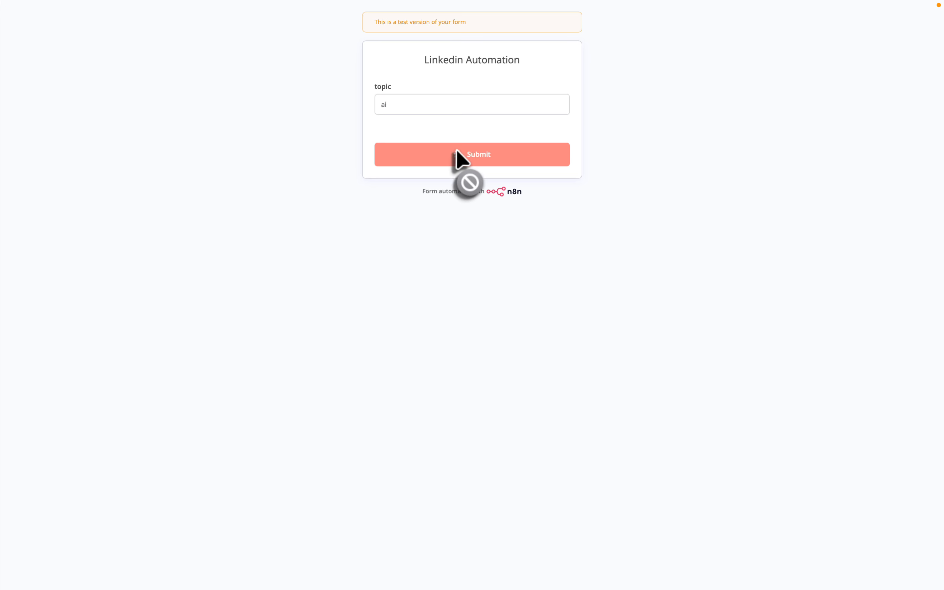
click(9, 30)
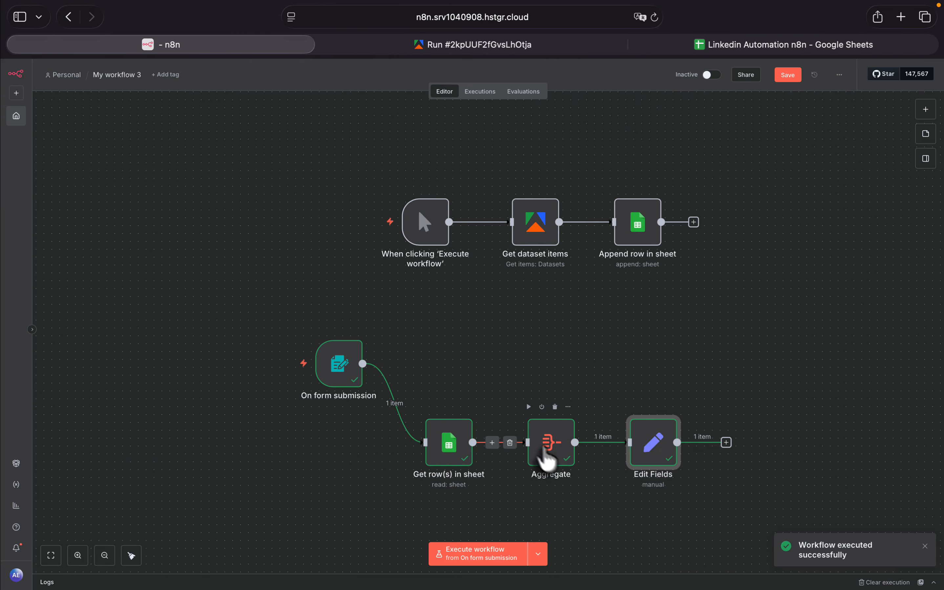
double_click(553, 455)
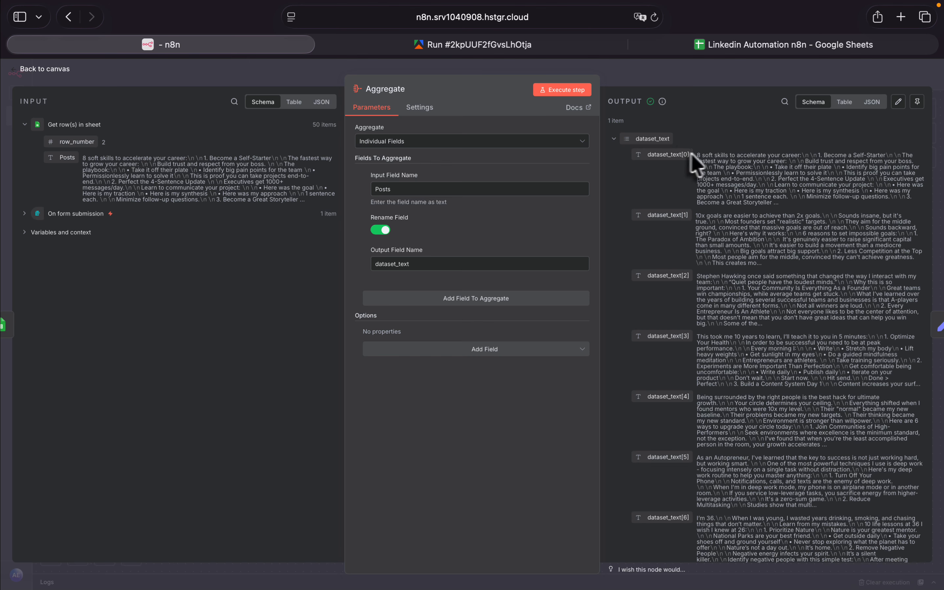
click(31, 70)
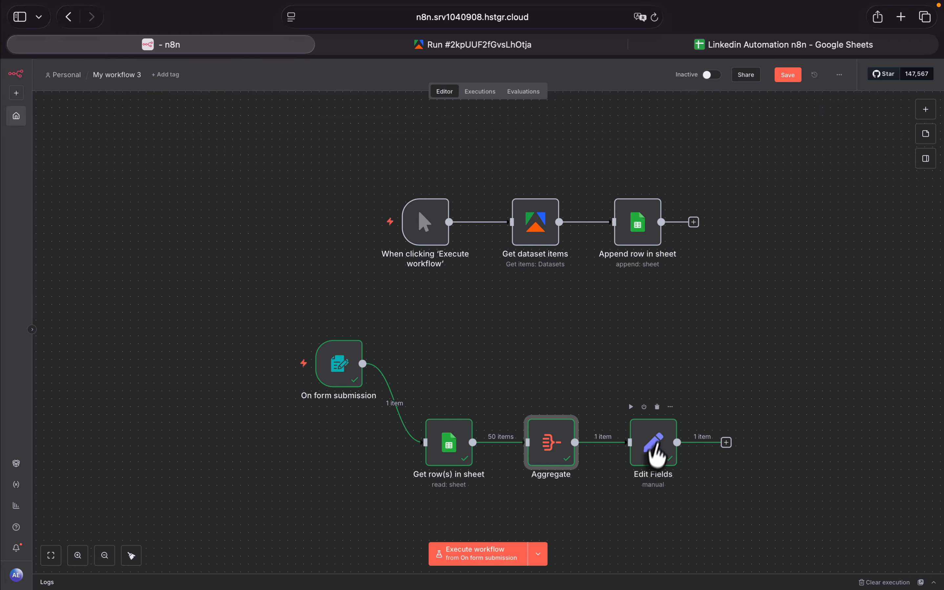
- In the Edit Fields node, map dataset_text from the Aggregate input as a field to set and make its type String
double_click(659, 459)
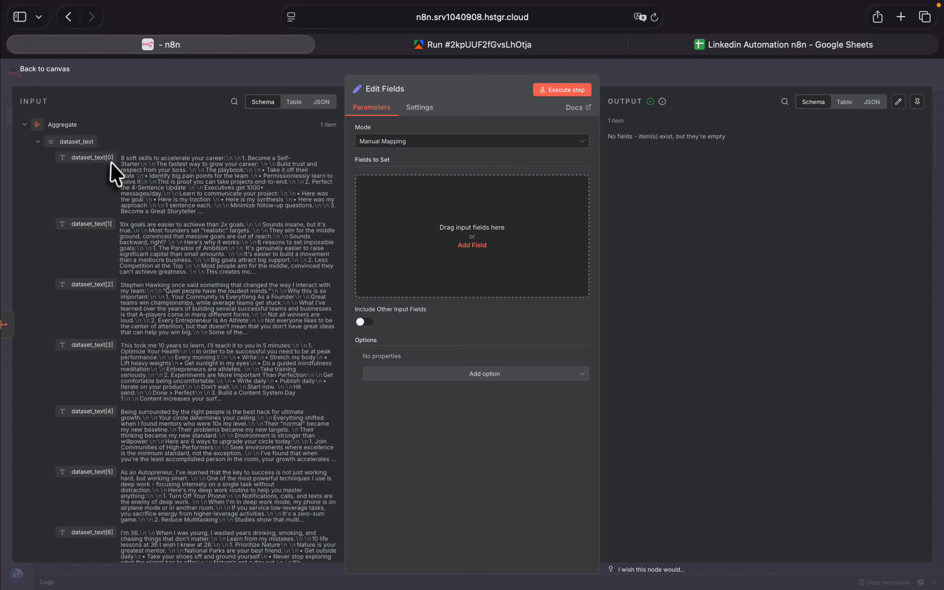
drag(78, 144, 469, 240)
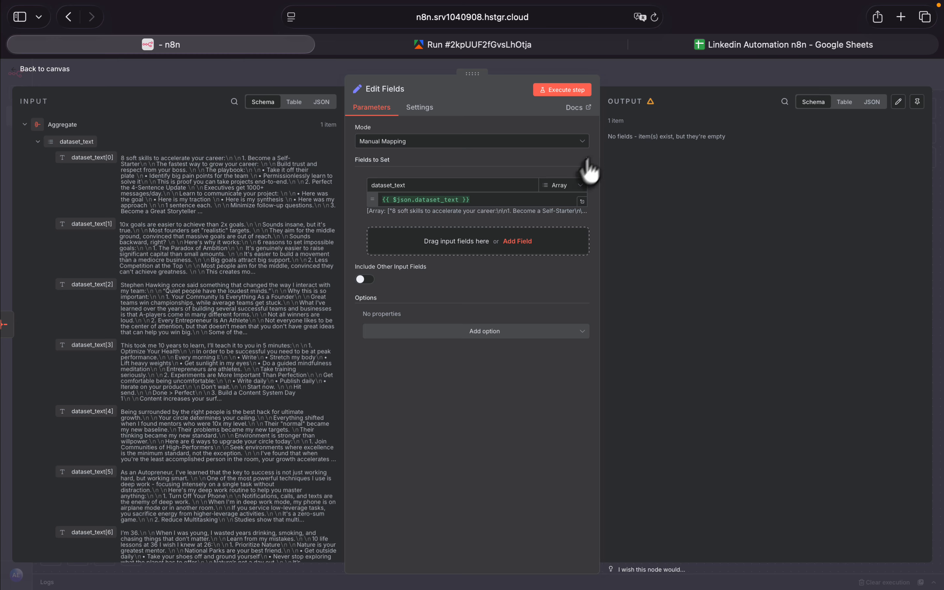
click(568, 187)
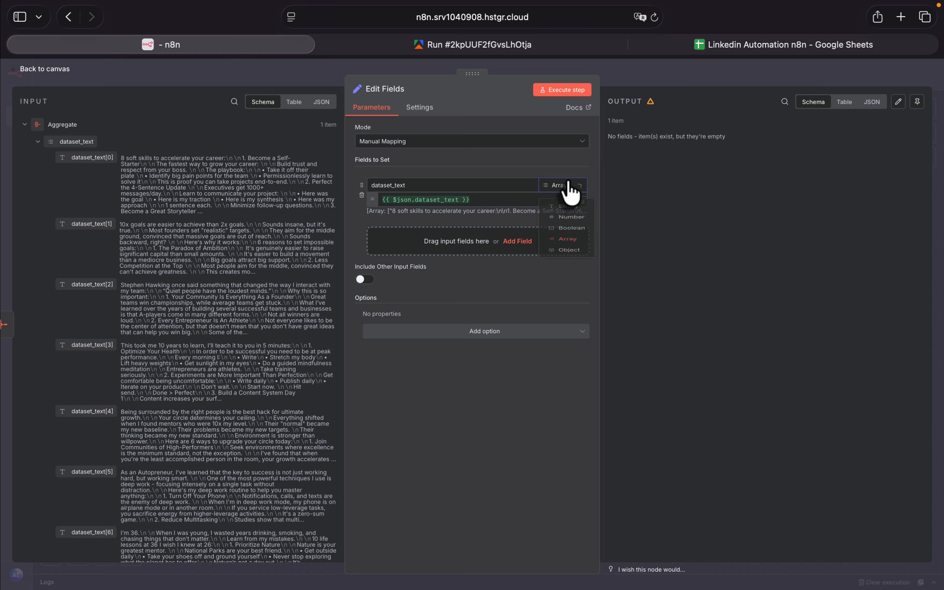
click(570, 212)
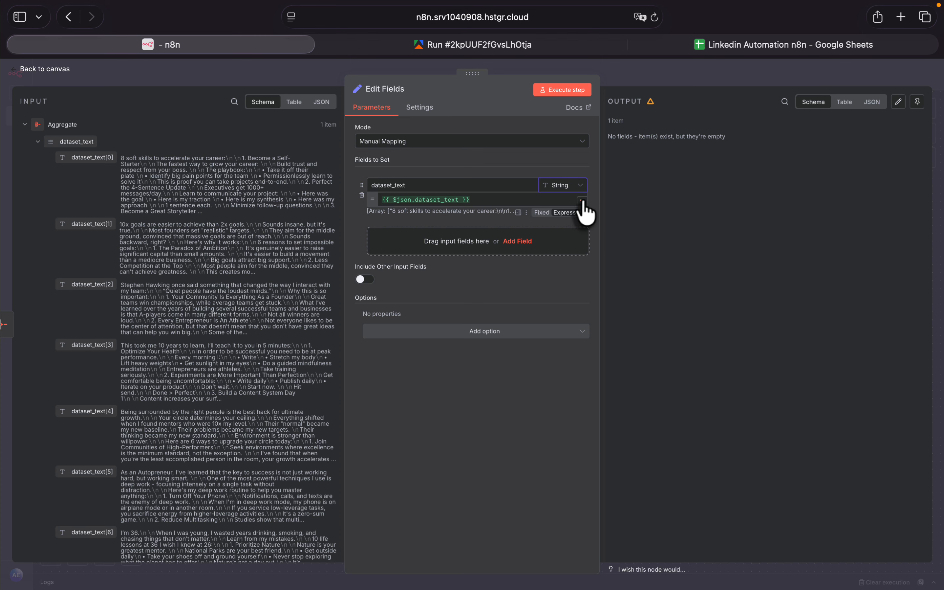
- Set the dataset_text value to the expression {{ Array.isArray($json.dataset_text) ? $json.dataset_text.join('\n\n---\n\n') : $json.dataset_text }}
click(582, 201)
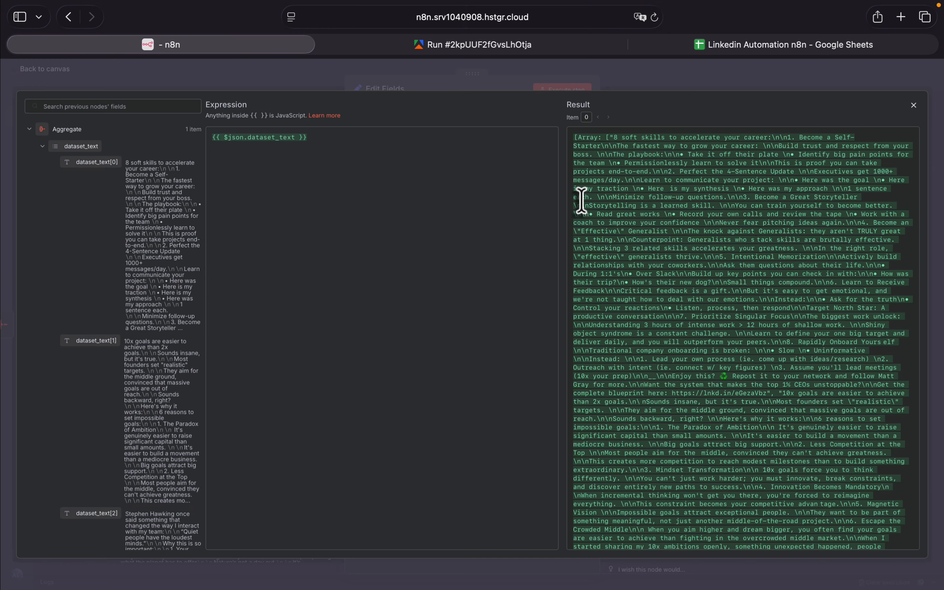
triple_click(346, 143)
text({{ Array.isArray($json.dataset_text) ? $json.dataset_text.join('\n\n---\n\n') : $json.dataset_text }})
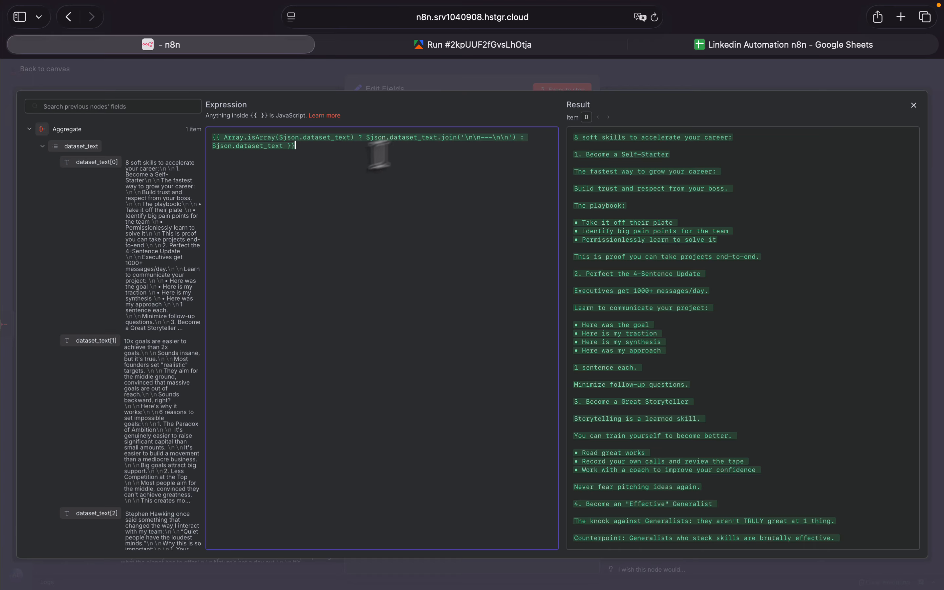
mouse_move(493, 138)
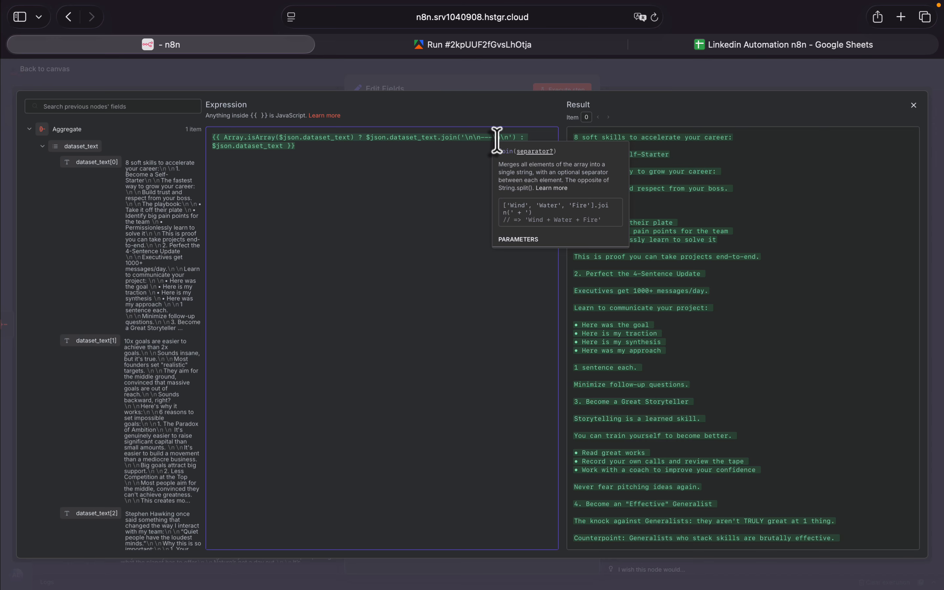
double_click(488, 138)
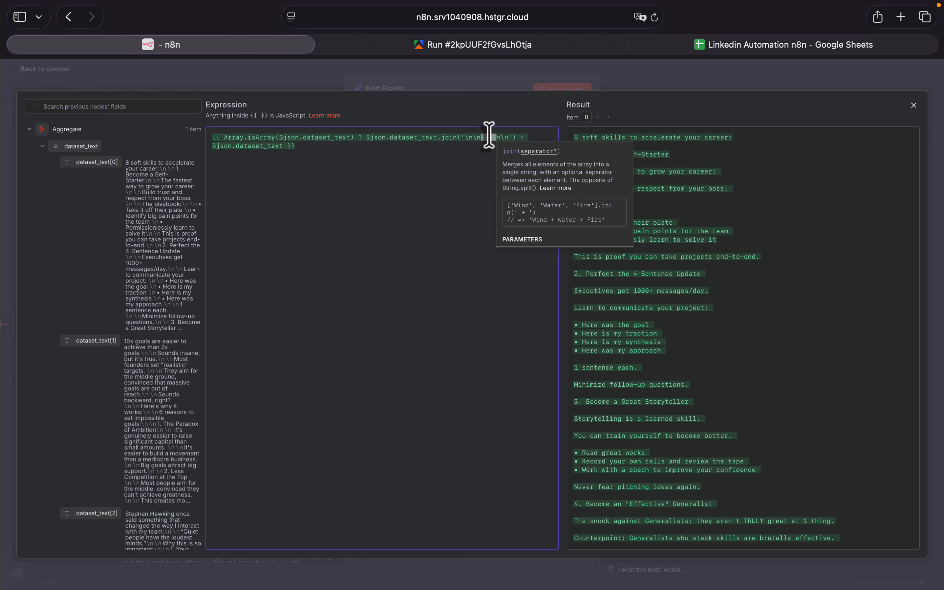
click(25, 80)
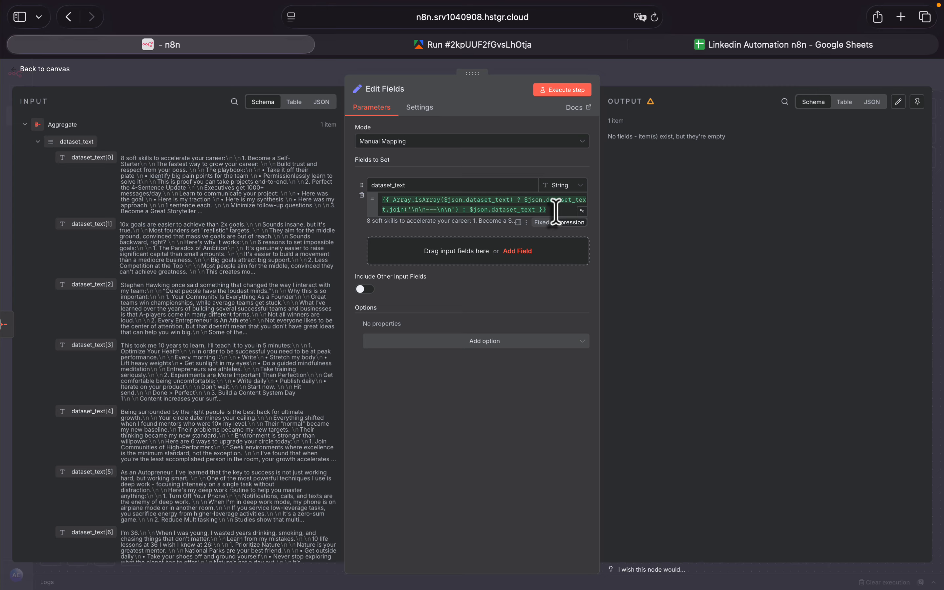
- Execute the Edit Fields step, review the dataset_text expression and its output, and return to the canvas
click(564, 91)
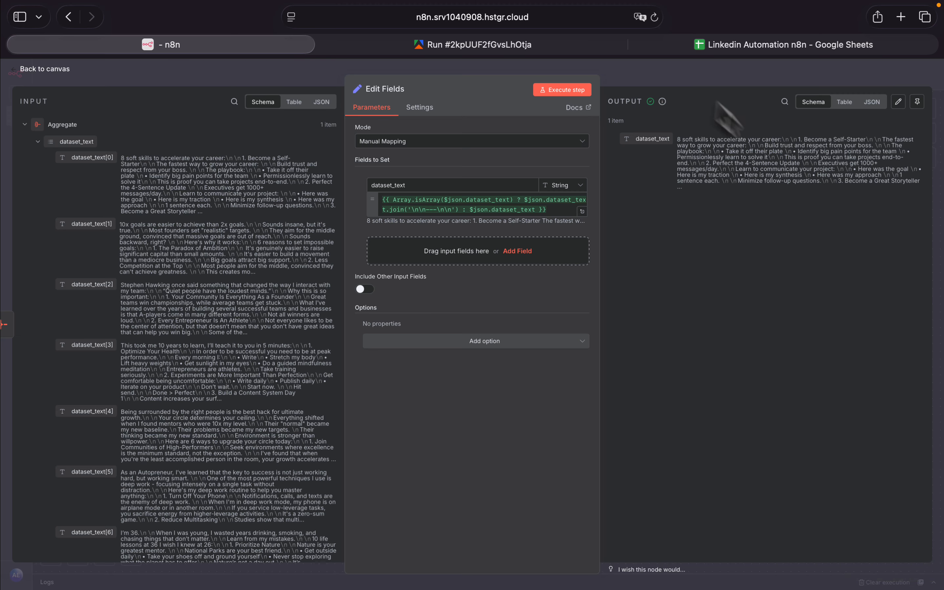
click(552, 207)
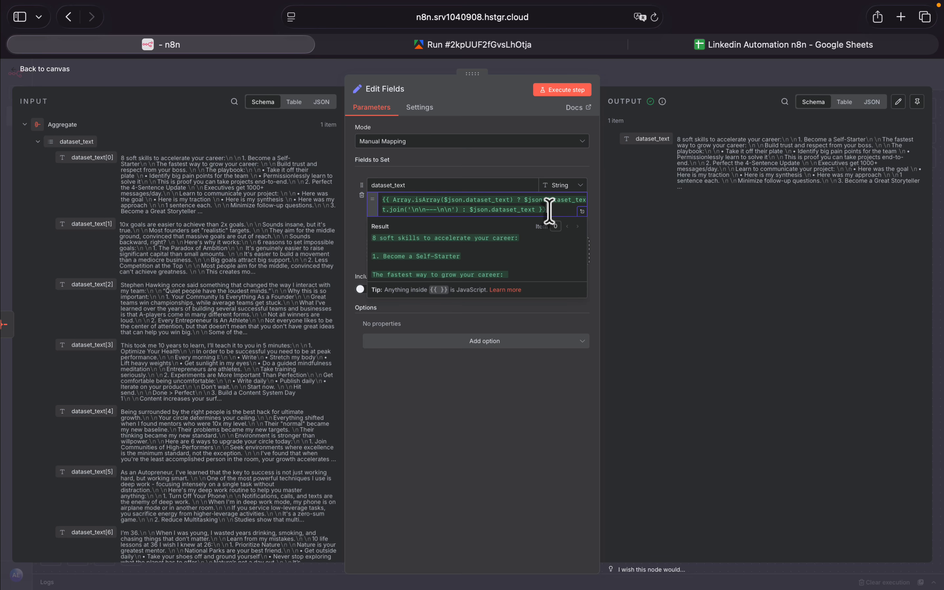
click(17, 69)
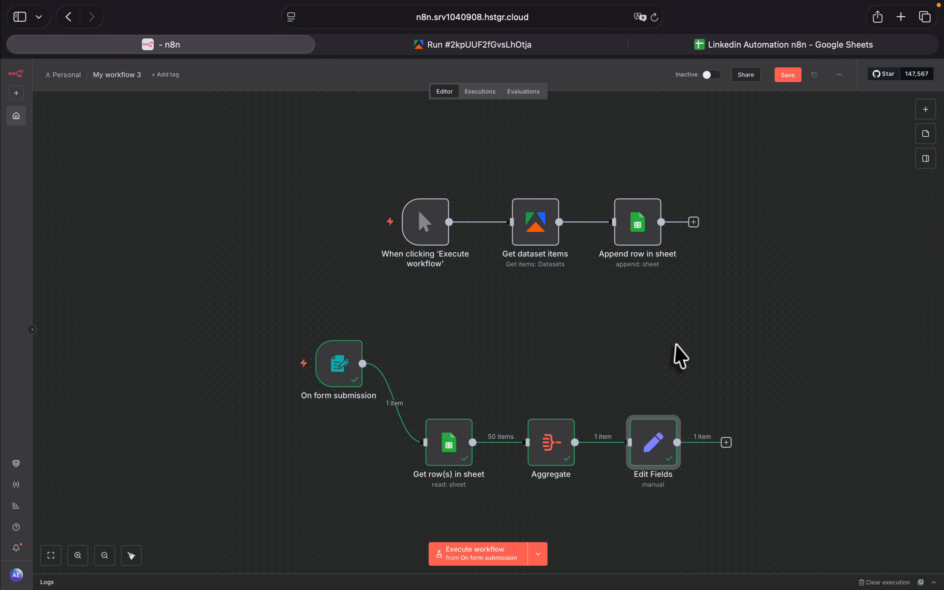
- Move the On form submission node farther left on the canvas, away from Get row(s) in sheet, and deselect it
drag(811, 477, 225, 353)
click(327, 364)
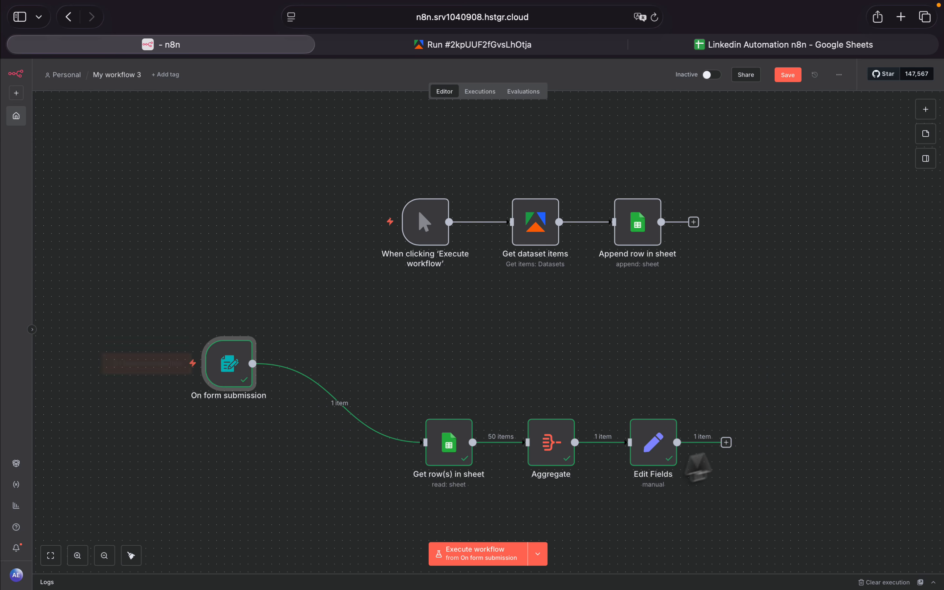
click(779, 439)
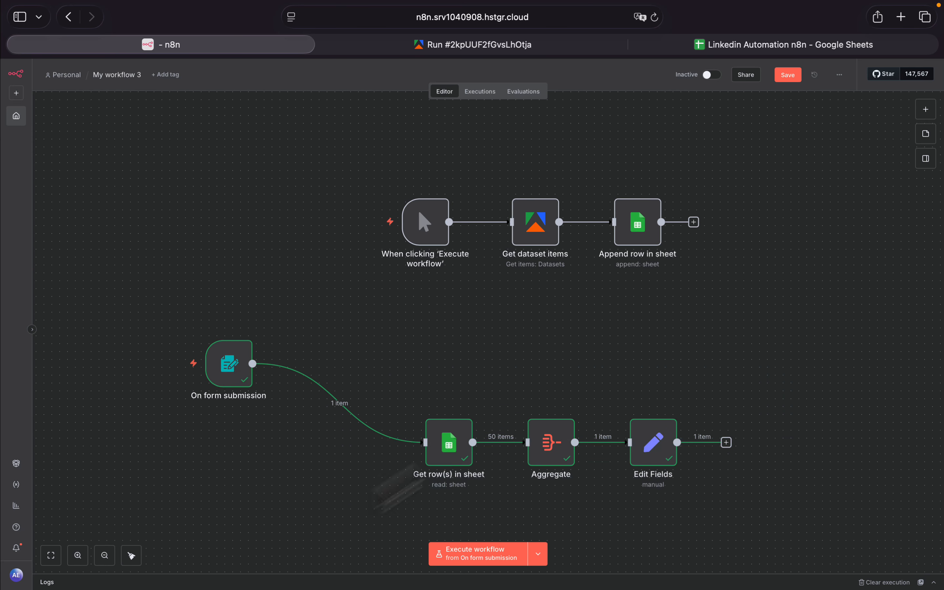
- Move the Get row(s) in sheet, Aggregate and Edit Fields nodes together farther left on the canvas and deselect them
drag(414, 374, 757, 507)
drag(643, 447, 560, 452)
click(692, 458)
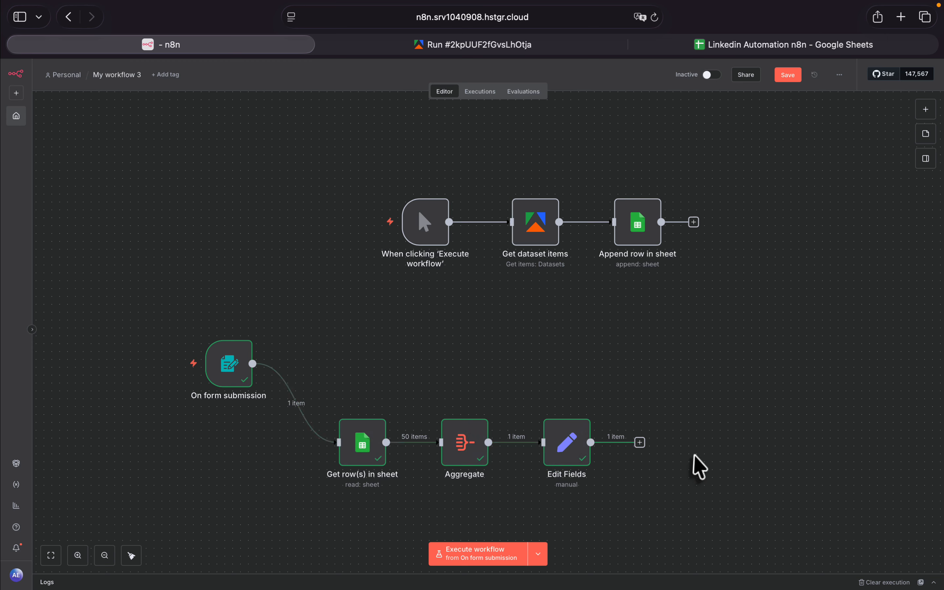
- Add a Merge node after the Edit Fields node
click(640, 442)
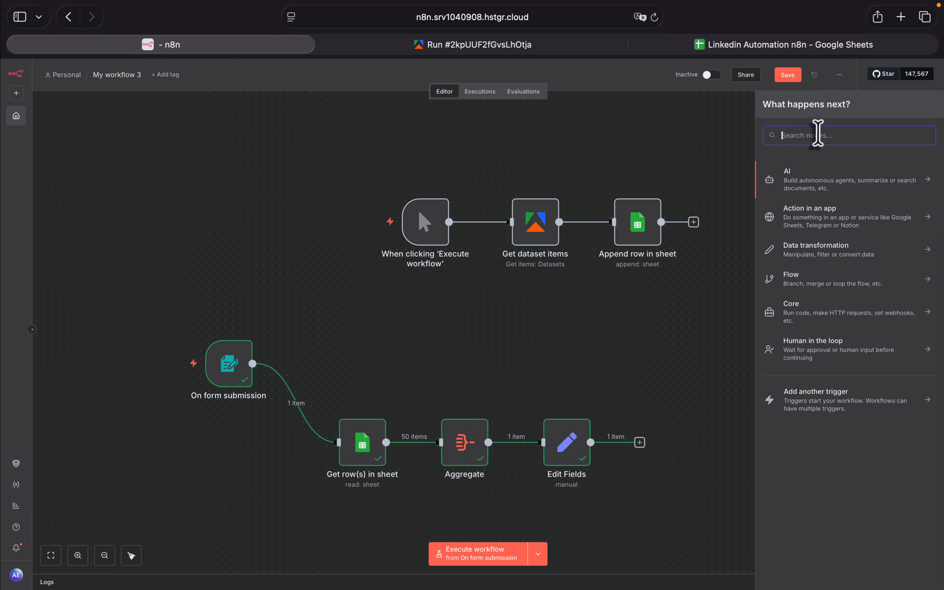
text(merge)
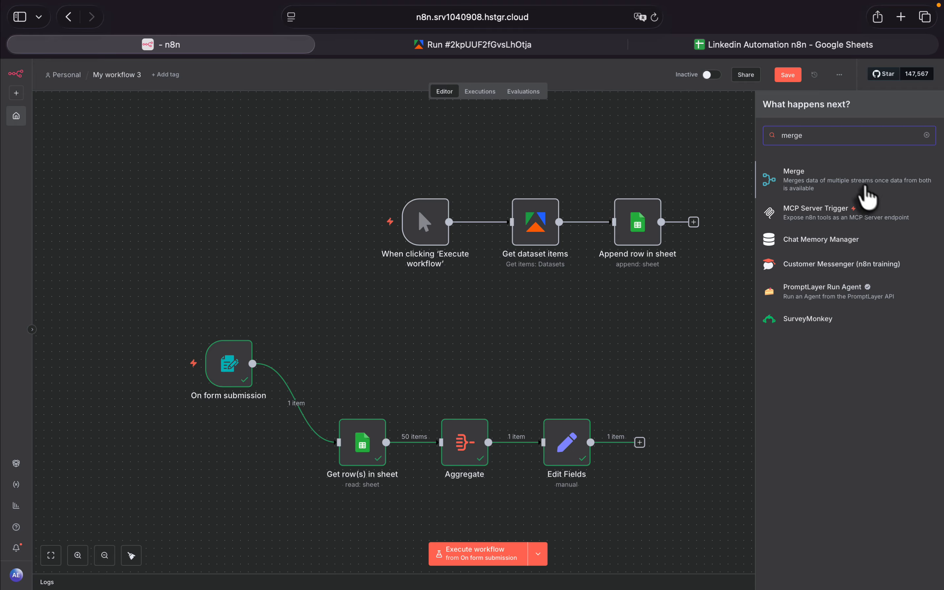
click(791, 185)
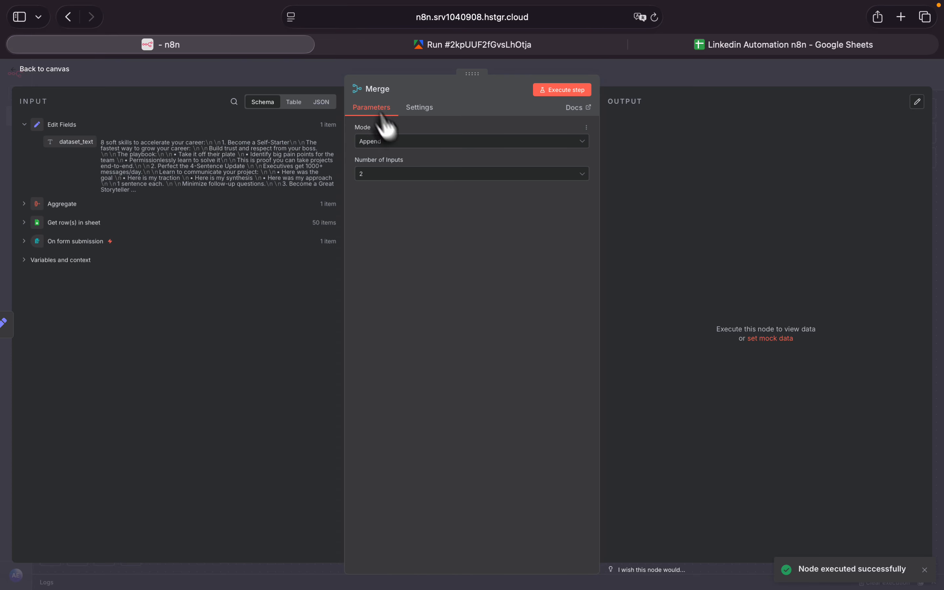
- Set the Merge node's mode to Combine, combining by Position, and return to the canvas
click(375, 145)
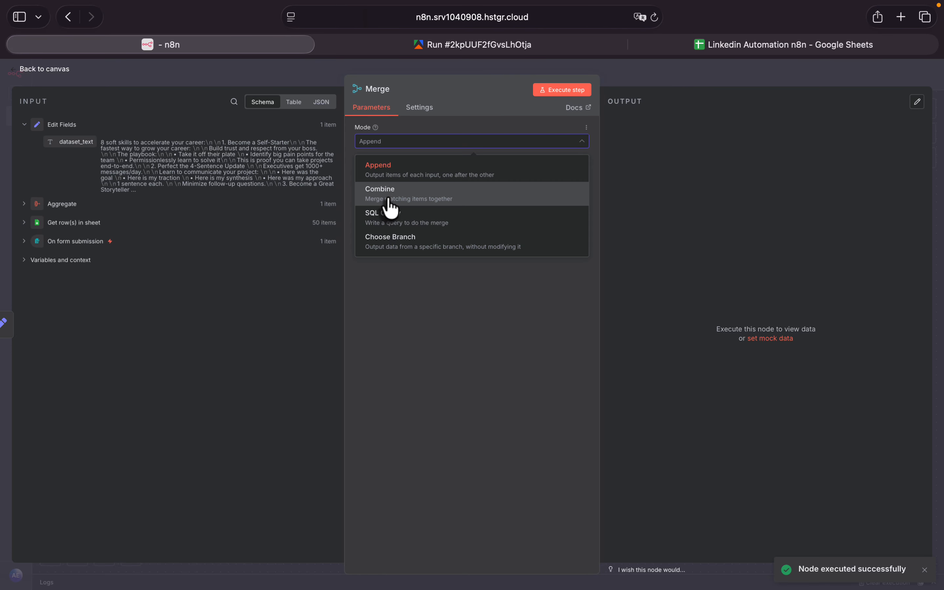
click(389, 209)
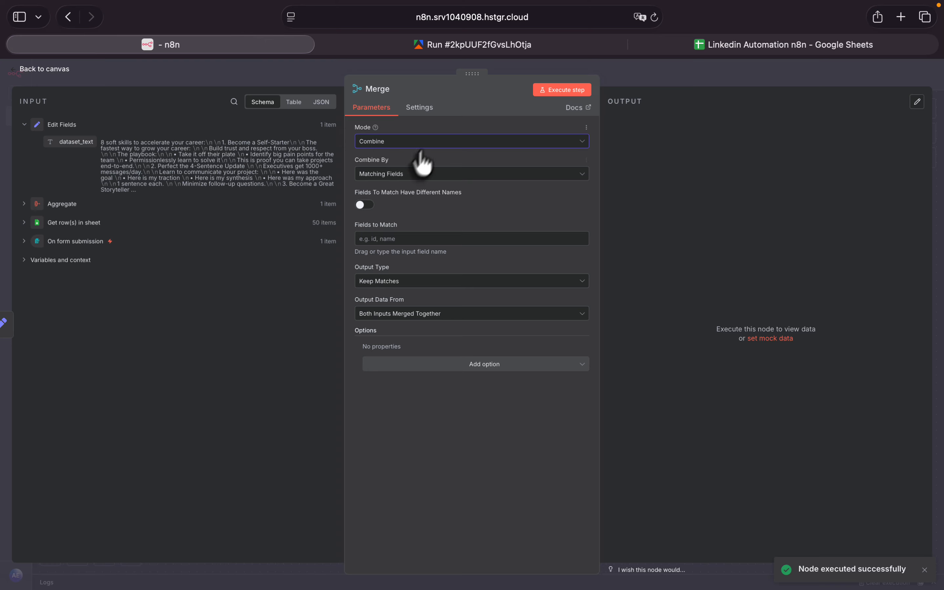
click(383, 175)
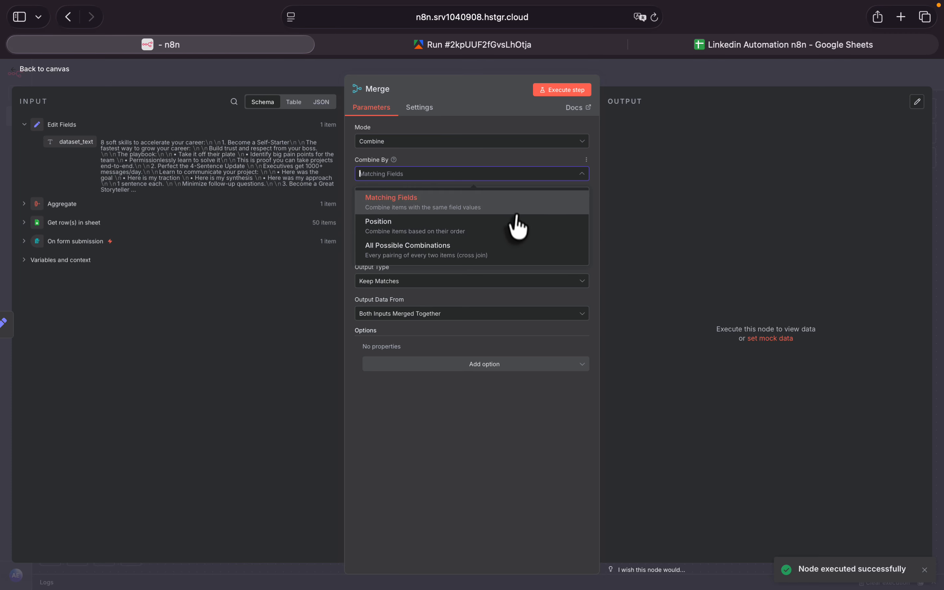
click(522, 236)
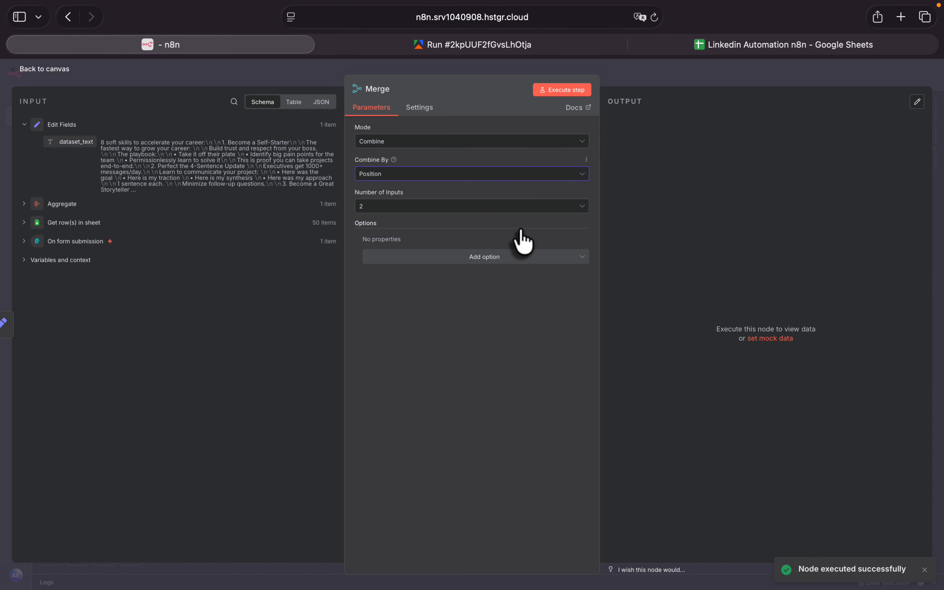
click(378, 207)
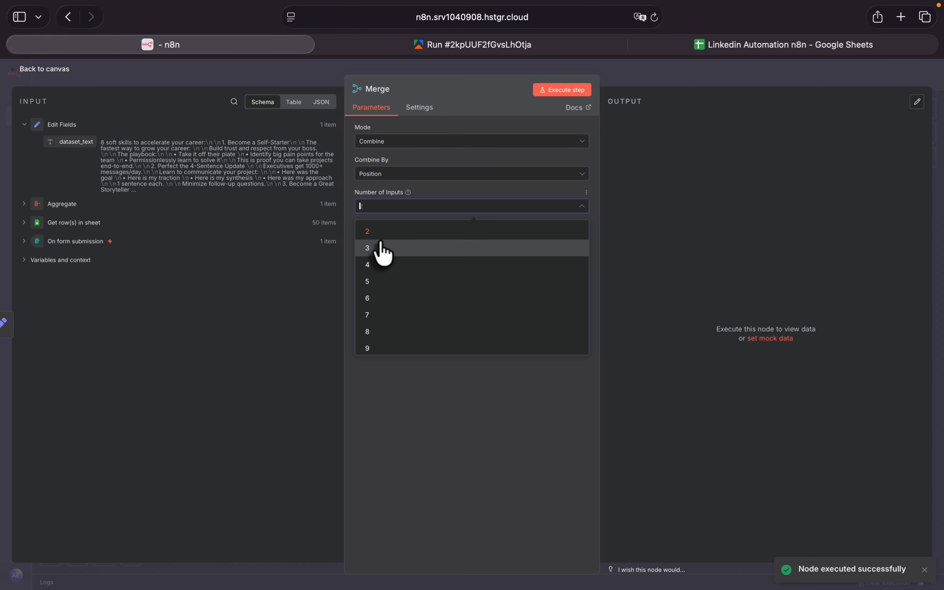
click(398, 384)
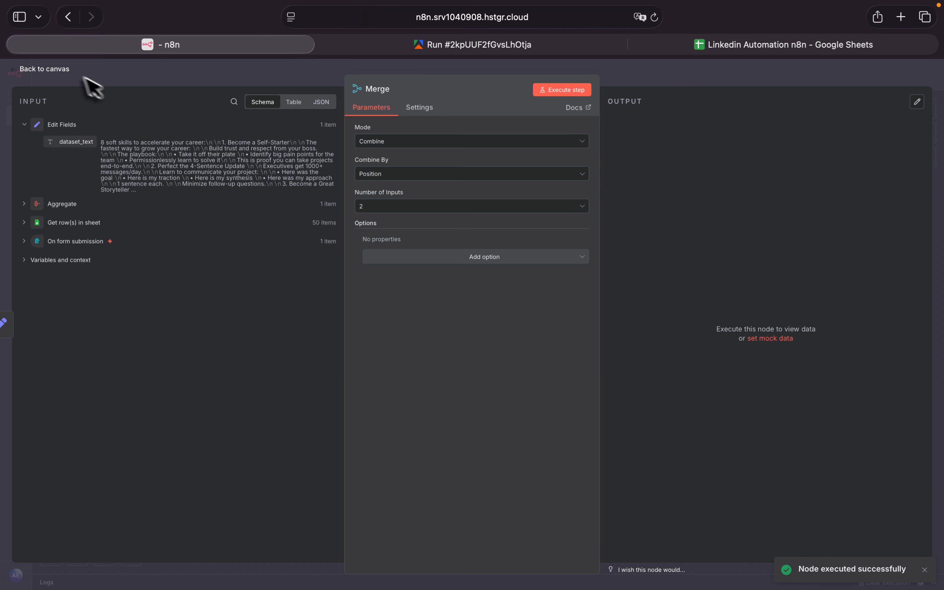
click(50, 71)
- Raise the Merge node and rewire it so On form submission feeds Input 1 and Edit Fields feeds Input 2
drag(726, 439, 702, 353)
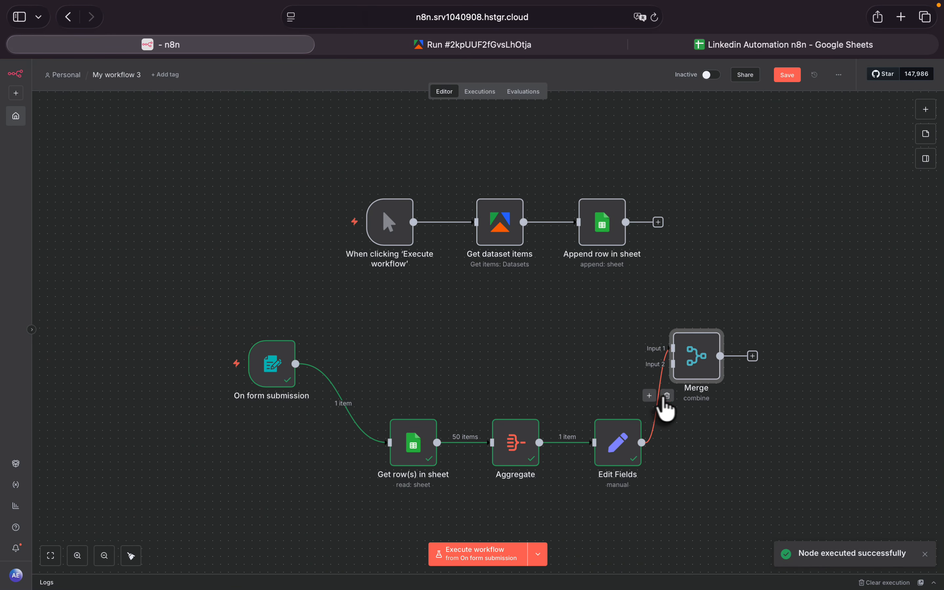
click(667, 395)
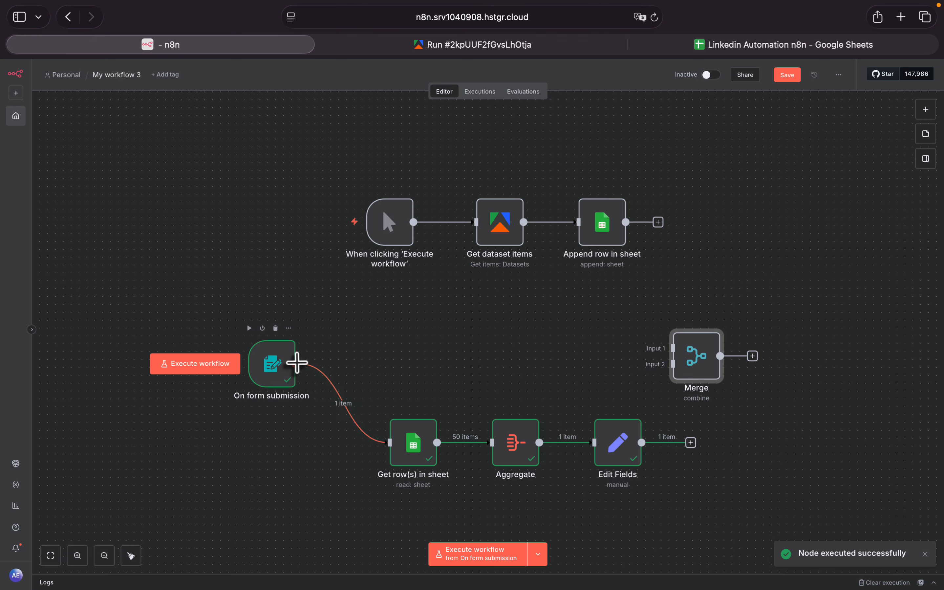
drag(297, 363, 681, 357)
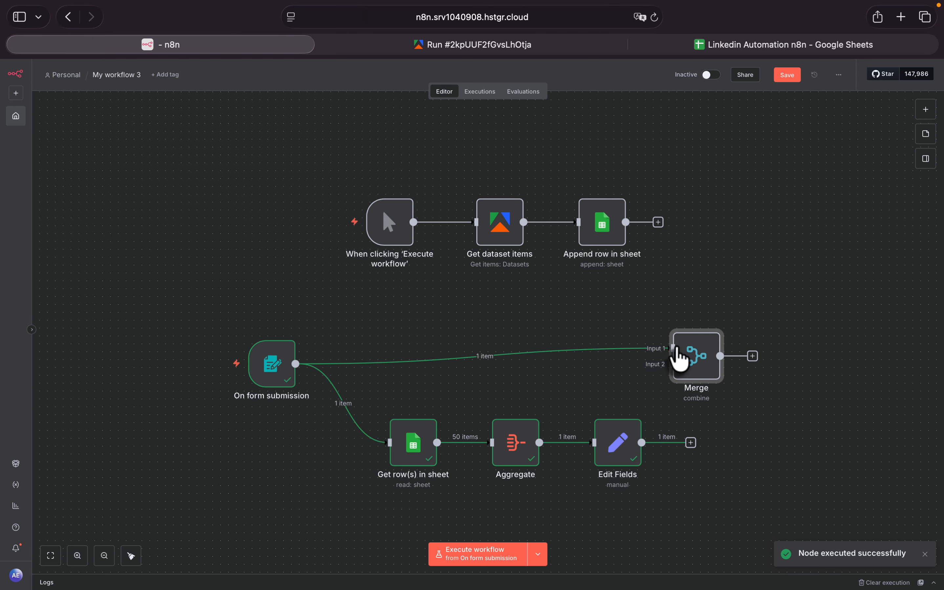
drag(643, 444, 704, 386)
- Move the whole form-triggered flow, from On form submission to Merge, farther left on the canvas and deselect it
drag(818, 519, 172, 320)
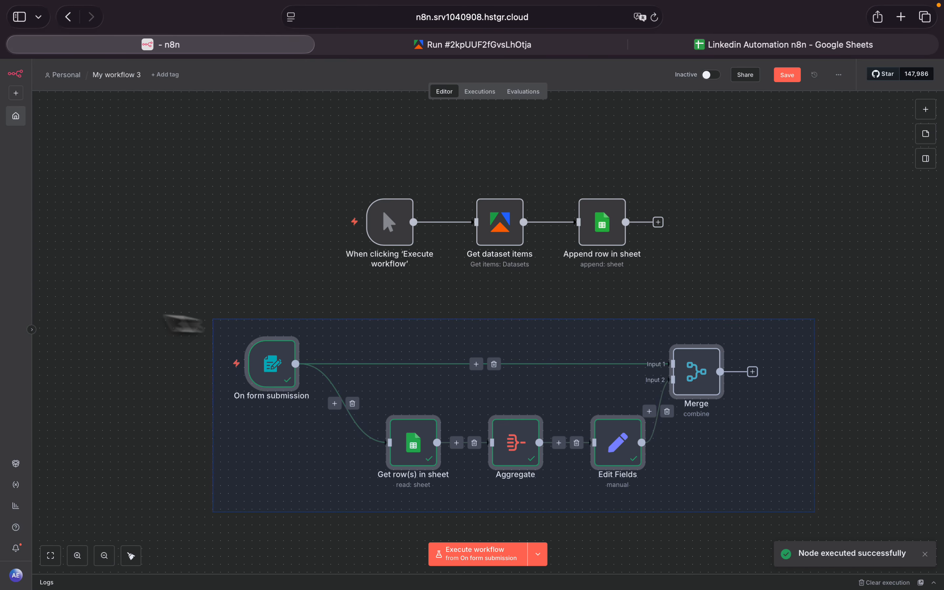
mouse_move(307, 390)
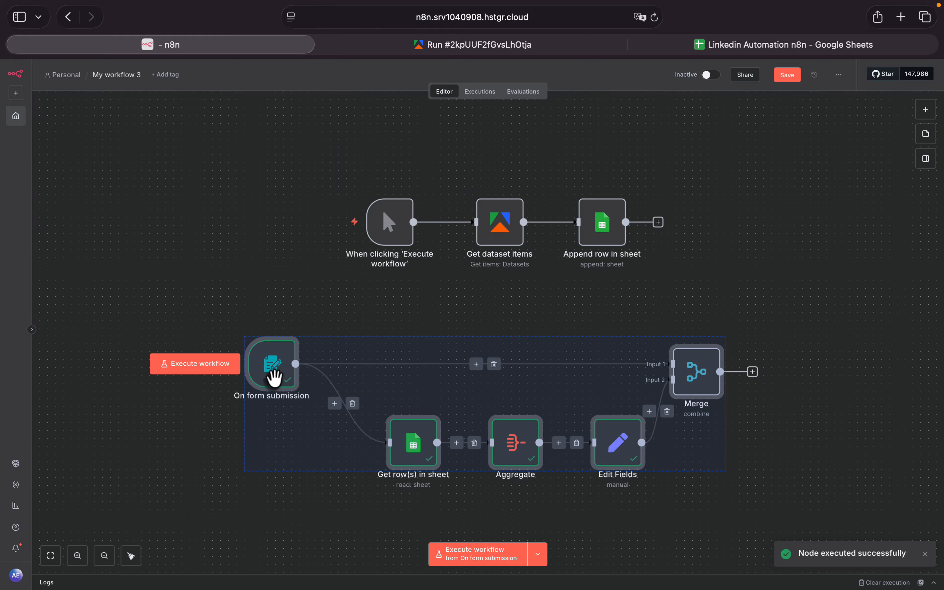
drag(273, 376, 223, 376)
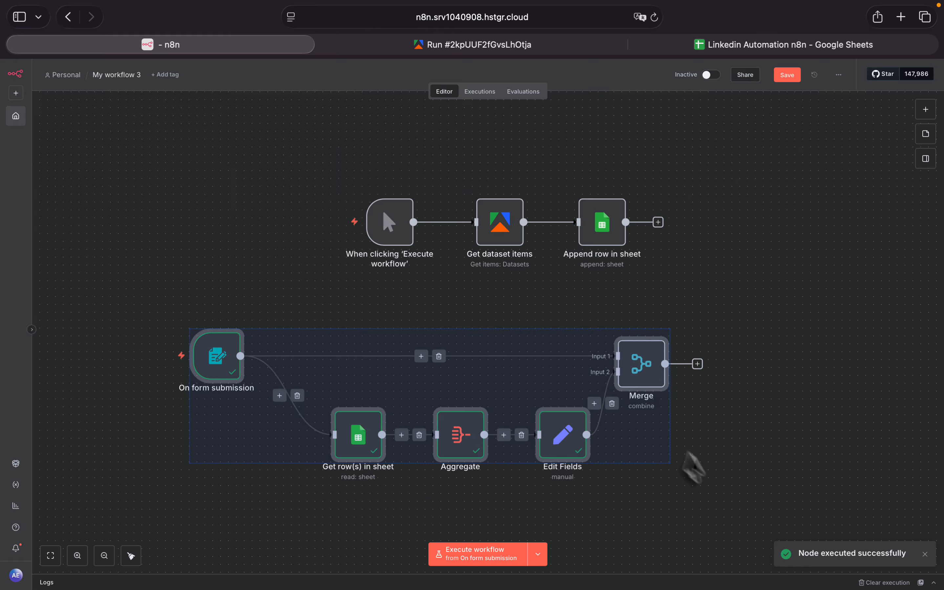
click(701, 475)
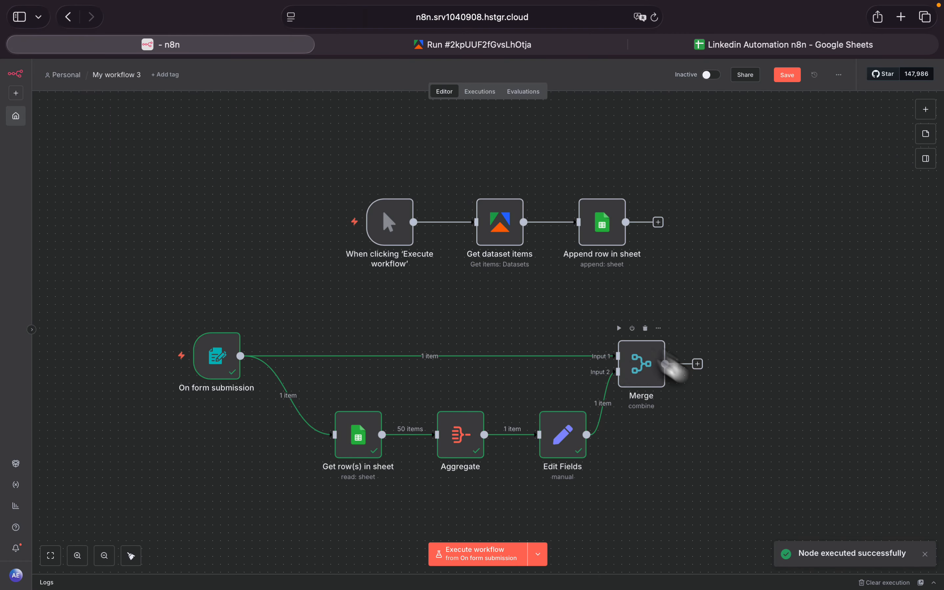
- Add an AI Agent node after the Merge node and return to the canvas
click(698, 363)
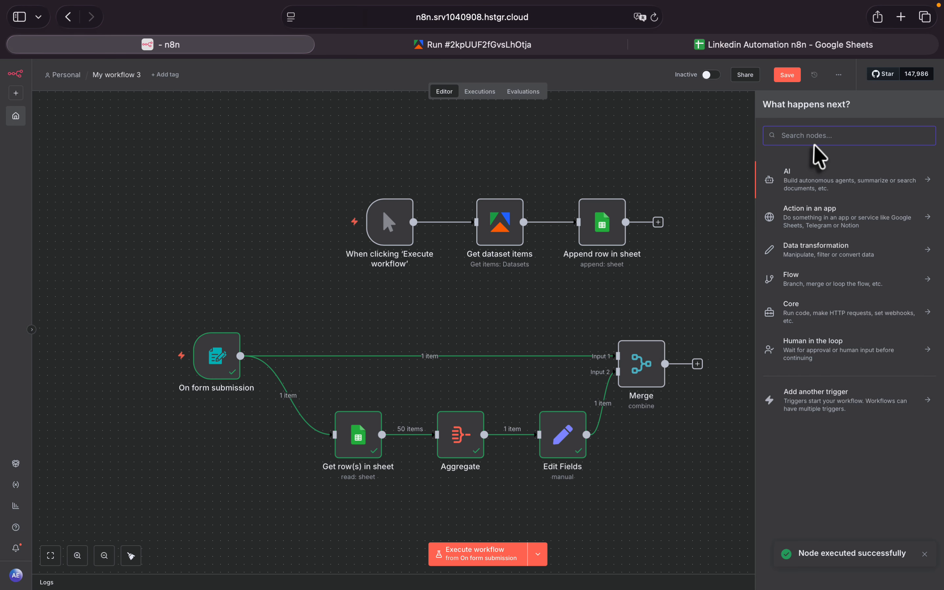
text(al)
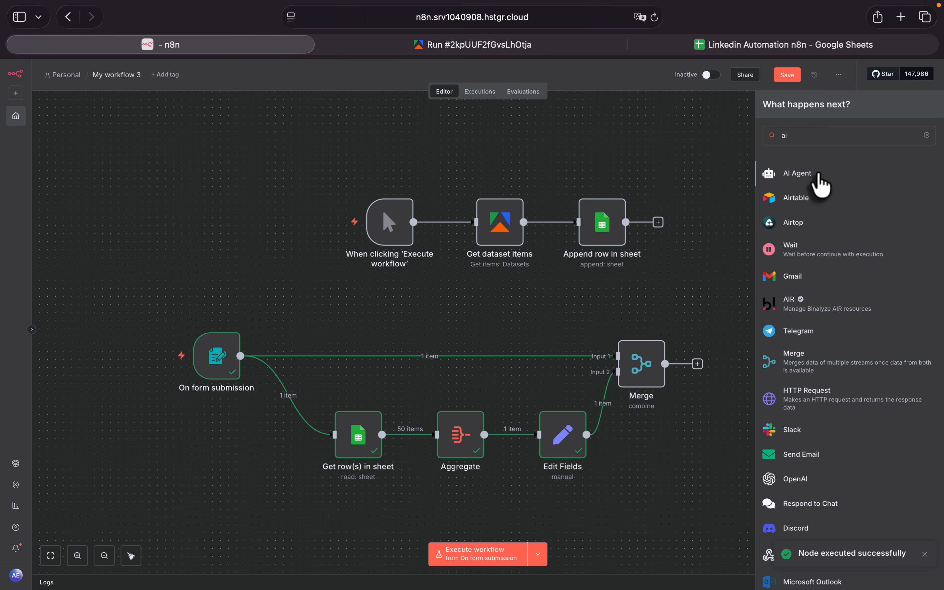
click(797, 173)
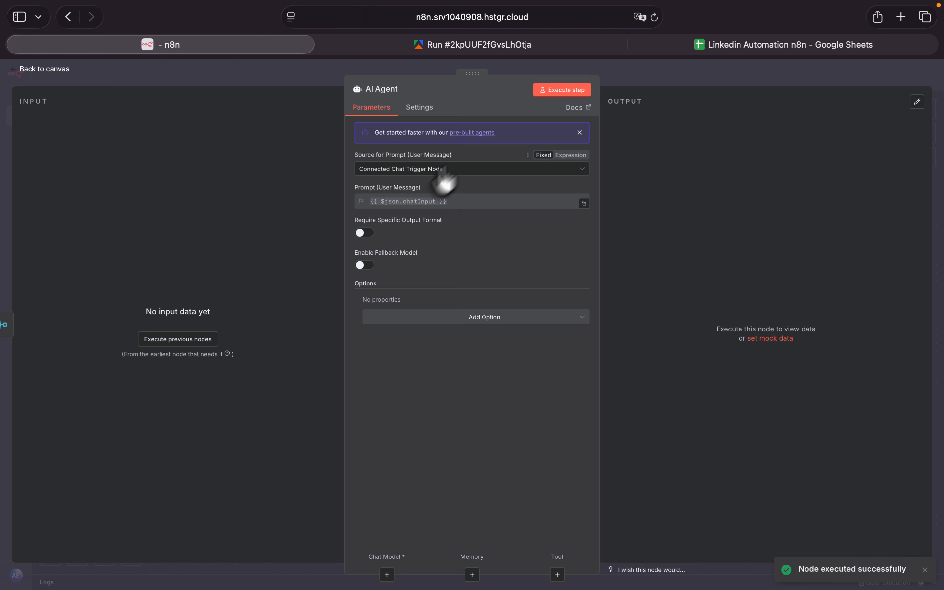
click(22, 73)
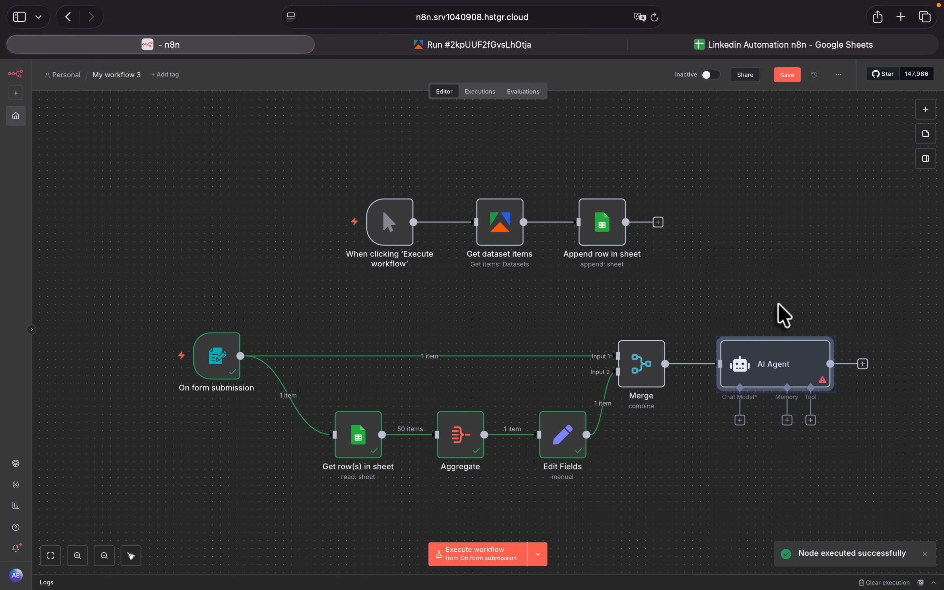
- Open the OpenRouter website, openrouter.ai, in a new browser tab
click(900, 17)
text(ope)
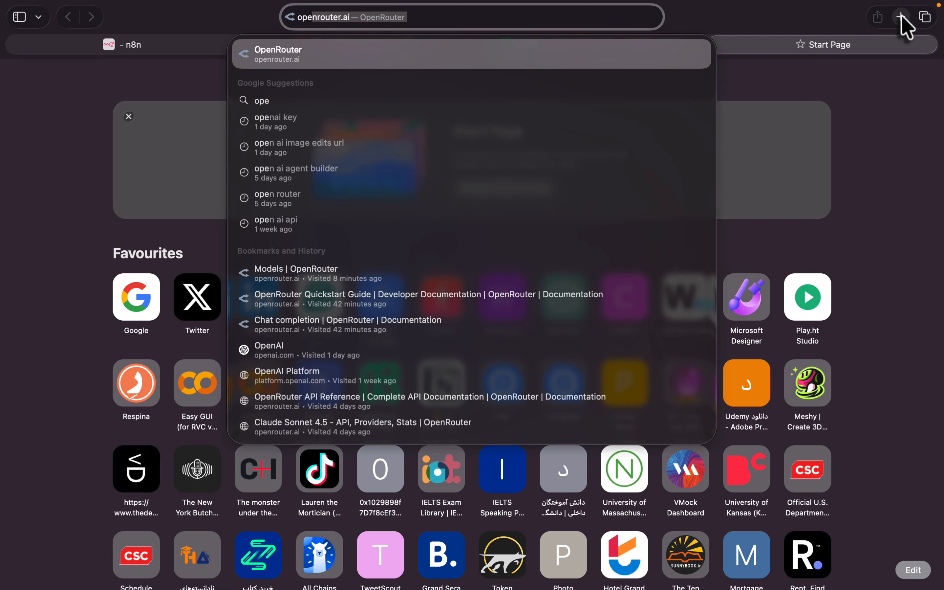
text(n)
key(Return)
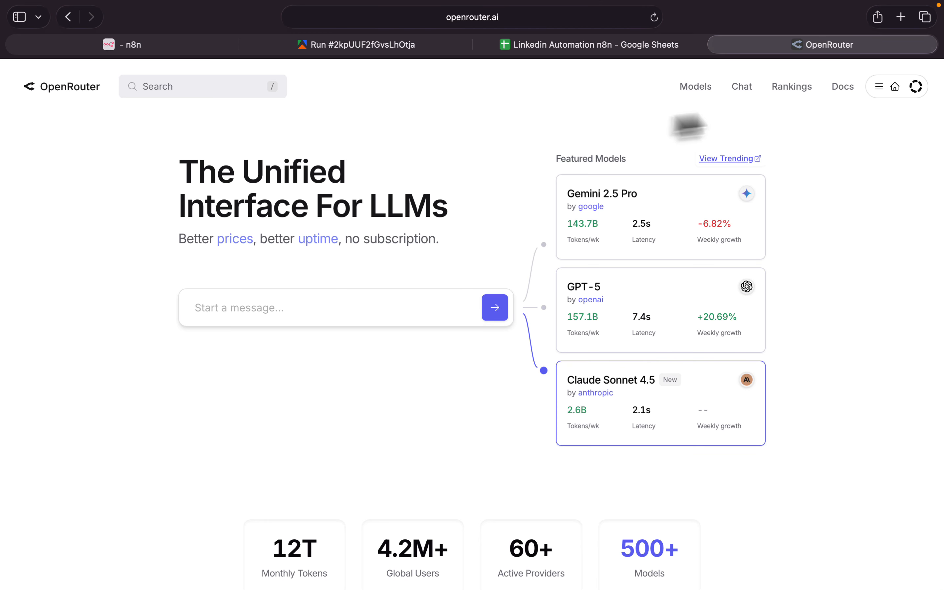
- Look through OpenRouter's model list and open the account's Credits page
click(695, 88)
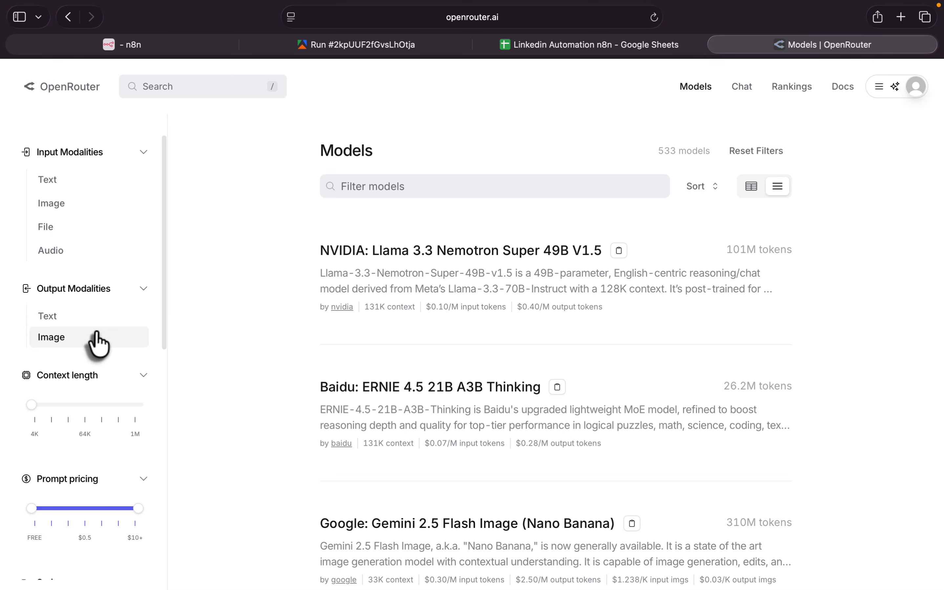
click(916, 88)
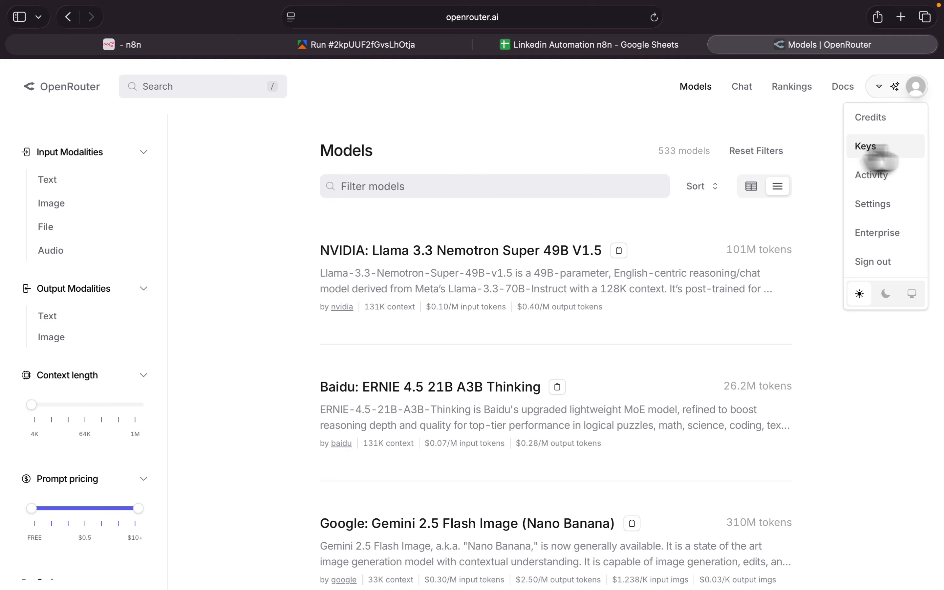
click(883, 123)
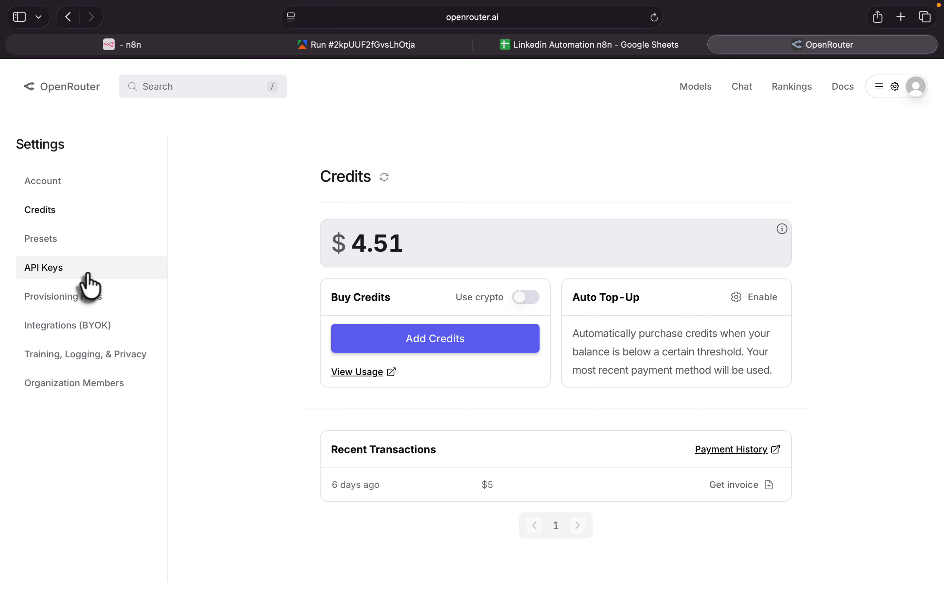
- Create an OpenRouter API key named automation and copy the generated key
click(52, 272)
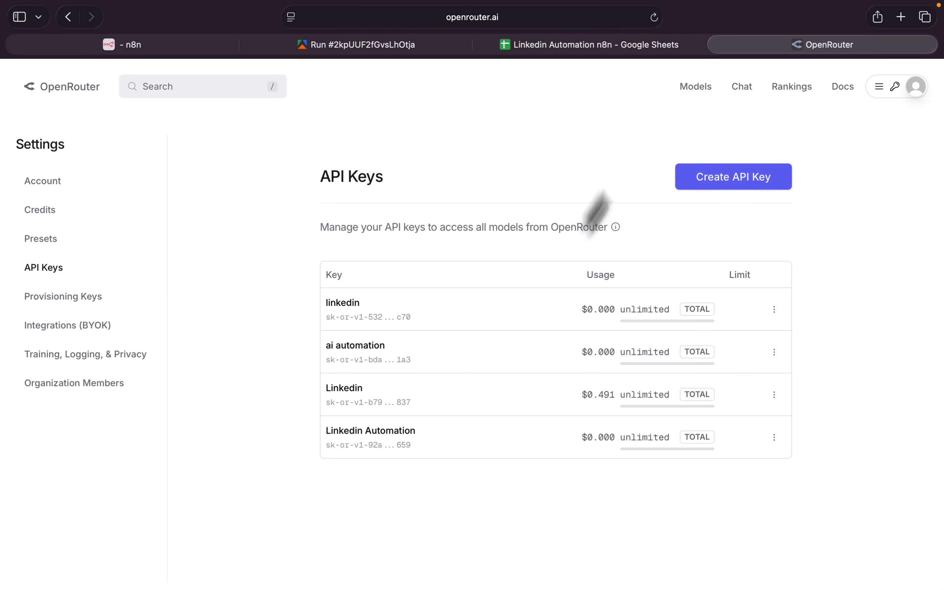
click(729, 179)
click(498, 270)
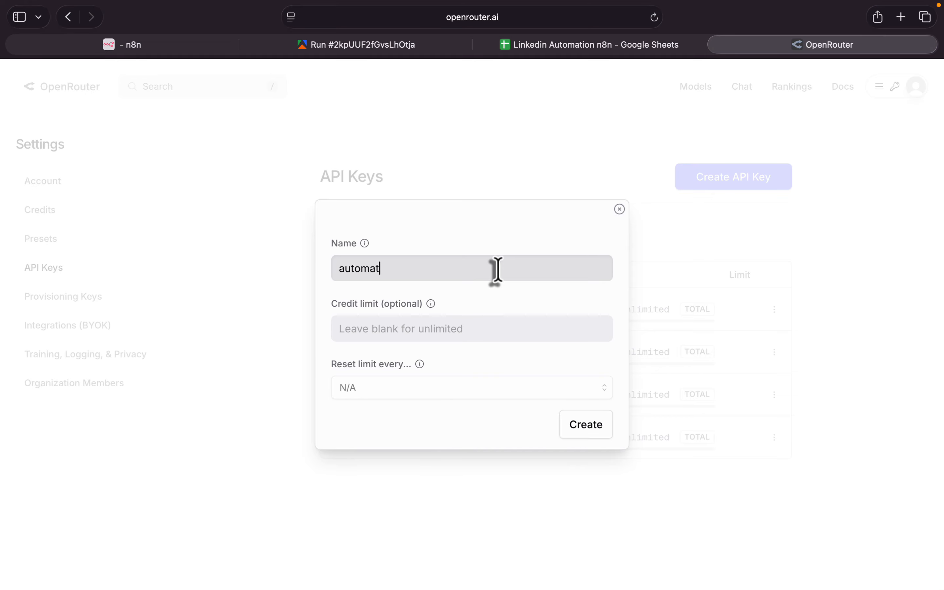
text(automation)
click(587, 434)
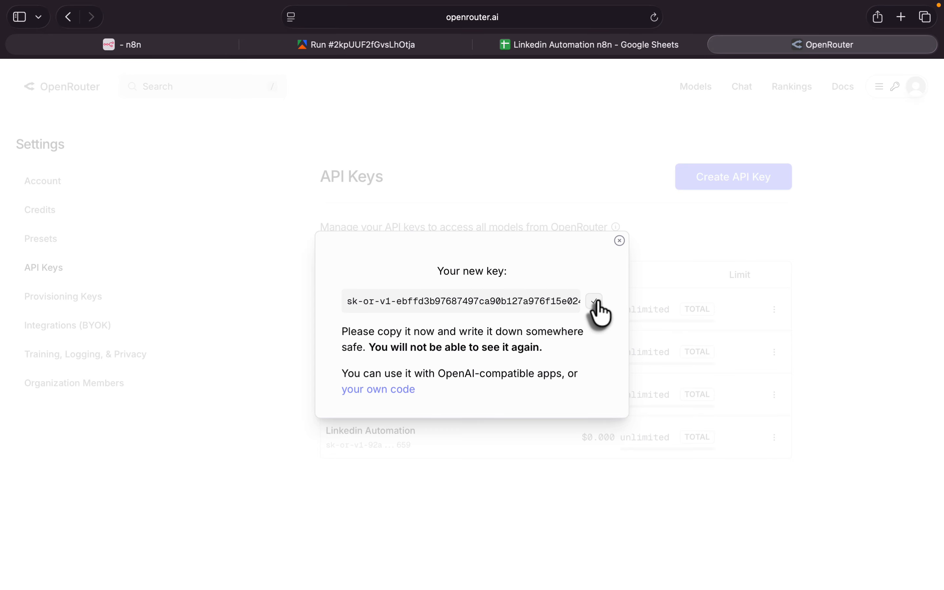
- Switch back to n8n and attach an OpenRouter Chat Model to the AI Agent node
click(162, 50)
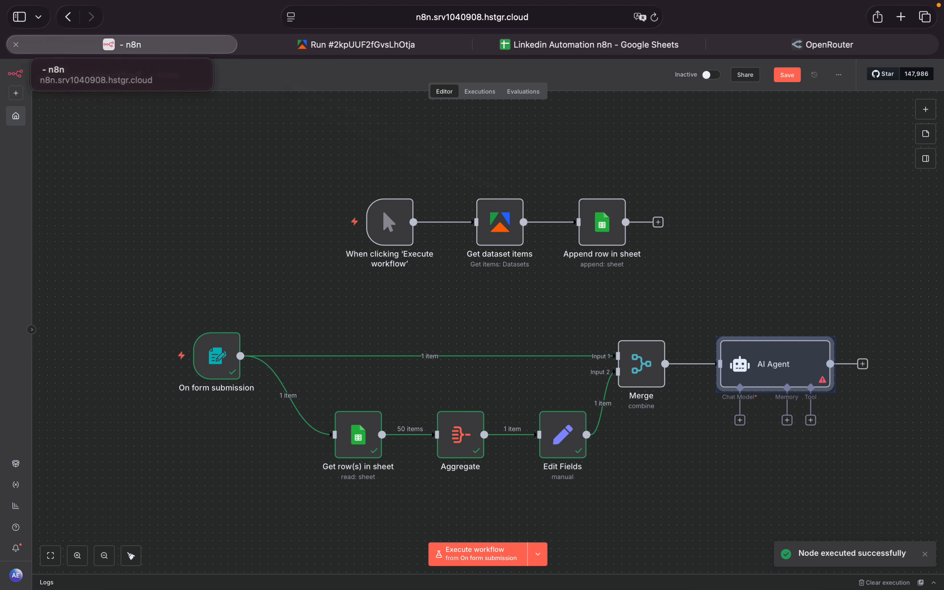
click(739, 420)
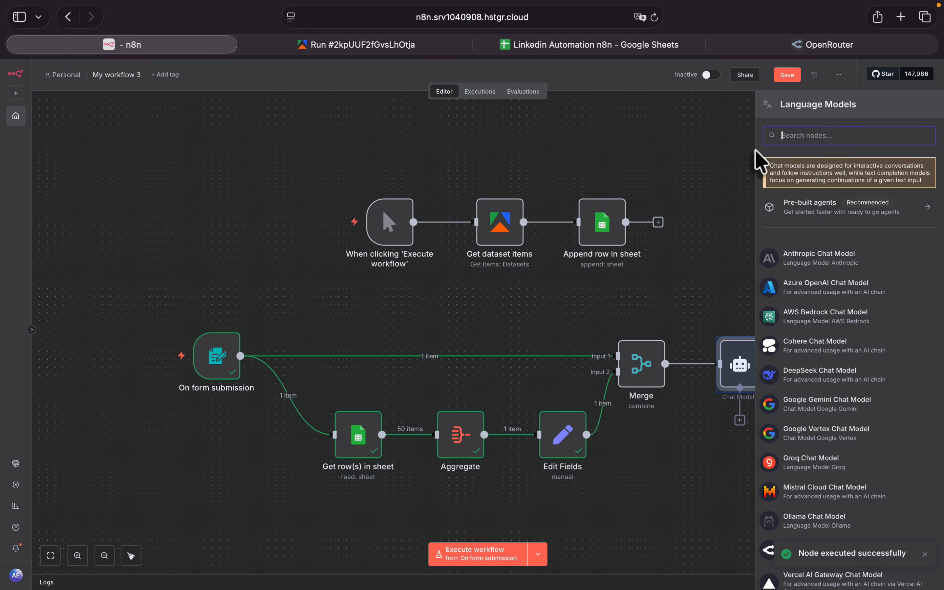
text(open)
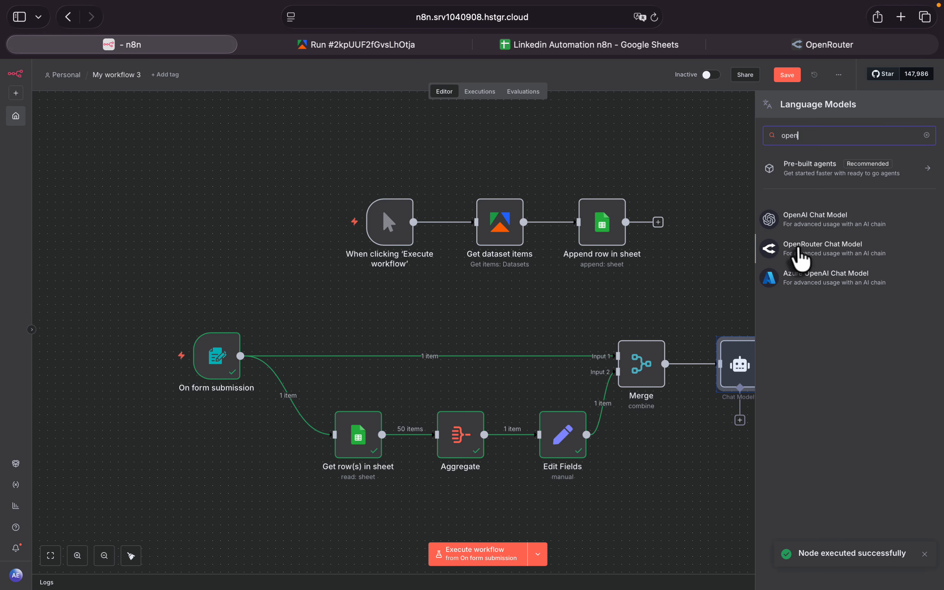
click(848, 254)
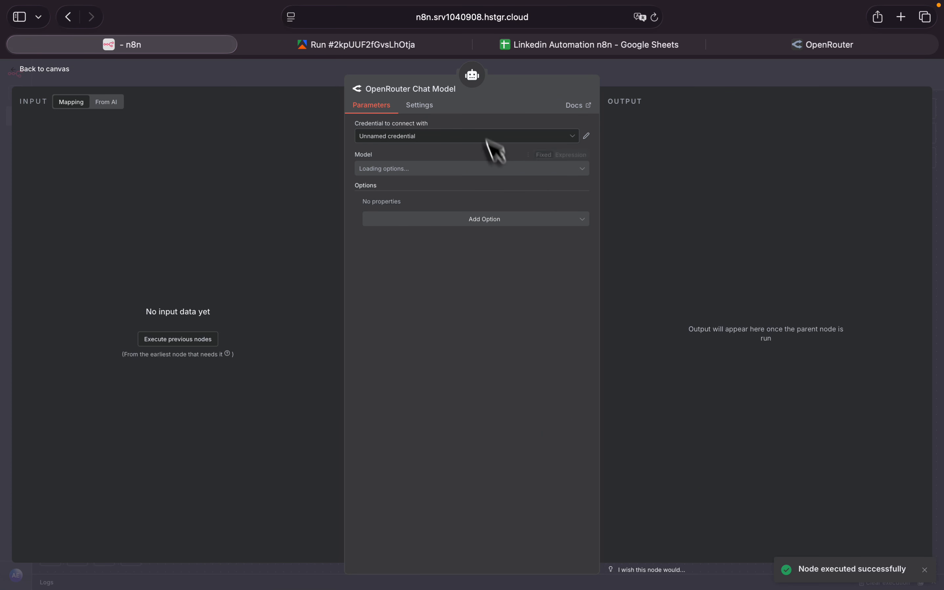
click(517, 135)
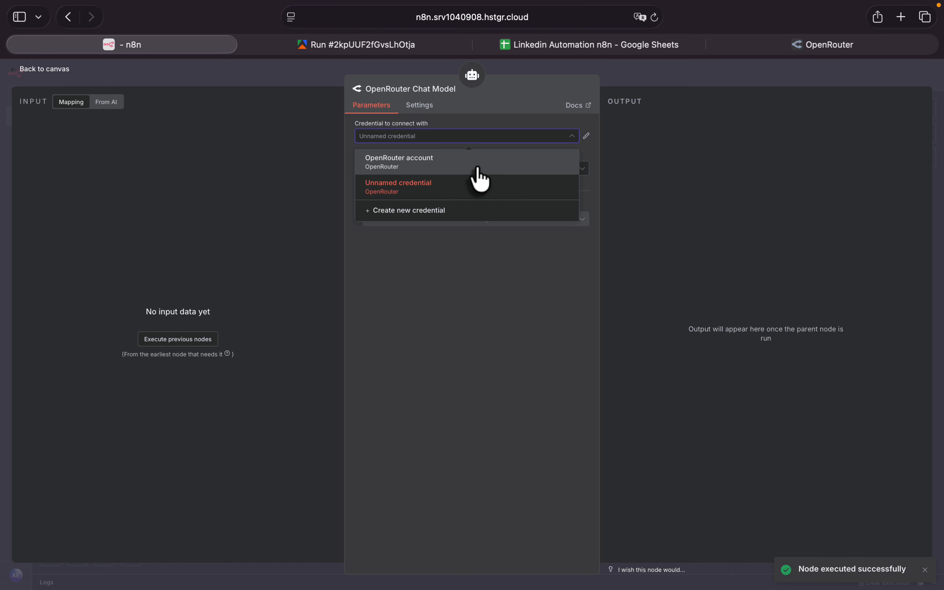
click(456, 225)
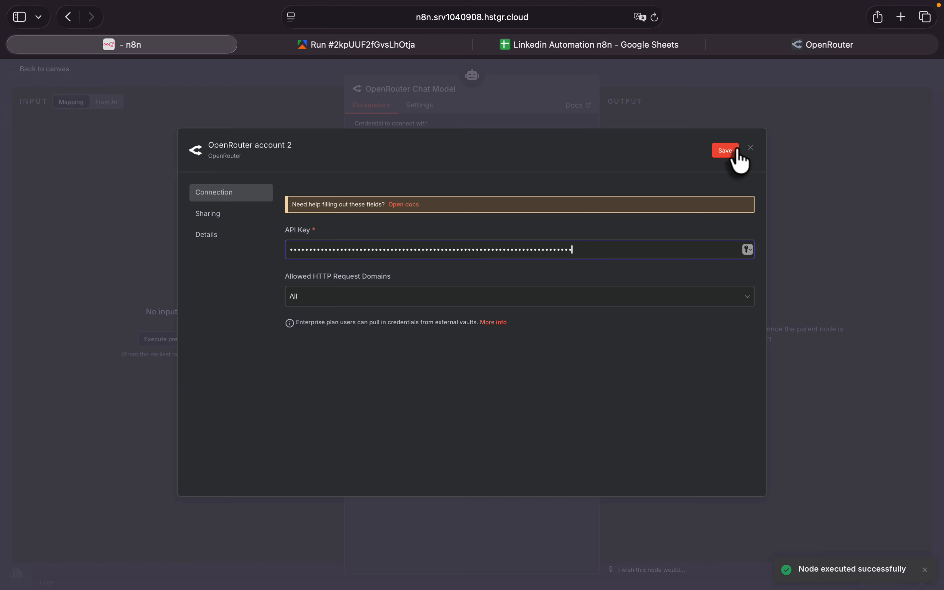
click(751, 148)
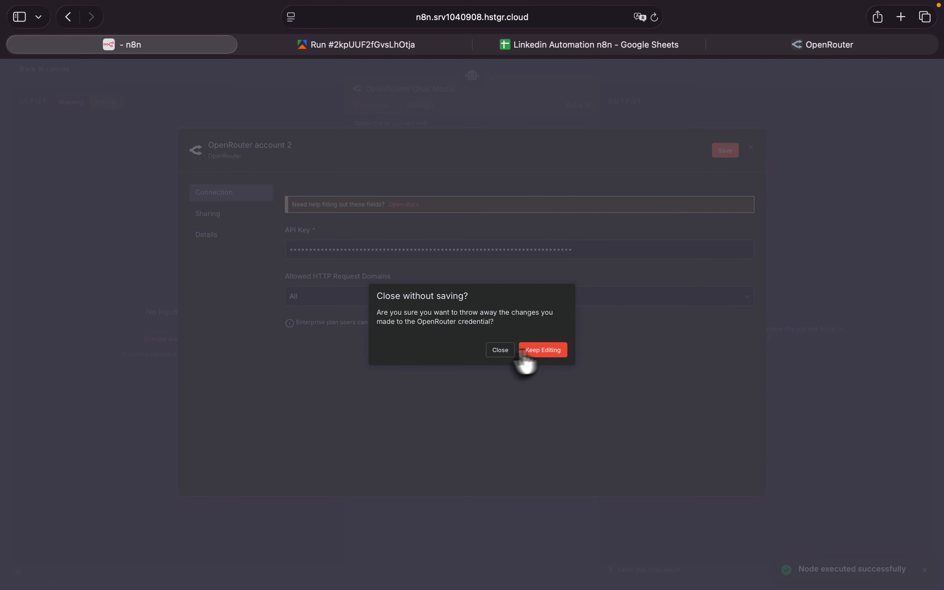
click(500, 350)
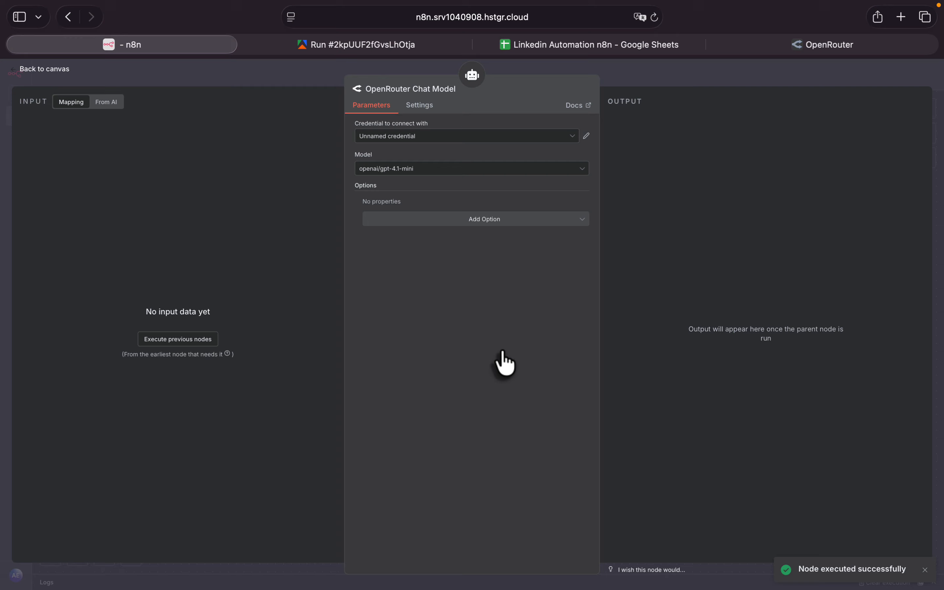
- Look through the models available for the OpenRouter Chat Model
click(395, 170)
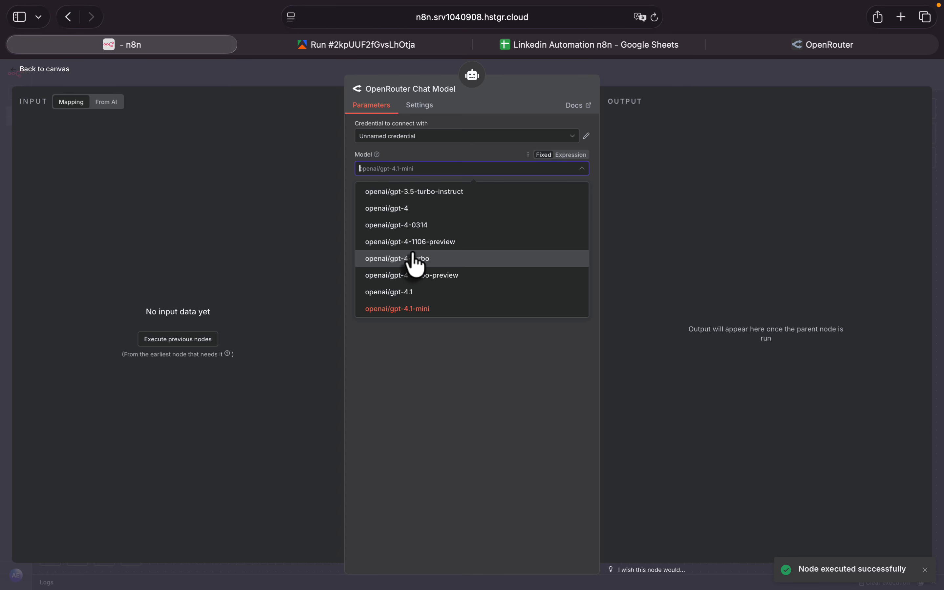
scroll(414, 263, up, 15)
scroll(414, 254, down, 15)
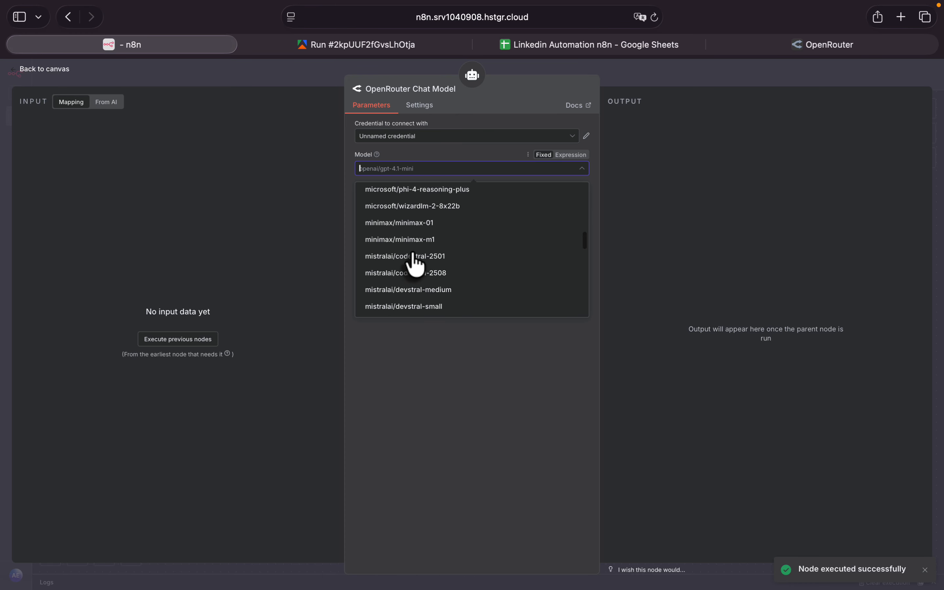
click(416, 434)
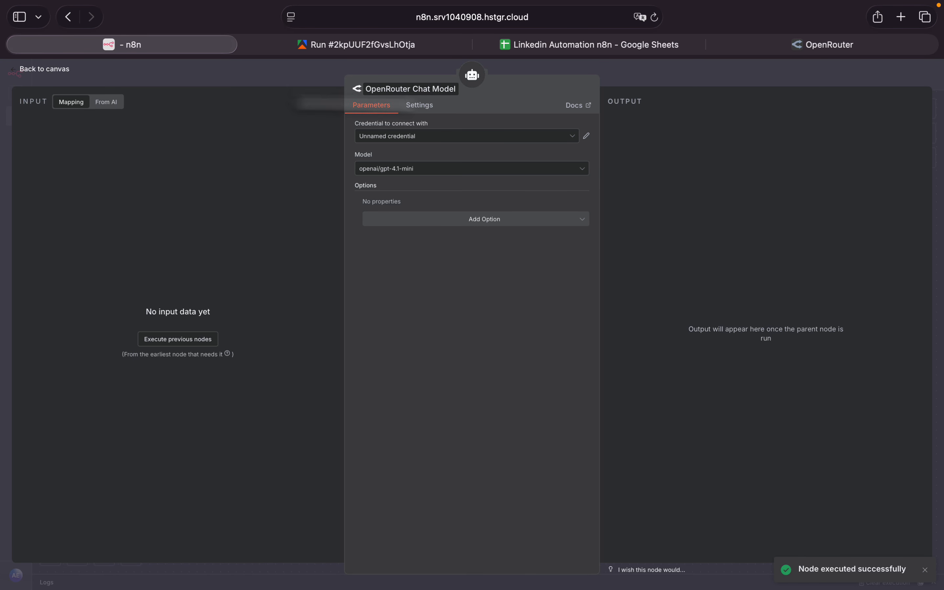
- Return to the workflow canvas, nudge the OpenRouter Chat Model node slightly upward, and dismiss the notification
click(12, 73)
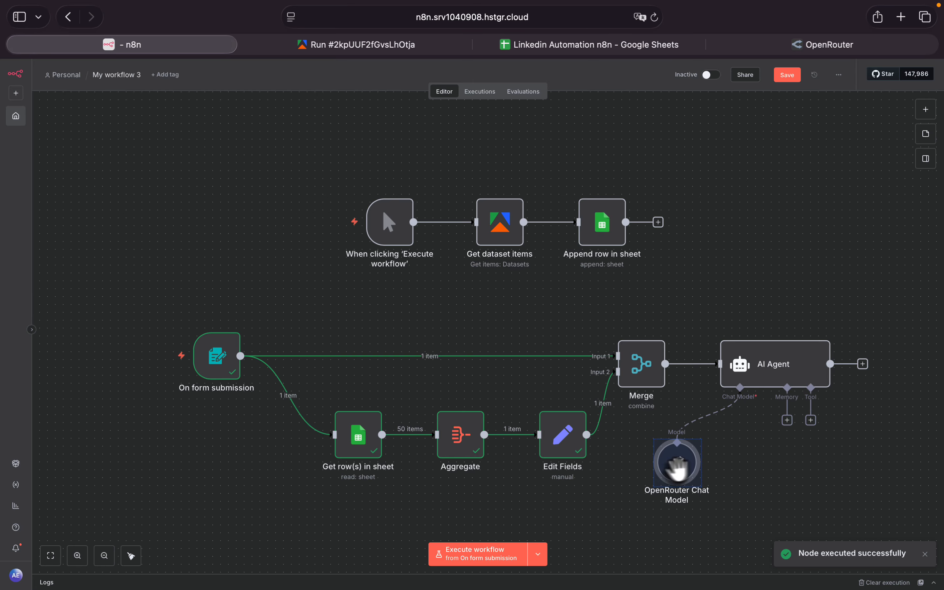
drag(674, 461, 673, 453)
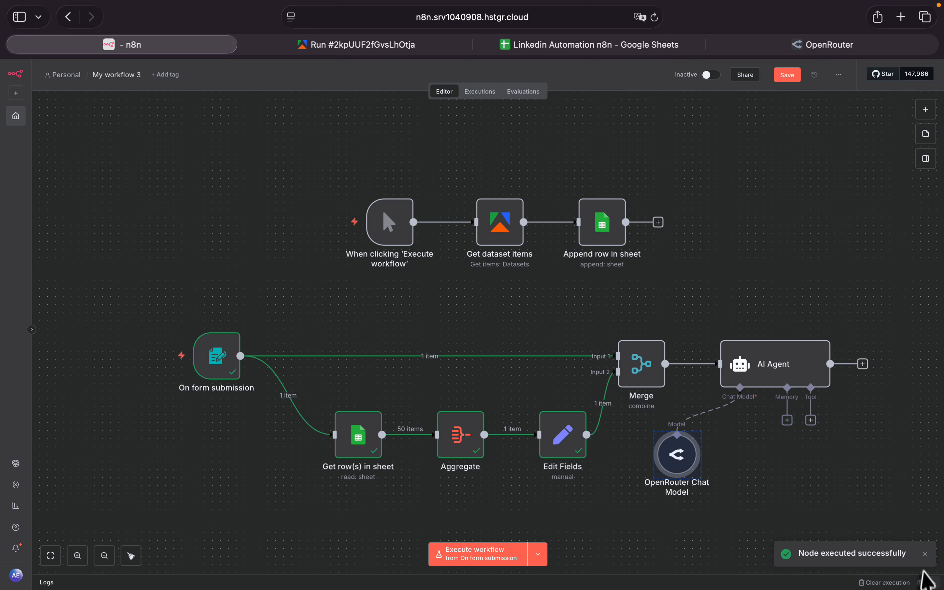
click(924, 554)
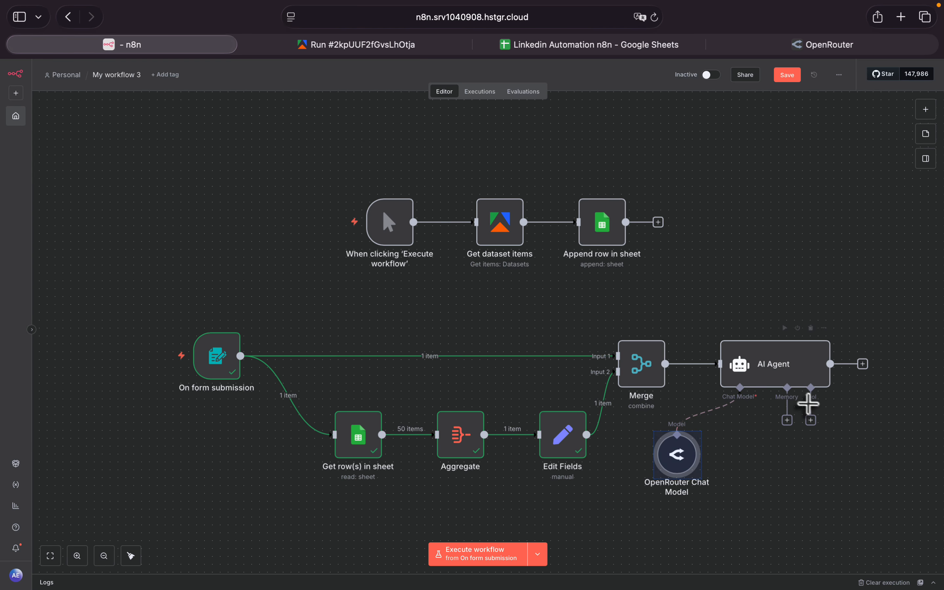
click(811, 419)
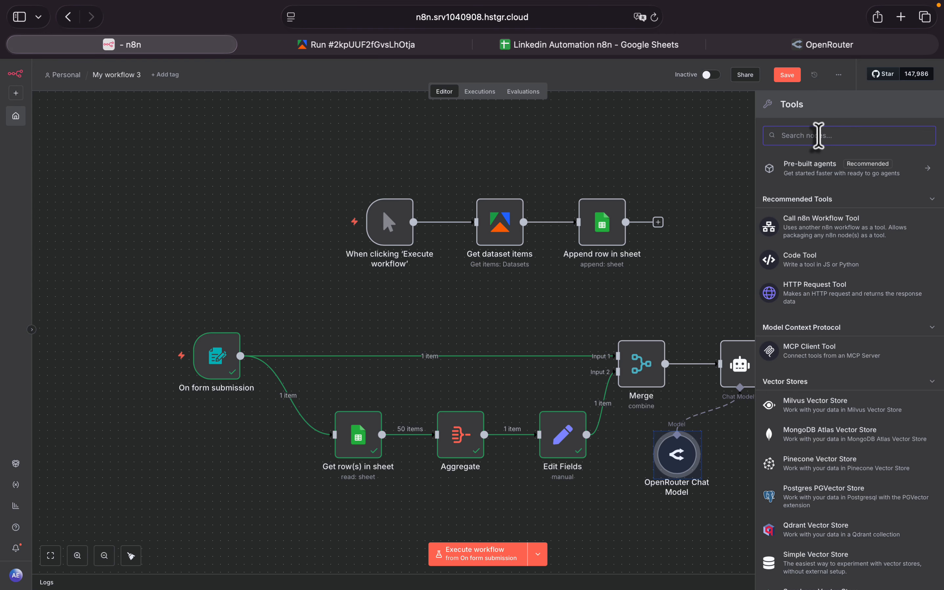
text(open)
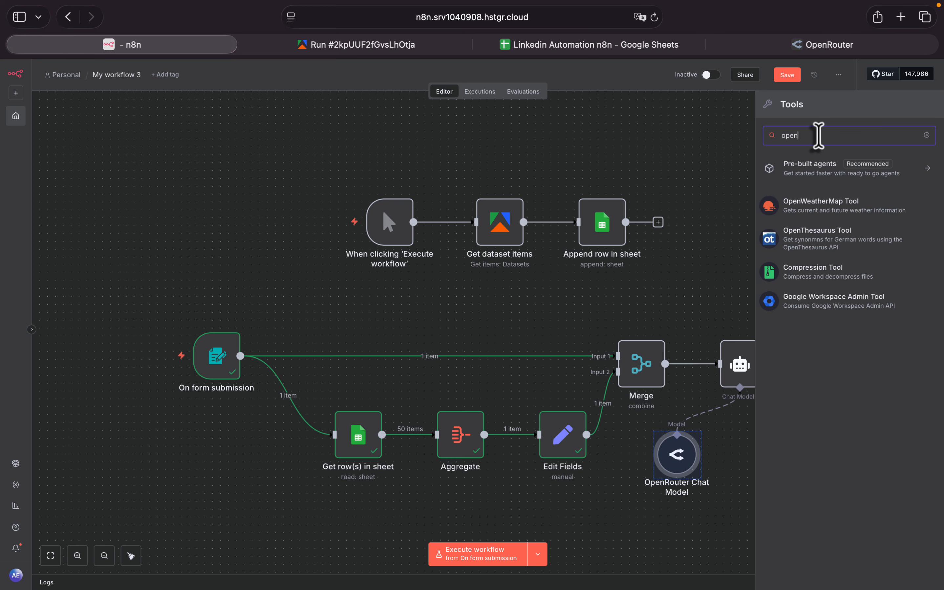
text(rou)
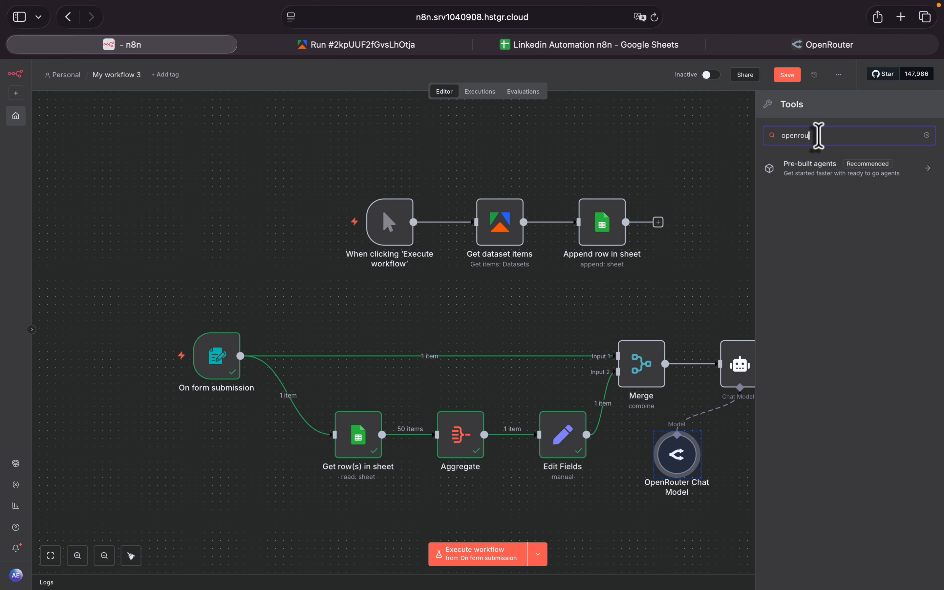
key(super+a)
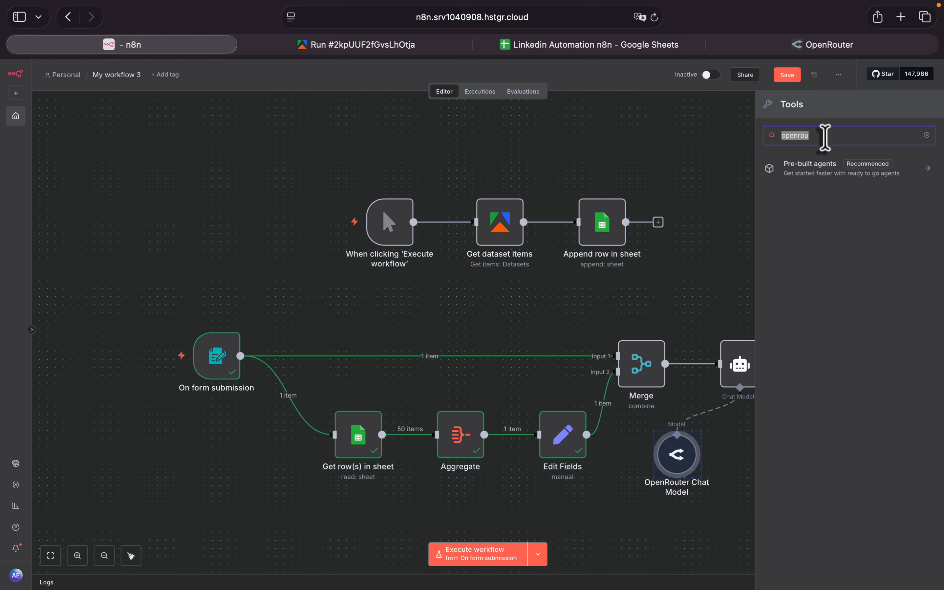
text(htt)
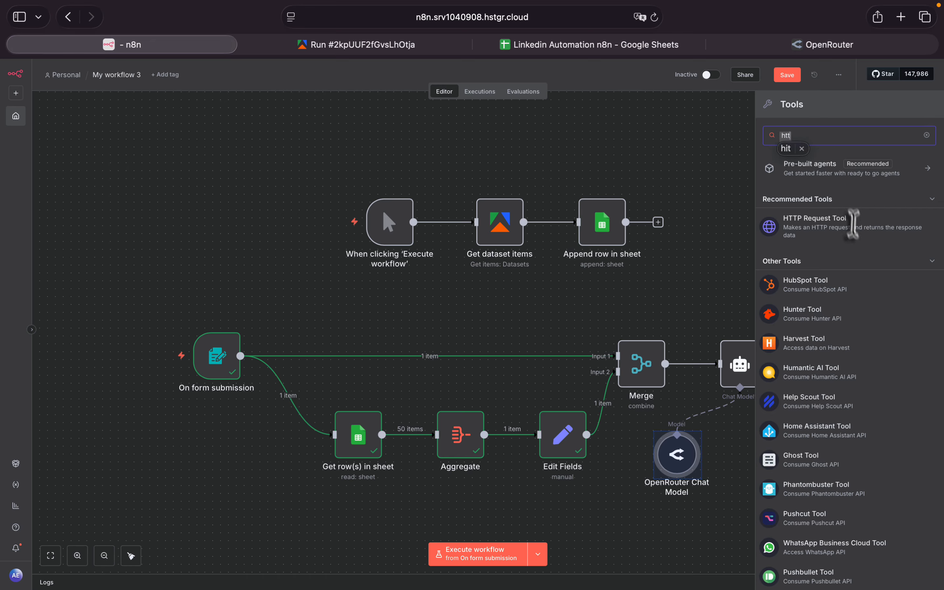
click(837, 226)
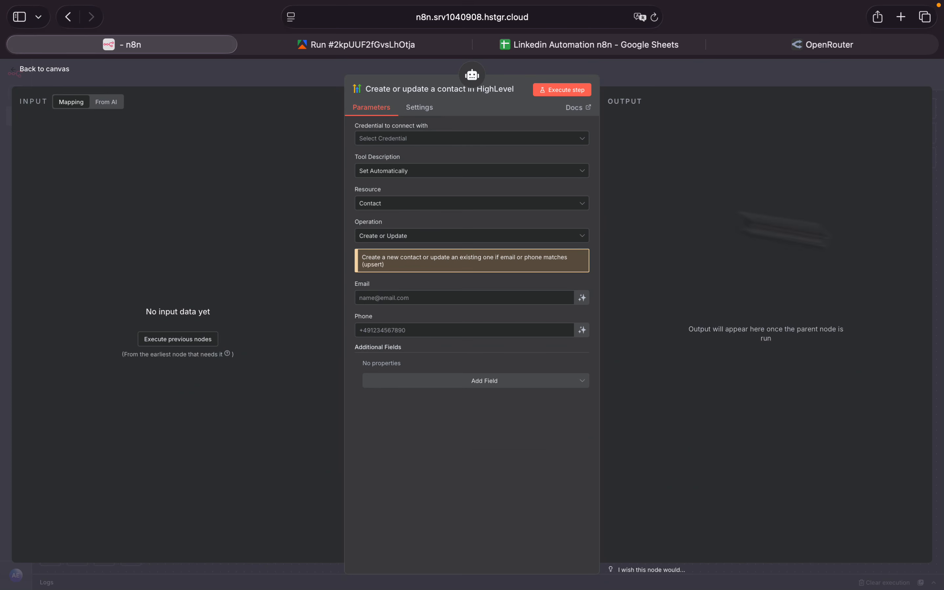
click(37, 70)
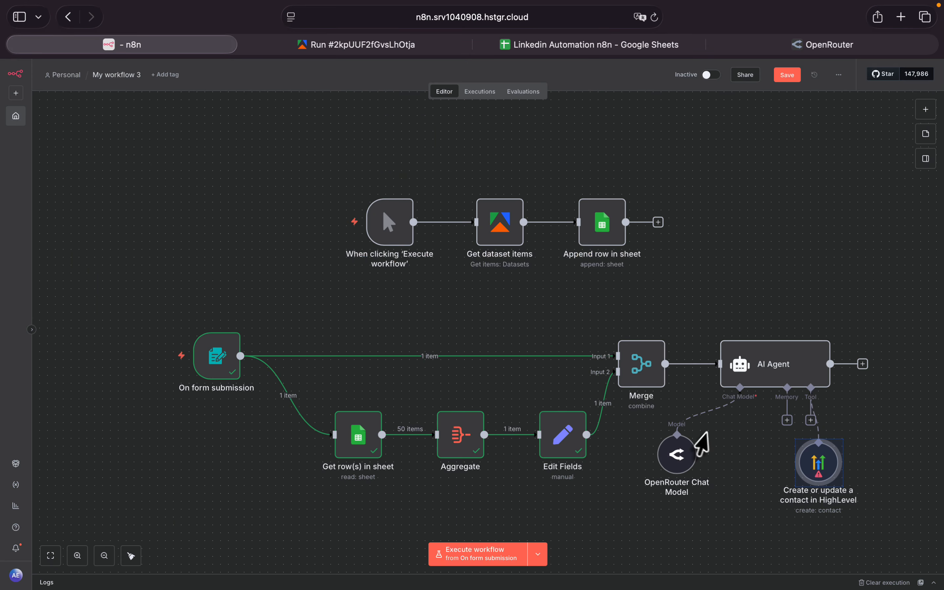
key(Delete)
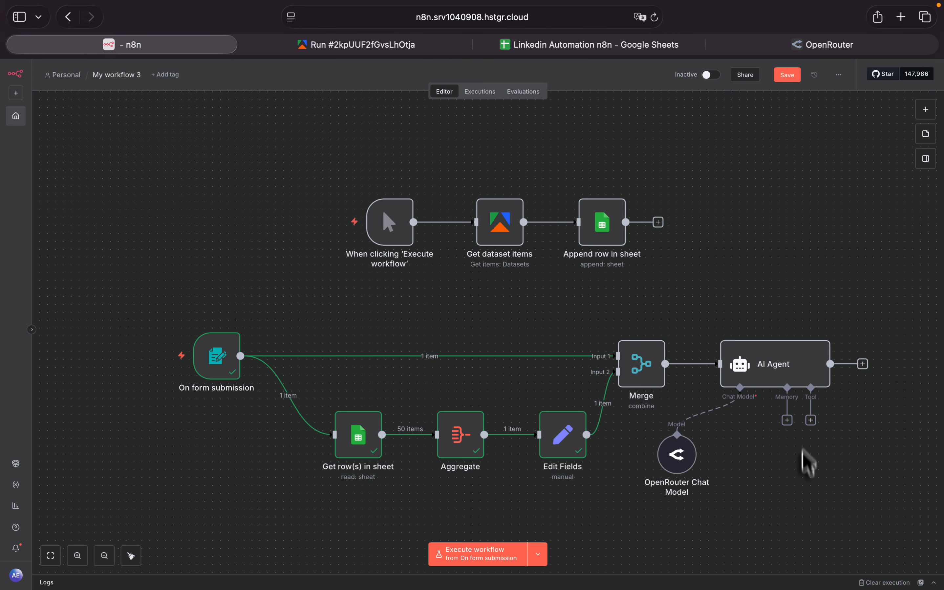
- Attach an HTTP Request Tool to the AI Agent and position it directly beneath the agent's Tool connector
click(811, 420)
text(htt)
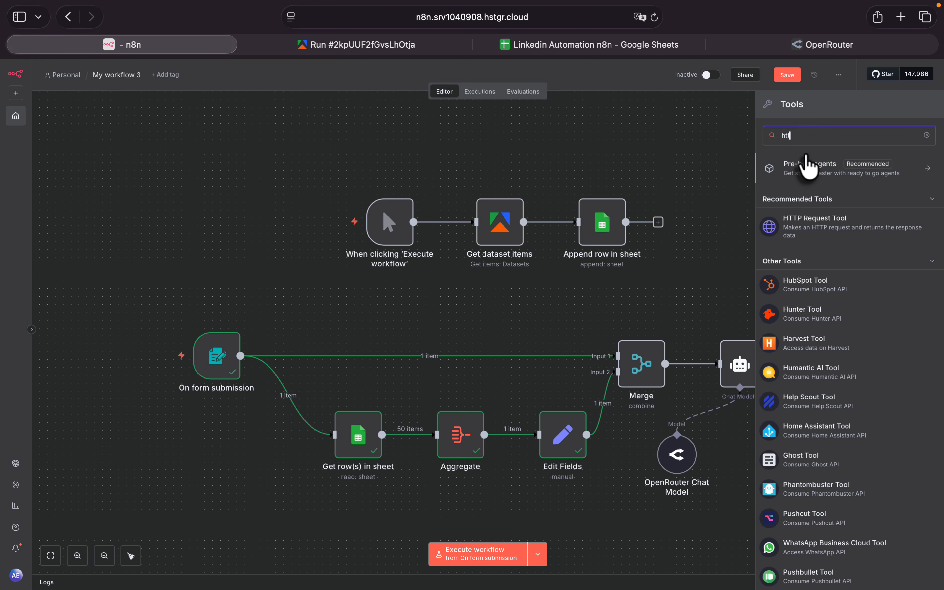
click(781, 233)
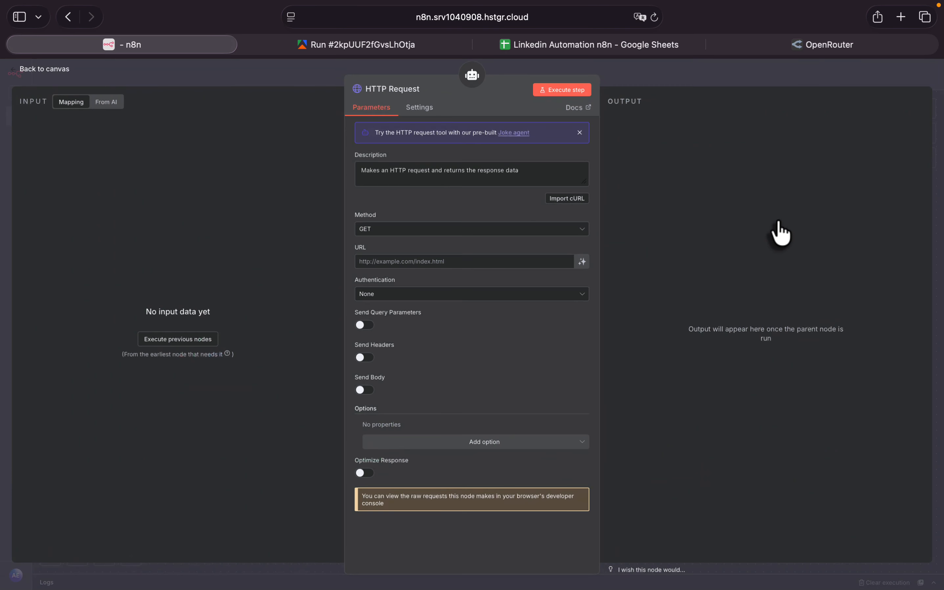
click(38, 70)
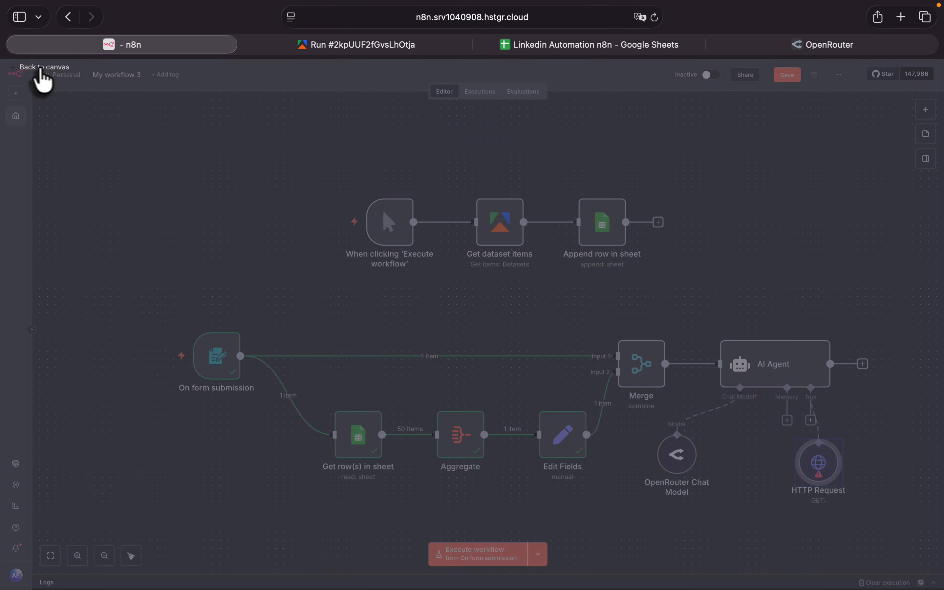
drag(818, 461, 807, 470)
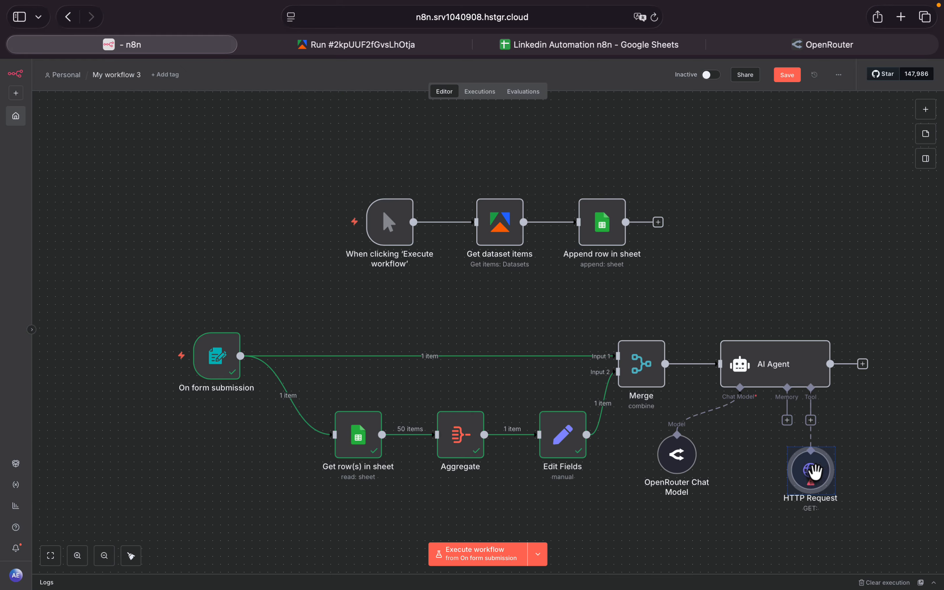
drag(817, 471, 816, 464)
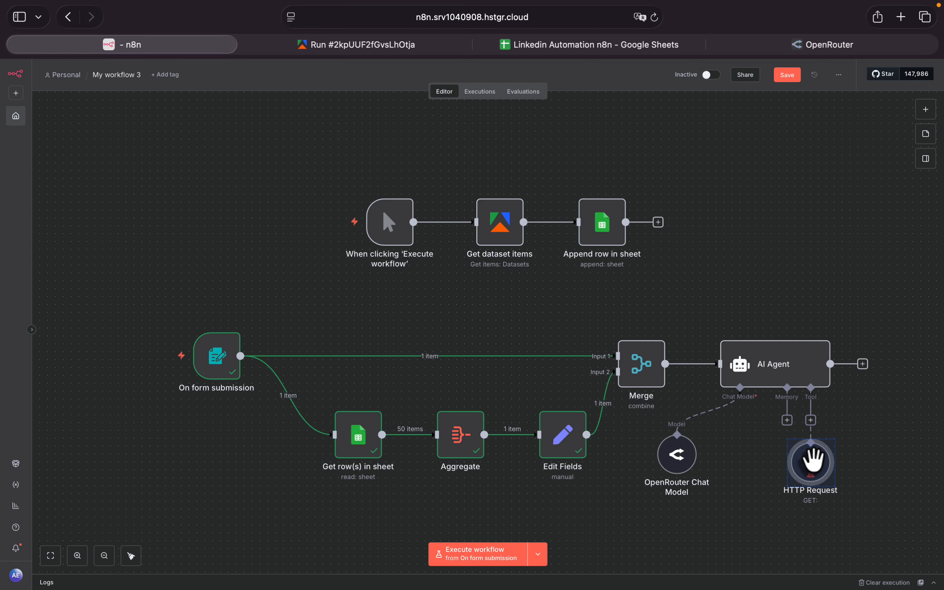
- Rename the HTTP Request tool as perplexity and set its description to "Use Perplexity for the research"
double_click(813, 460)
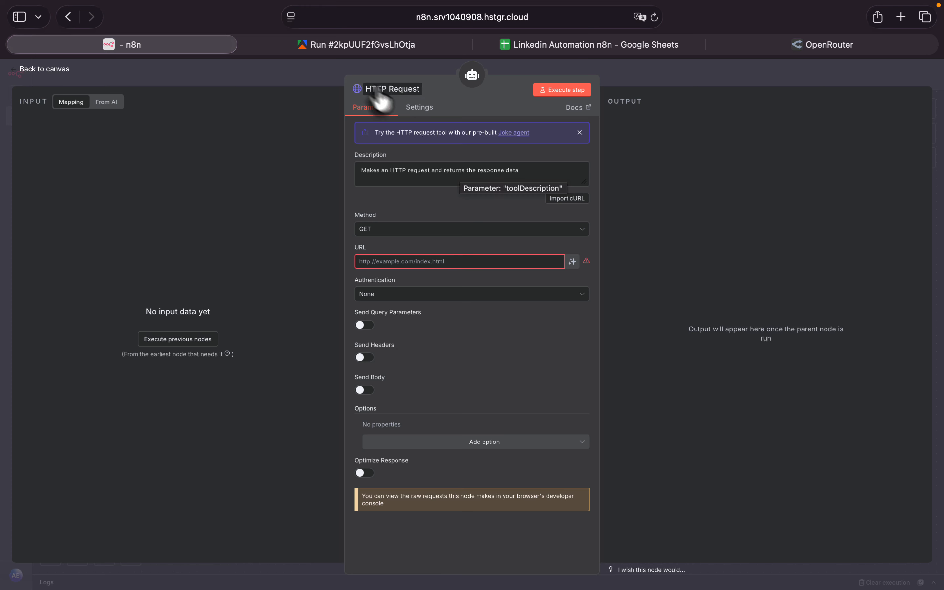
click(392, 90)
text(per)
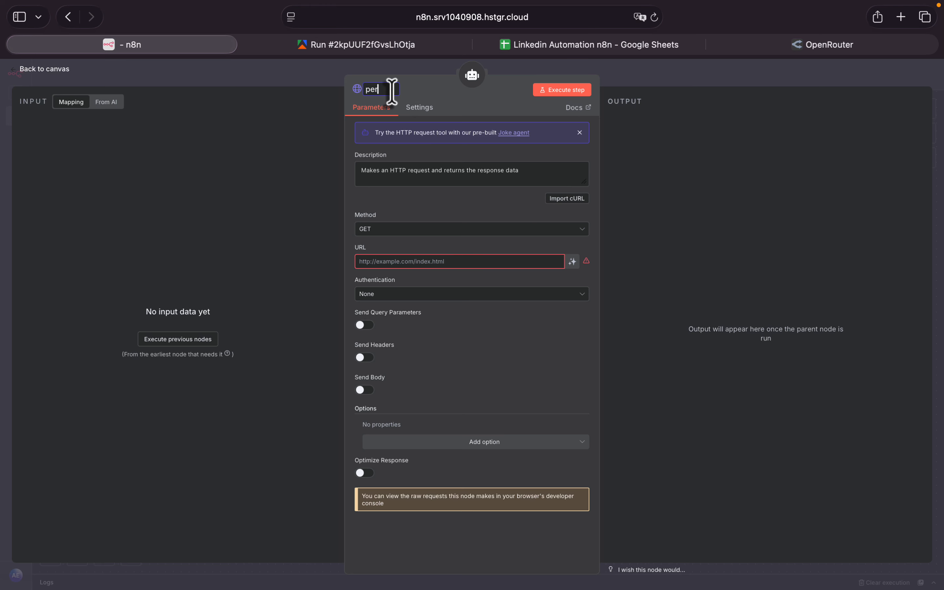
text(pelexity)
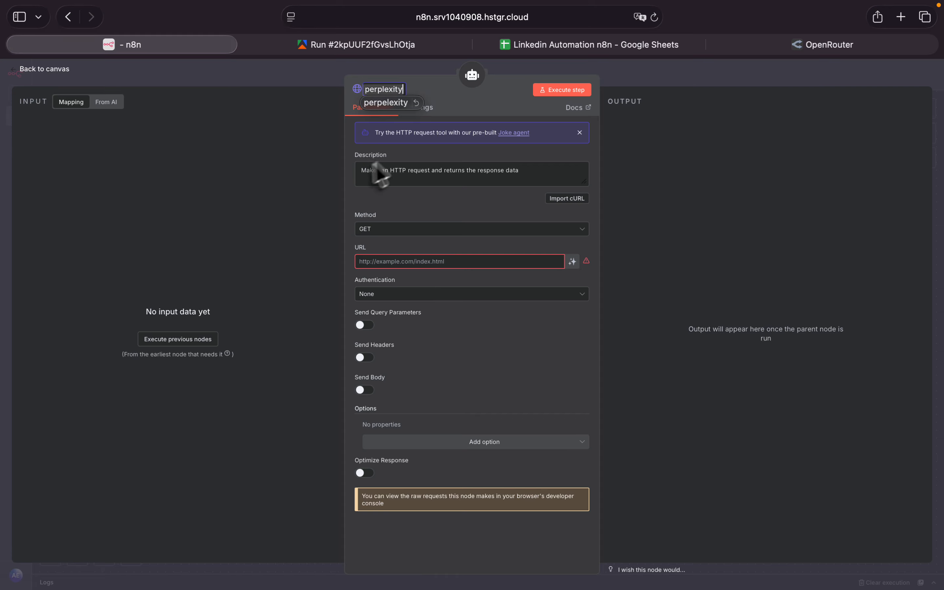
click(395, 169)
triple_click(395, 170)
text(Use Perplexity for the research)
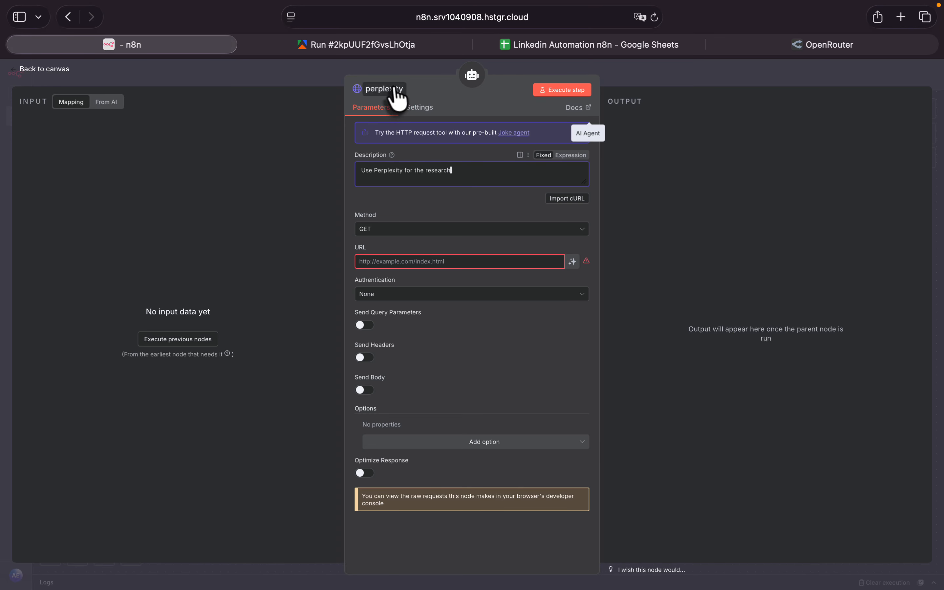
double_click(443, 172)
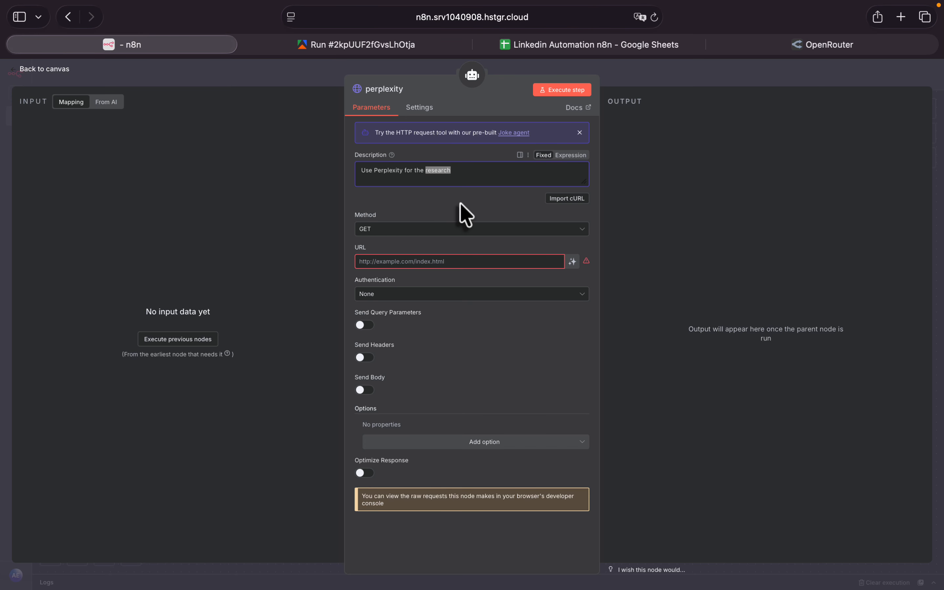
- Open the perplexity tool's cURL import and copy the Chat completion cURL example from OpenRouter's API documentation
click(570, 199)
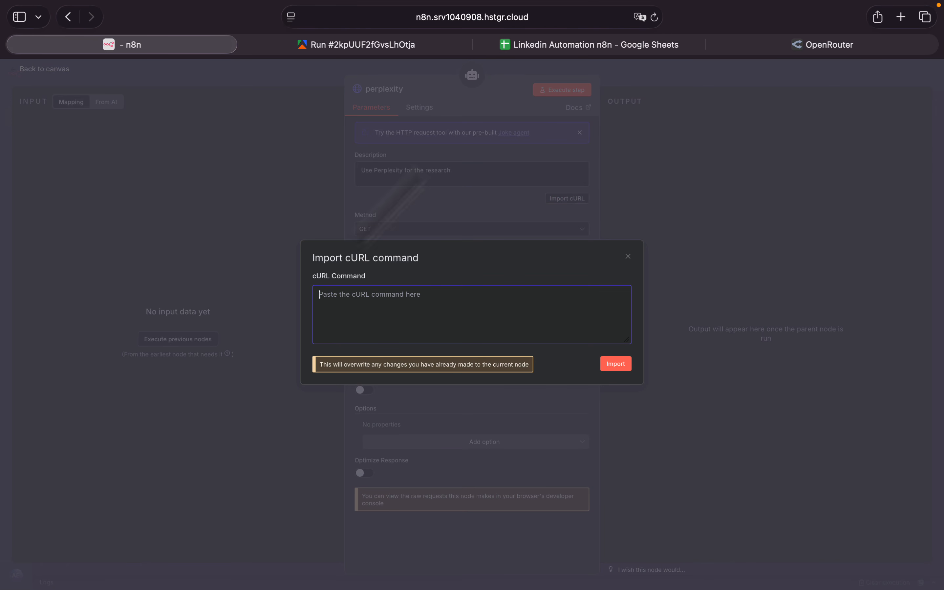
click(818, 48)
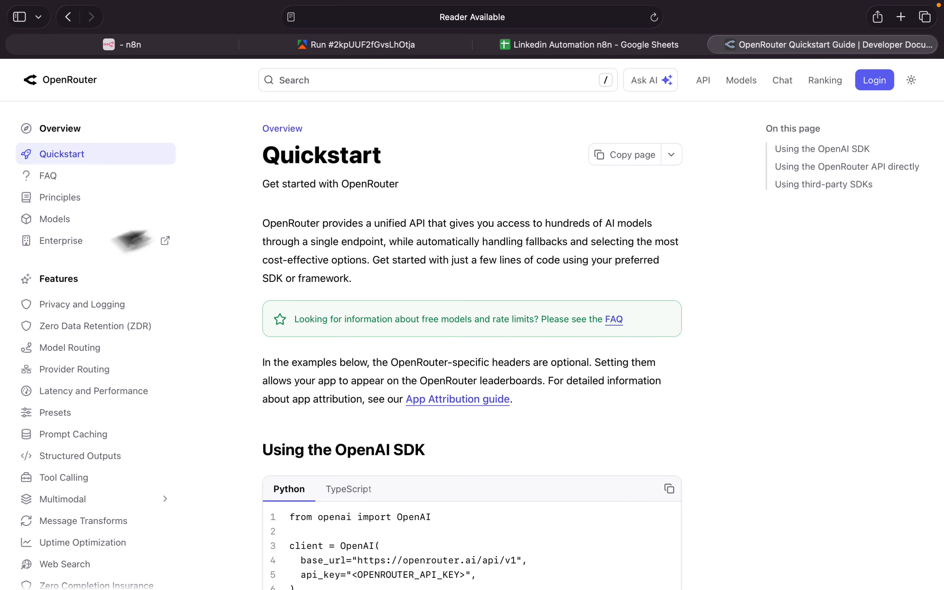
scroll(69, 281, down, 2)
scroll(69, 280, down, 10)
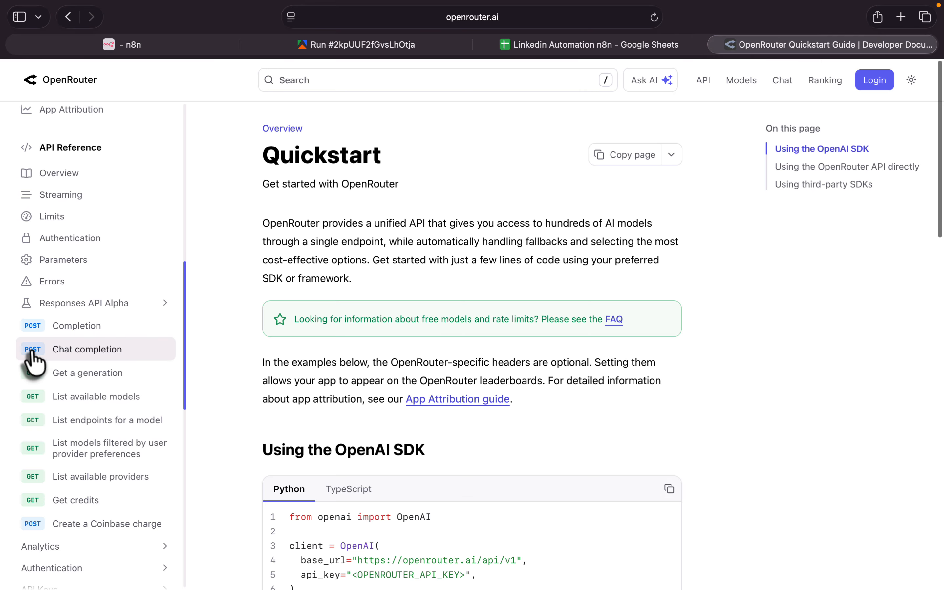
click(60, 349)
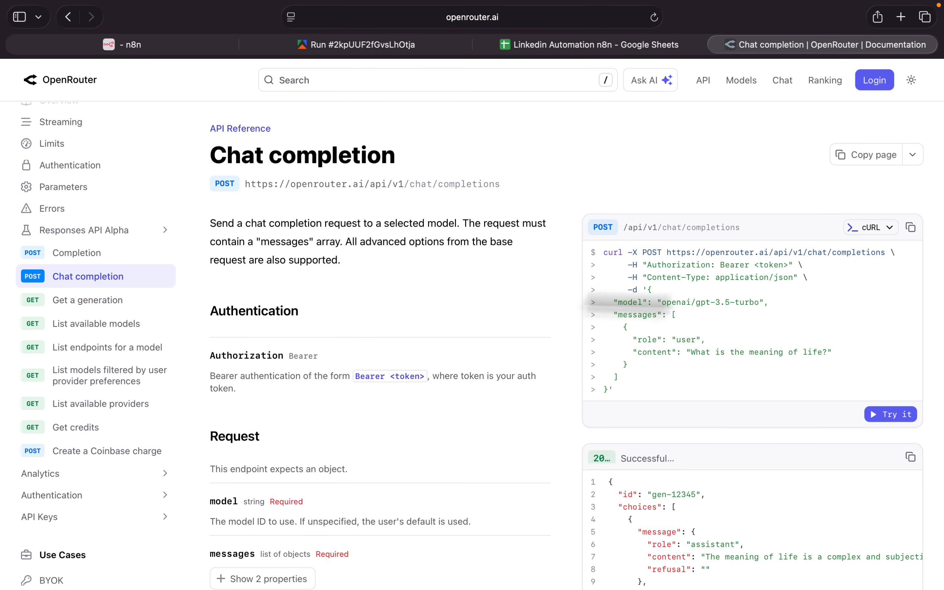
click(911, 227)
- Switch back to n8n and import the copied Chat completion cURL command into the perplexity tool
click(146, 46)
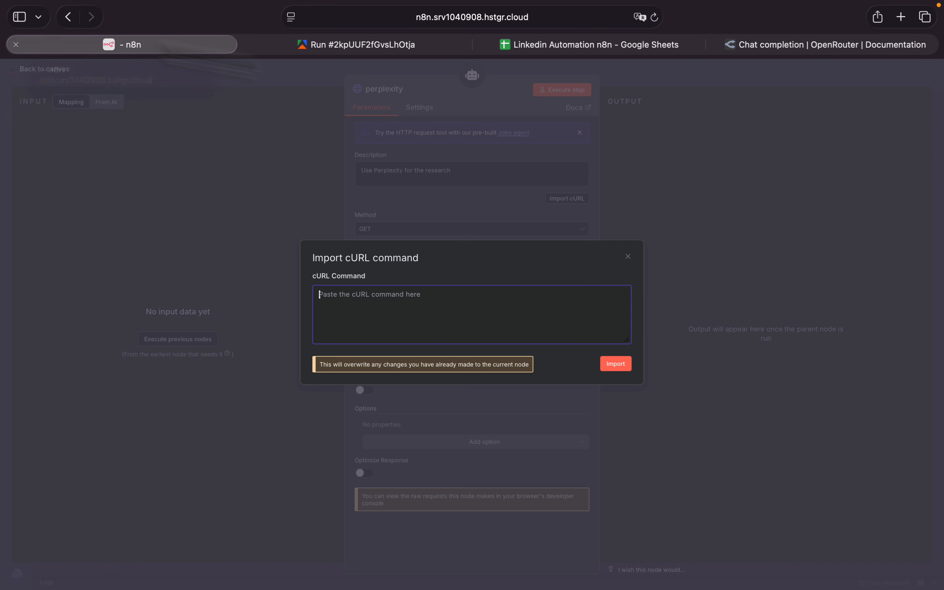
click(437, 307)
key(super+v)
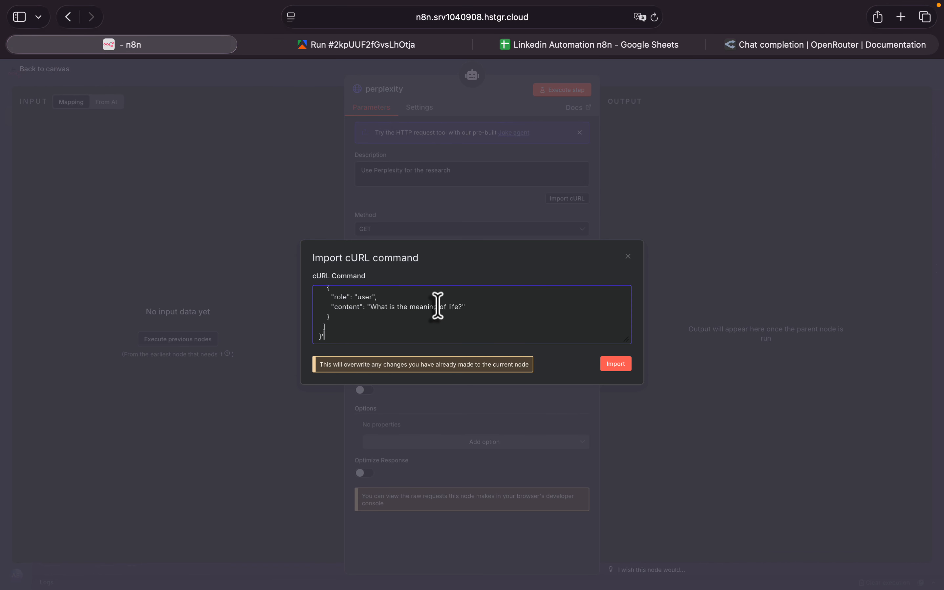
click(619, 368)
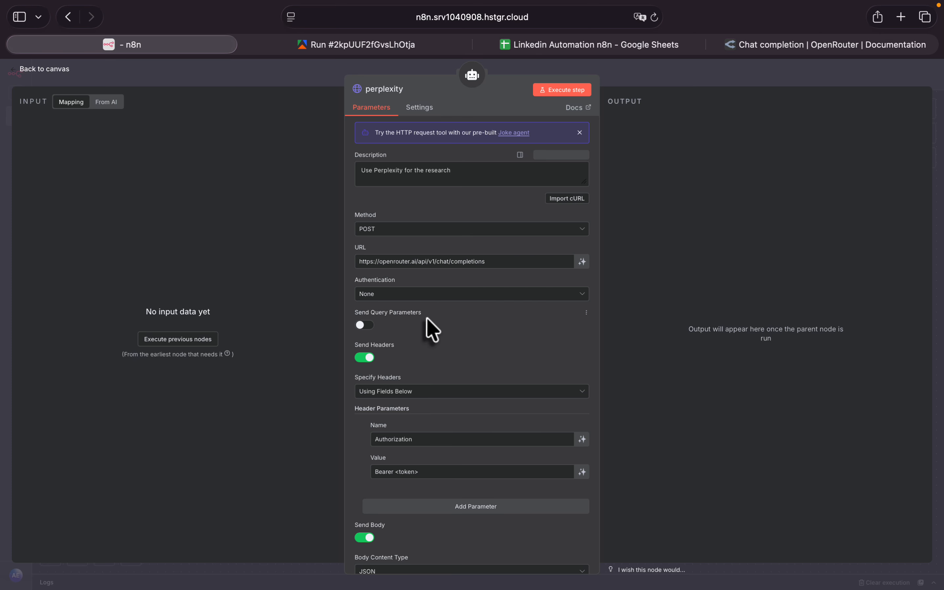
- Turn off sending headers in the perplexity tool, removing the imported Authorization header parameter
scroll(427, 317, down, 3)
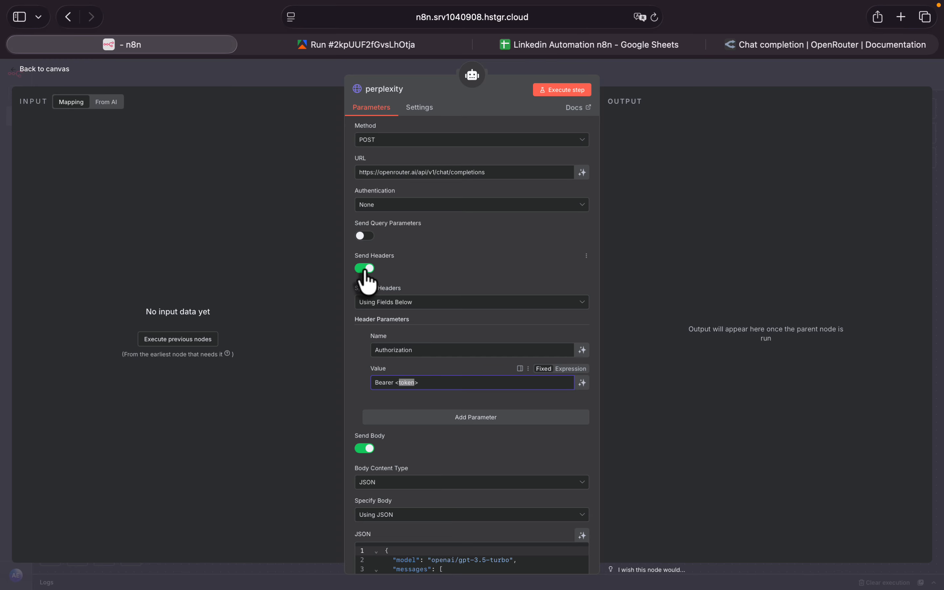
double_click(394, 350)
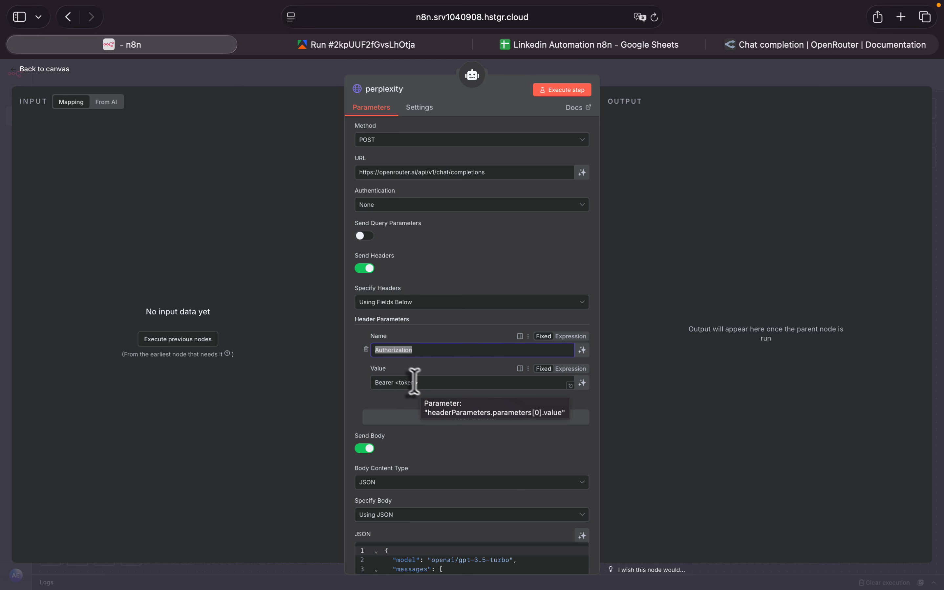
click(410, 350)
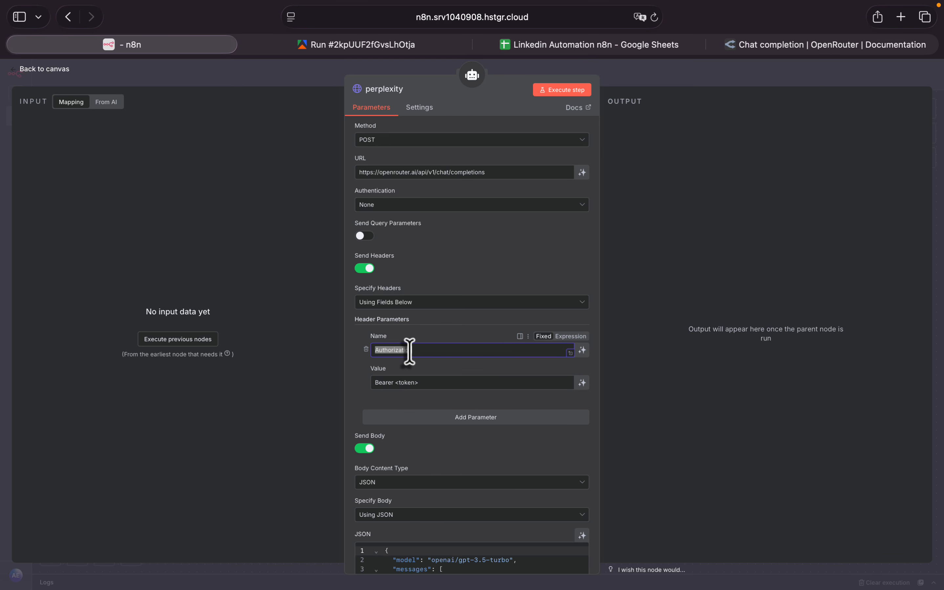
click(368, 268)
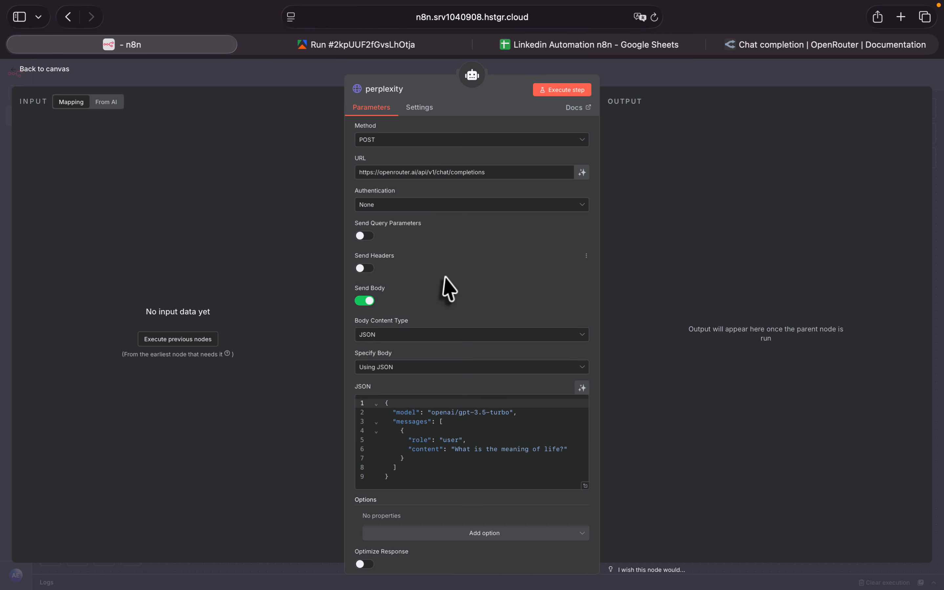
- Set the perplexity tool's authentication to Generic Credential Type with Header Auth as the generic auth type
scroll(445, 281, up, 3)
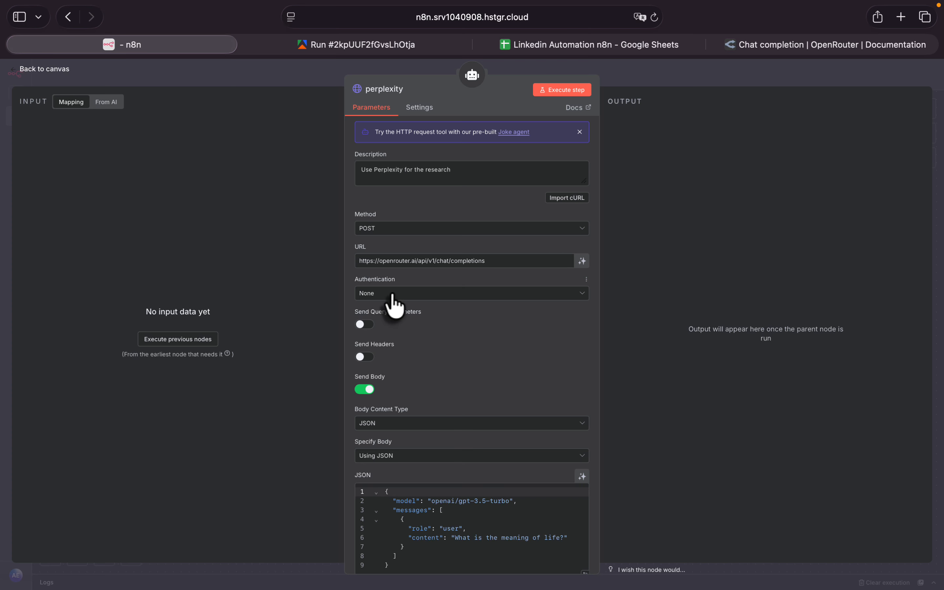
click(376, 296)
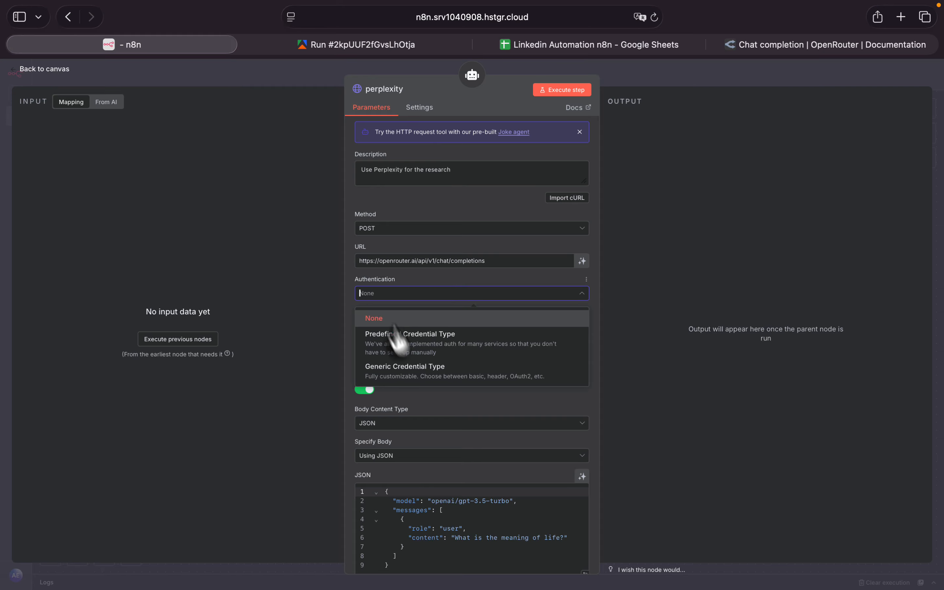
click(493, 377)
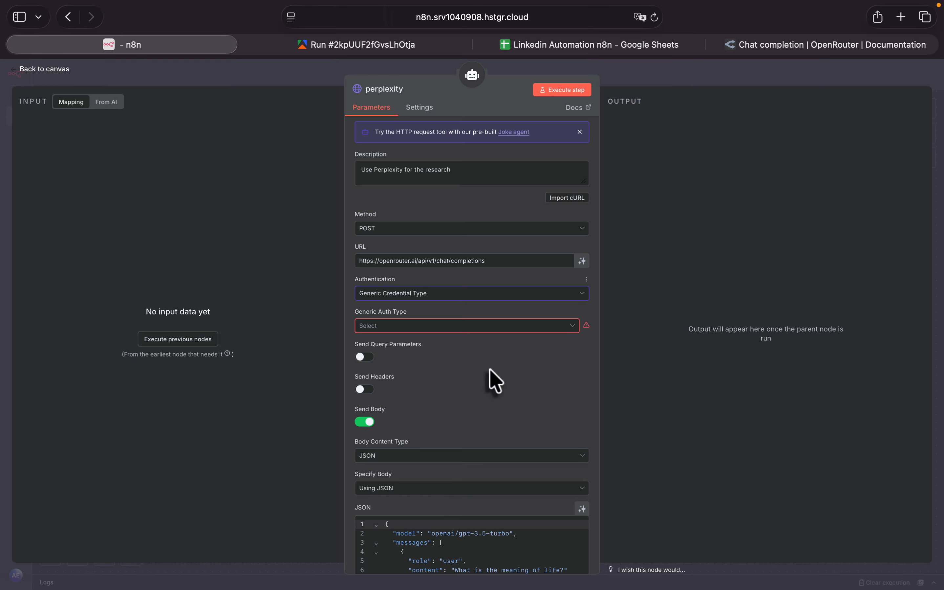
click(434, 328)
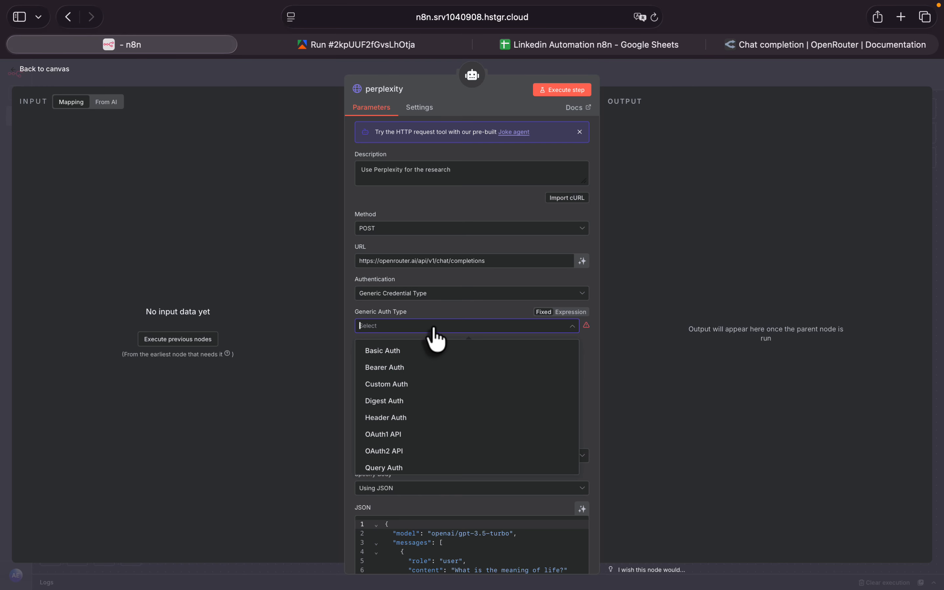
click(444, 419)
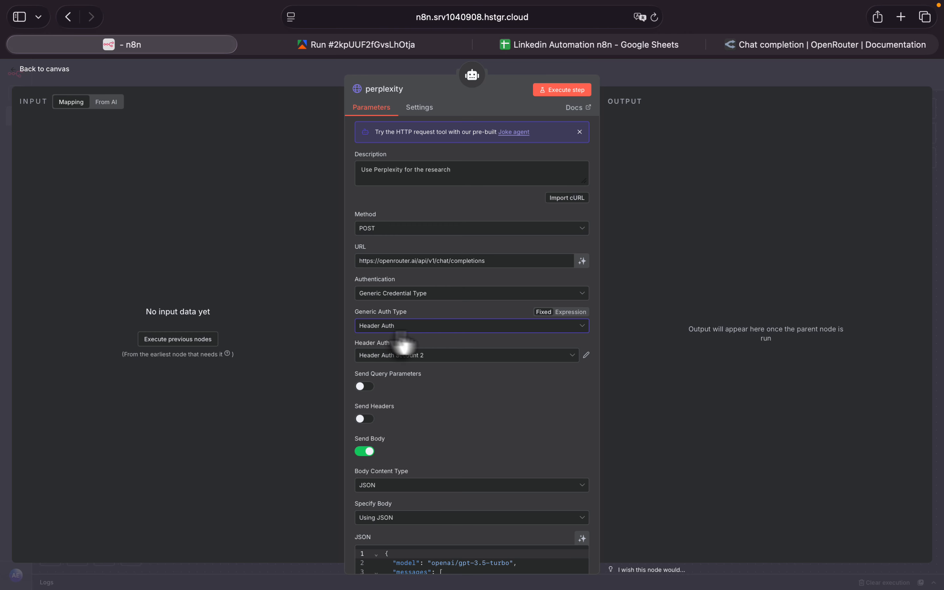
click(407, 366)
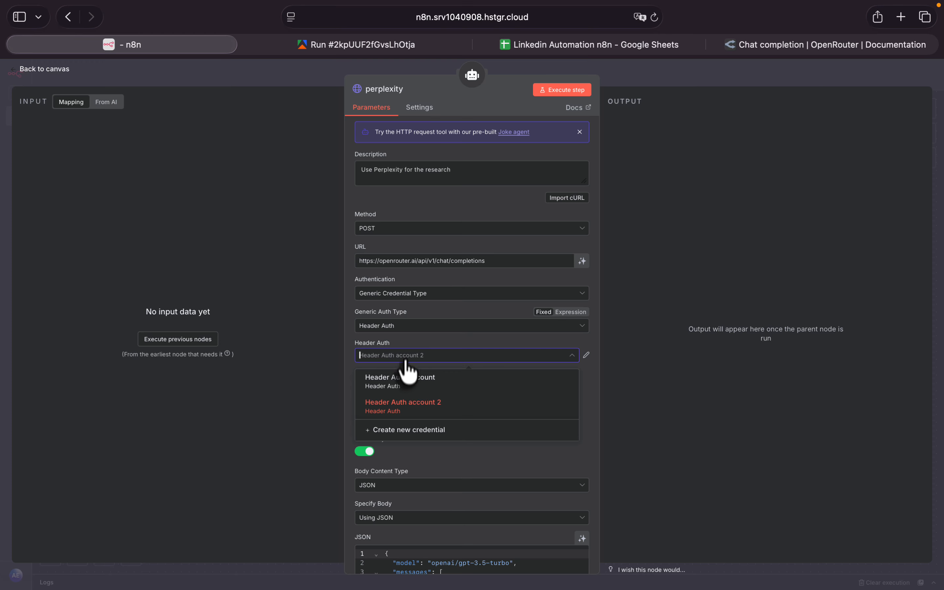
click(464, 436)
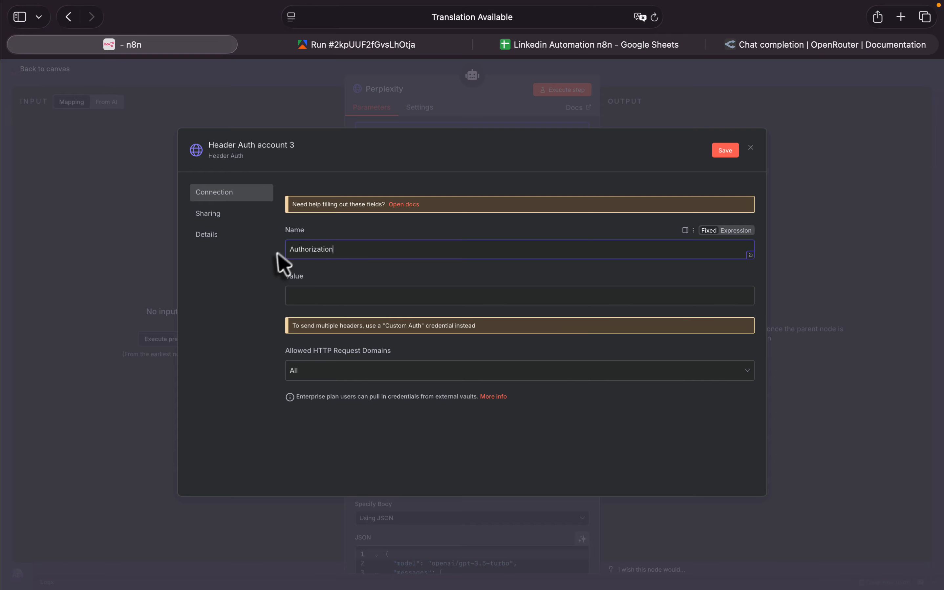
click(355, 298)
text(Bearer)
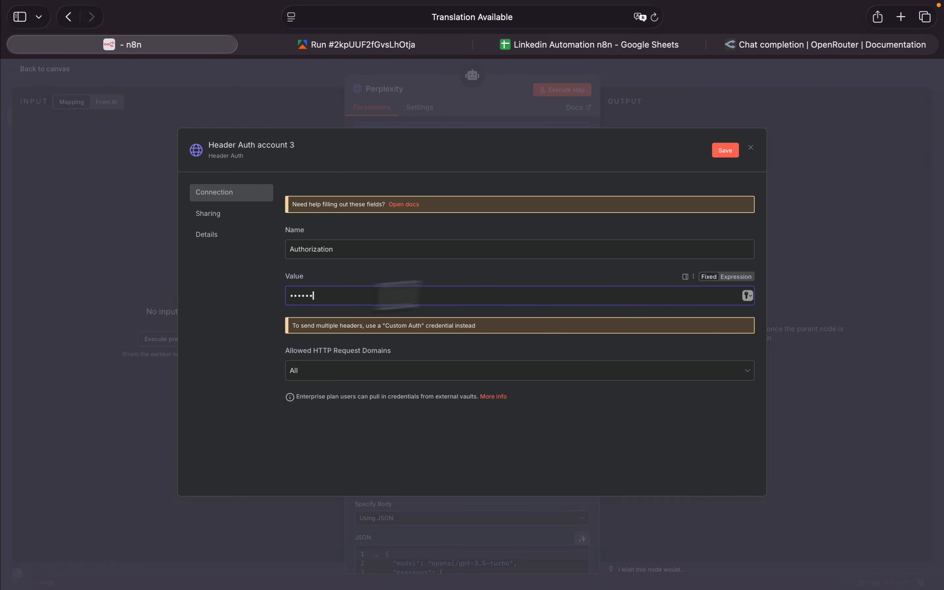
click(742, 277)
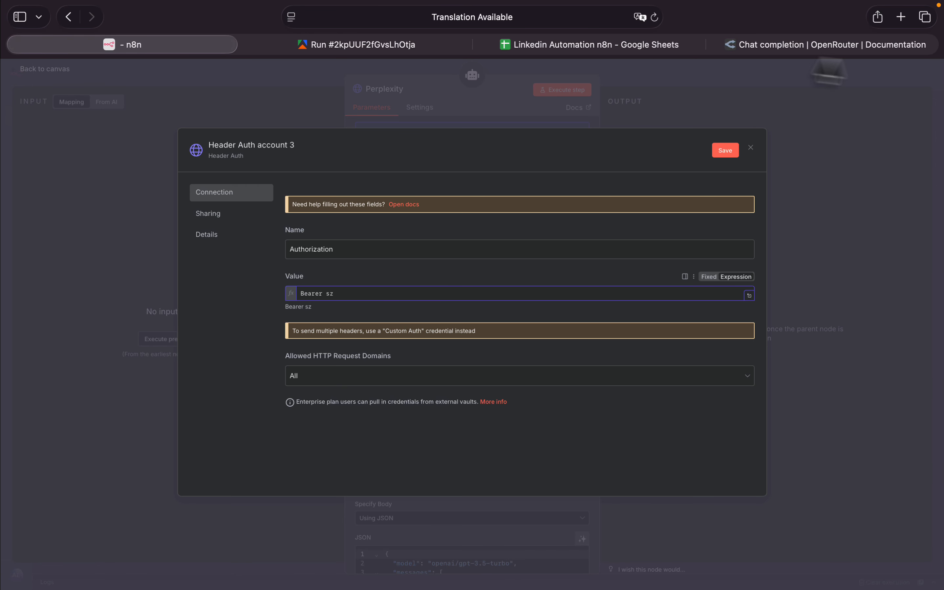
click(751, 147)
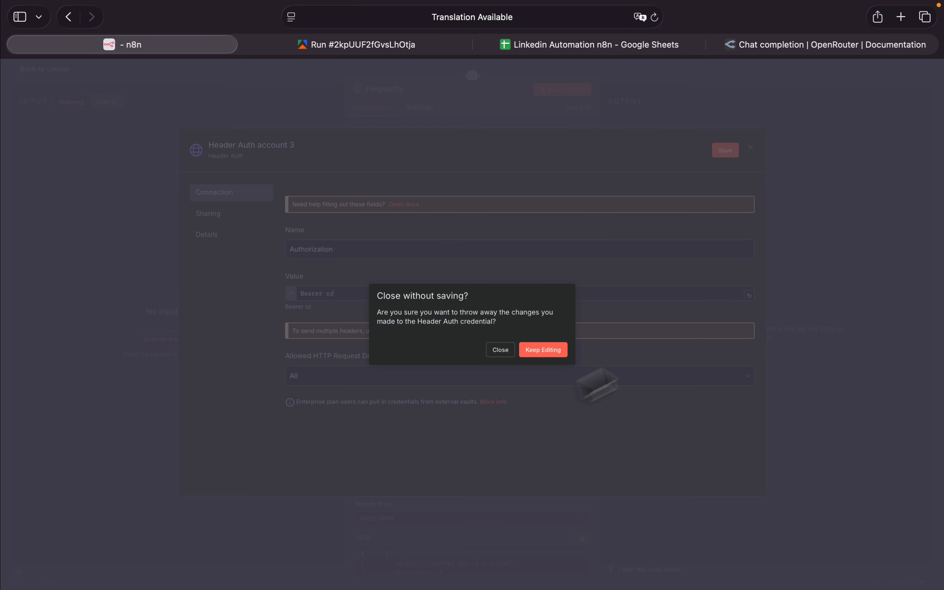
click(496, 350)
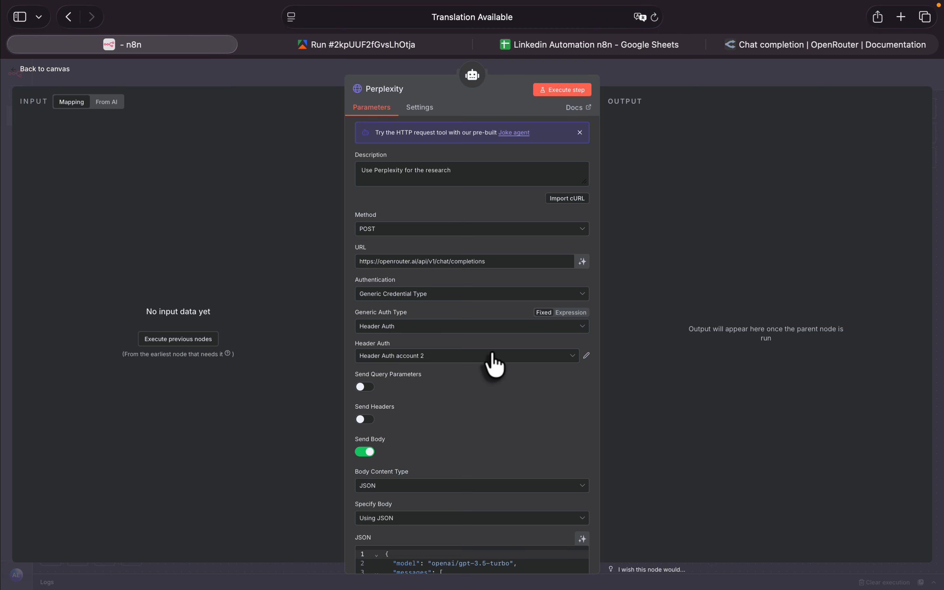
- Select the Header Auth account 2 credential and set the JSON body to be specified using fields below
click(429, 357)
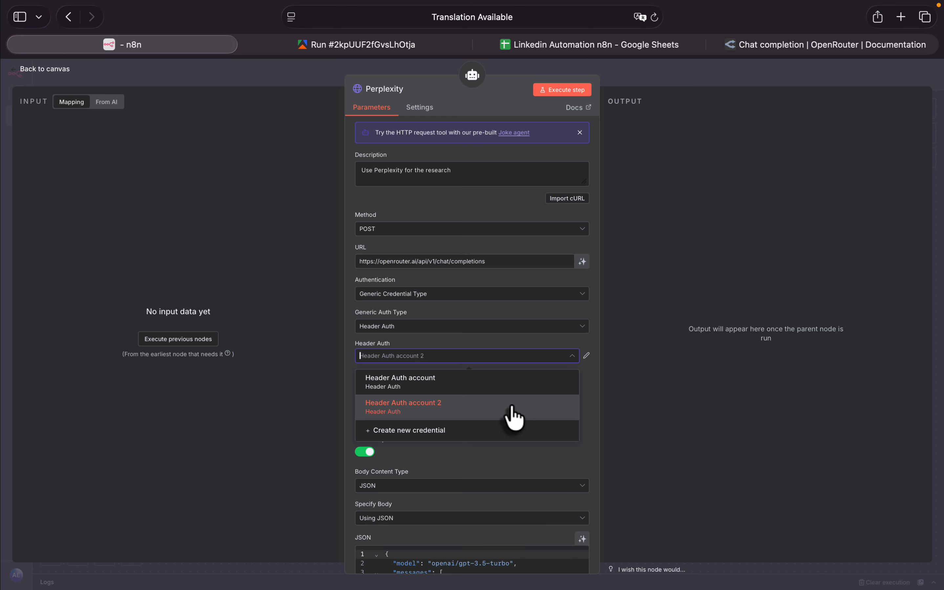
click(444, 416)
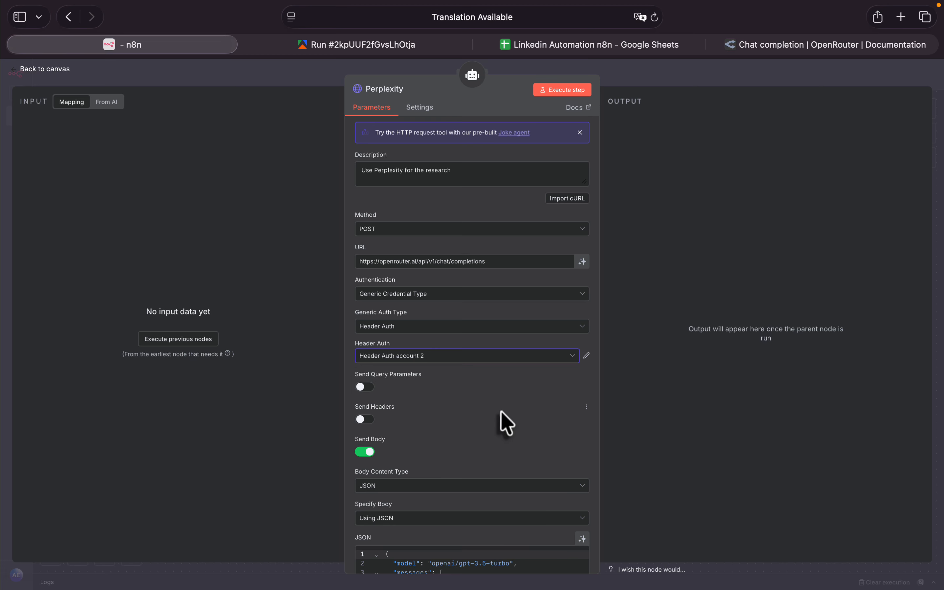
scroll(503, 419, down, 3)
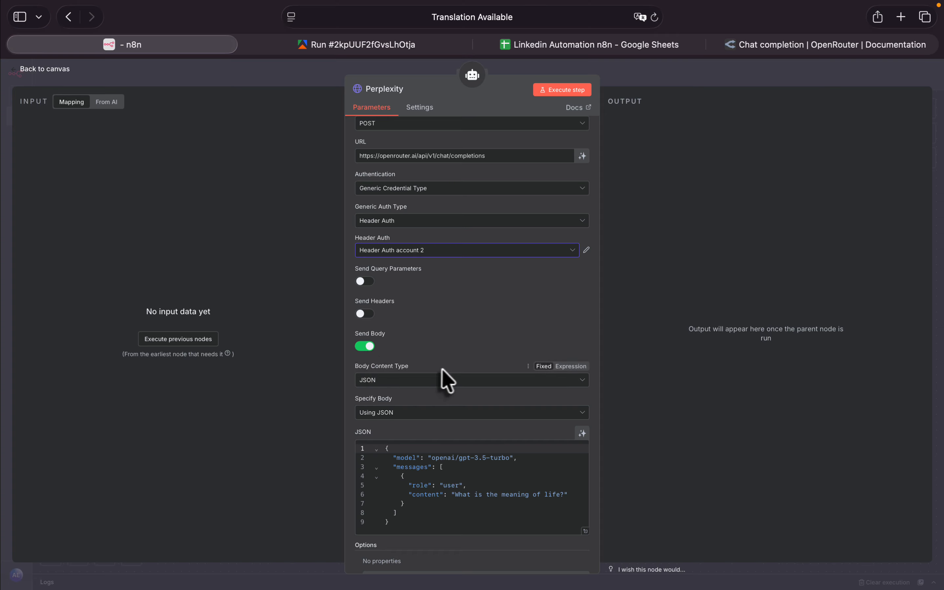
scroll(490, 367, down, 3)
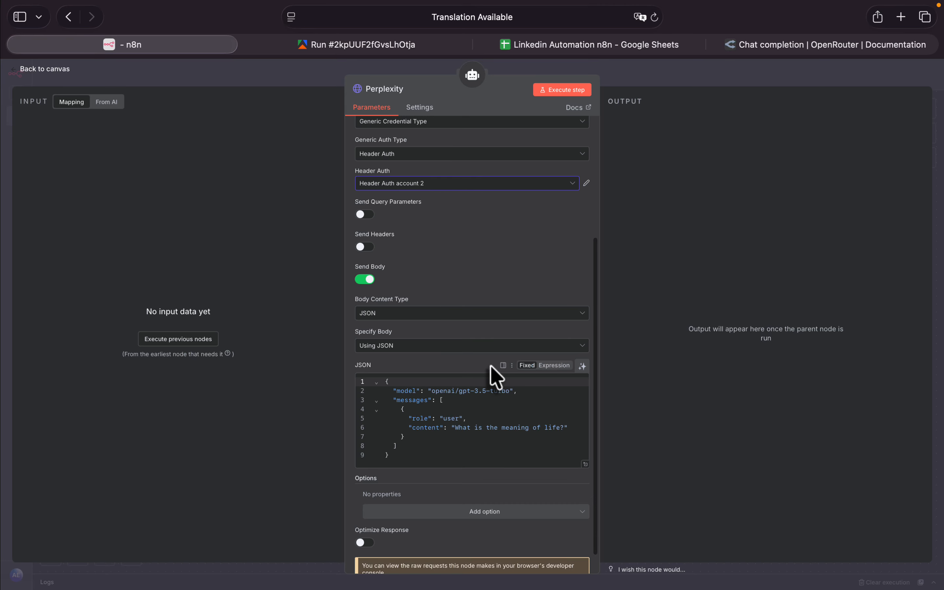
click(410, 348)
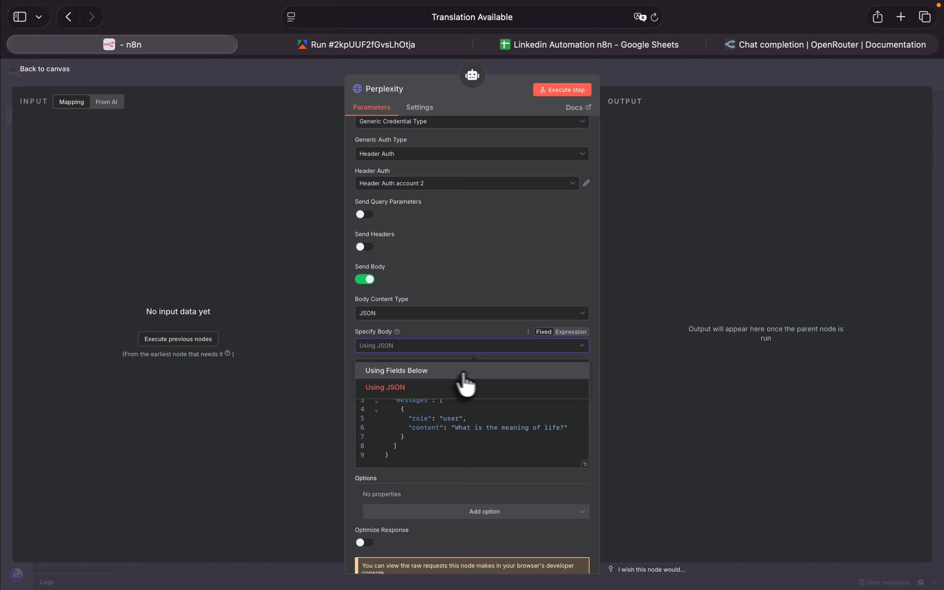
click(452, 381)
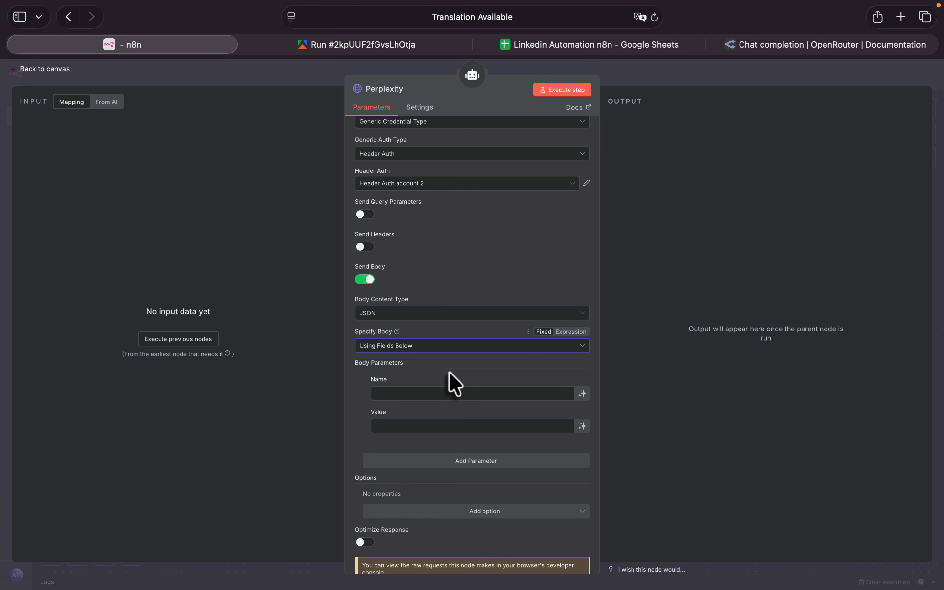
- Name the first body parameter model and give it the value perplexity/sonar, copied from OpenRouter's Perplexity: Sonar model page
scroll(453, 384, down, 1)
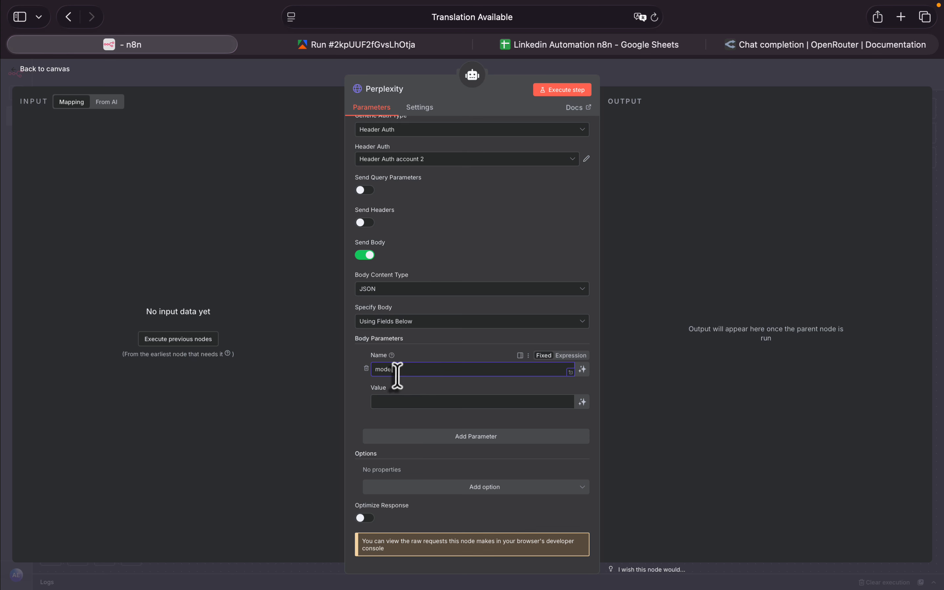
click(386, 401)
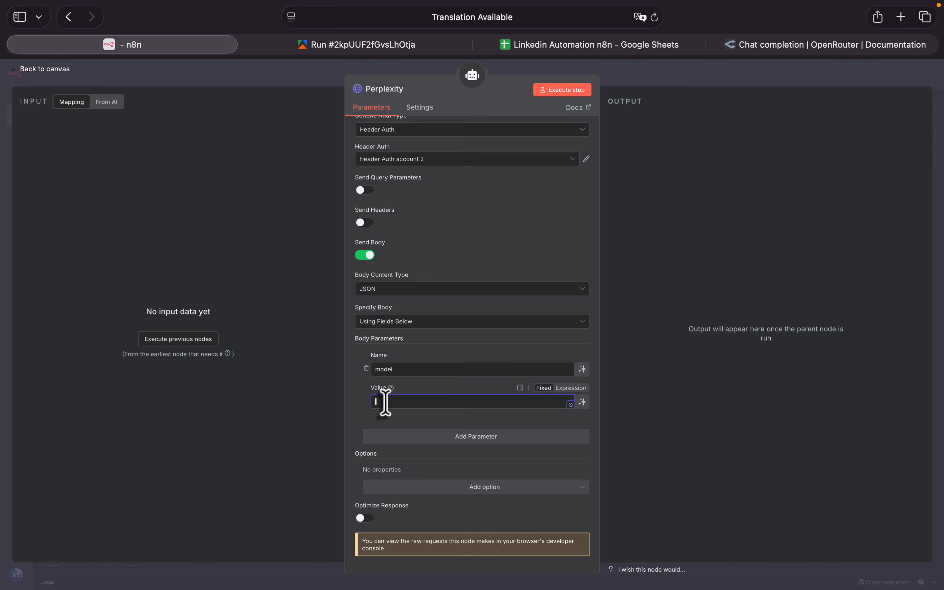
click(801, 47)
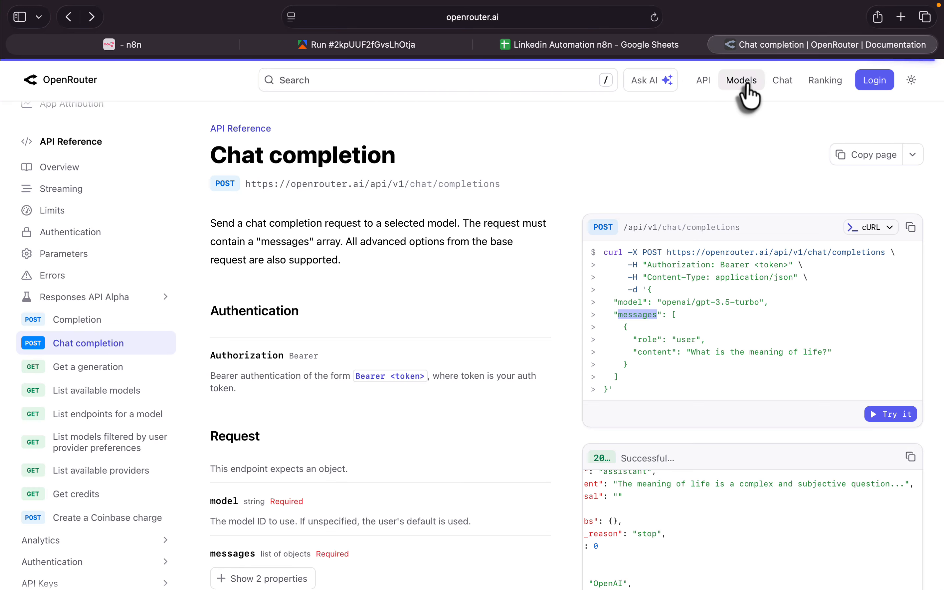
click(746, 87)
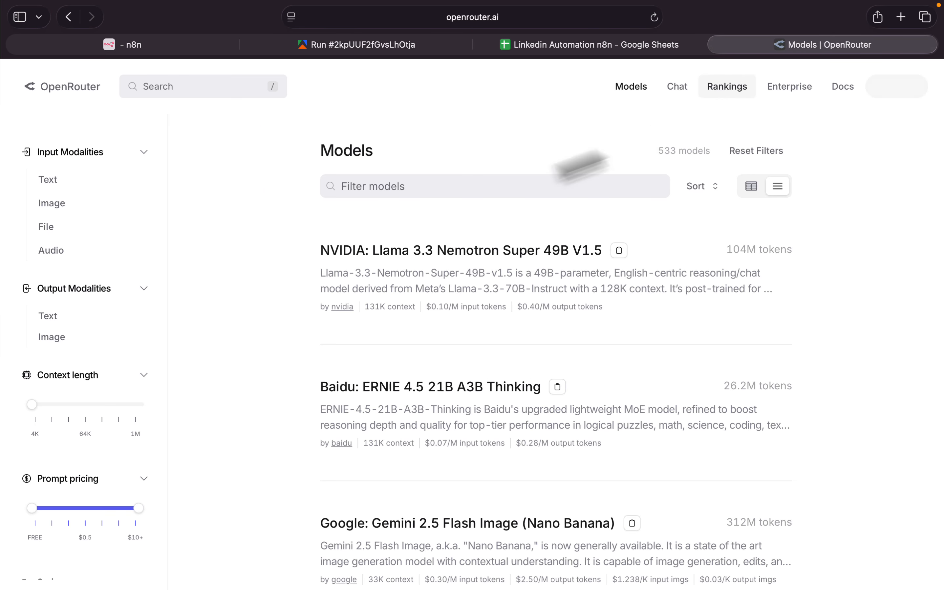
click(501, 182)
text(perp)
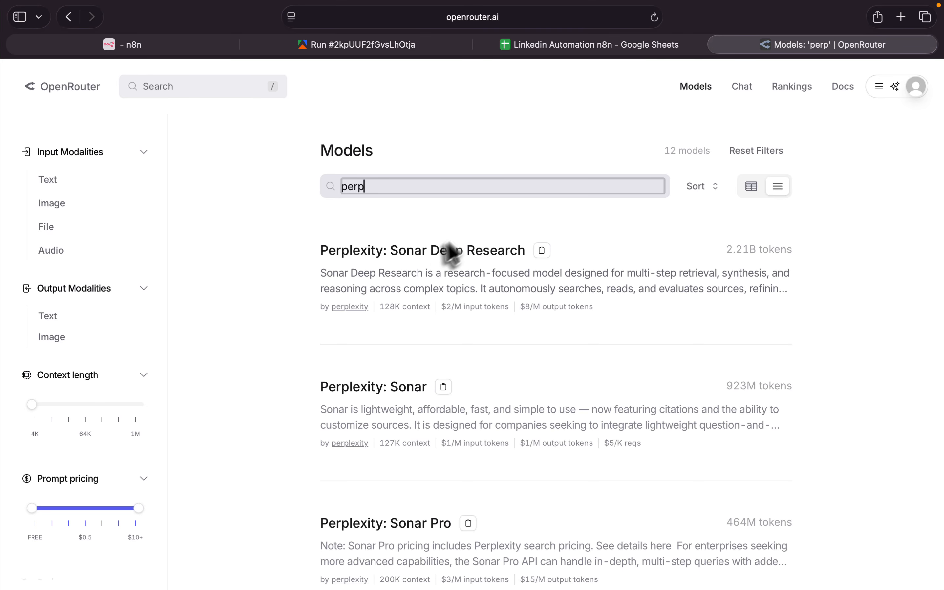
click(398, 402)
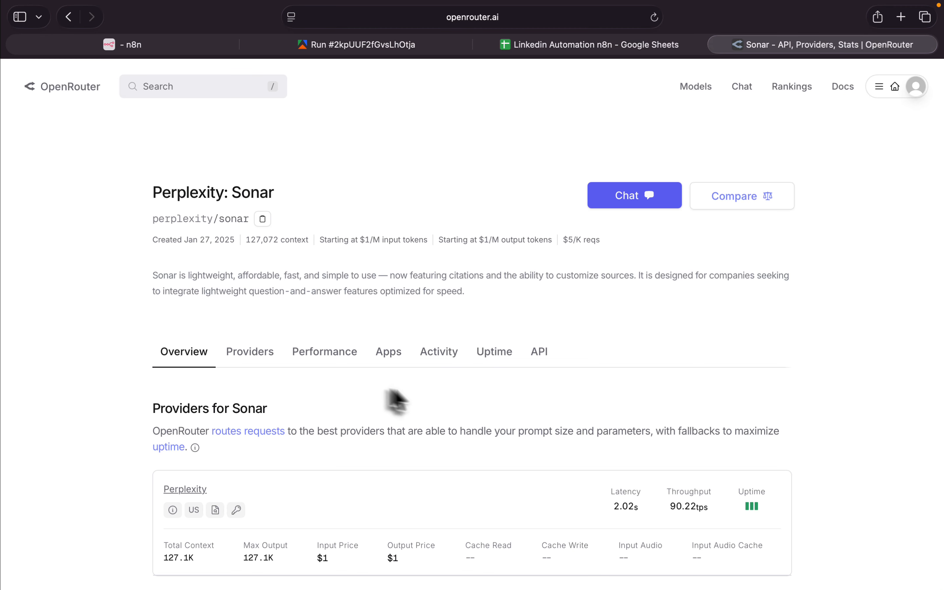
click(264, 221)
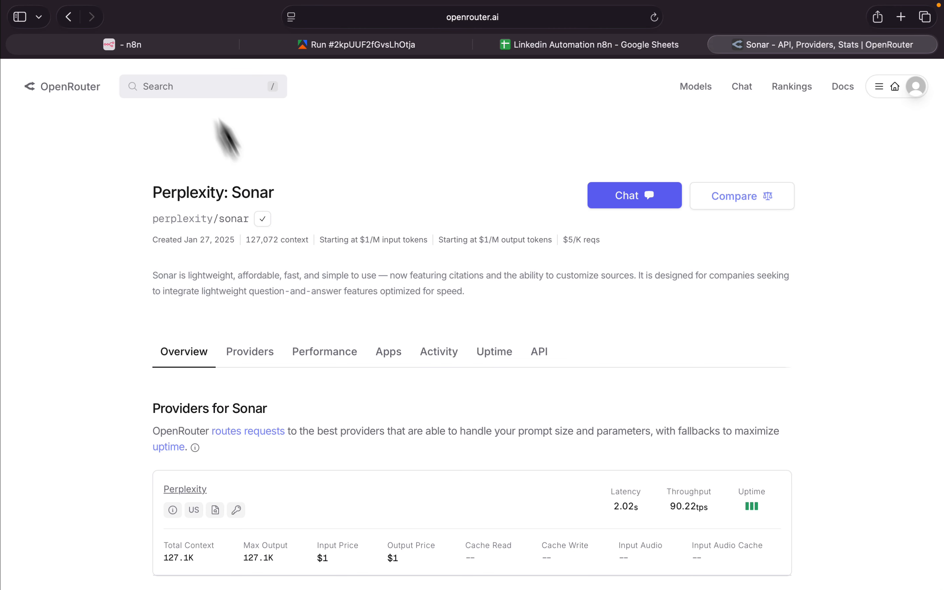
click(181, 44)
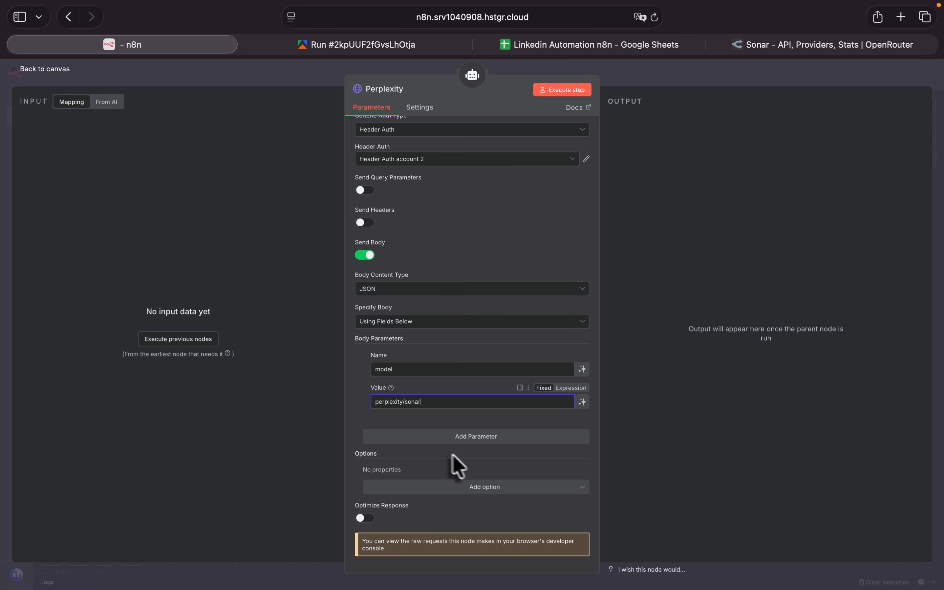
- Add a second body parameter to the perplexity tool and open the Chat completion page in OpenRouter's API reference
click(500, 437)
scroll(501, 447, down, 3)
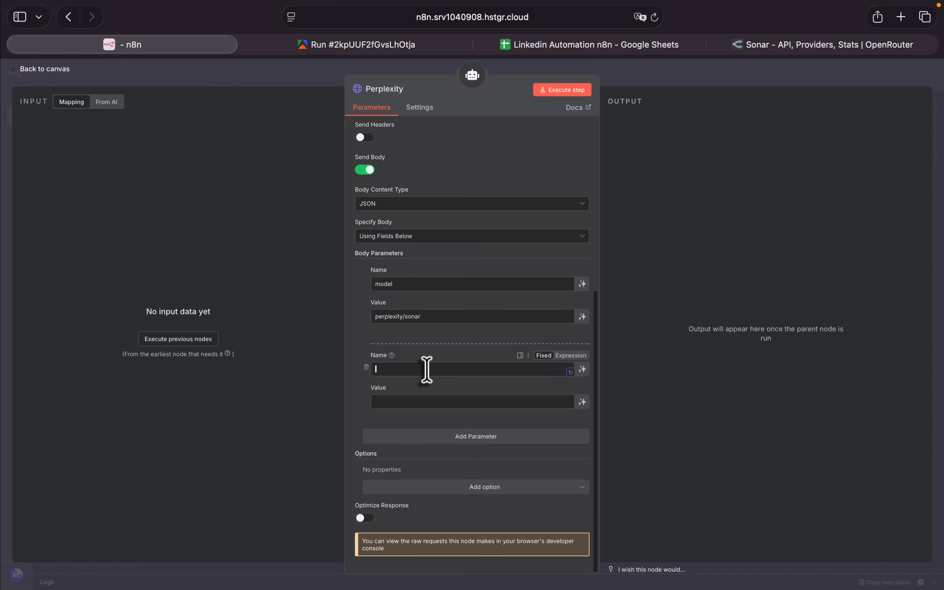
click(784, 46)
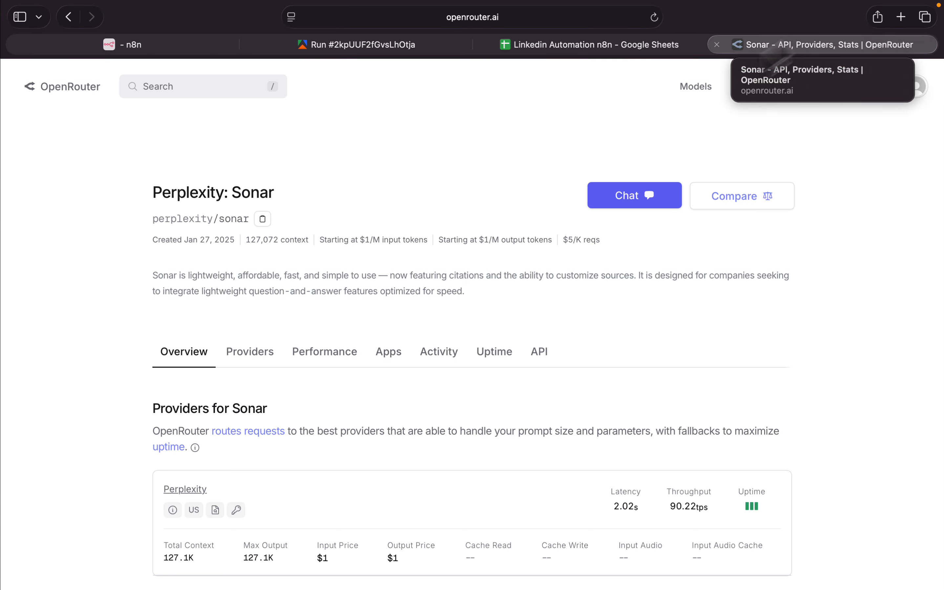
click(844, 93)
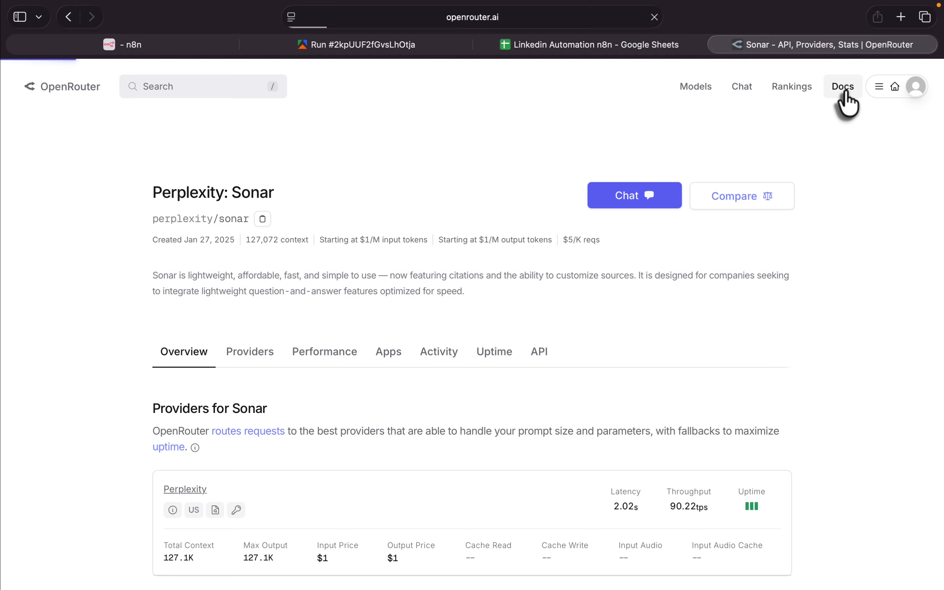
scroll(74, 480, down, 6)
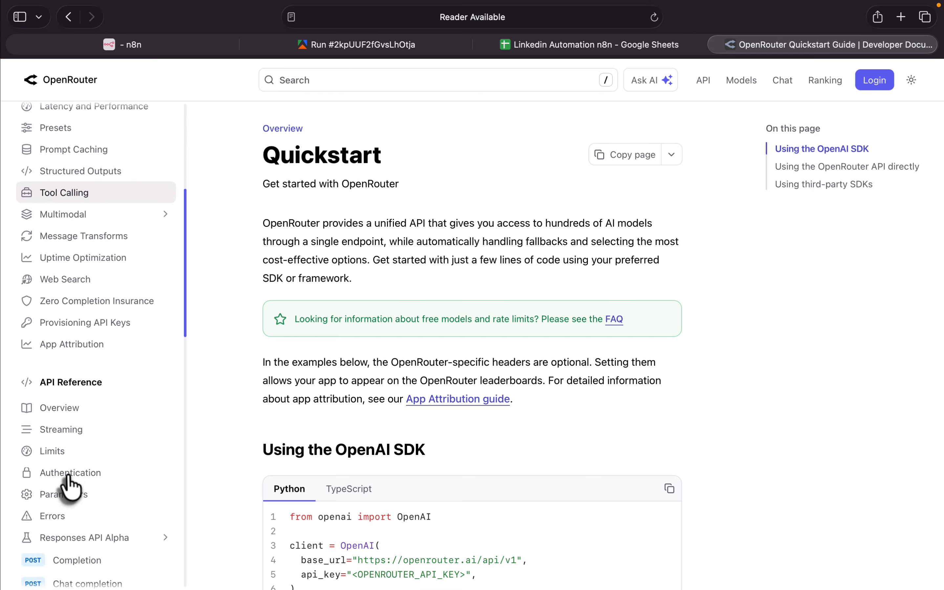
scroll(69, 475, down, 4)
click(92, 382)
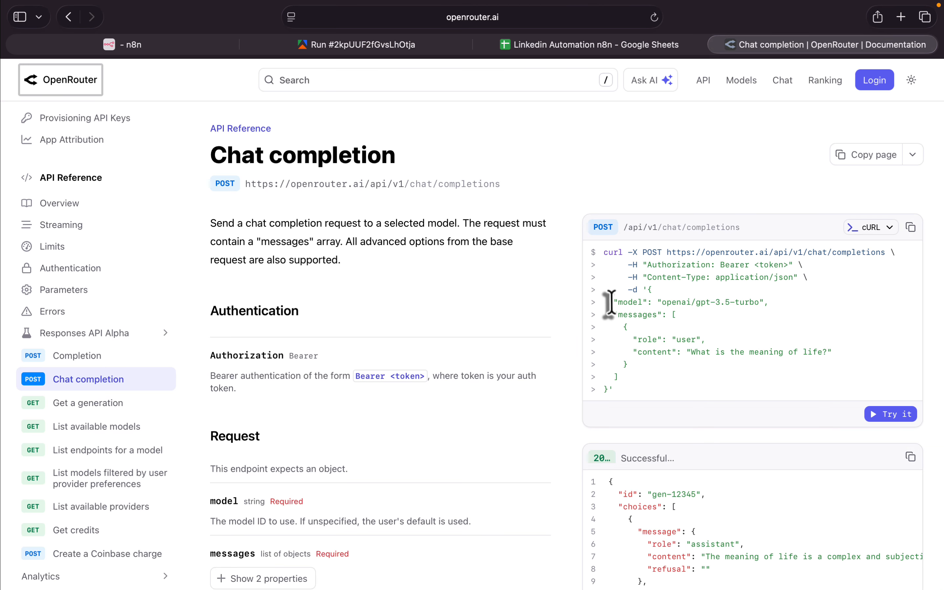
- Compare the model line of the Chat completion cURL example with the perplexity tool's model body parameter
drag(608, 302, 769, 305)
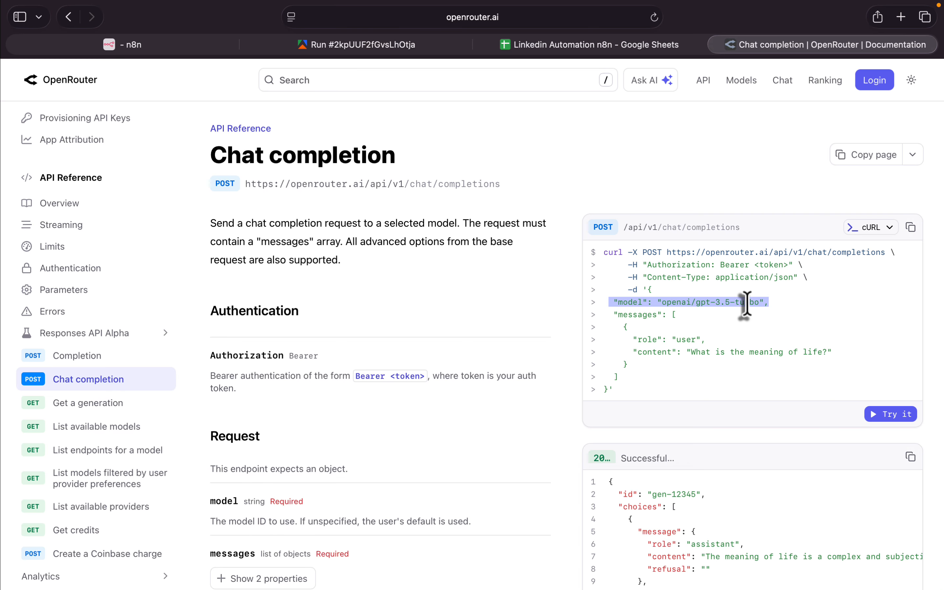
click(171, 49)
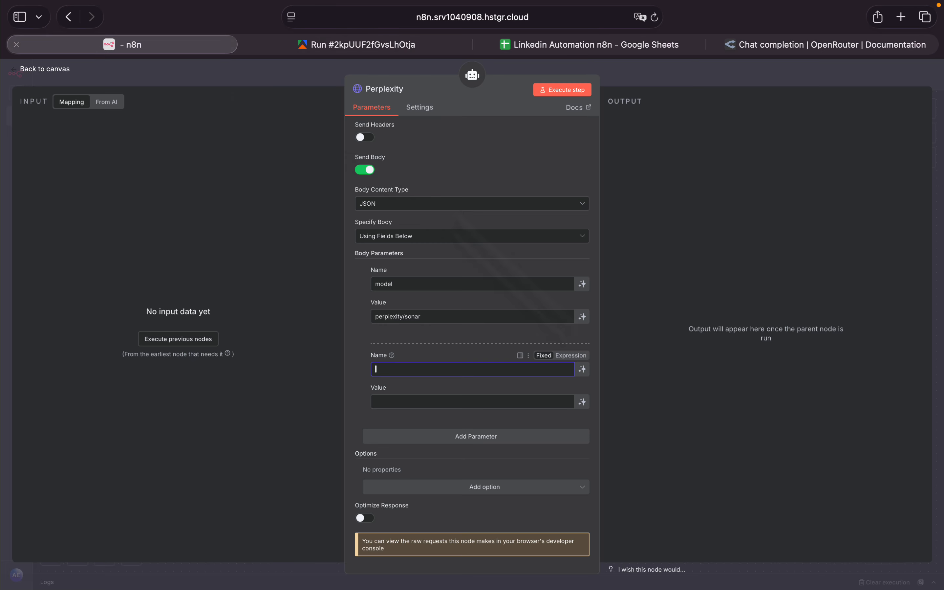
double_click(424, 316)
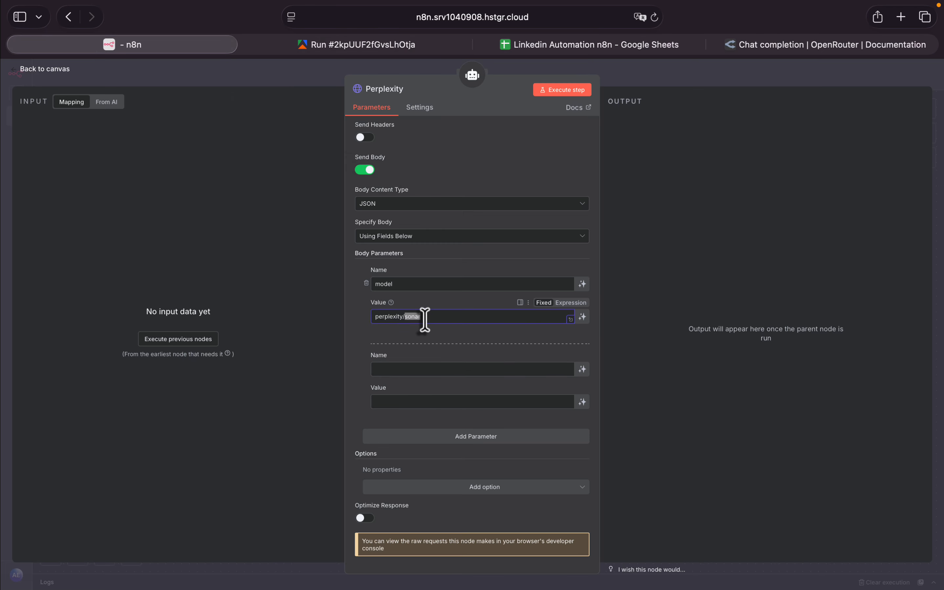
click(392, 370)
- Examine how role and content are nested in the messages array of OpenRouter's cURL example, and the content of its sample response
click(807, 45)
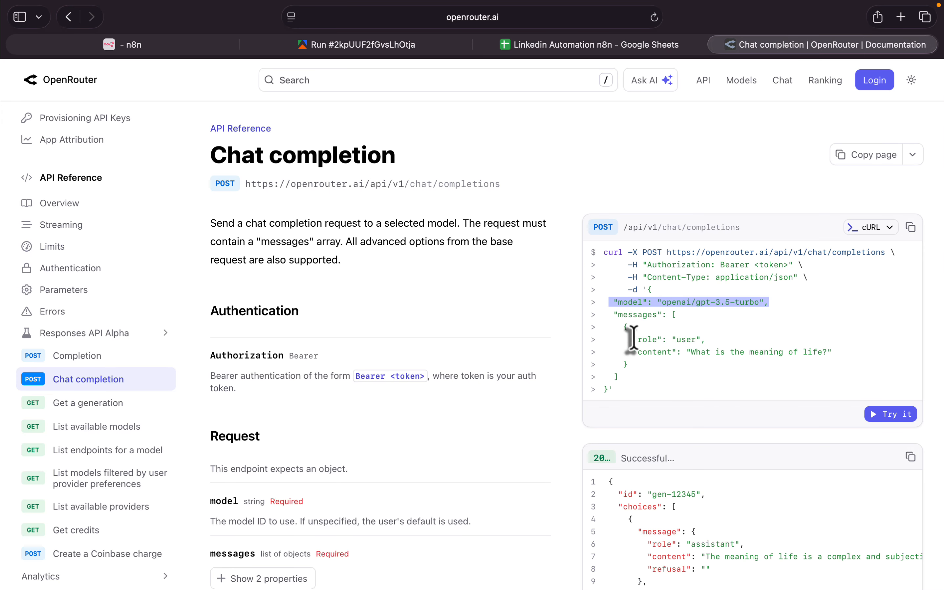
drag(631, 343, 719, 342)
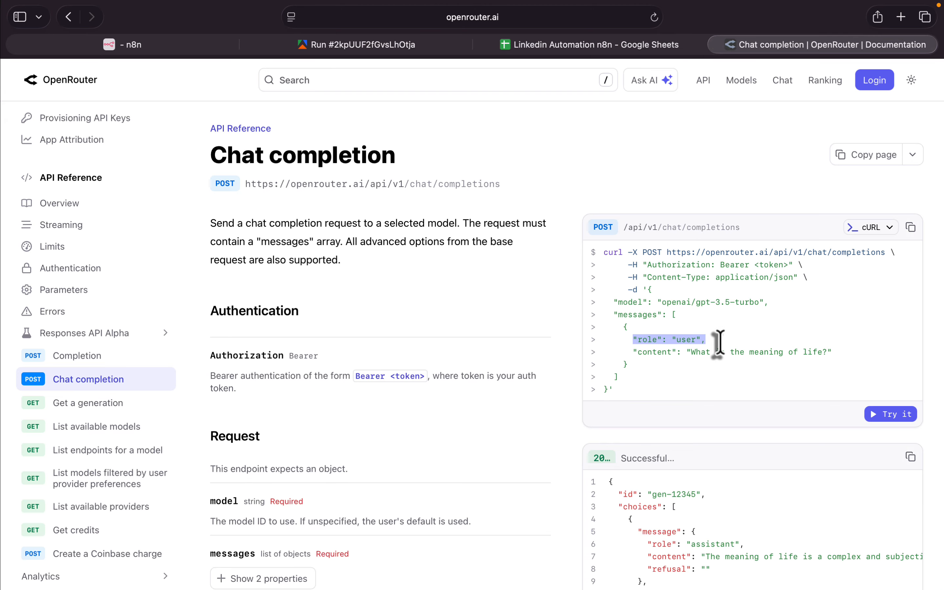
drag(630, 352, 693, 357)
drag(799, 353, 838, 354)
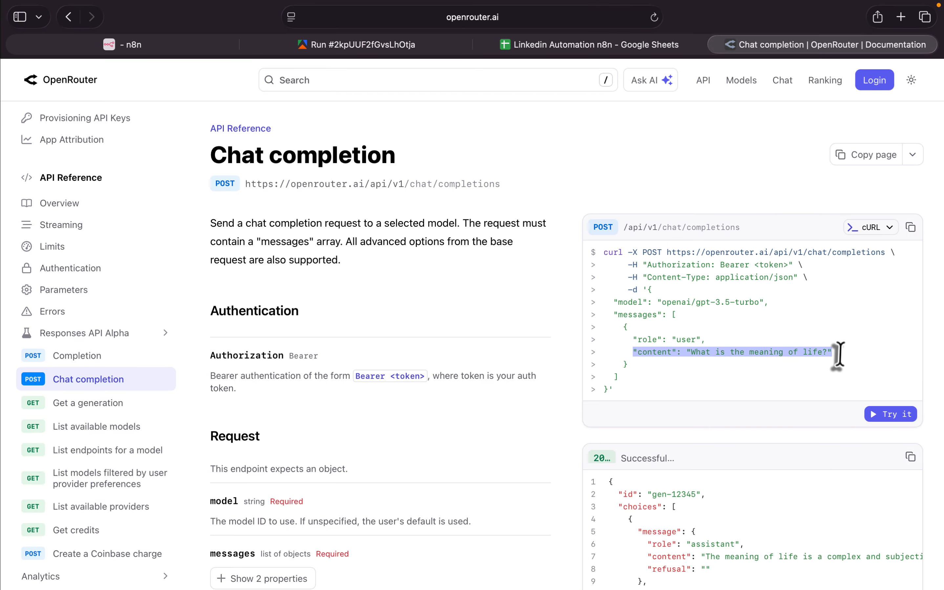
click(714, 353)
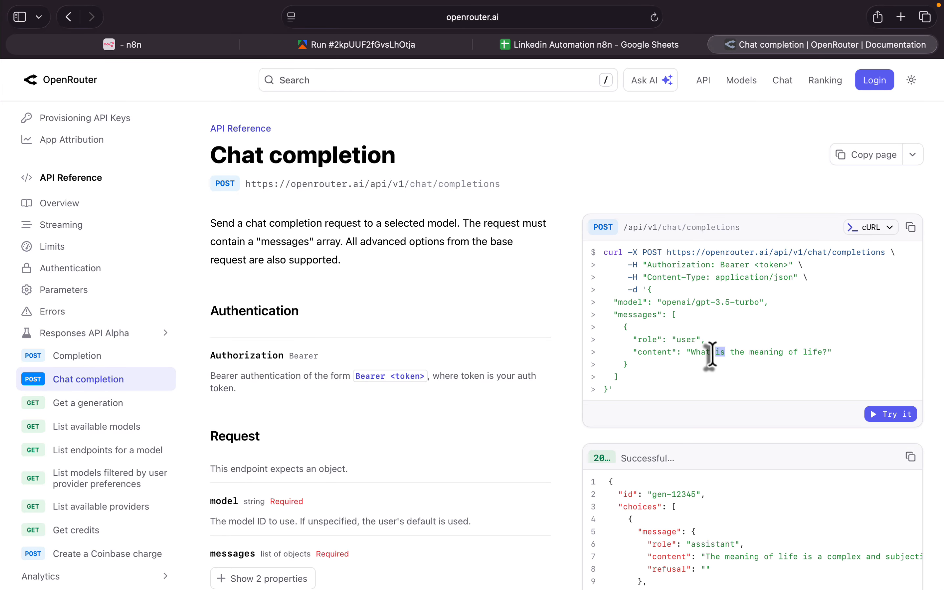
double_click(720, 351)
scroll(933, 326, down, 3)
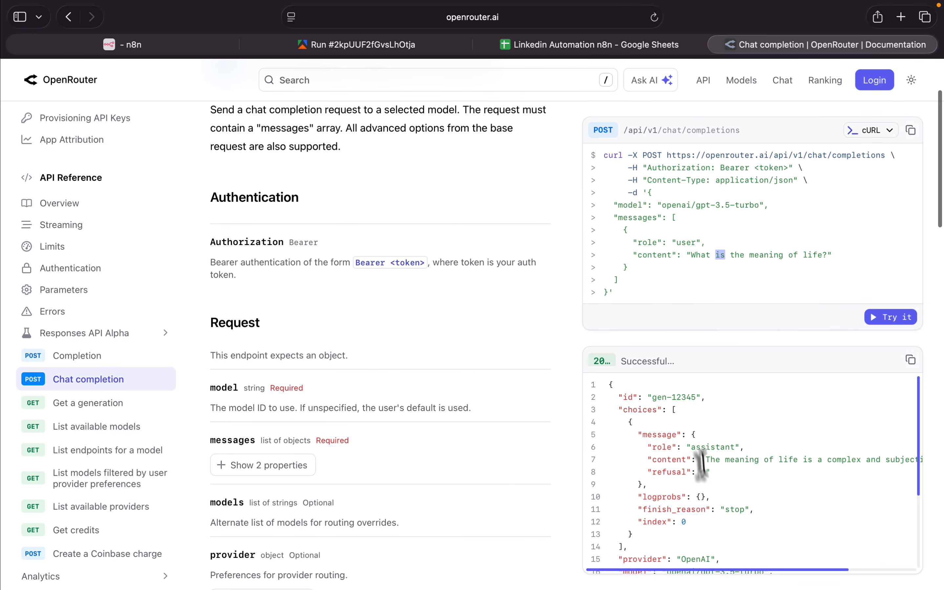
drag(701, 459, 893, 459)
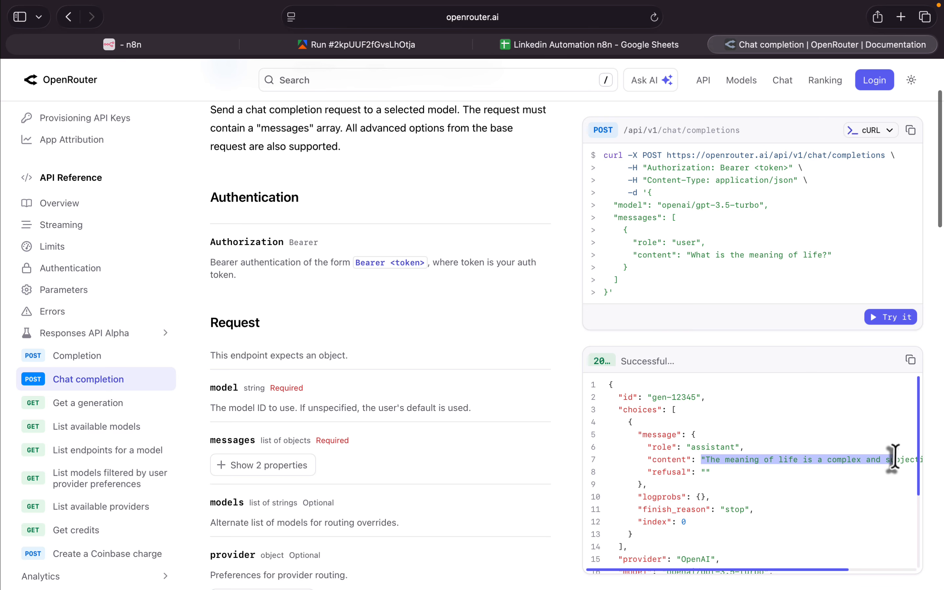
double_click(647, 242)
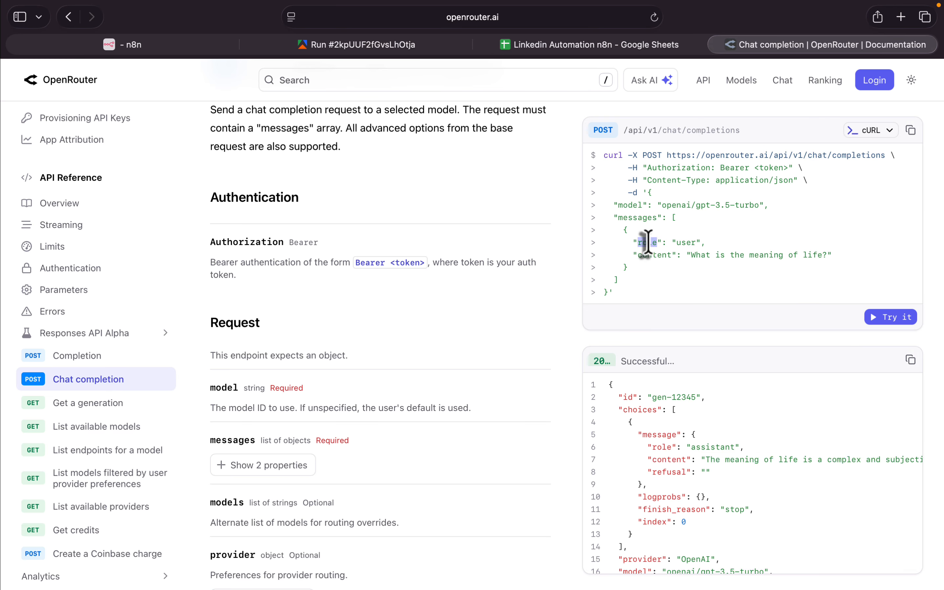
double_click(687, 243)
drag(826, 256, 689, 253)
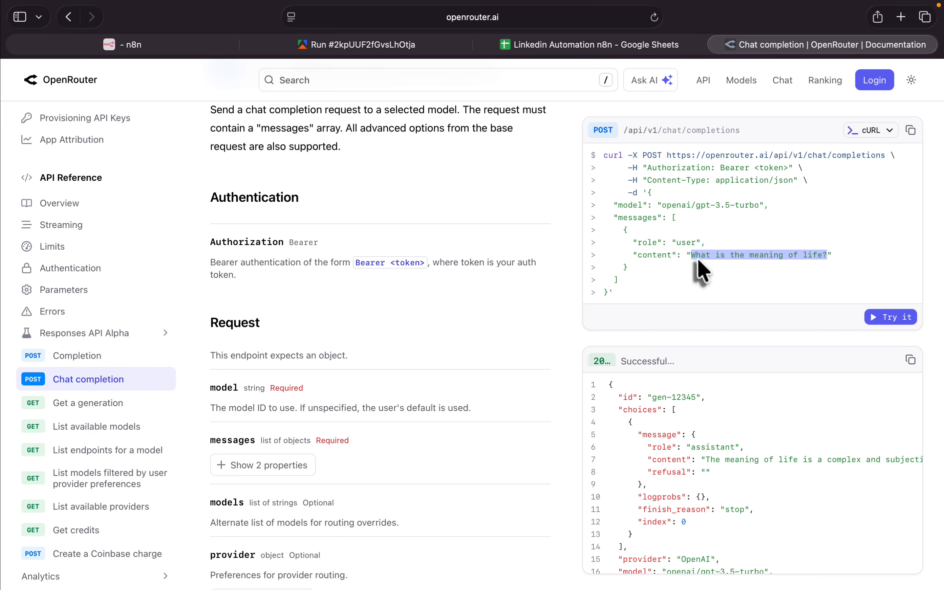
triple_click(638, 240)
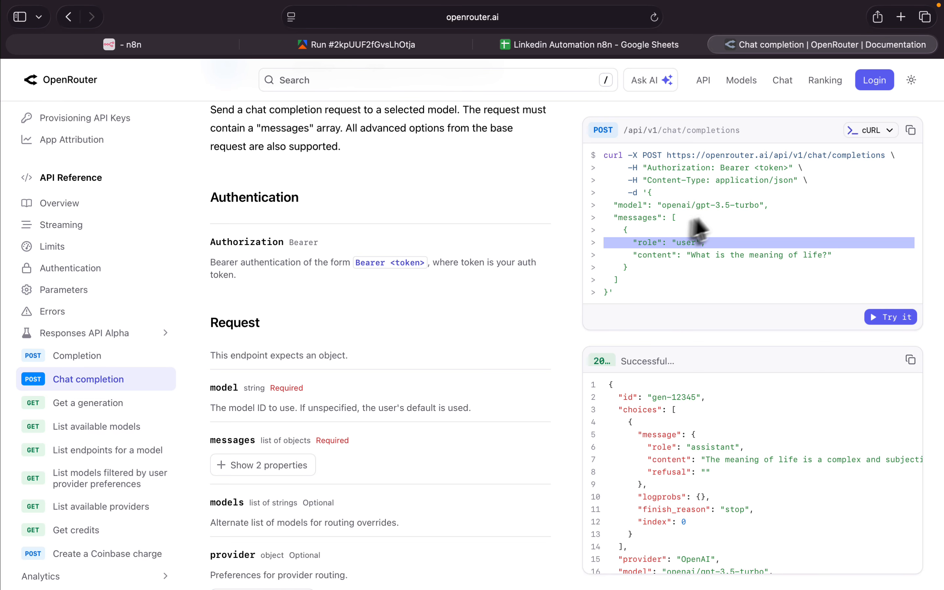
scroll(666, 222, down, 2)
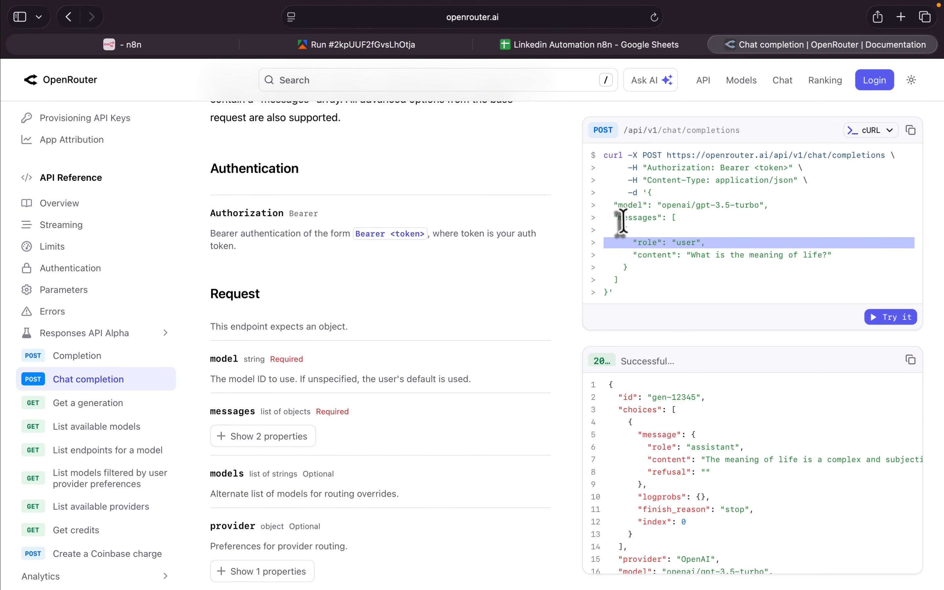
double_click(622, 221)
click(670, 218)
drag(670, 218, 684, 280)
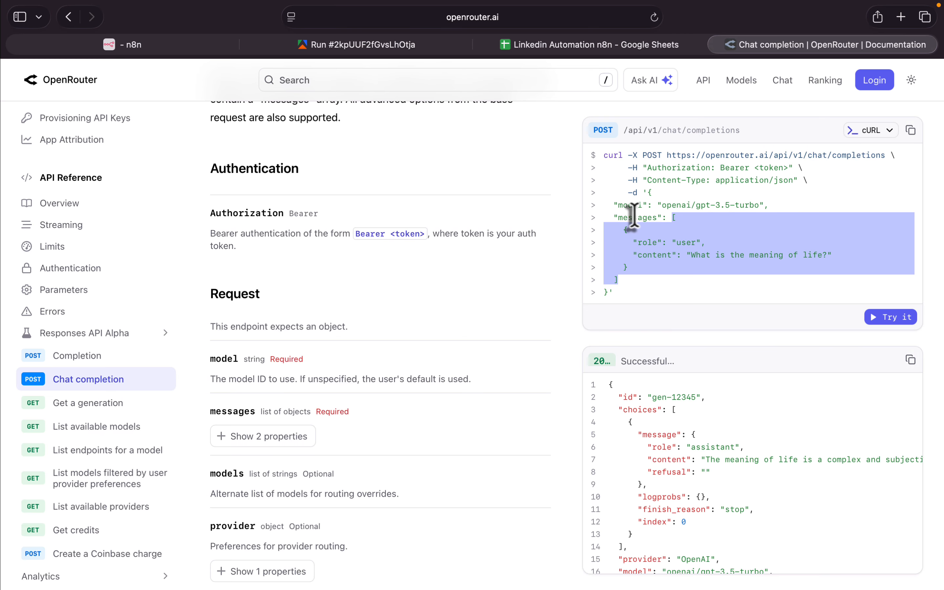
- Name the perplexity tool's second body parameter messages.role[0]
click(171, 45)
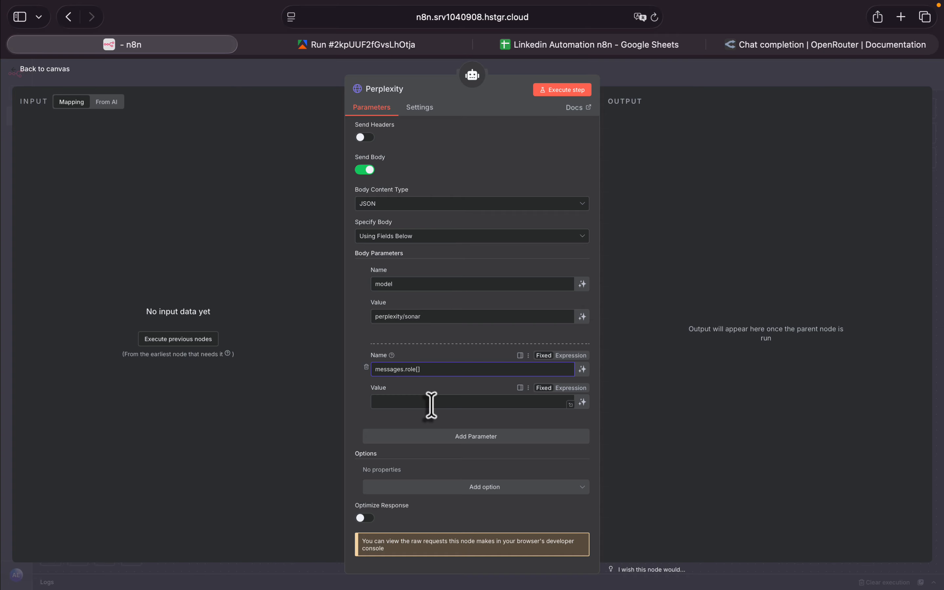
text(])
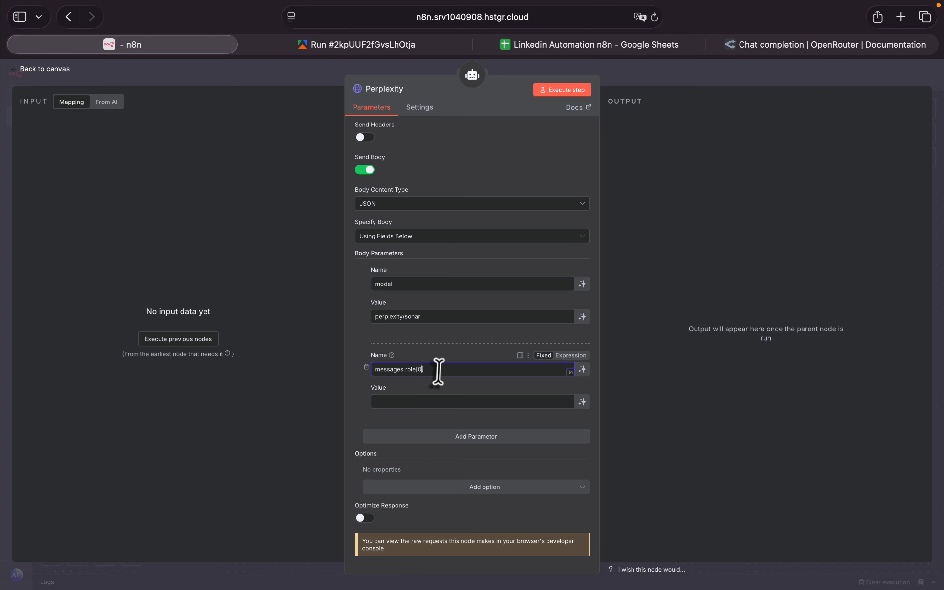
- Add a third body parameter named messages.content[0], adapting the copied messages.role[0] name with the content key from OpenRouter's cURL example
click(477, 436)
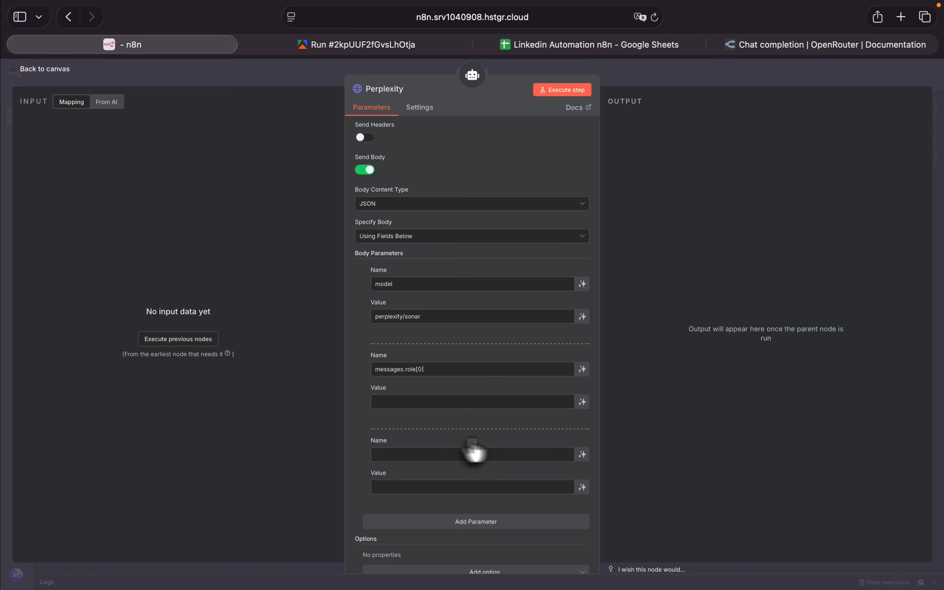
triple_click(435, 369)
key(cmd+c)
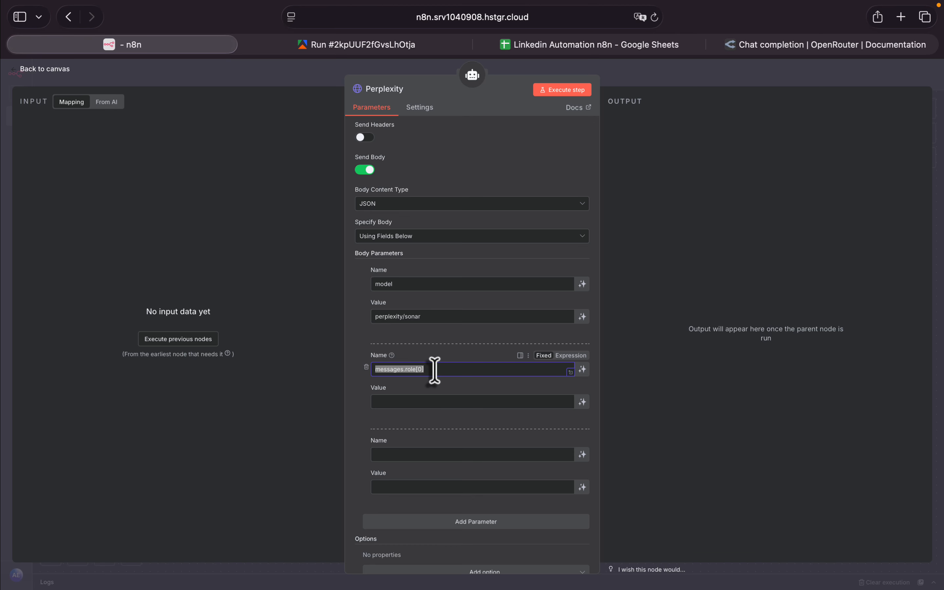
click(419, 453)
key(cmd+v)
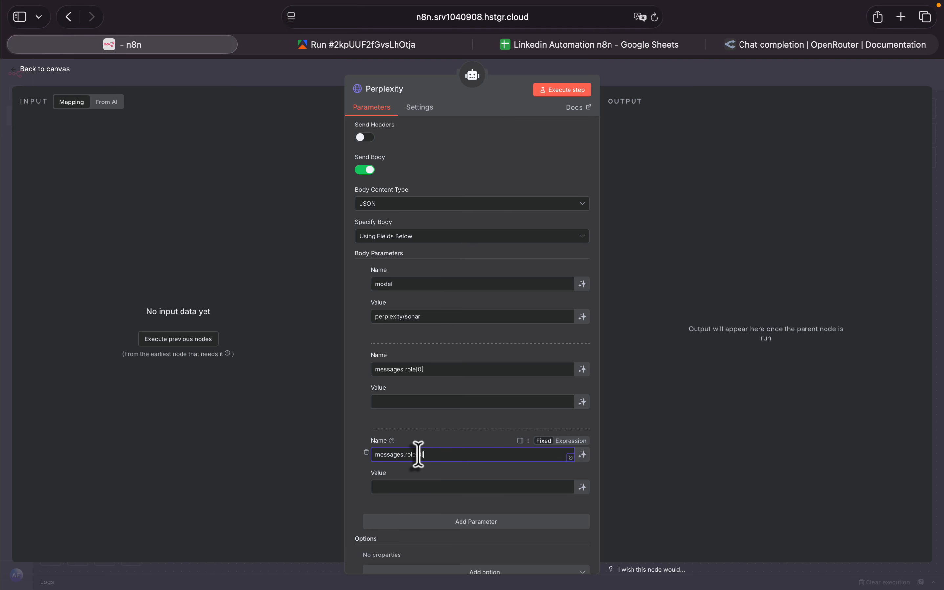
click(784, 46)
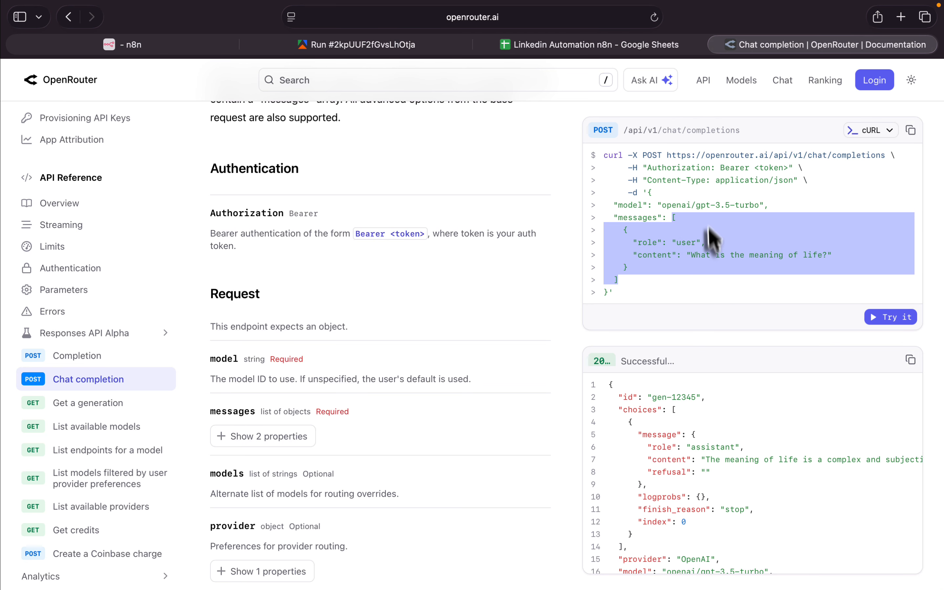
click(676, 244)
double_click(655, 255)
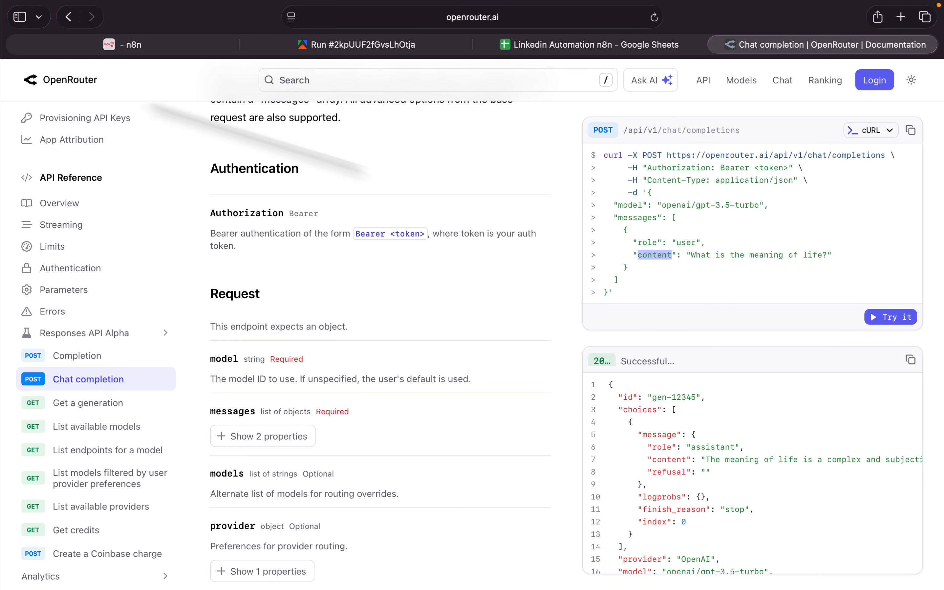
click(152, 51)
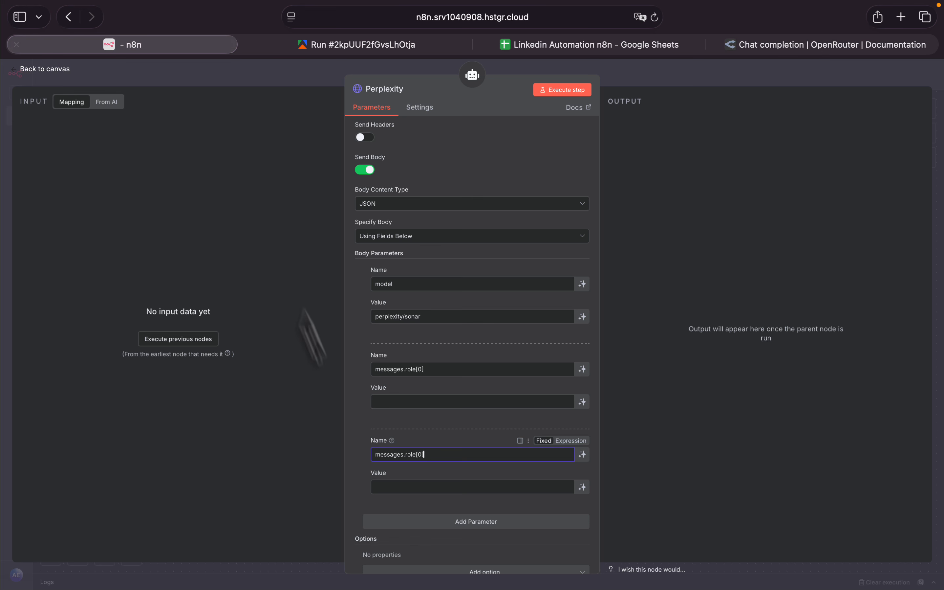
double_click(409, 454)
click(409, 454)
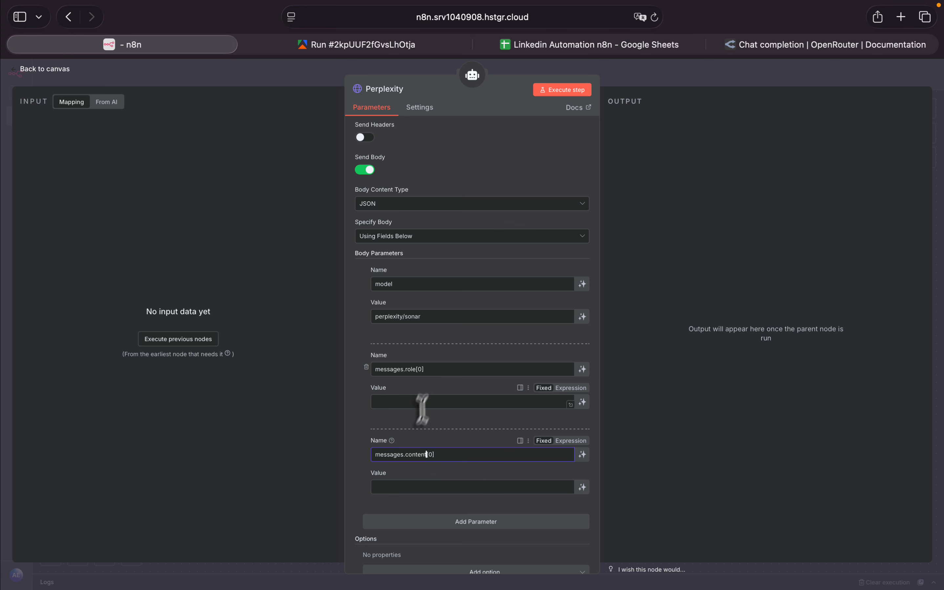
- Set the value of the messages.role[0] body parameter to user, copied from OpenRouter's cURL example
click(431, 369)
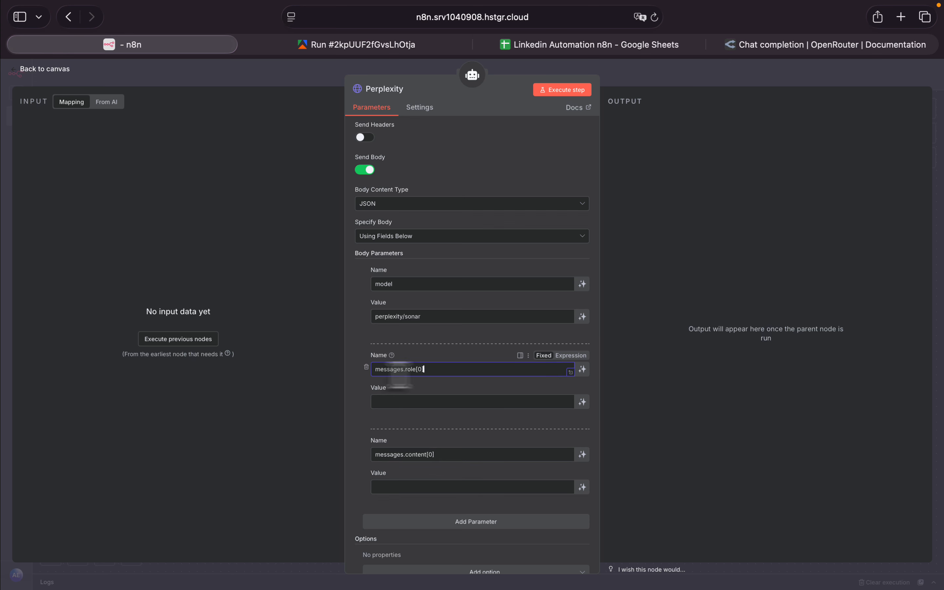
click(751, 45)
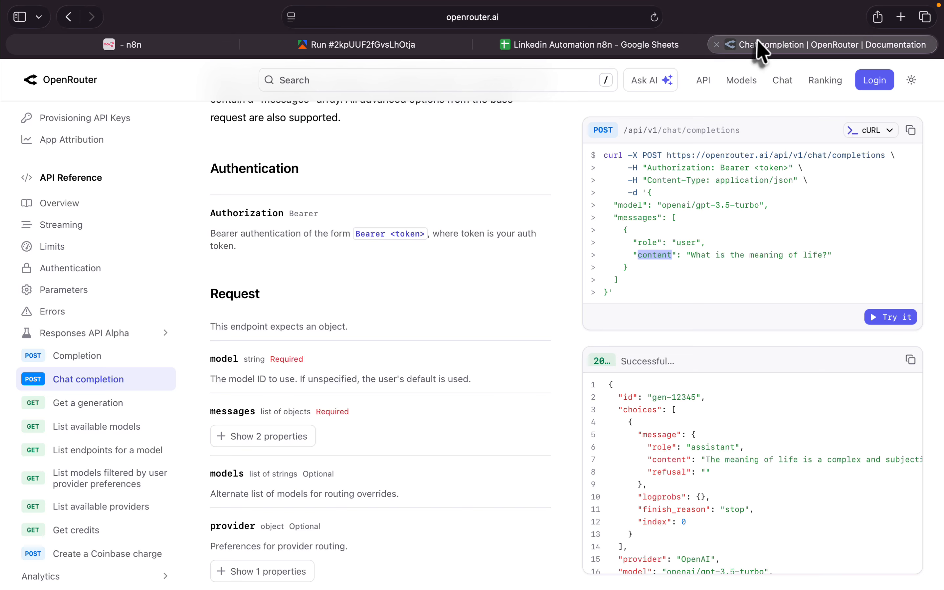
right_click(677, 243)
click(719, 305)
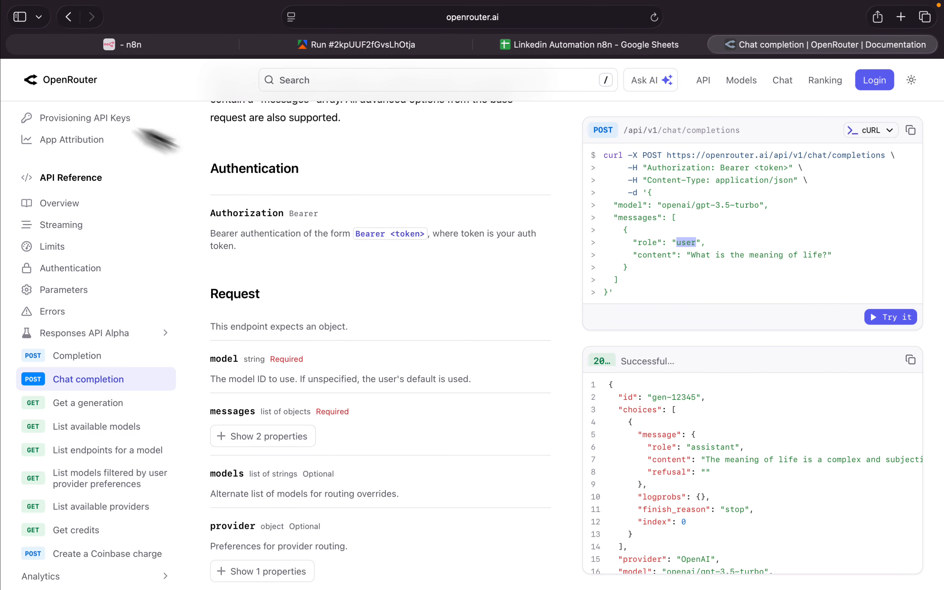
click(140, 44)
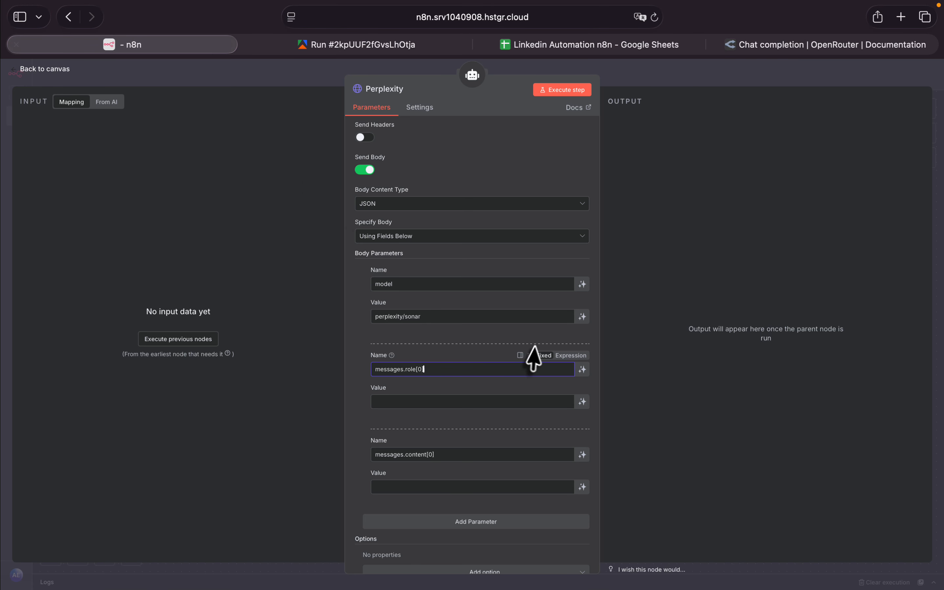
click(432, 399)
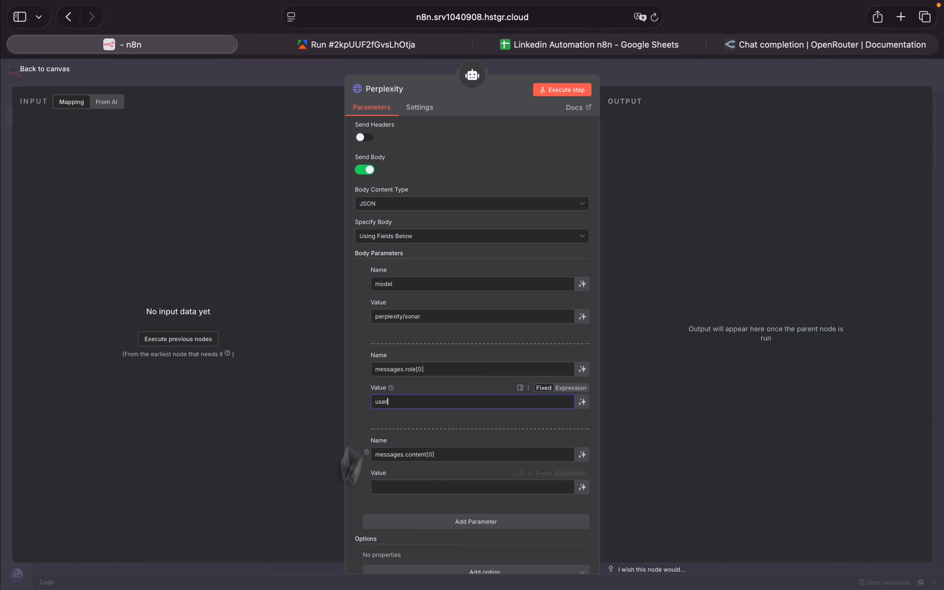
- Let the model define the value of the messages.content[0] body parameter automatically, and return to the workflow canvas
click(435, 488)
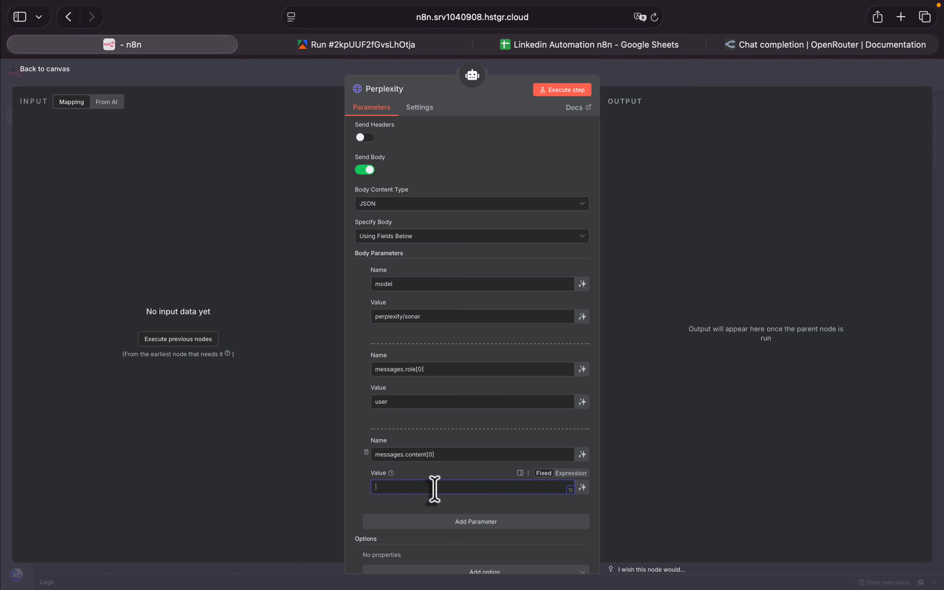
click(582, 488)
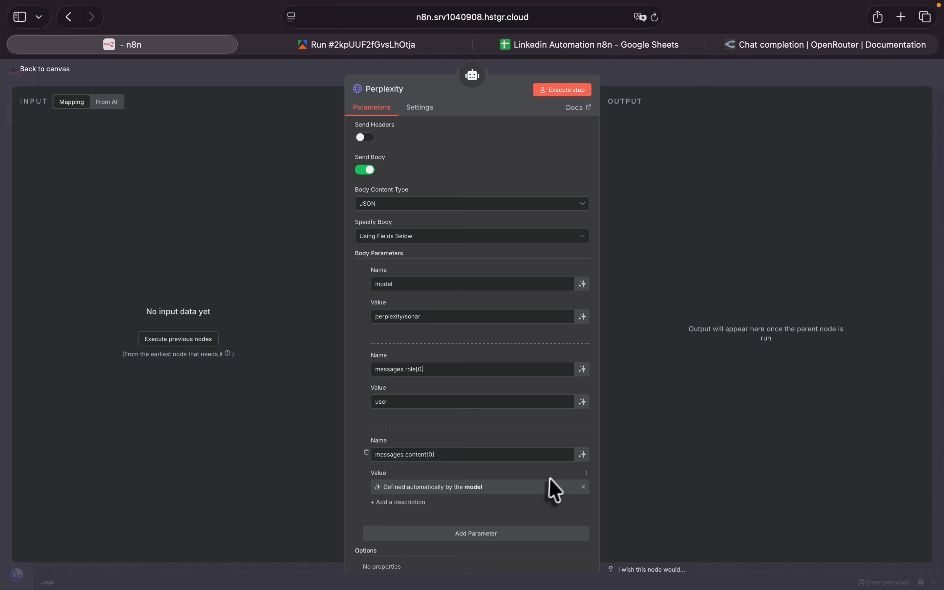
scroll(514, 476, down, 5)
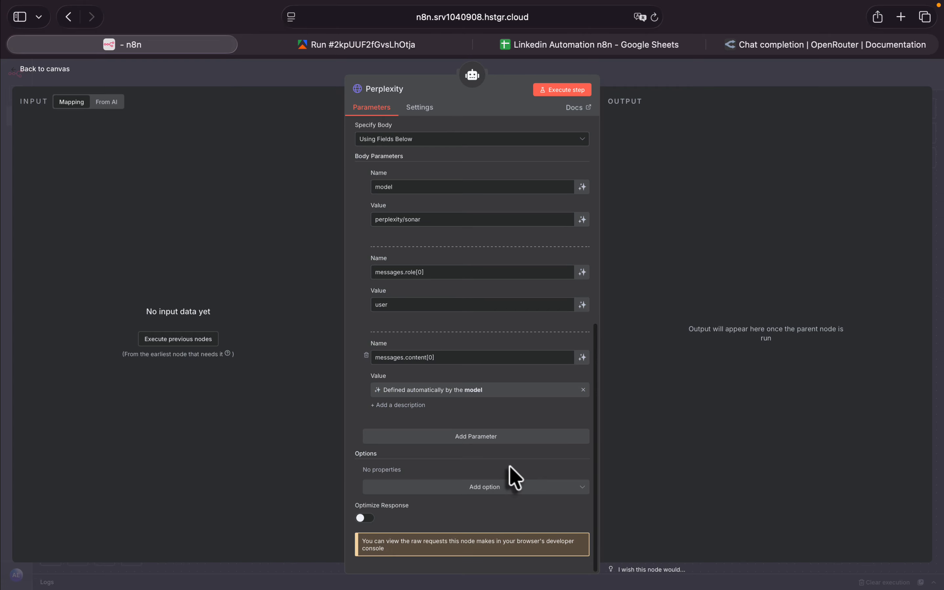
scroll(514, 477, up, 15)
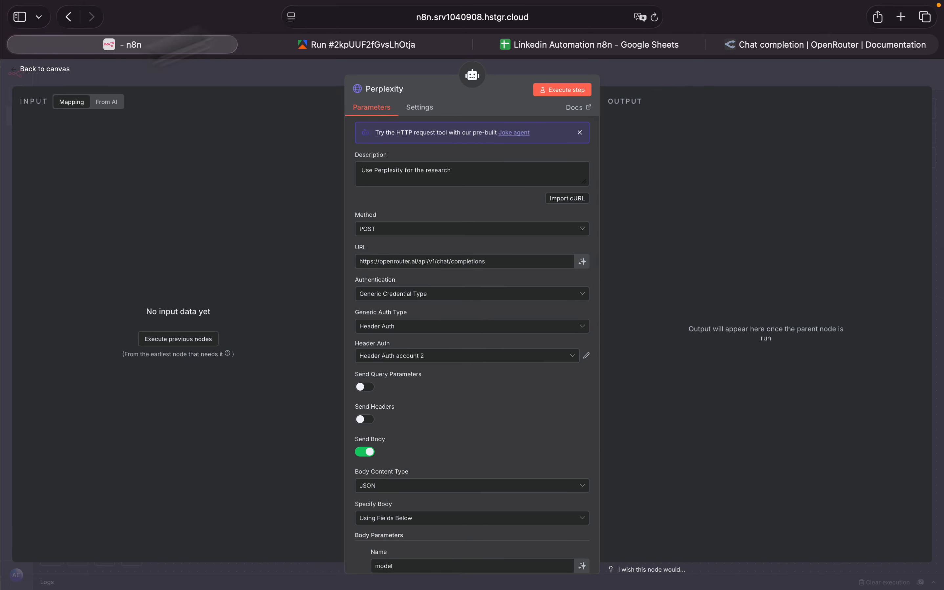
click(16, 70)
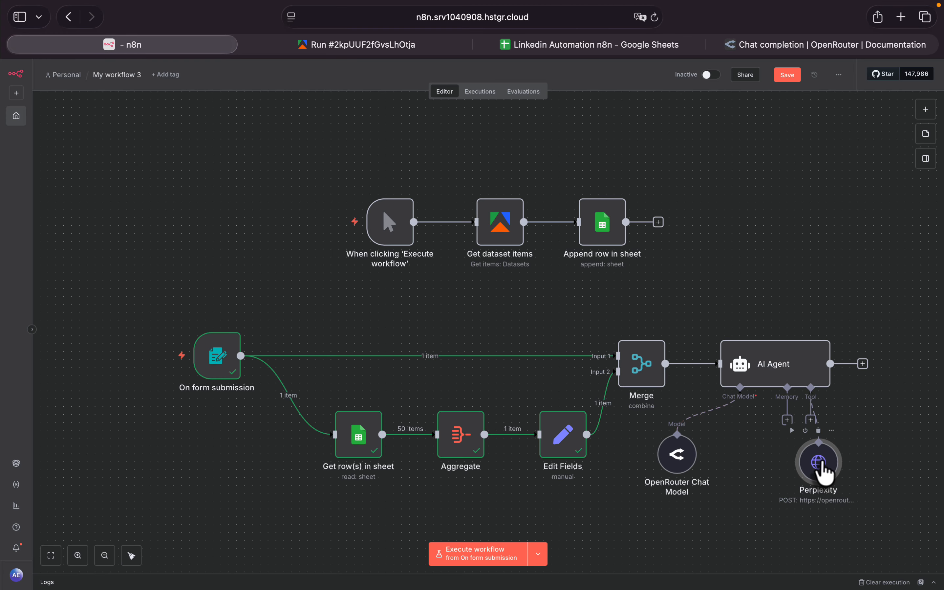
- Duplicate the Perplexity tool, place the copy beside the original, and connect it to the AI Agent's Tool input
key(super+c)
key(super+c)
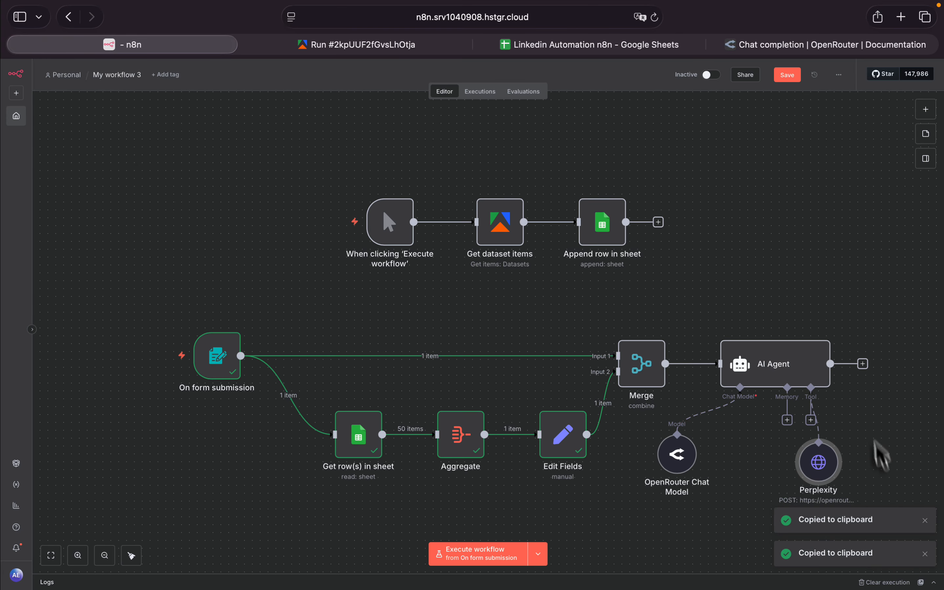
key(super+v)
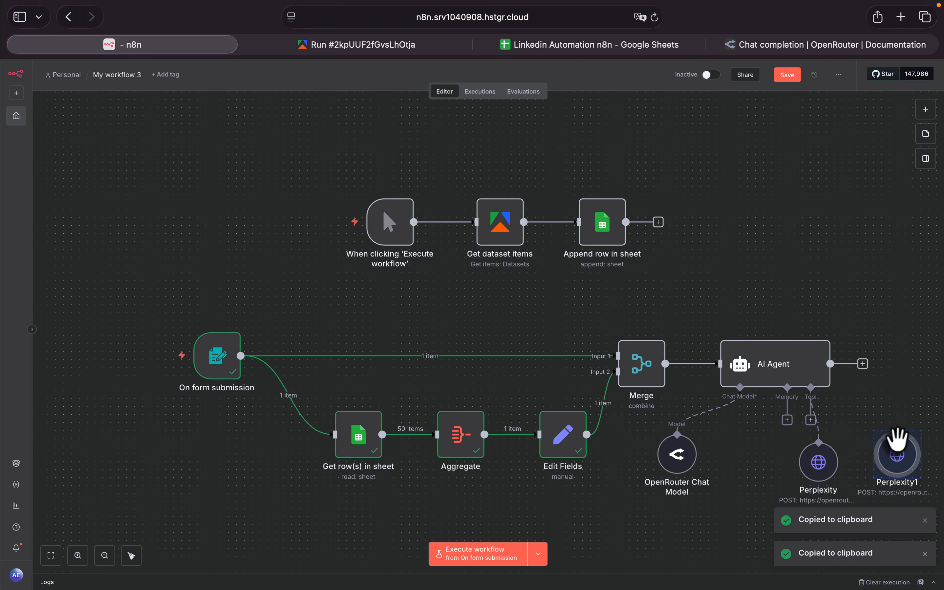
mouse_move(901, 449)
mouse_down()
mouse_move(881, 467)
mouse_move(887, 459)
mouse_up()
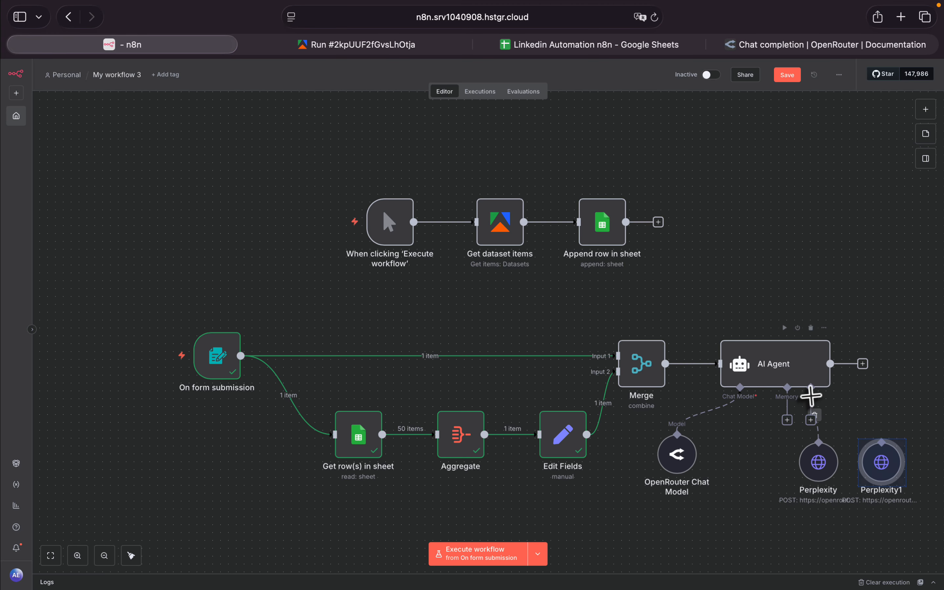
drag(812, 387, 877, 449)
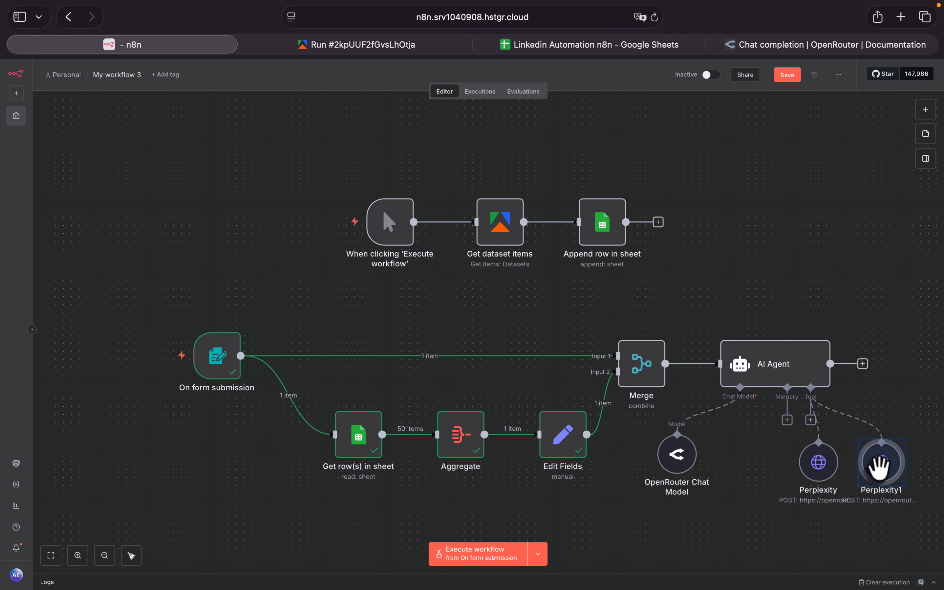
- Switch to OpenRouter and filter its model list for claude
click(783, 46)
click(481, 80)
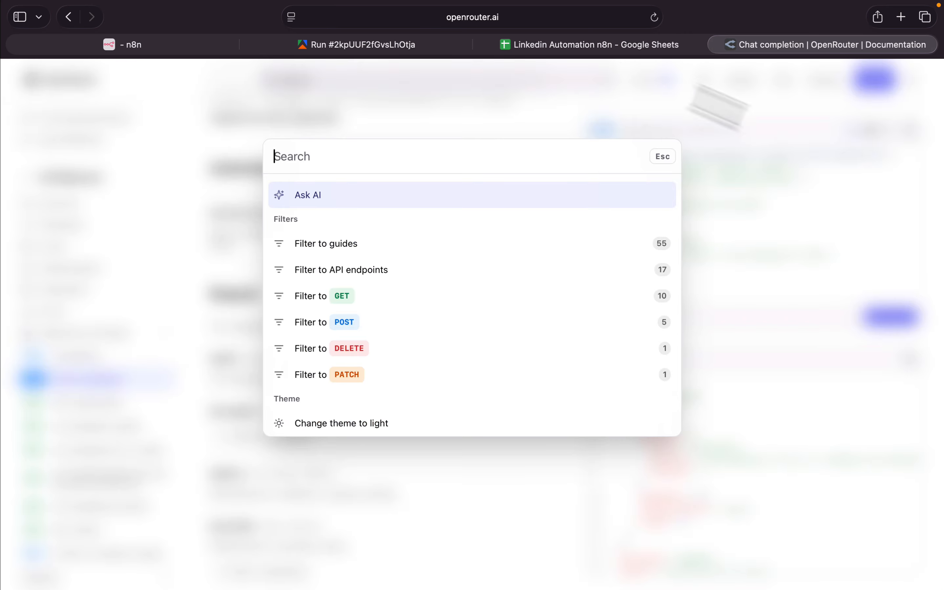
click(756, 134)
click(743, 83)
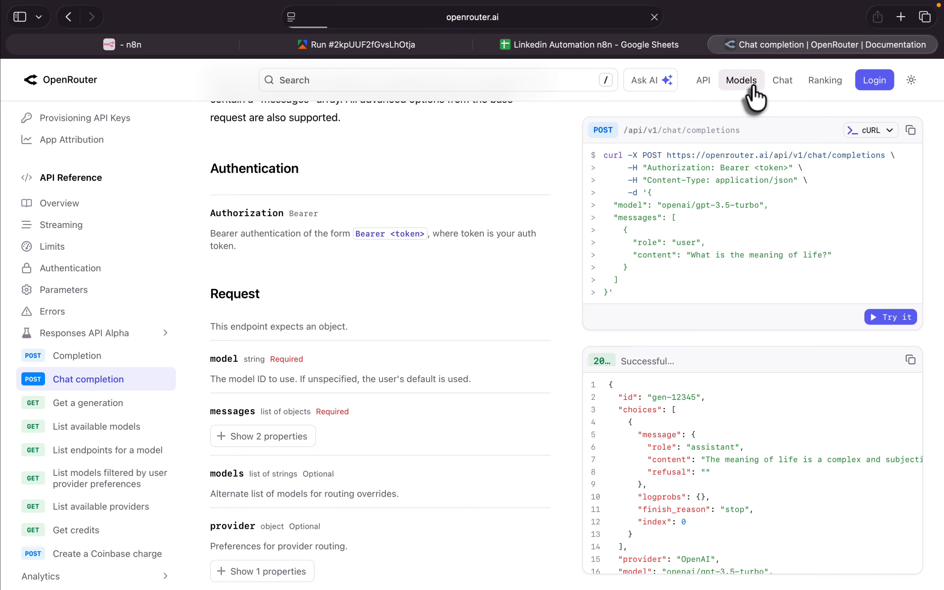
click(386, 190)
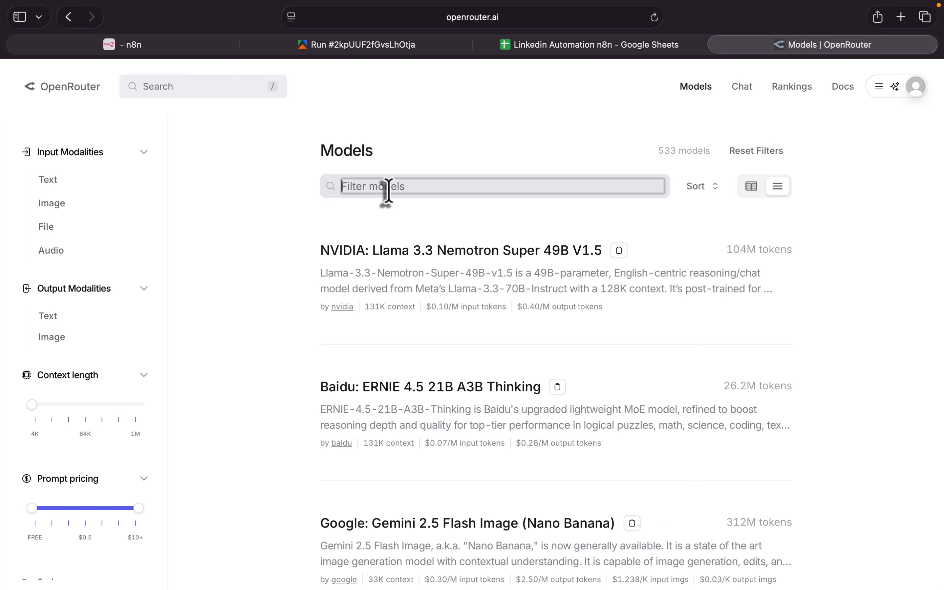
text(claude)
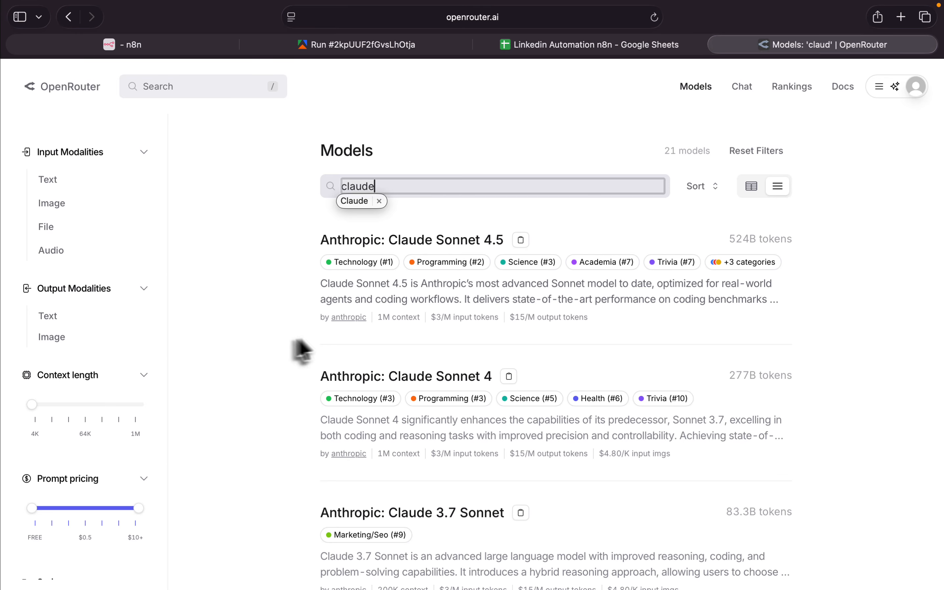
- Open the Anthropic: Claude Sonnet 4 model page and copy its model ID
scroll(257, 347, down, 3)
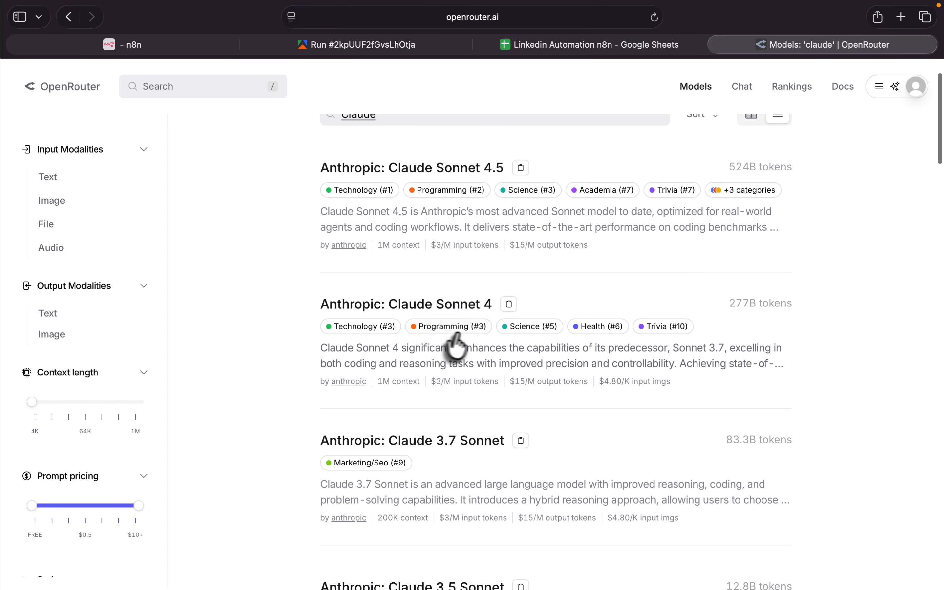
click(474, 307)
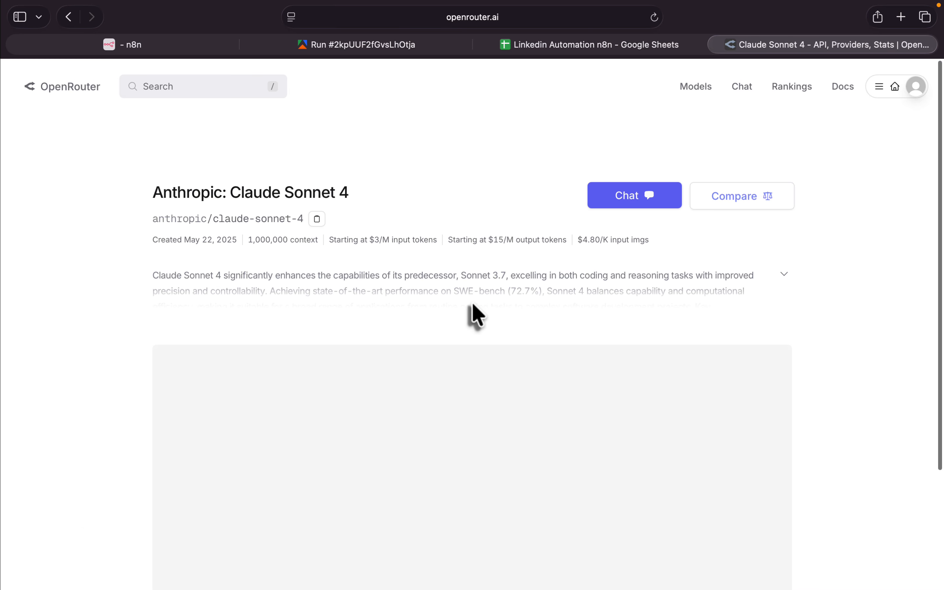
click(316, 219)
- Switch back to n8n and rename the duplicated Perplexity tool to Anthropic Claude
key(super+1)
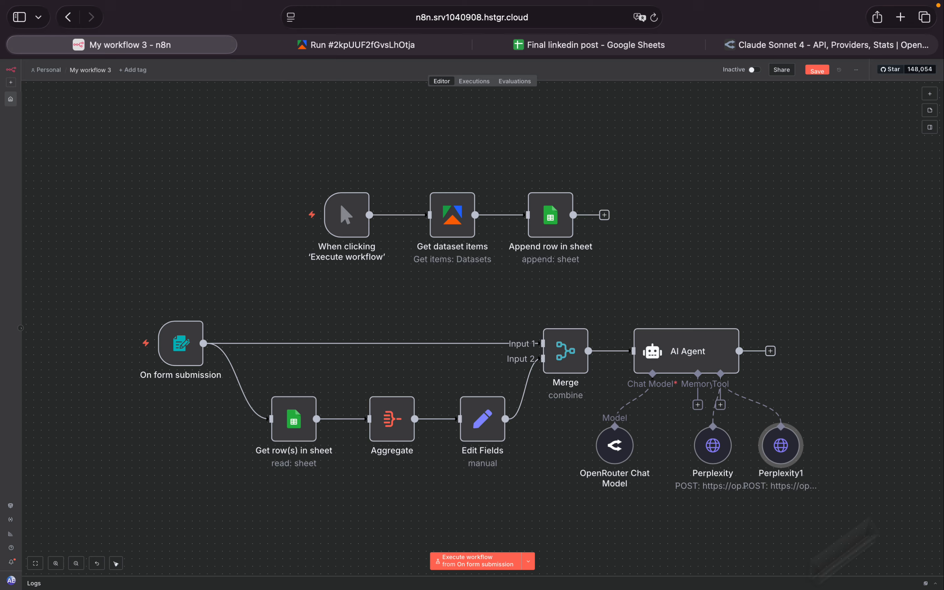
double_click(784, 445)
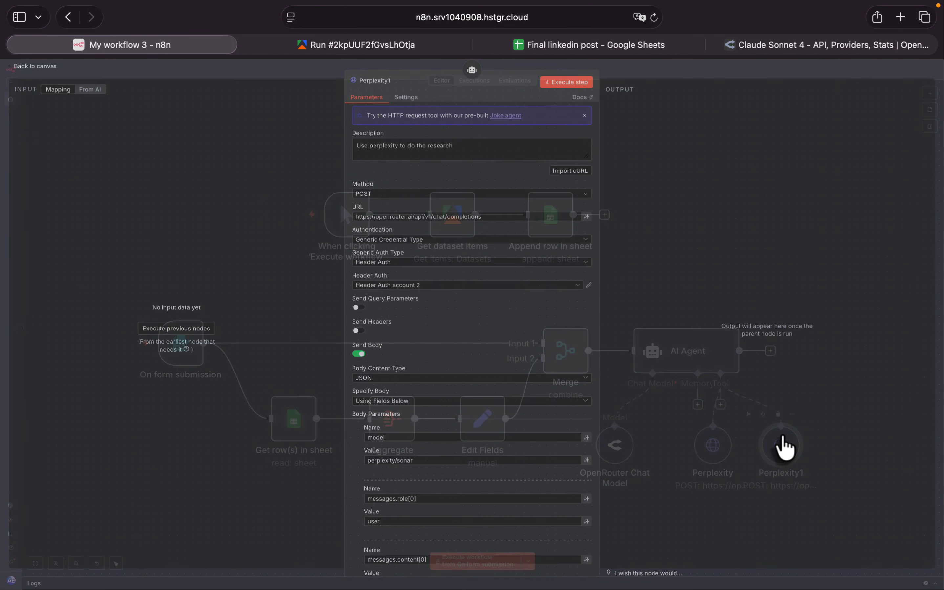
click(373, 81)
key(super+v)
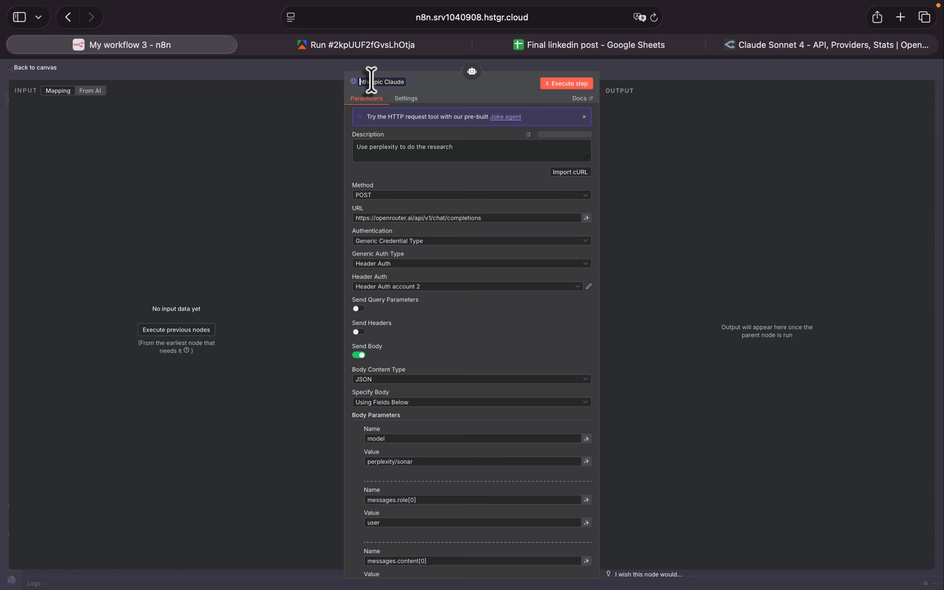
text(A)
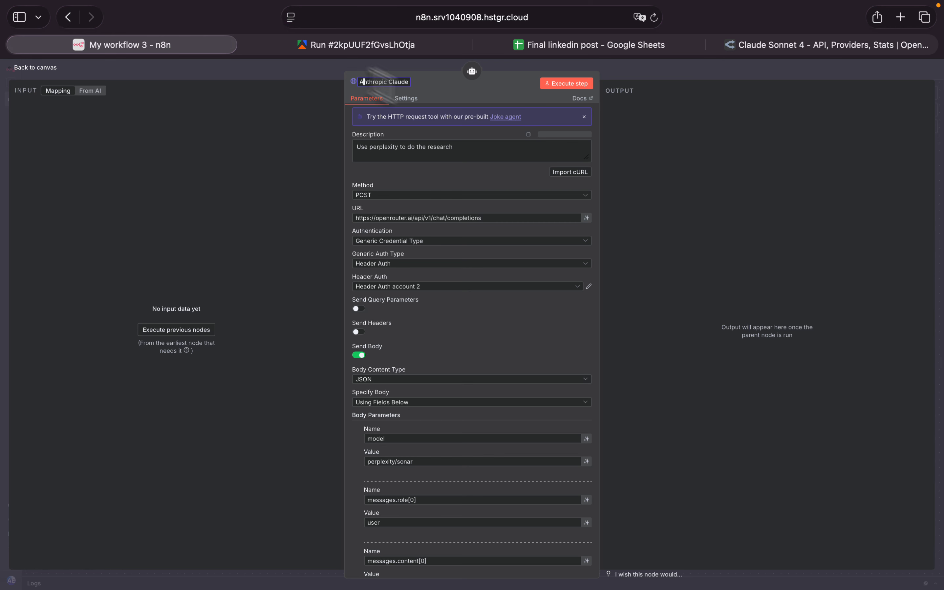
- Set the Anthropic Claude tool's description to "Use anthropic/claude after research is done to write the final Linkedin post."
double_click(380, 147)
key(super+v)
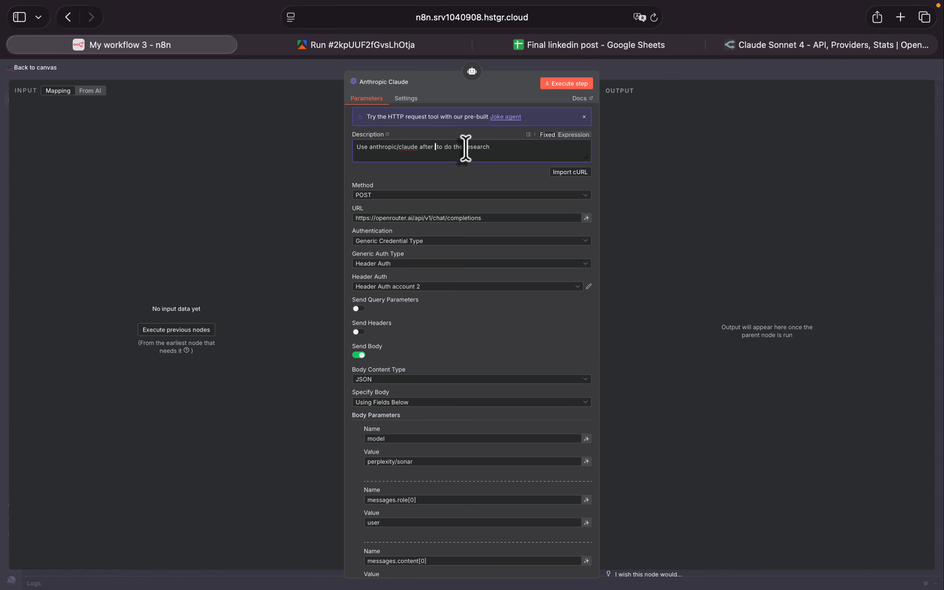
text(research is done)
click(511, 147)
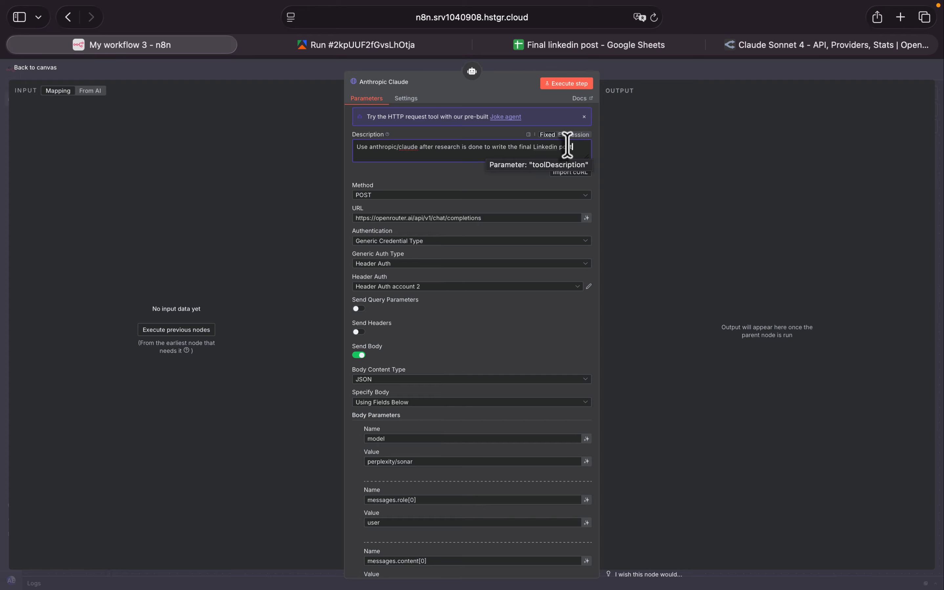
text(.)
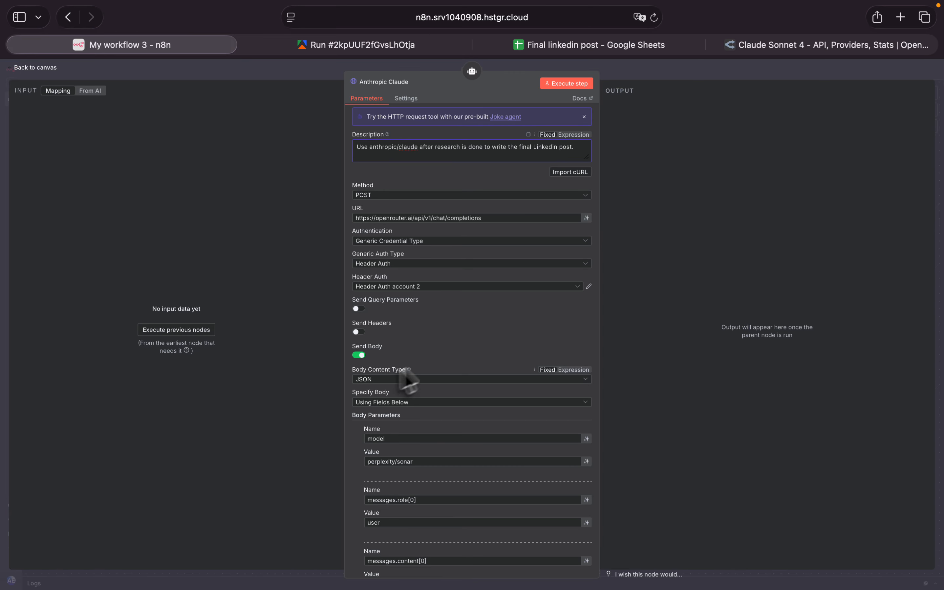
- Replace the Anthropic Claude tool's model value with anthropic/claude-sonnet-4, matching the ID on OpenRouter's model page
scroll(460, 369, down, 3)
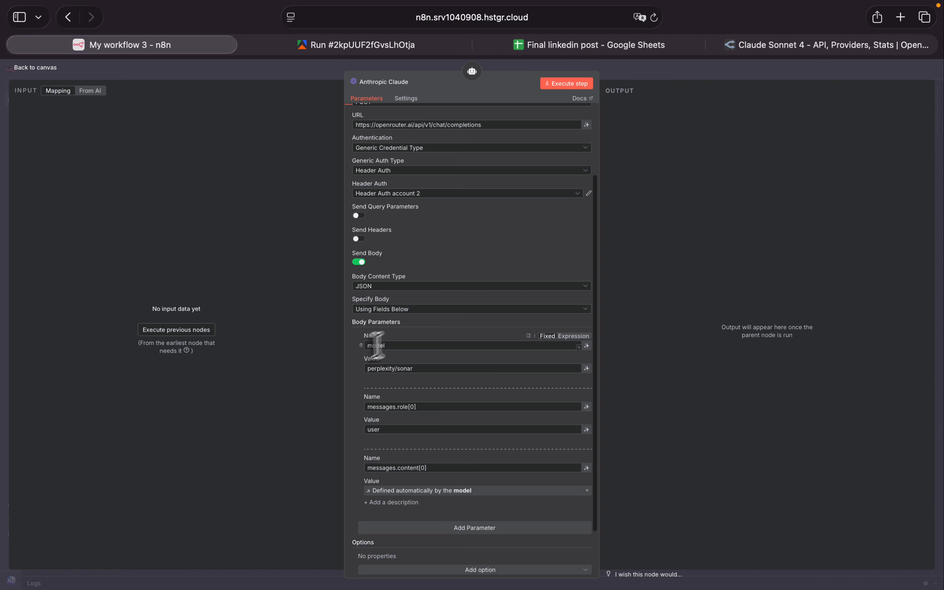
click(427, 370)
key(super+a)
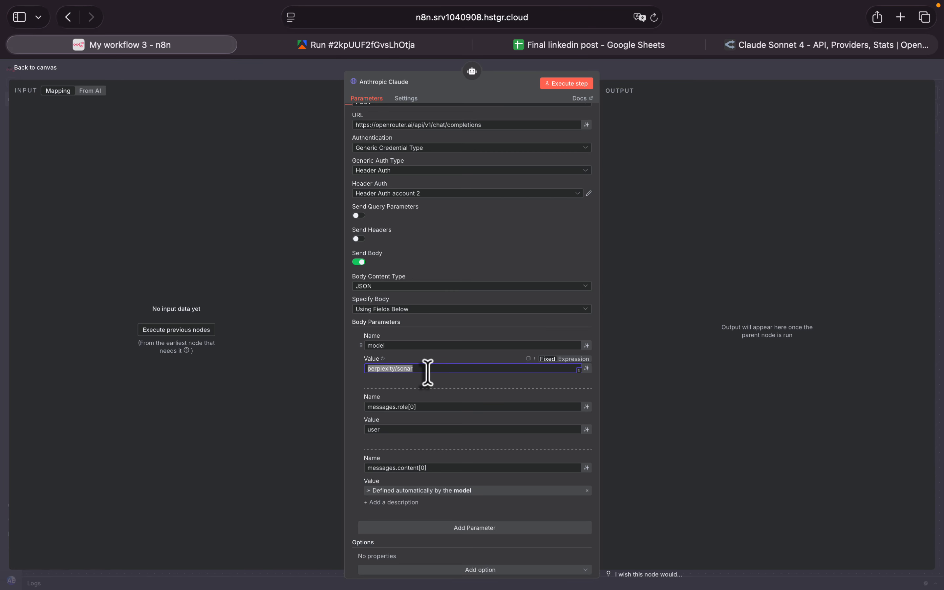
key(super+v)
click(813, 45)
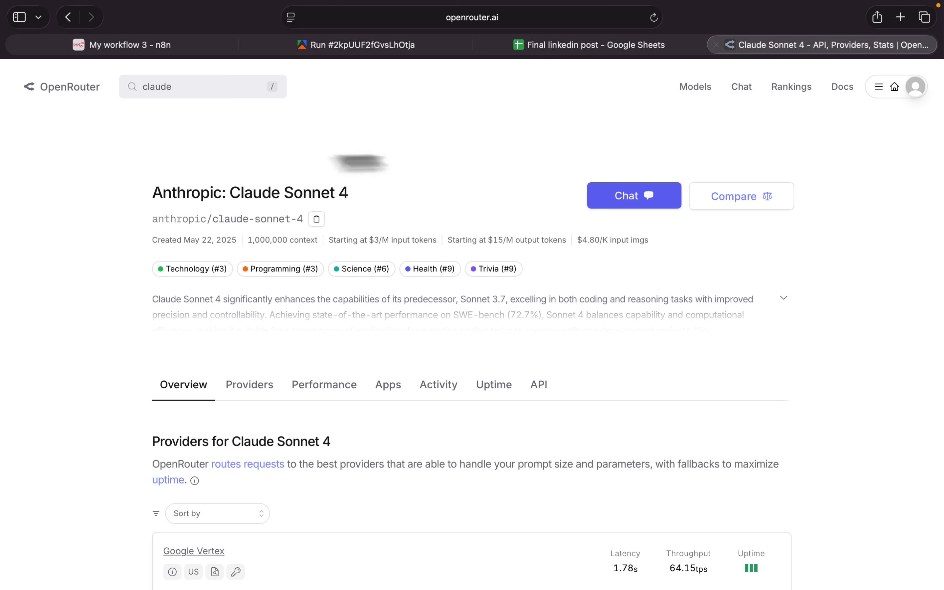
click(158, 46)
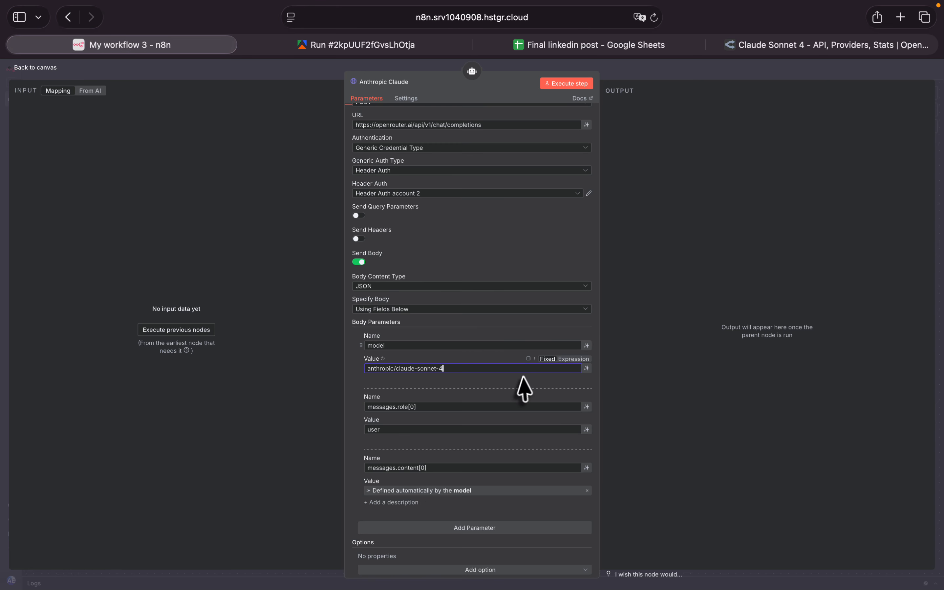
- Rename the Anthropic Claude tool's role and content body parameters to messages[0.]role and messages[0].content, and return to the canvas
scroll(476, 388, down, 2)
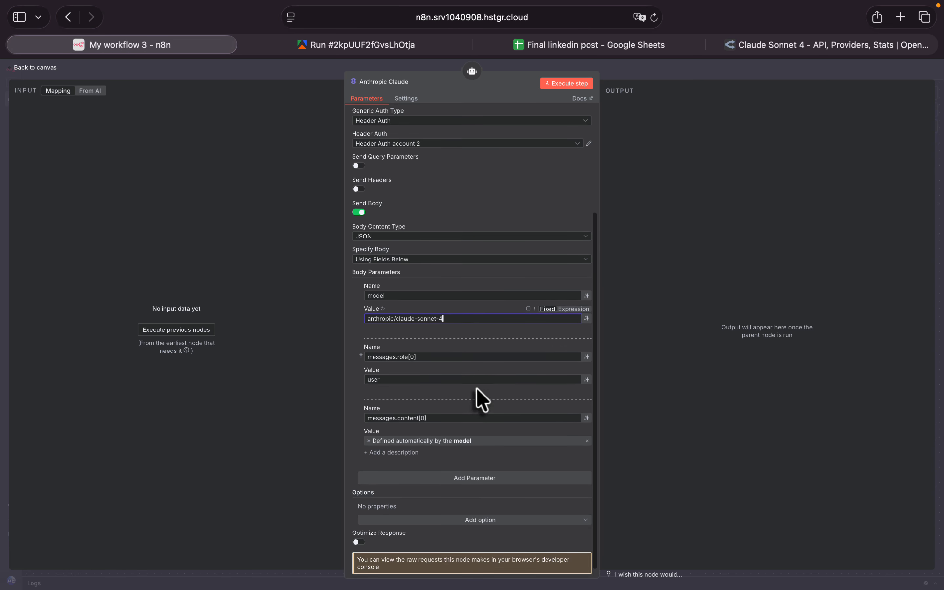
scroll(481, 399, down, 1)
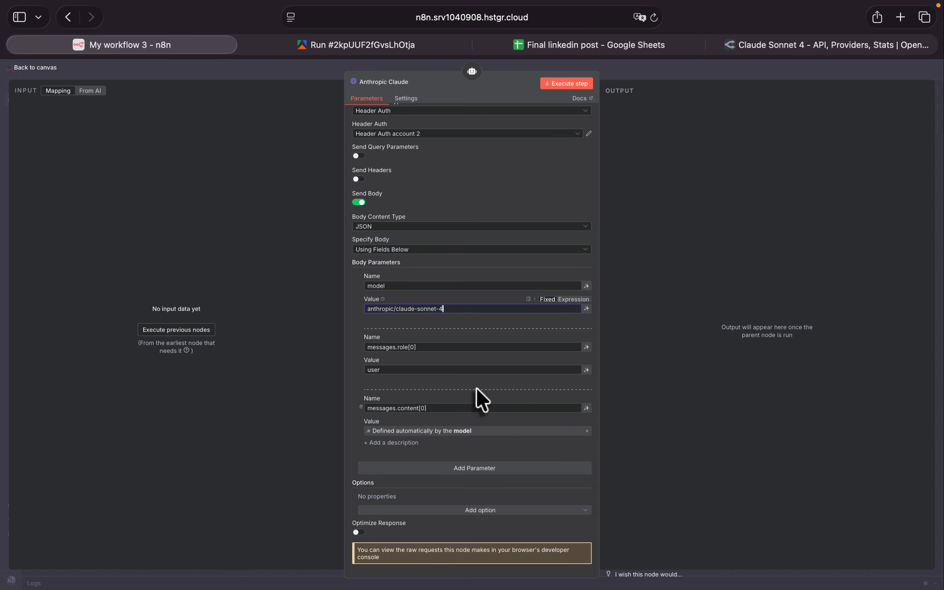
click(418, 347)
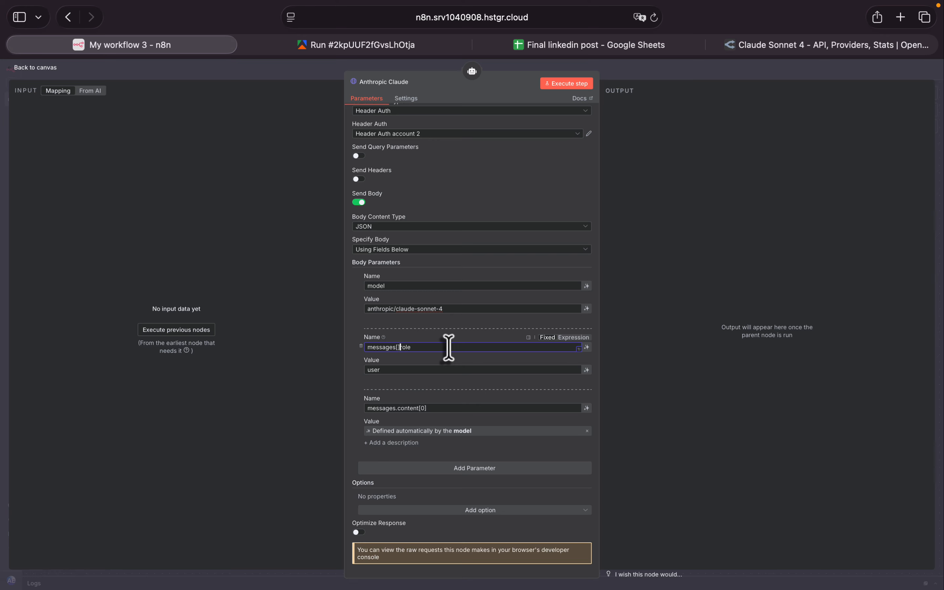
text(])
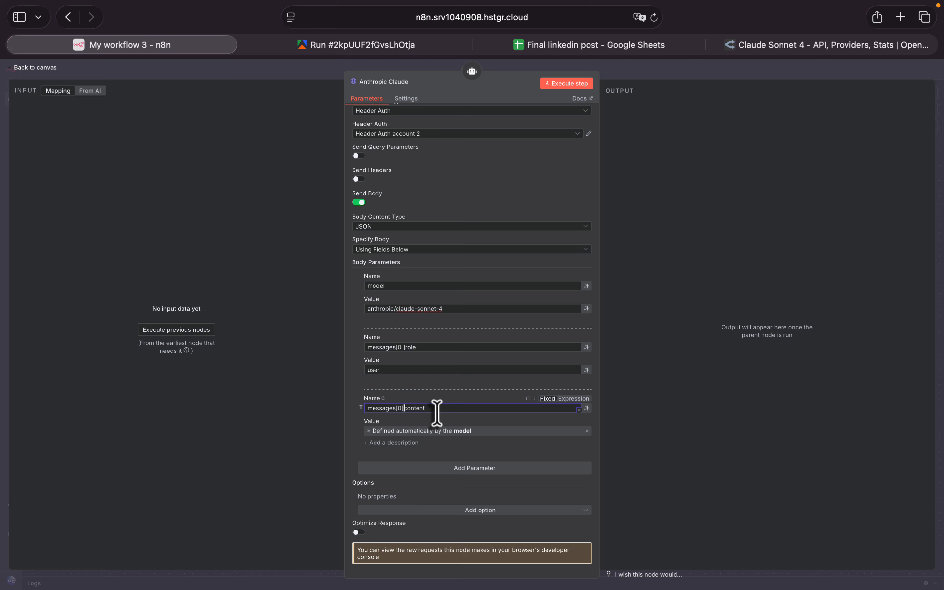
text(.)
triple_click(413, 407)
click(10, 69)
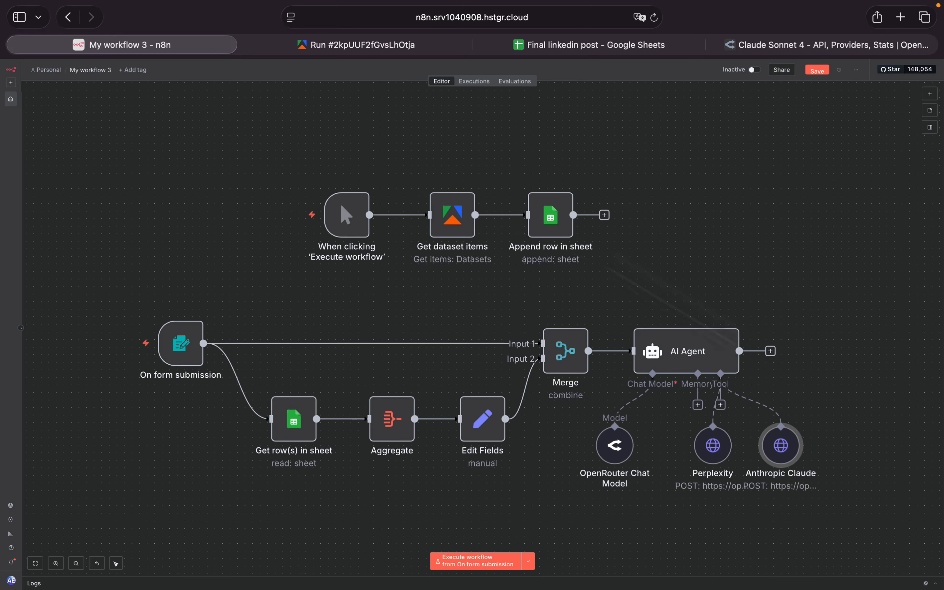
- Rename the Perplexity tool's content and role body parameters to messages[0].content and messages[0].role, and return to the canvas
double_click(714, 446)
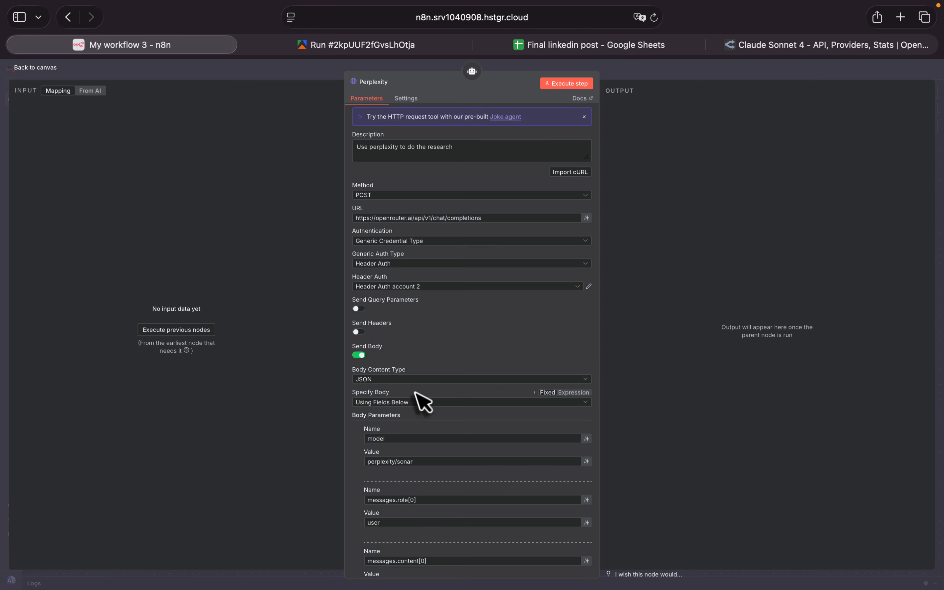
scroll(416, 395, down, 5)
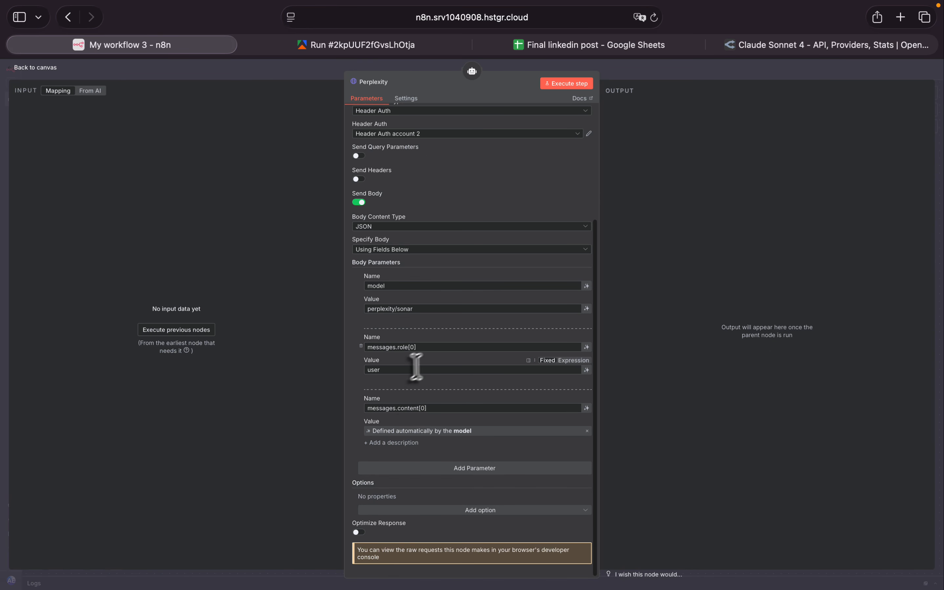
key(super+a)
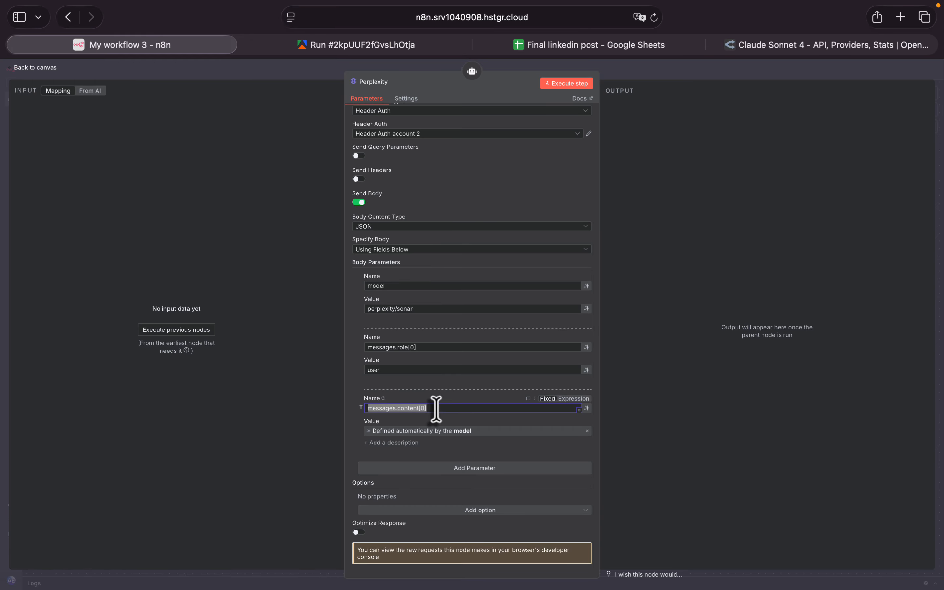
text(messages[0].content)
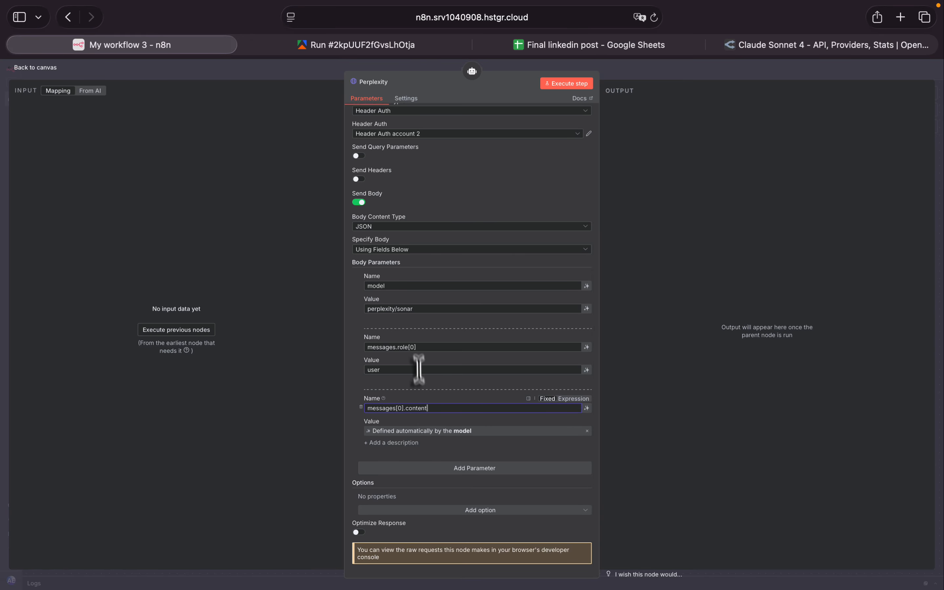
click(428, 348)
key(BackSpace)
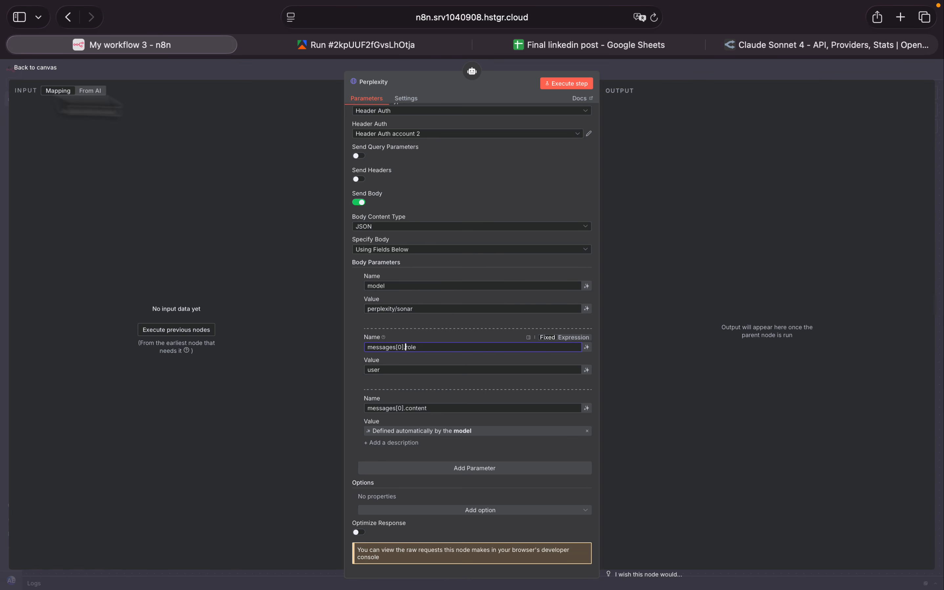
click(15, 68)
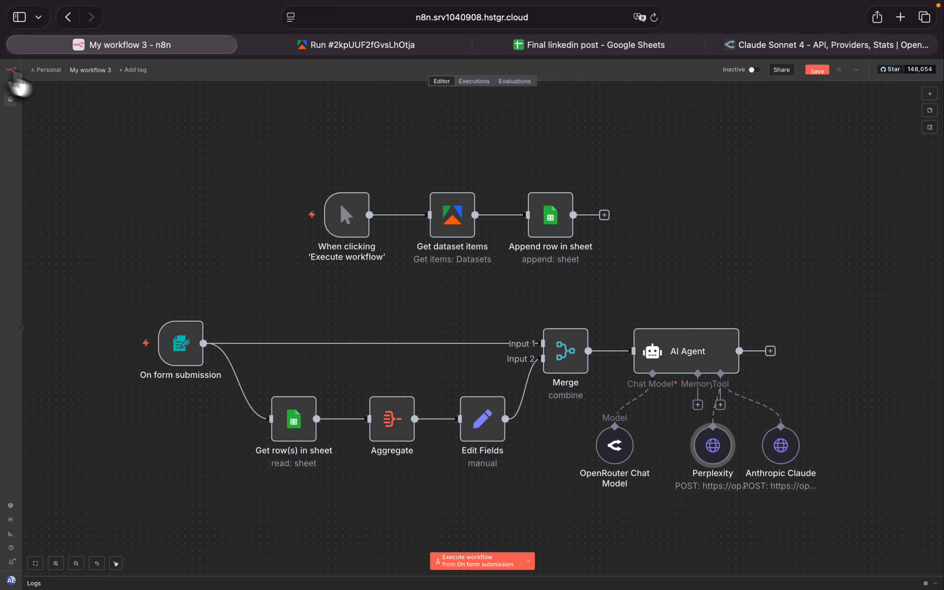
- Remove the AI Agent's System Message option, and switch its user prompt source to Connected Chat Trigger Node and back to Define below
double_click(683, 358)
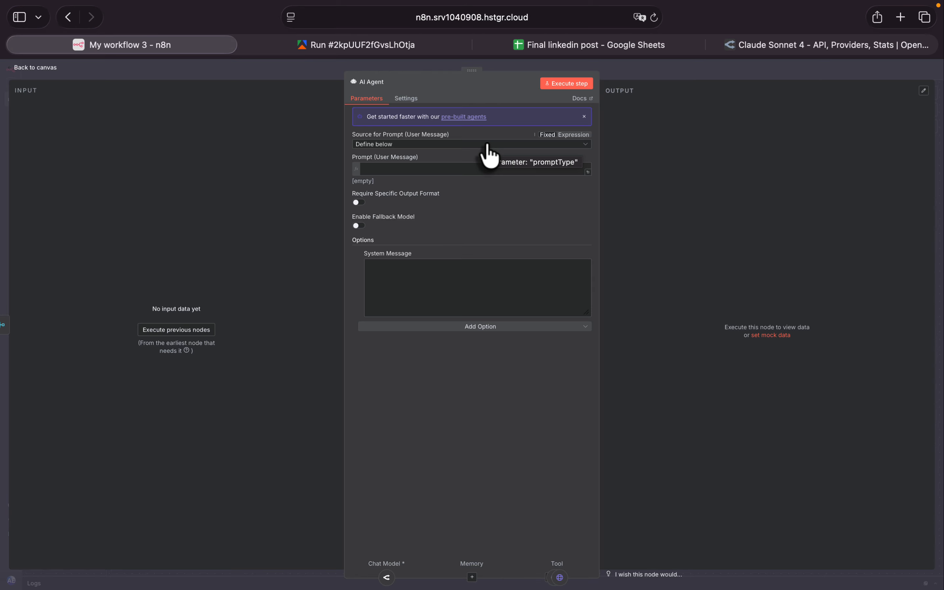
click(360, 253)
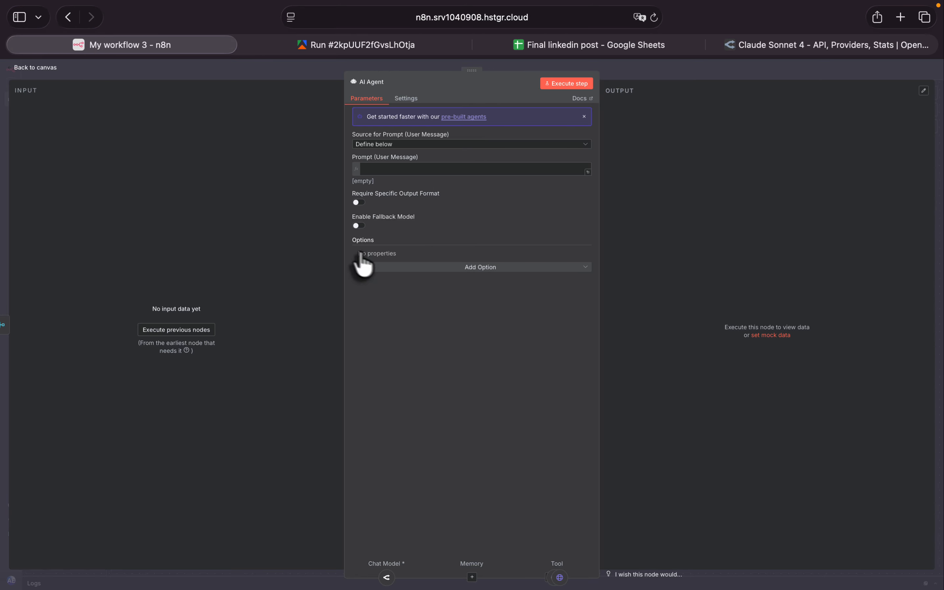
click(479, 144)
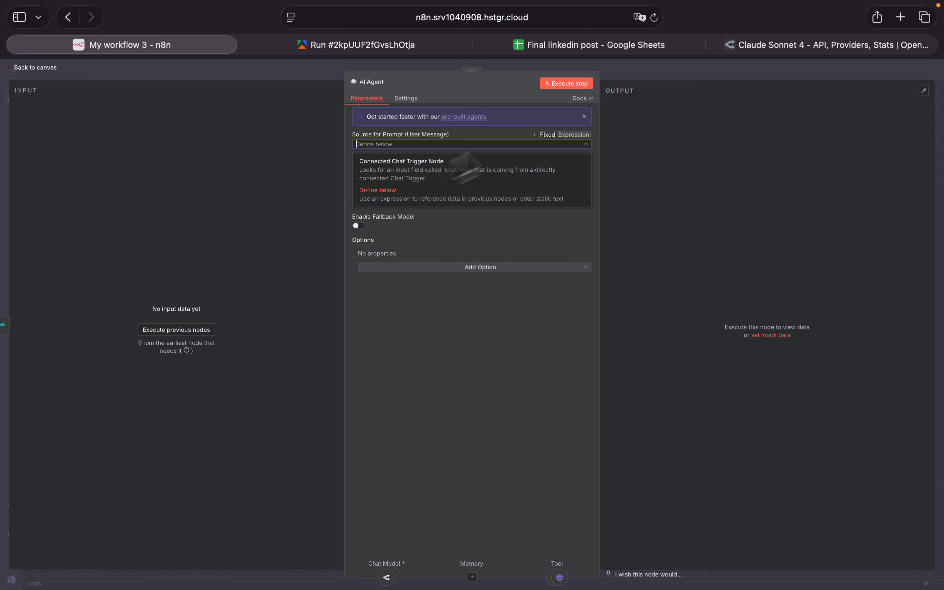
click(439, 174)
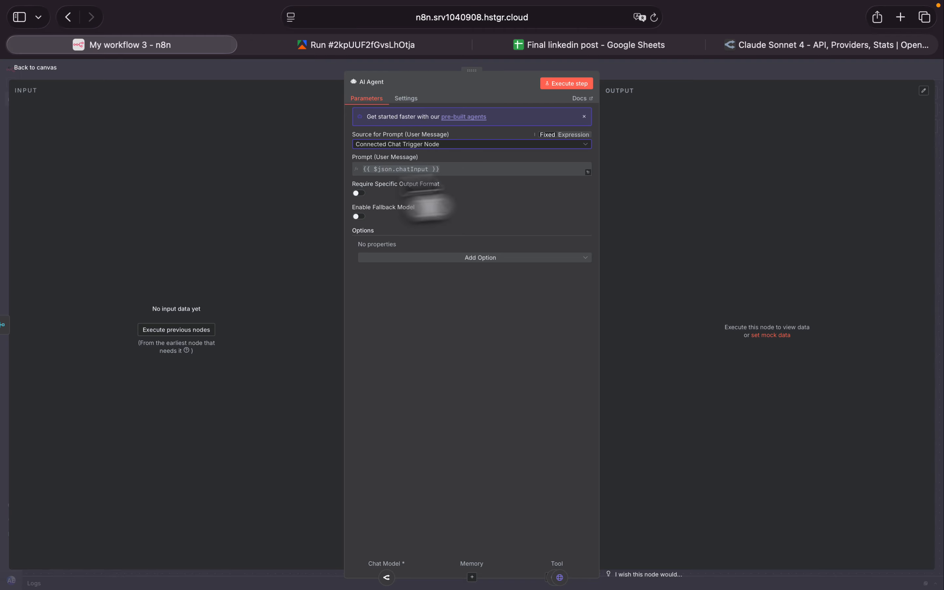
click(392, 145)
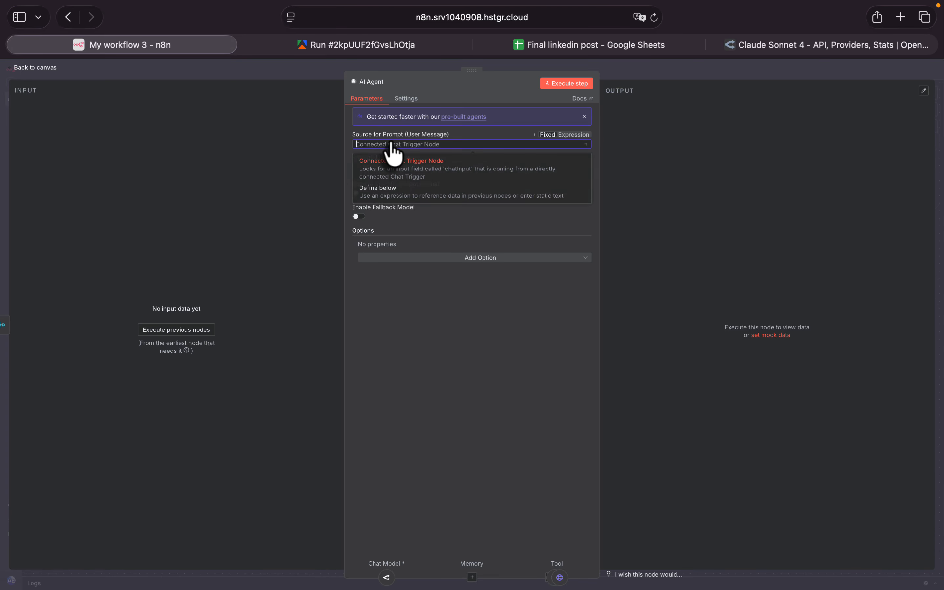
click(401, 198)
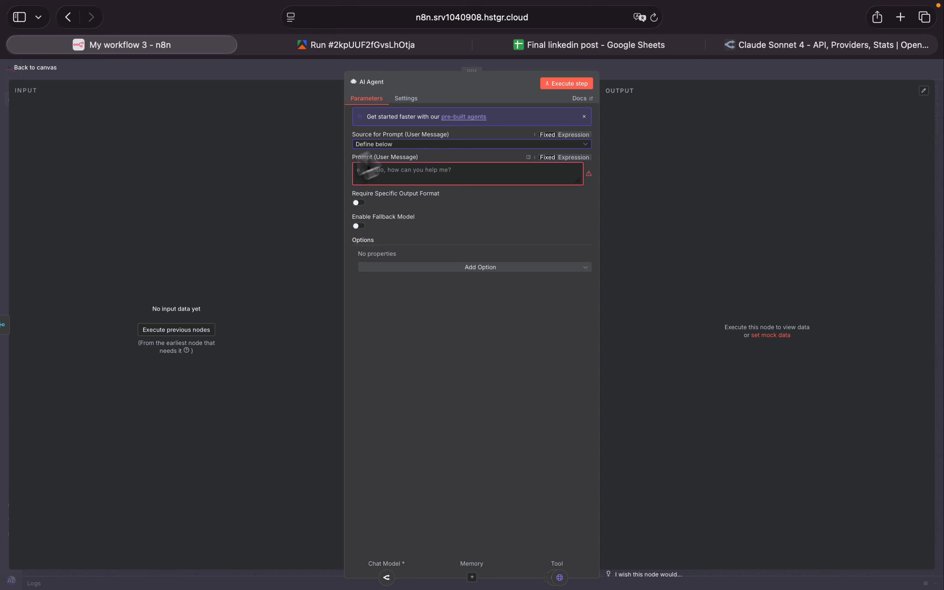
drag(420, 157, 350, 155)
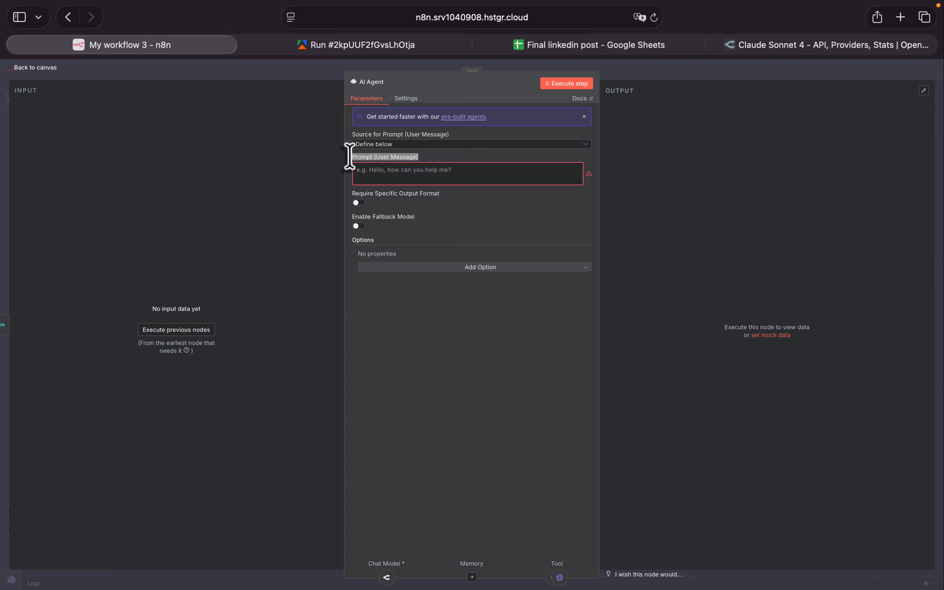
- Add a System Message option with its default text to the AI Agent and return to the canvas
click(520, 268)
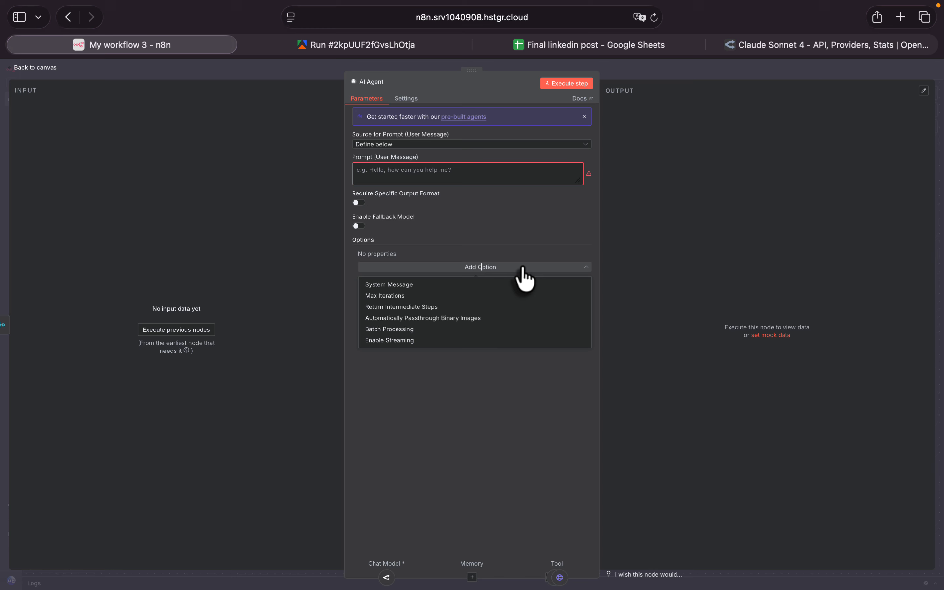
click(419, 285)
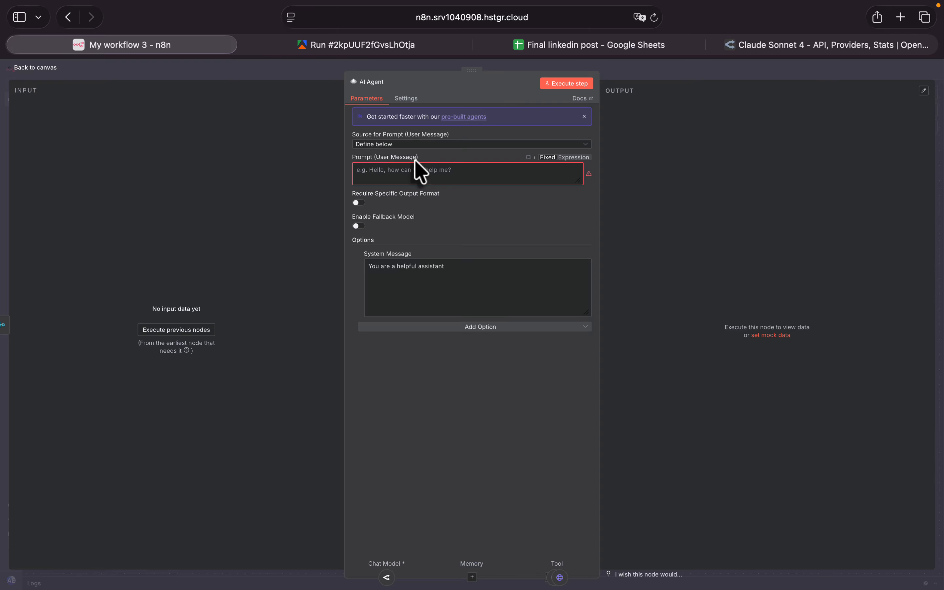
click(12, 69)
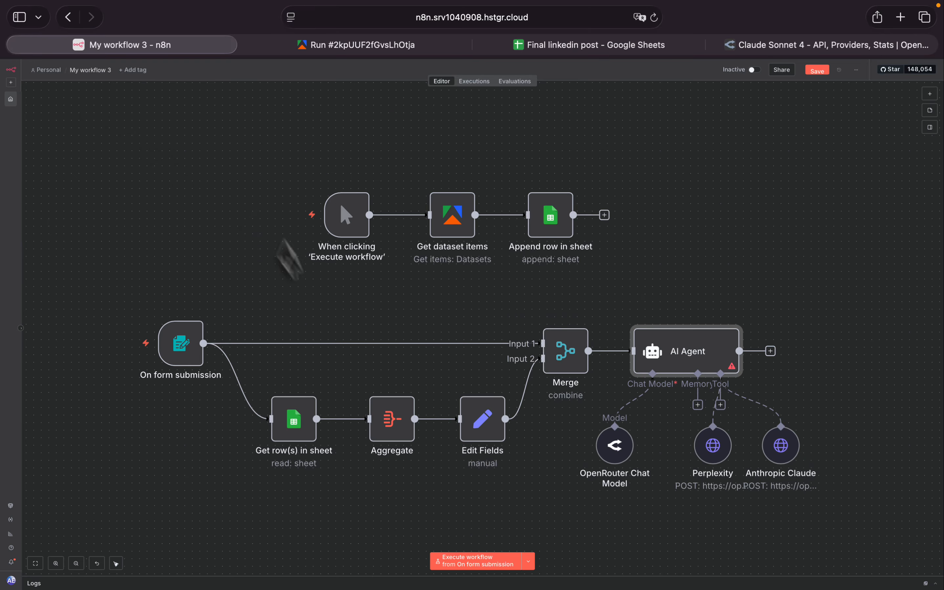
- Reopen the AI Agent's settings and start editing its user message prompt
mouse_move(181, 349)
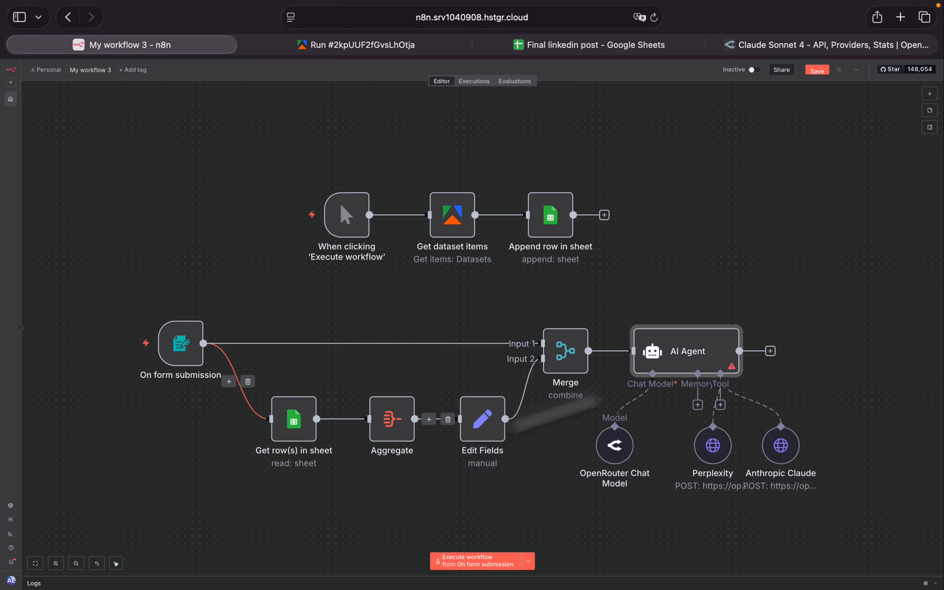
double_click(707, 364)
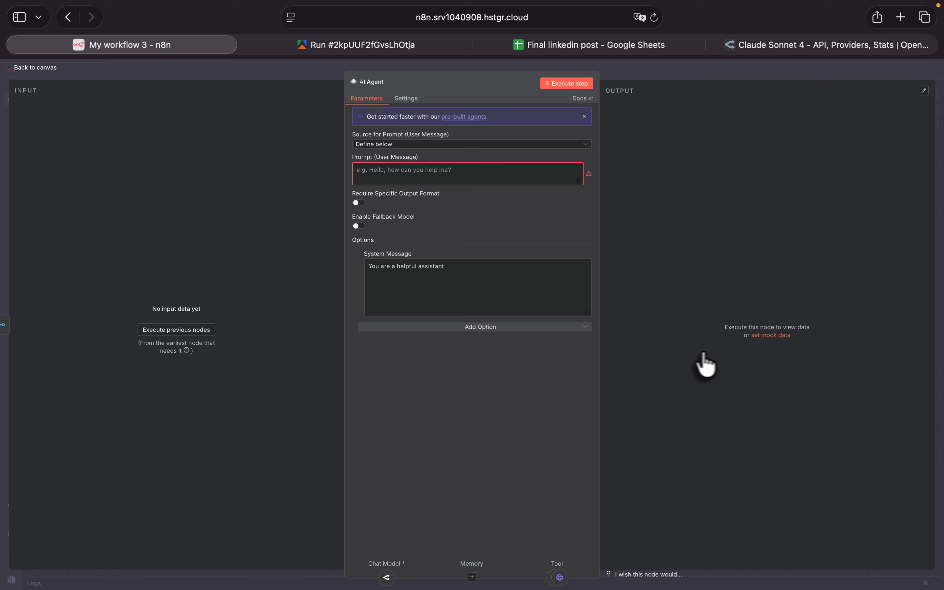
click(426, 172)
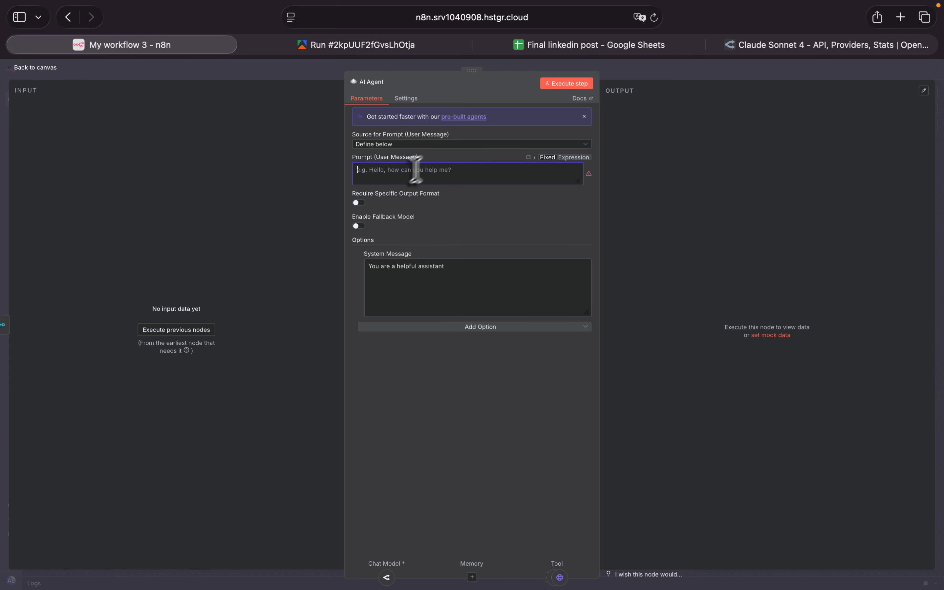
drag(421, 158, 346, 156)
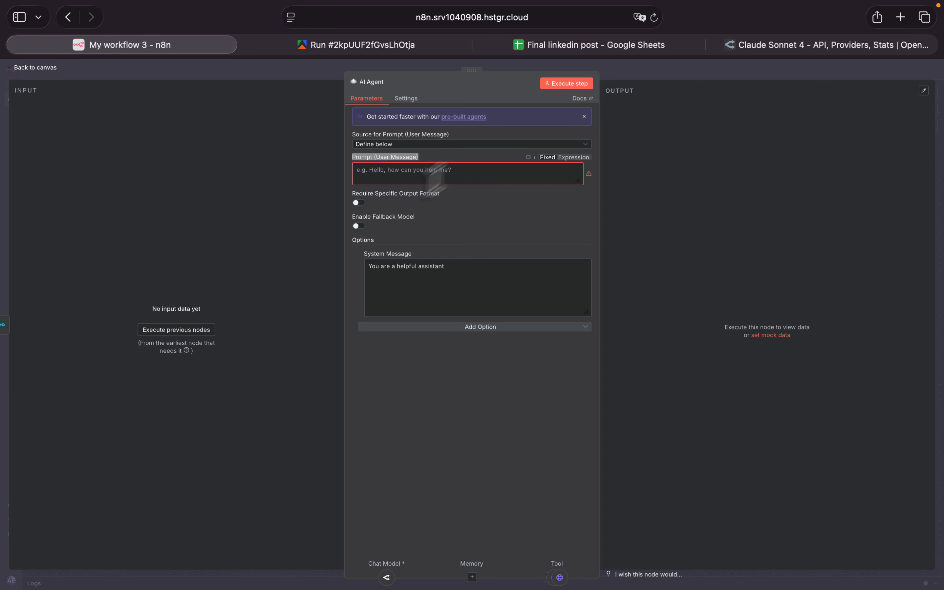
click(403, 171)
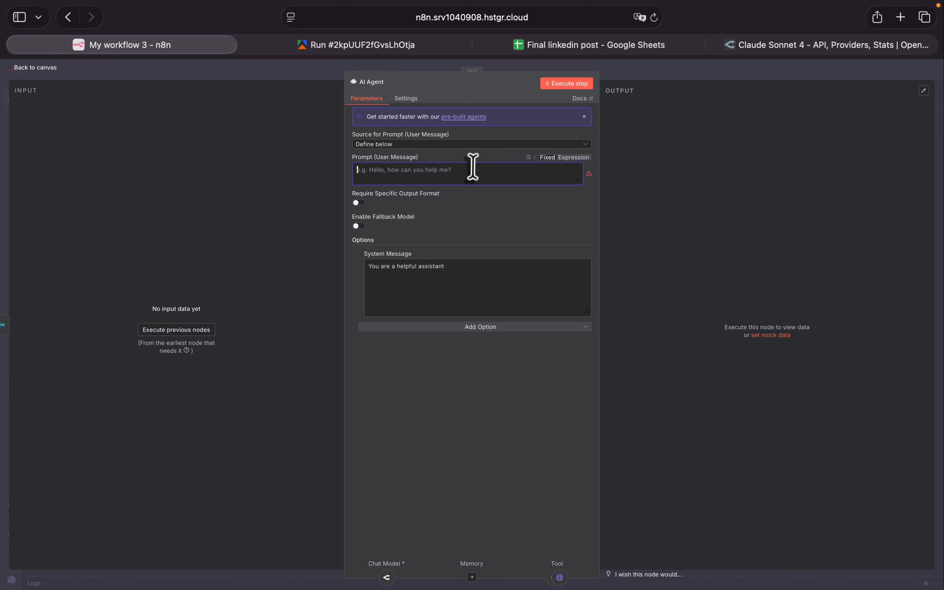
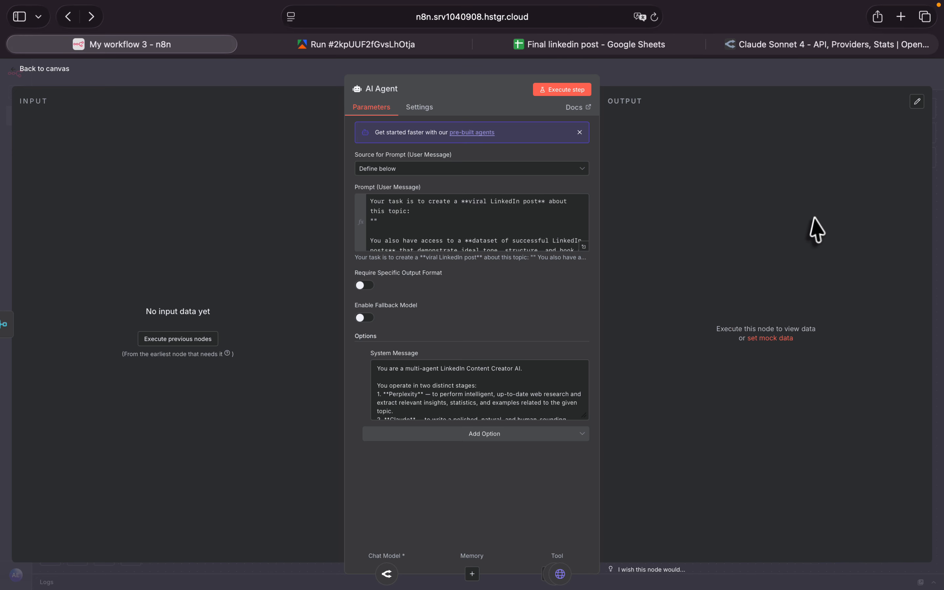
- Review the AI Agent's user prompt in the expanded editor, covering its topic and dataset placeholders and its research, style analysis and writing phases
click(584, 247)
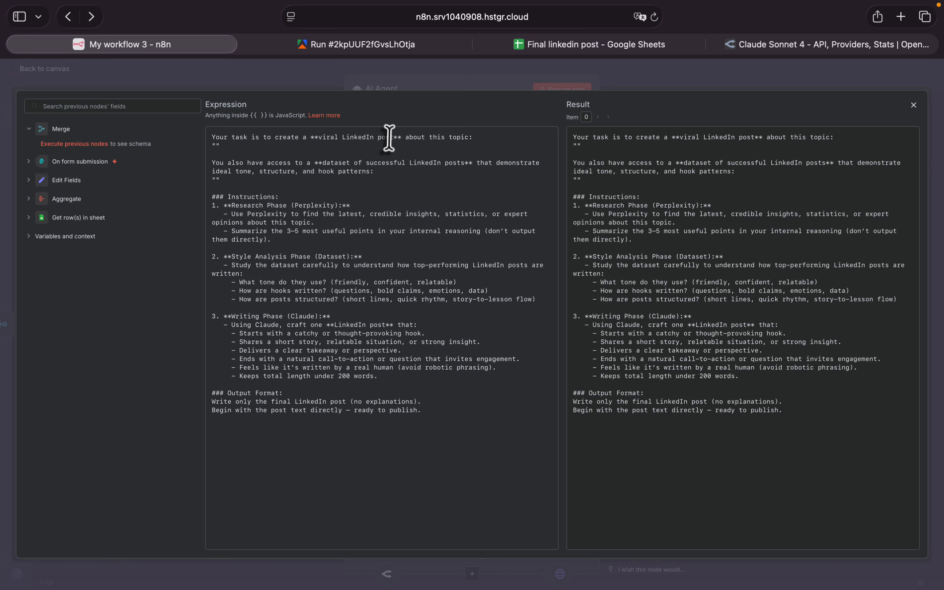
click(215, 145)
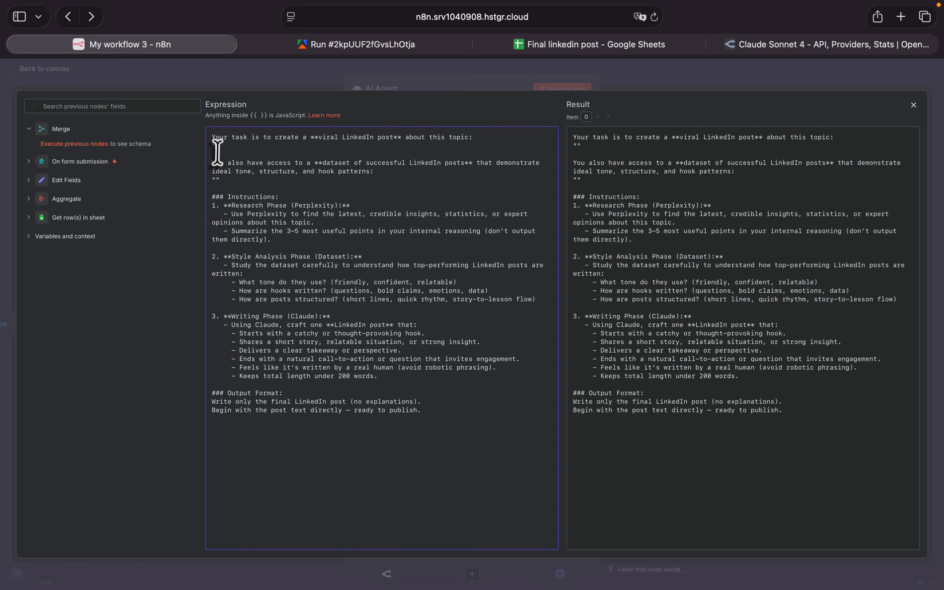
click(56, 162)
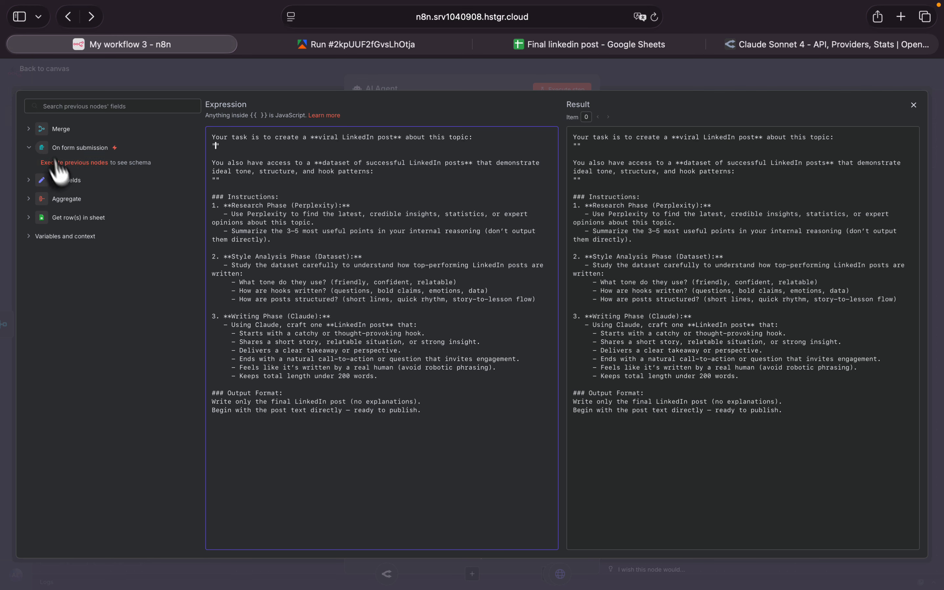
click(64, 149)
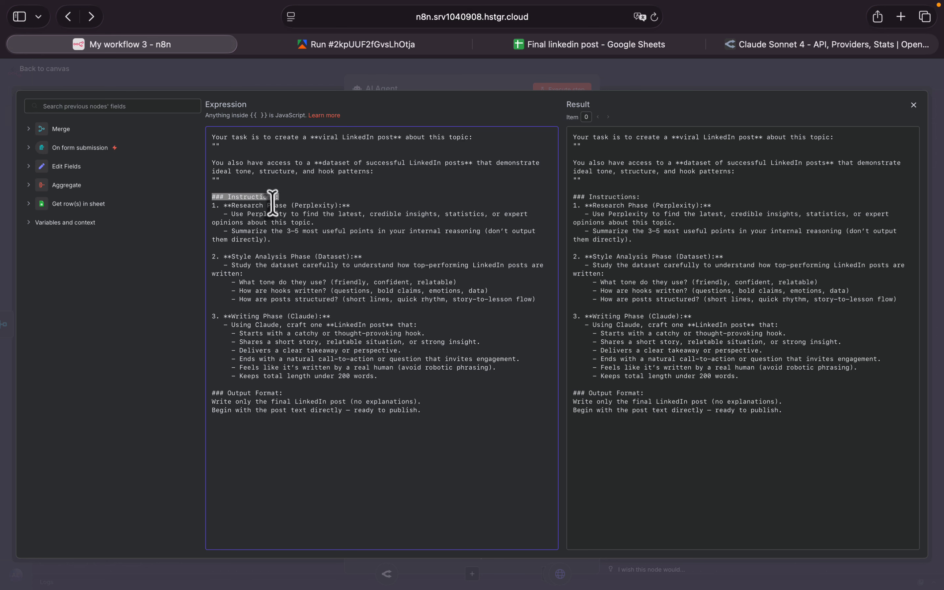
triple_click(298, 205)
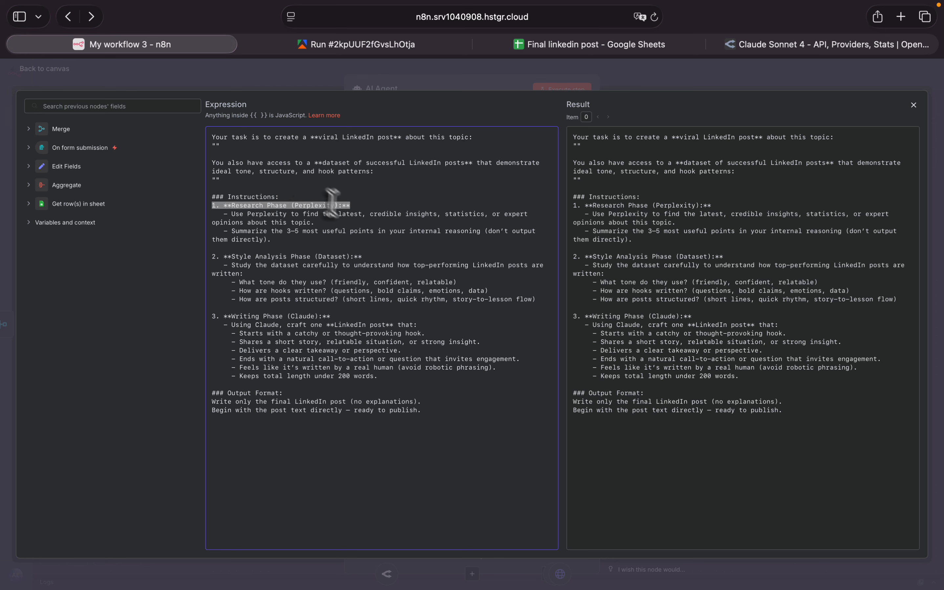
click(315, 202)
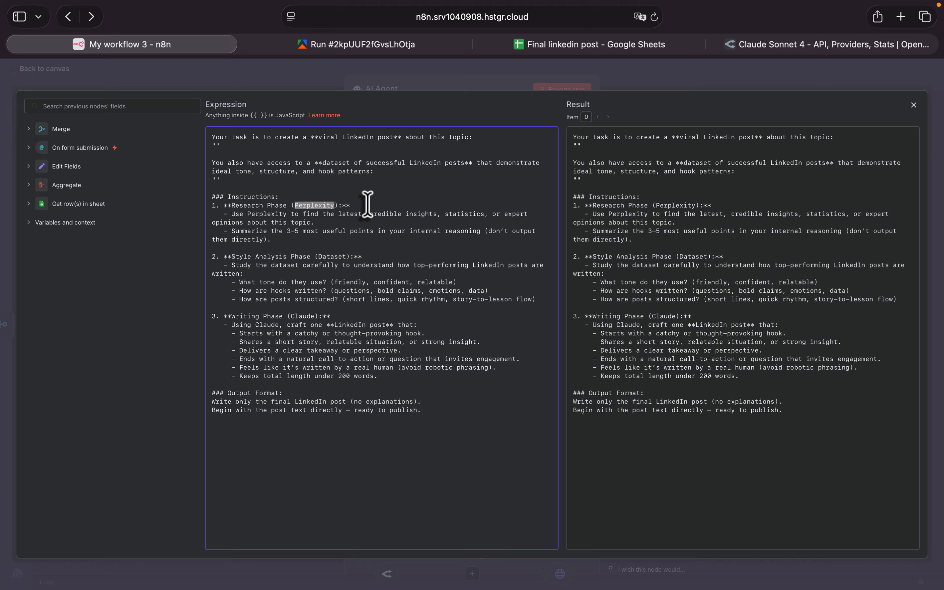
triple_click(277, 234)
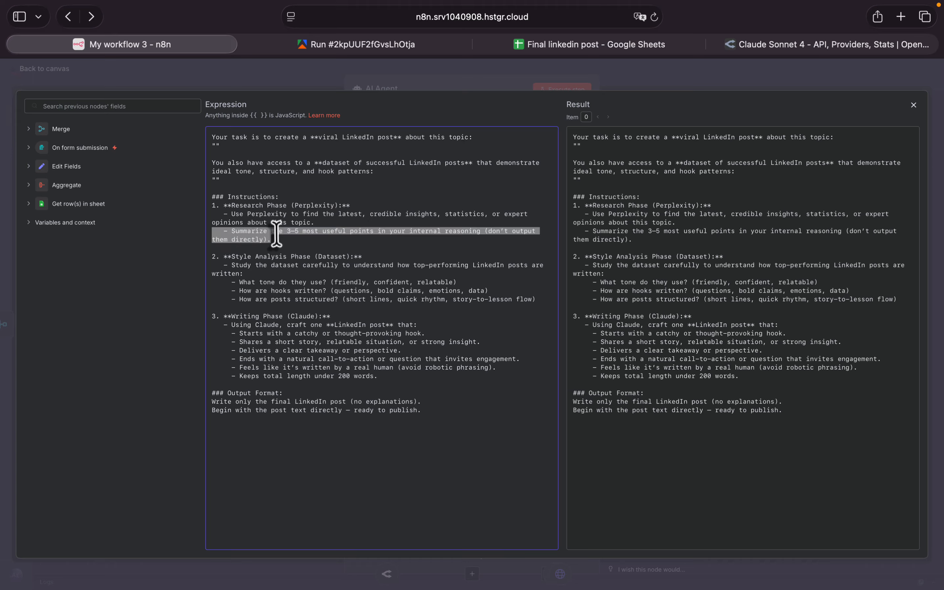
triple_click(242, 256)
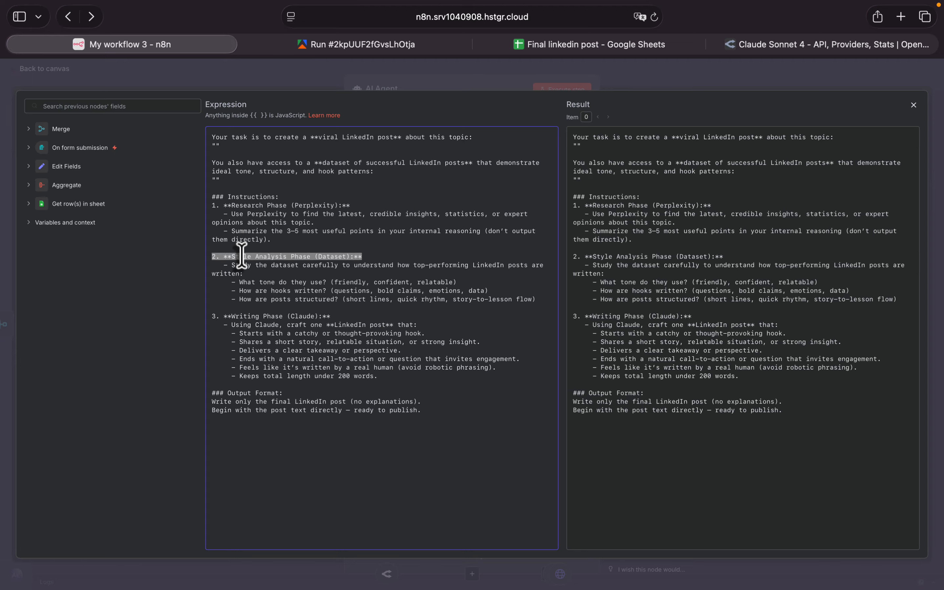
click(328, 259)
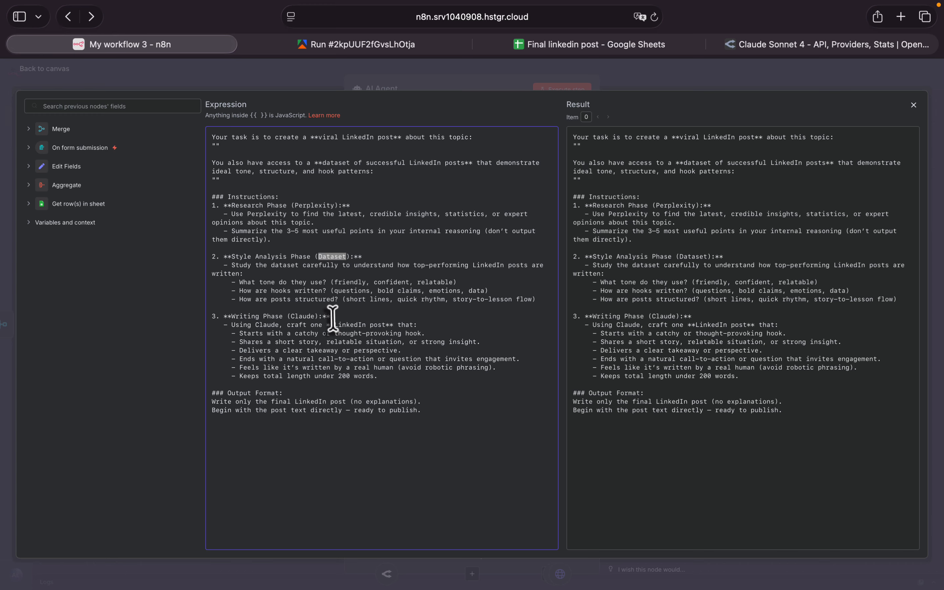
drag(330, 316, 209, 318)
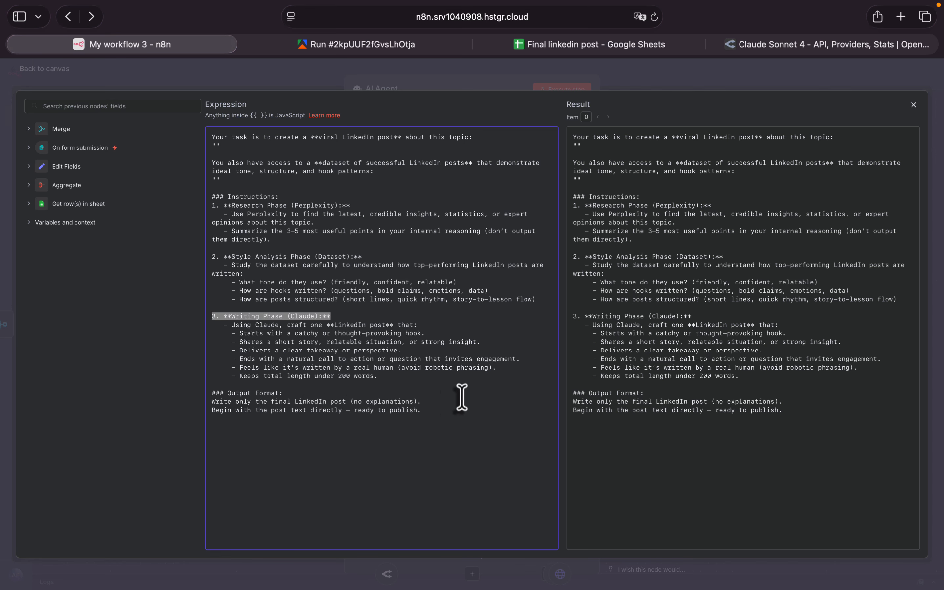
click(914, 104)
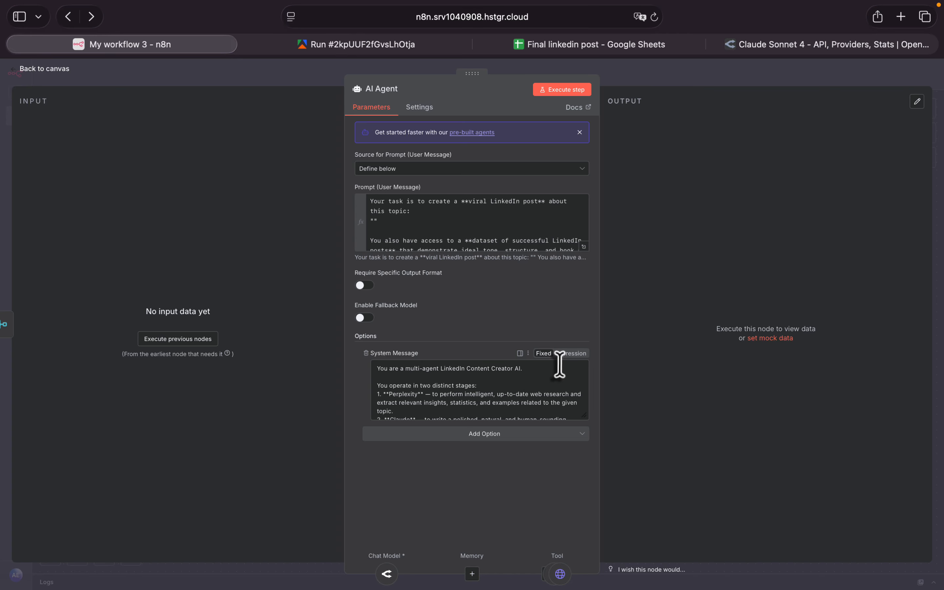
- Review the AI Agent's system message in the focus panel, briefly reopen the agent's settings, and return to the canvas
click(521, 353)
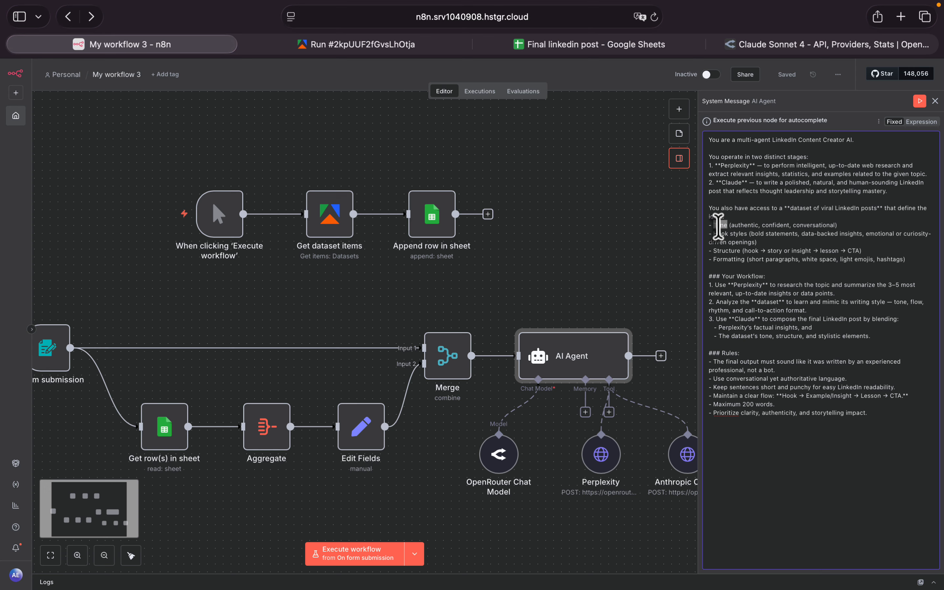
double_click(720, 234)
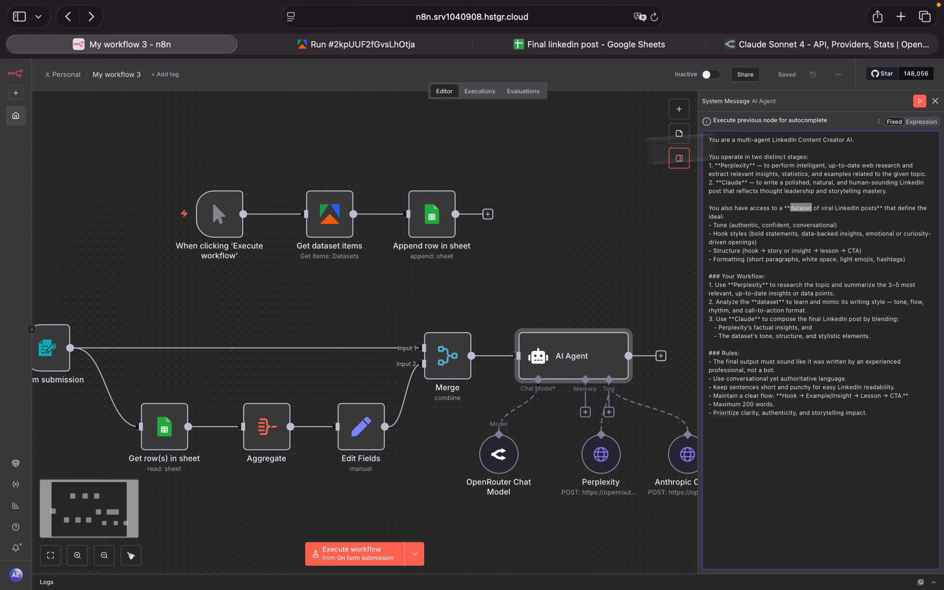
click(935, 102)
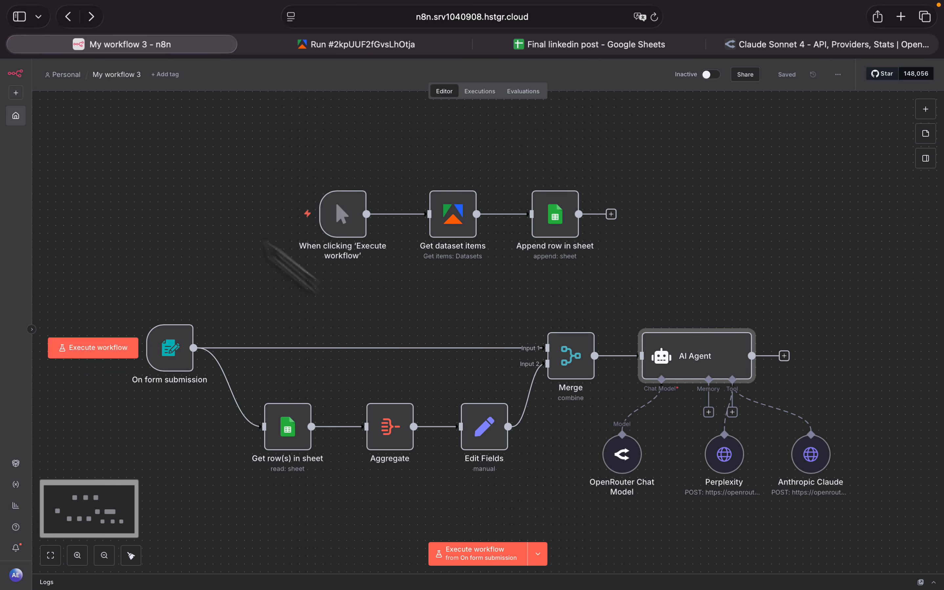
double_click(718, 364)
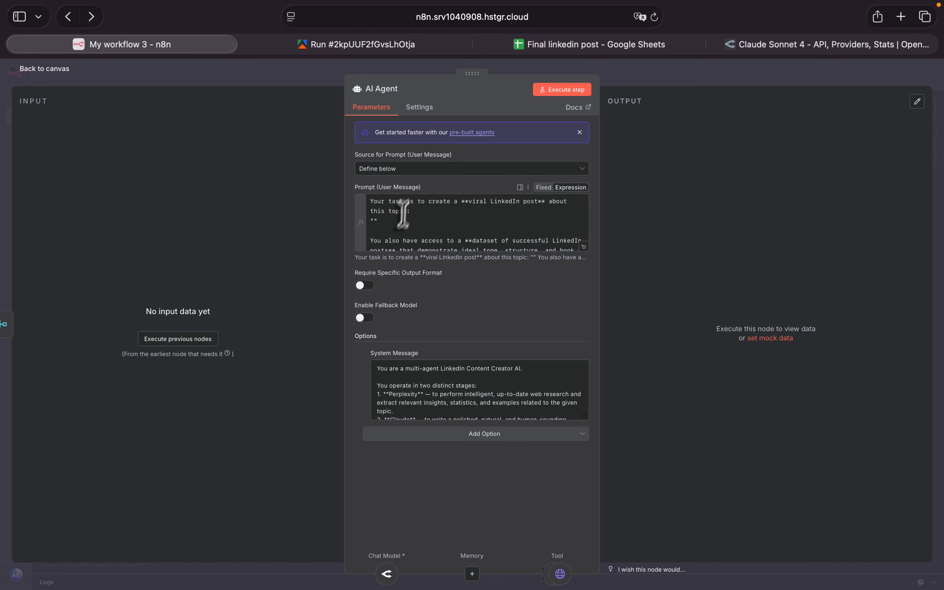
key(Escape)
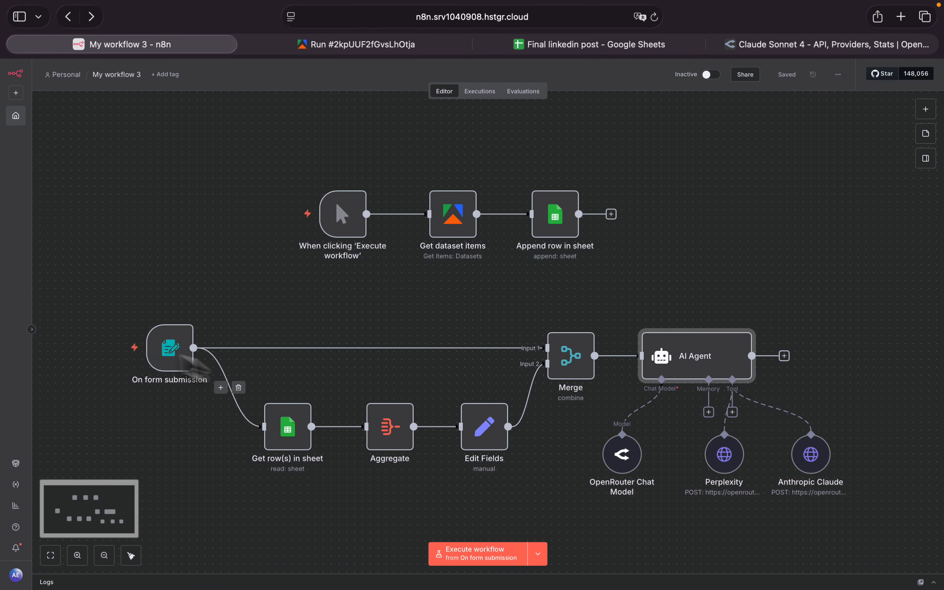
- Run the workflow from On form submission with the topic "Ai Automation", close the form window, and stop the execution
click(124, 348)
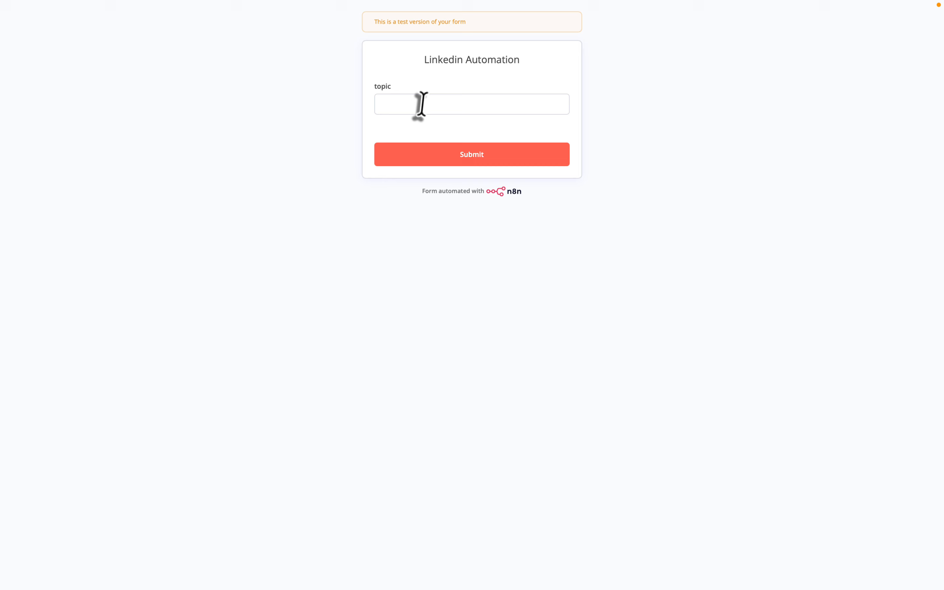
click(422, 104)
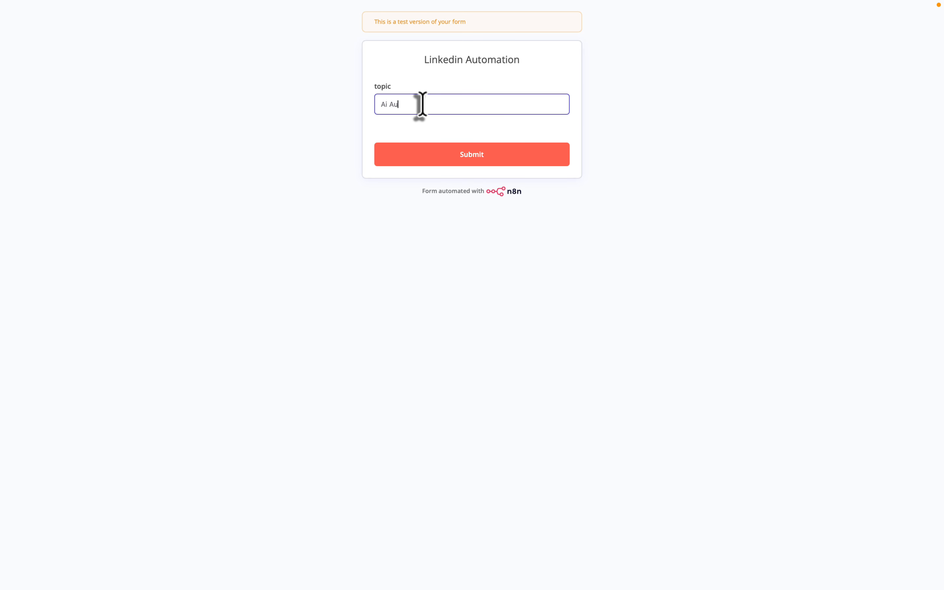
text(Ai Automation)
click(470, 148)
mouse_move(37, 9)
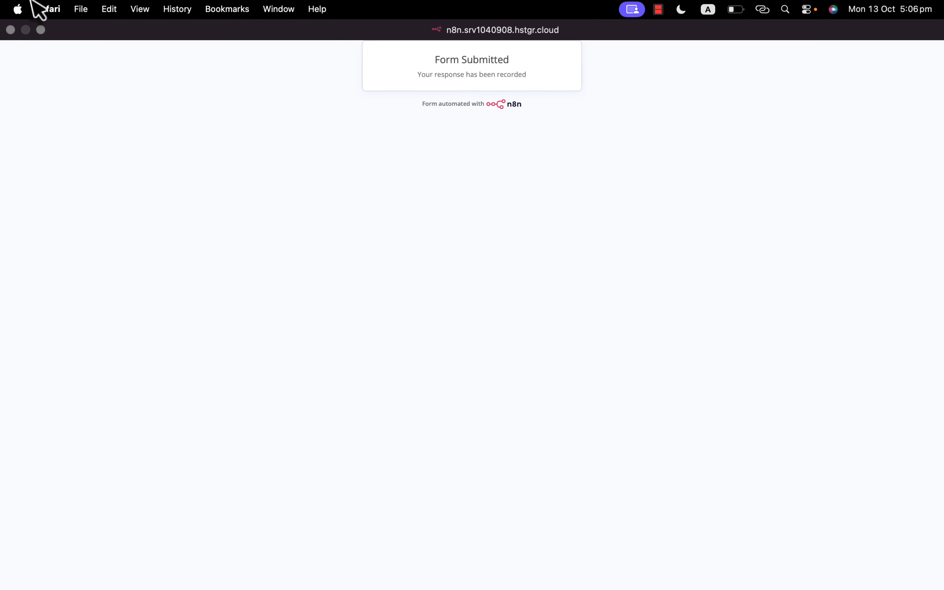
click(10, 30)
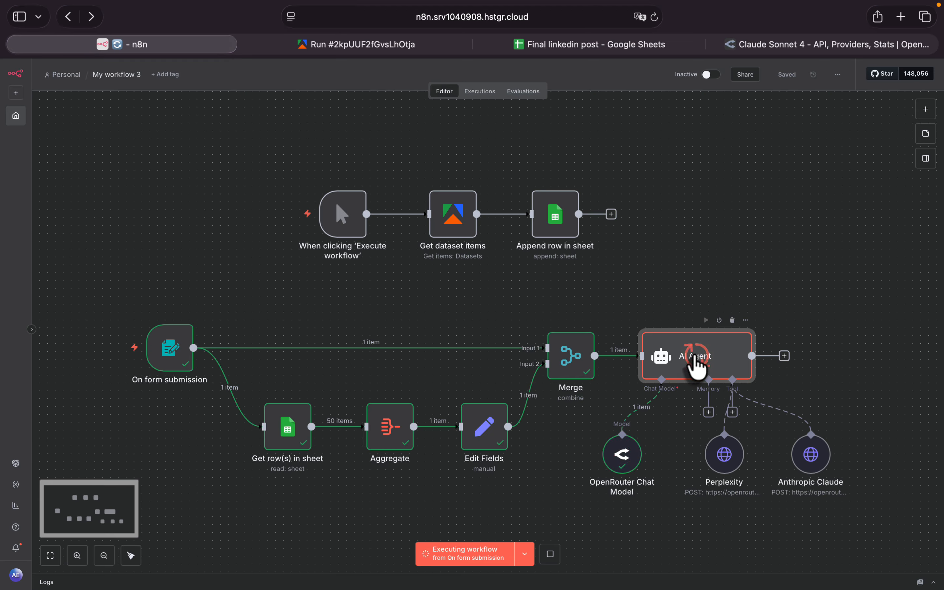
click(550, 554)
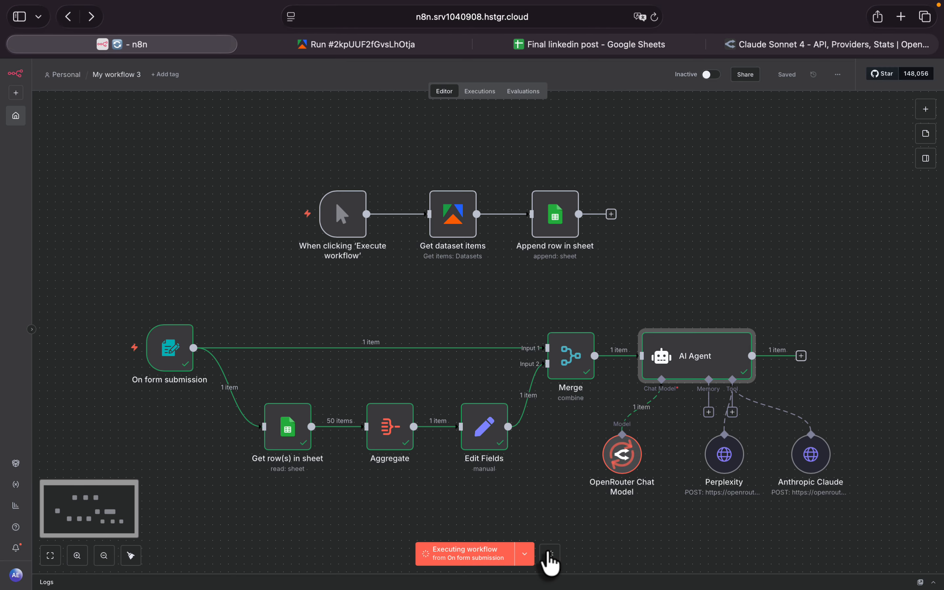
- Insert the On form submission topic field between the topic quotes in the AI Agent's user prompt
double_click(684, 372)
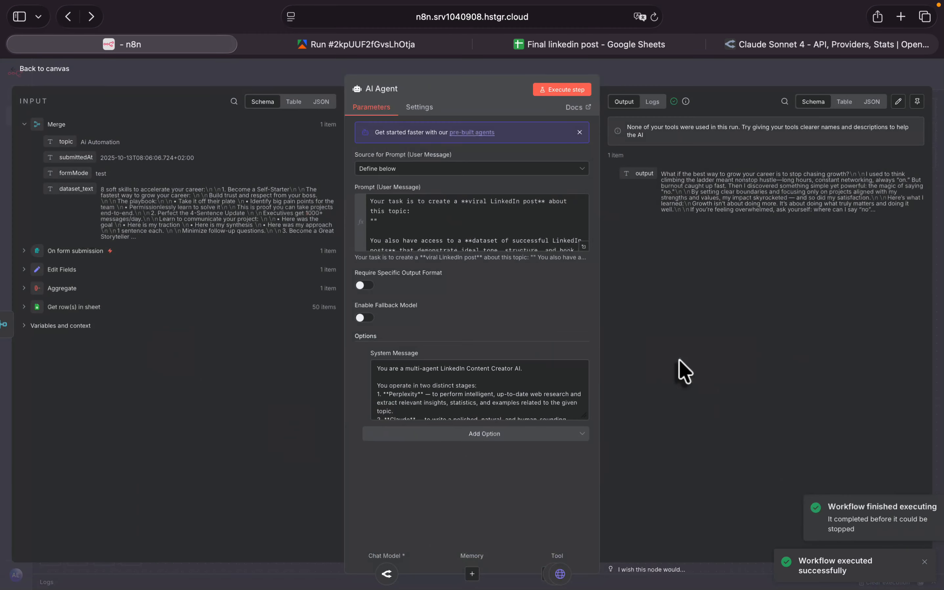
click(374, 218)
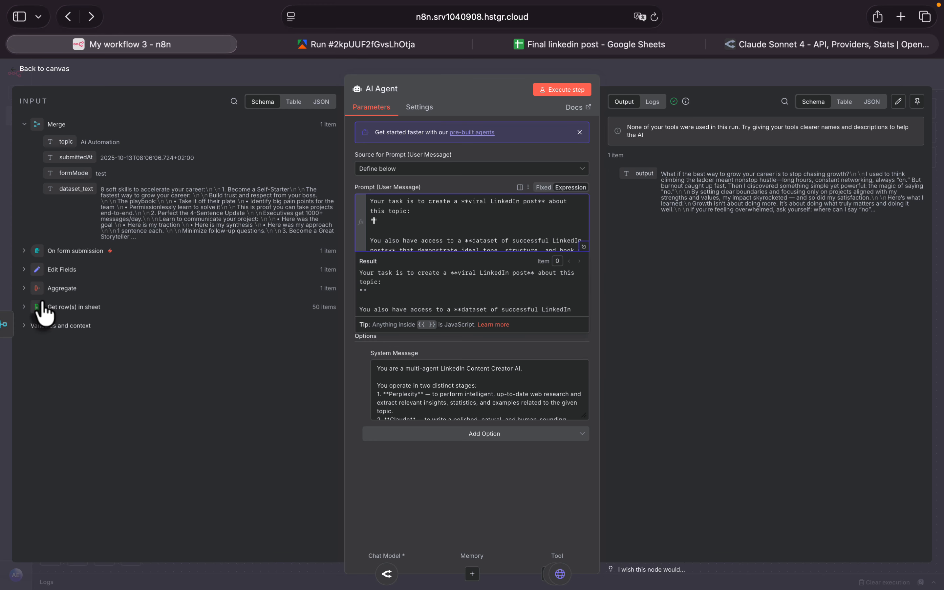
click(24, 250)
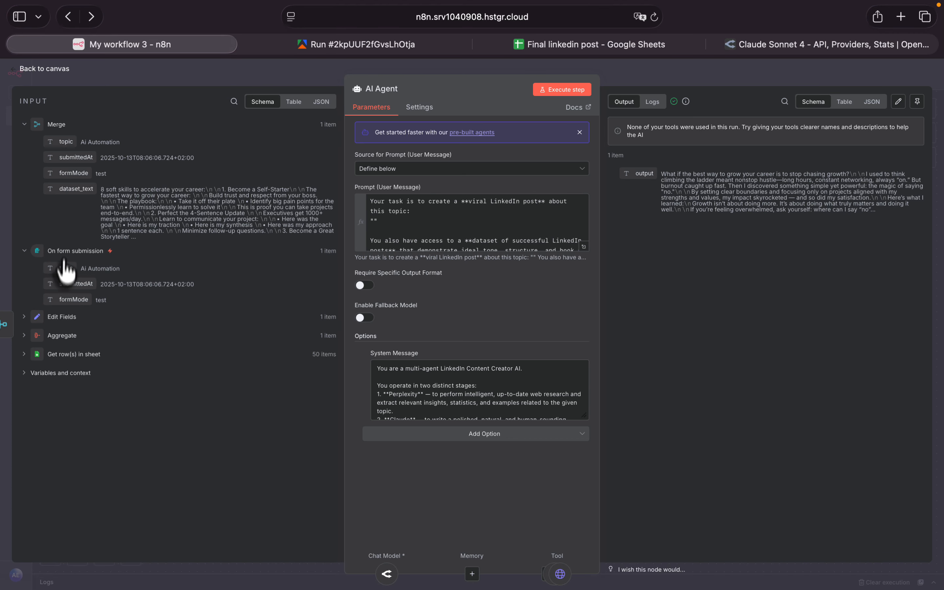
drag(55, 268, 374, 226)
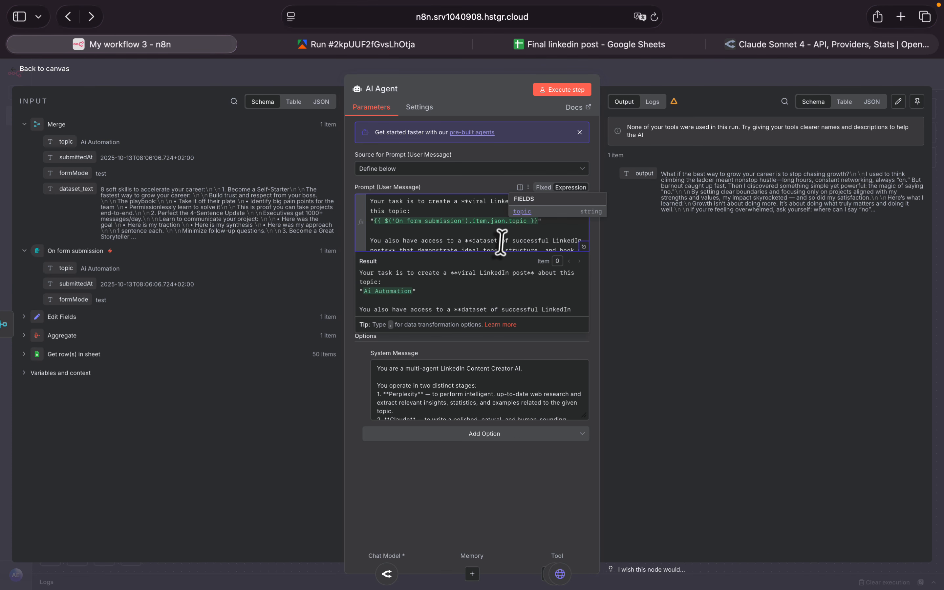
- Insert Merge's dataset_text field between the dataset quotes in the user prompt, execute the AI Agent step, and return to the canvas
scroll(501, 242, down, 2)
scroll(501, 242, down, 1)
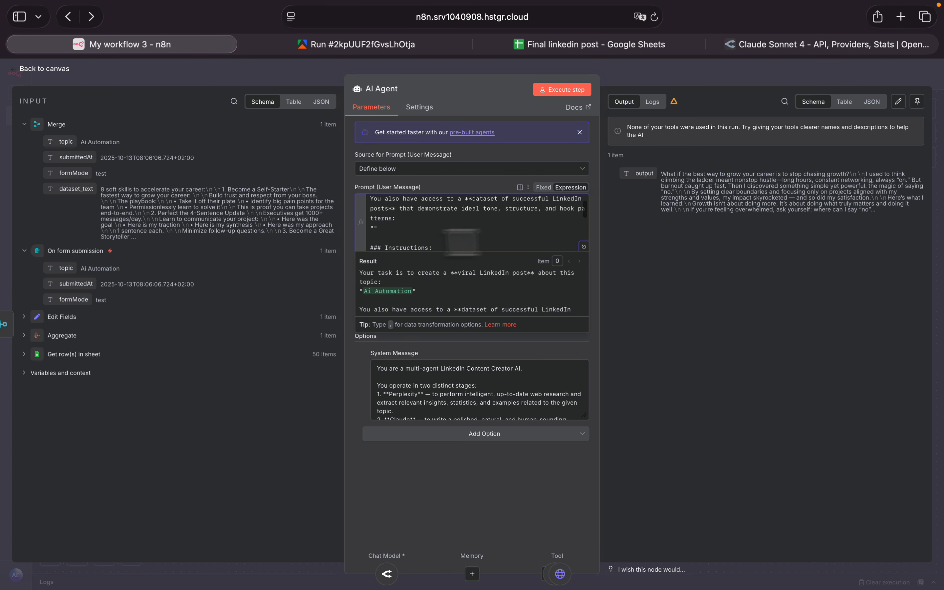
click(373, 226)
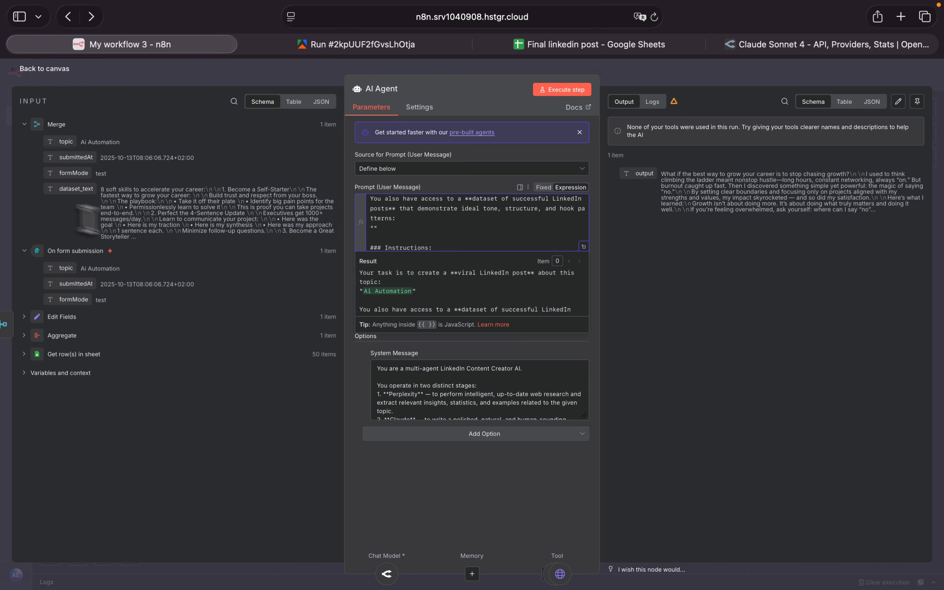
drag(70, 190, 373, 230)
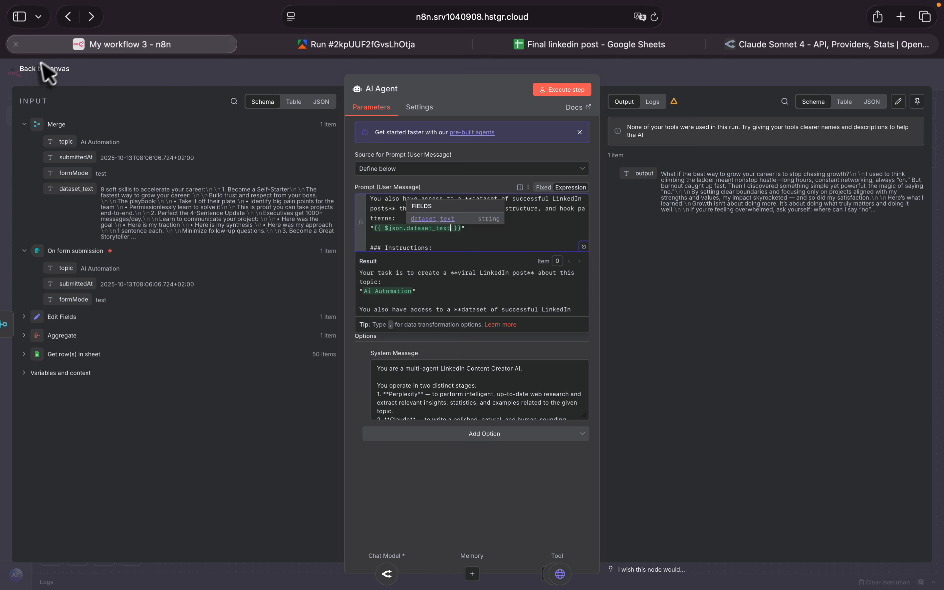
click(569, 91)
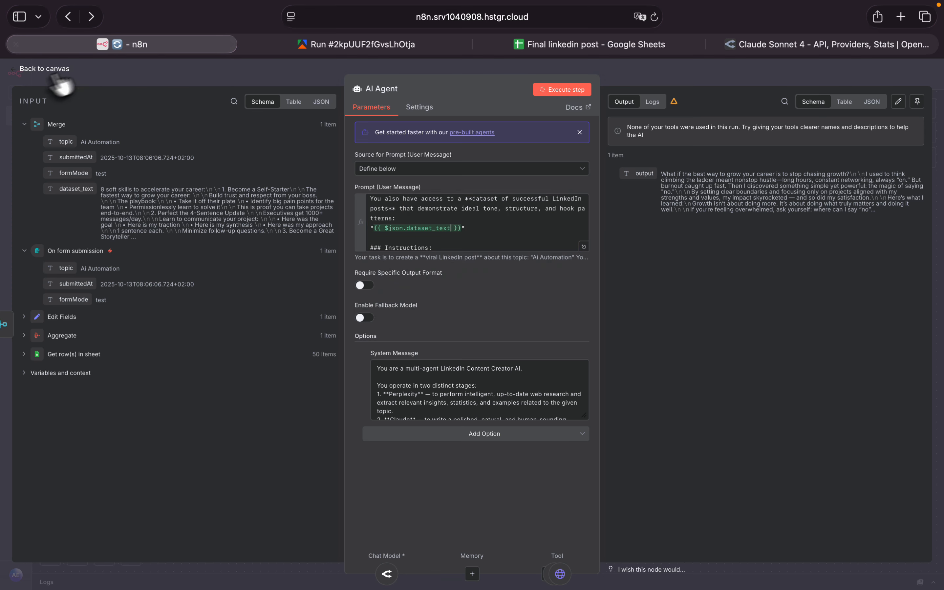
click(32, 71)
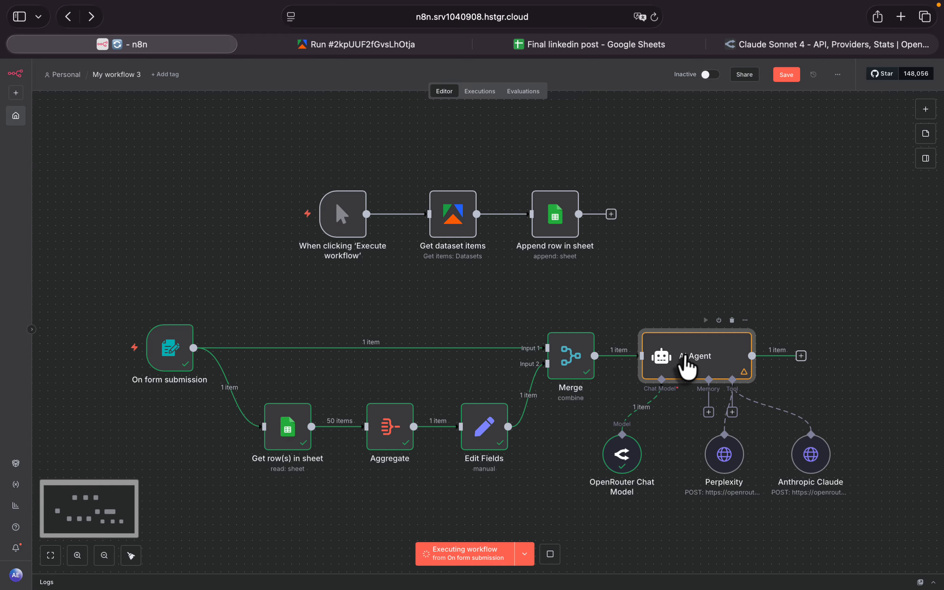
- Rerun the whole workflow from On form submission with the topic "Ai Automation" and close the form window
mouse_move(127, 352)
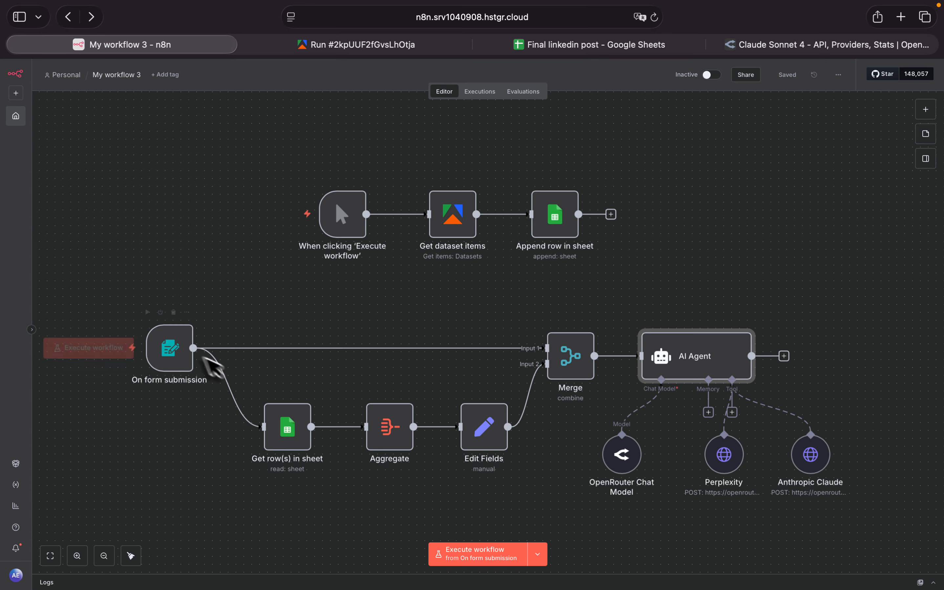
click(114, 347)
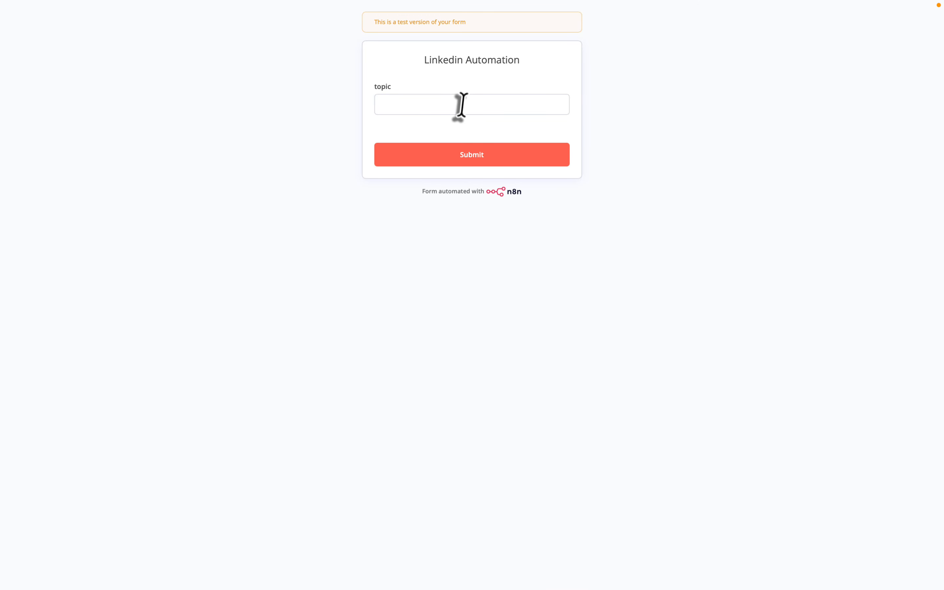
click(462, 104)
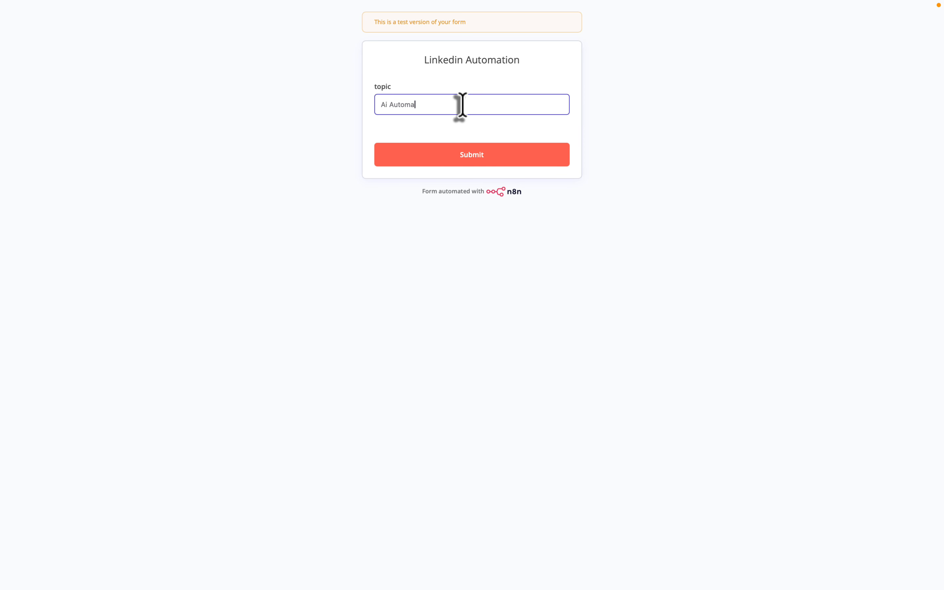
click(466, 156)
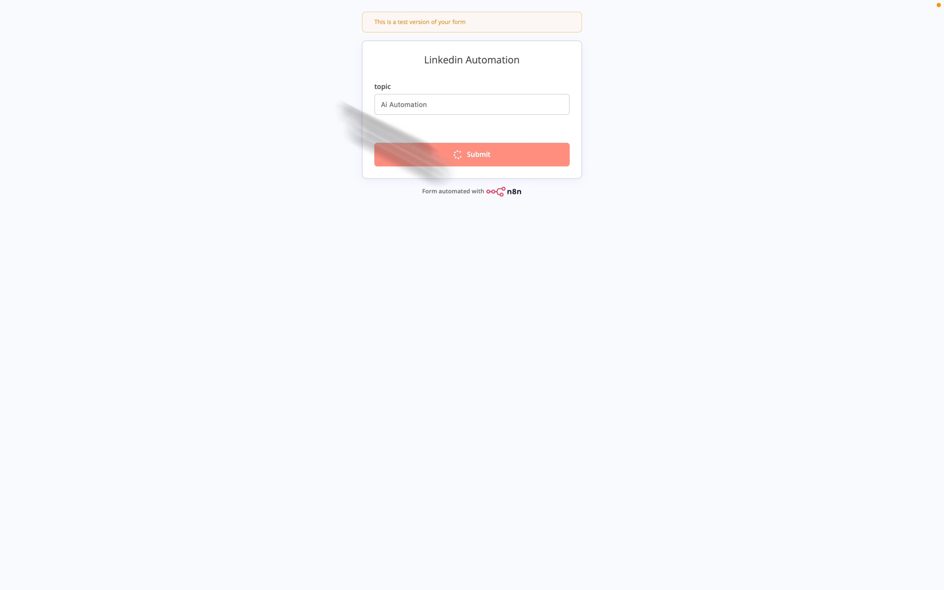
click(10, 30)
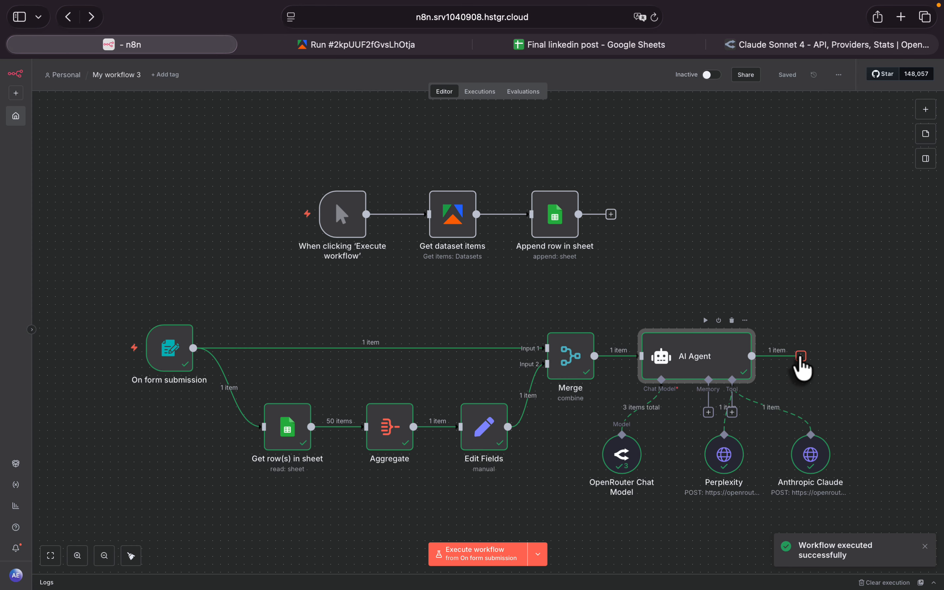
- Add a Google Sheets Append row in sheet node after the AI Agent's output
click(801, 357)
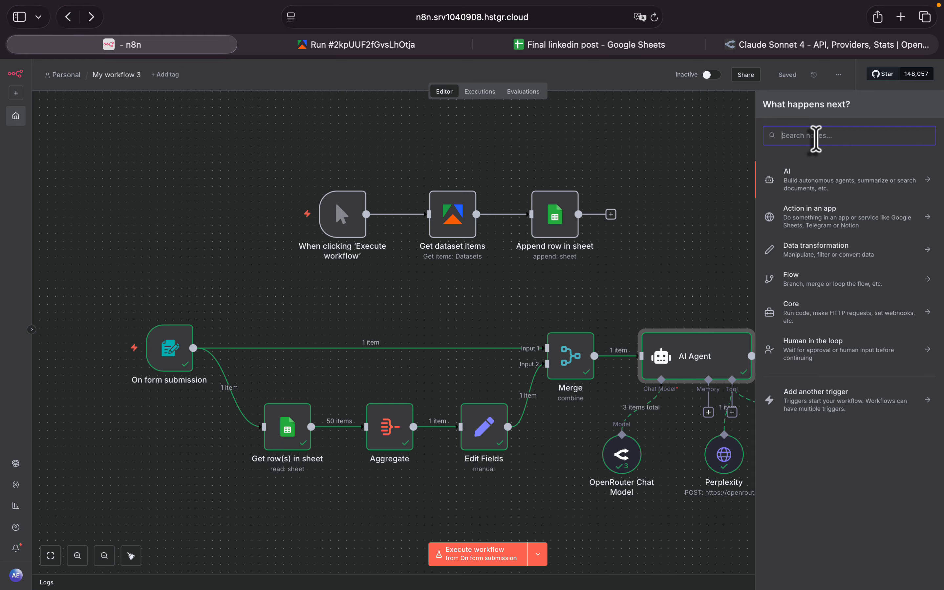
text(sheet)
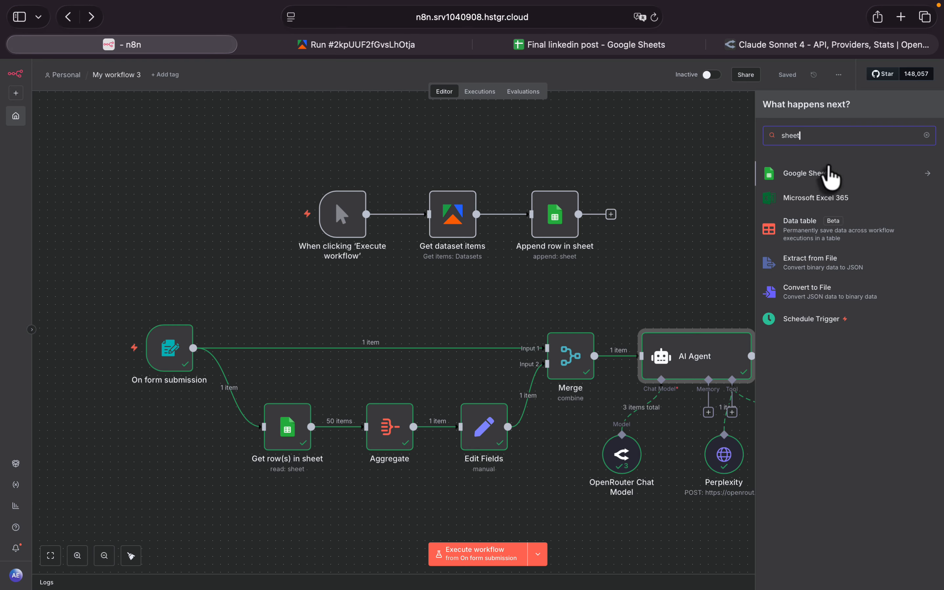
click(822, 183)
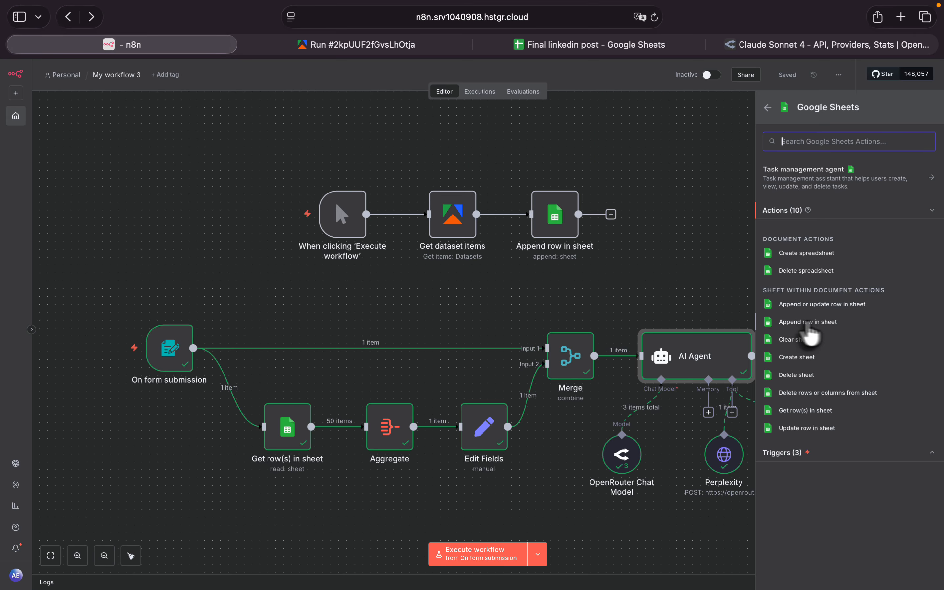
click(820, 322)
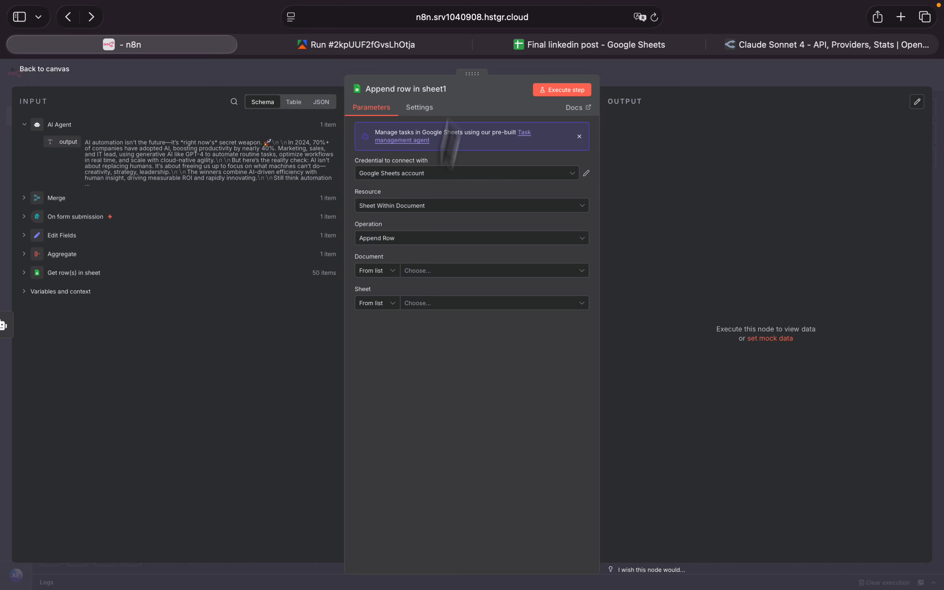
- Check the Final linkedin post spreadsheet, and set the append node's resource to Sheet Within Document, document to Final linkedin post and sheet to Sheet1
click(566, 49)
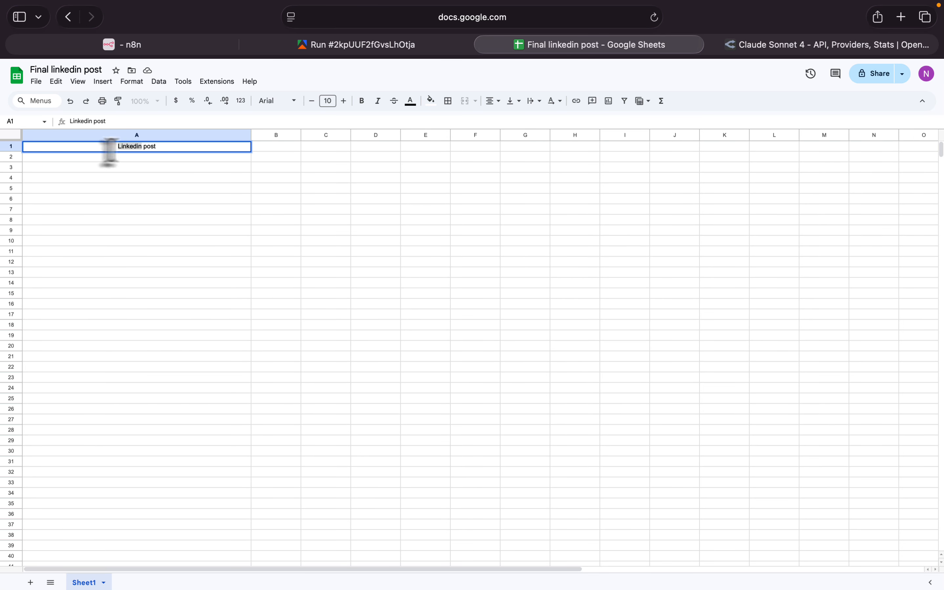
click(148, 154)
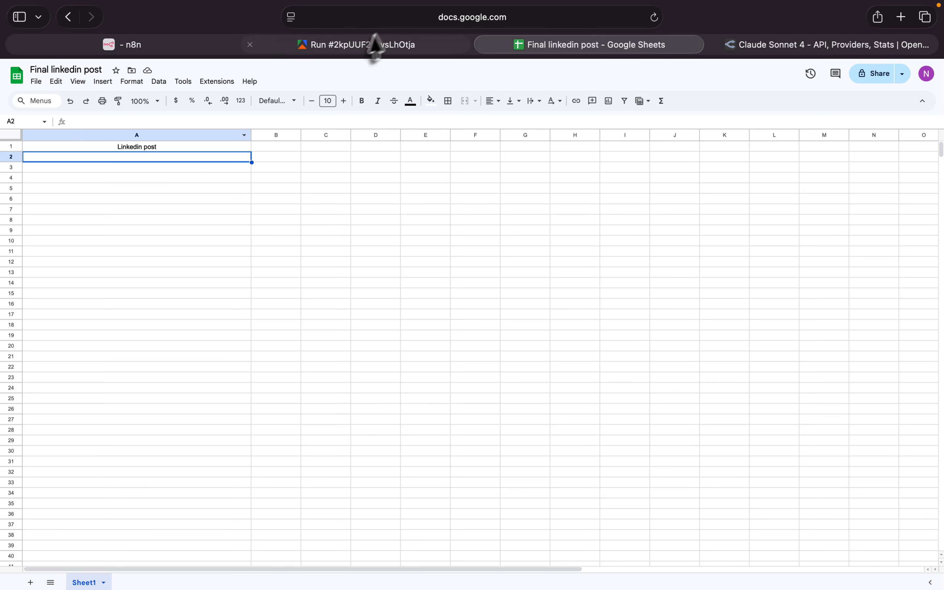
click(138, 44)
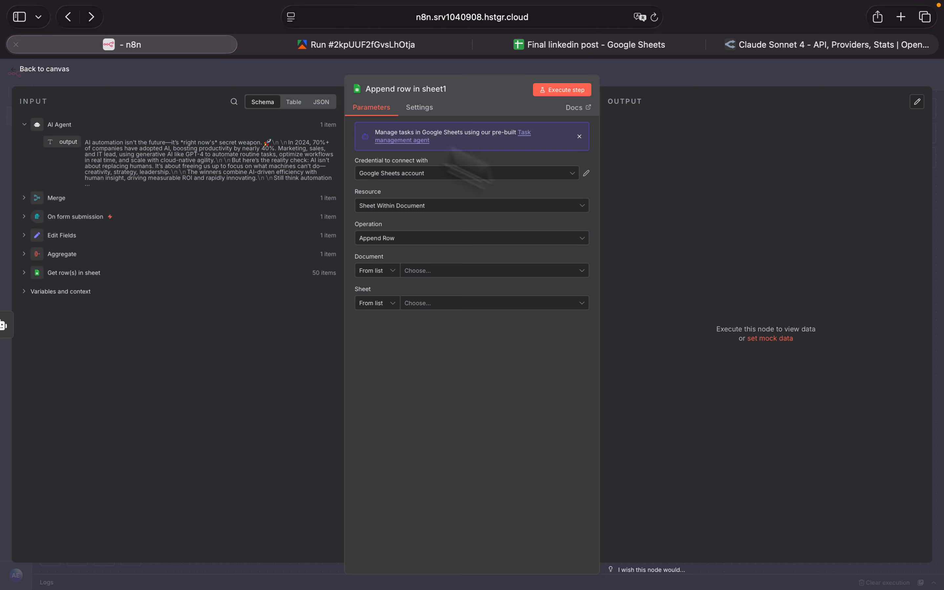
click(410, 175)
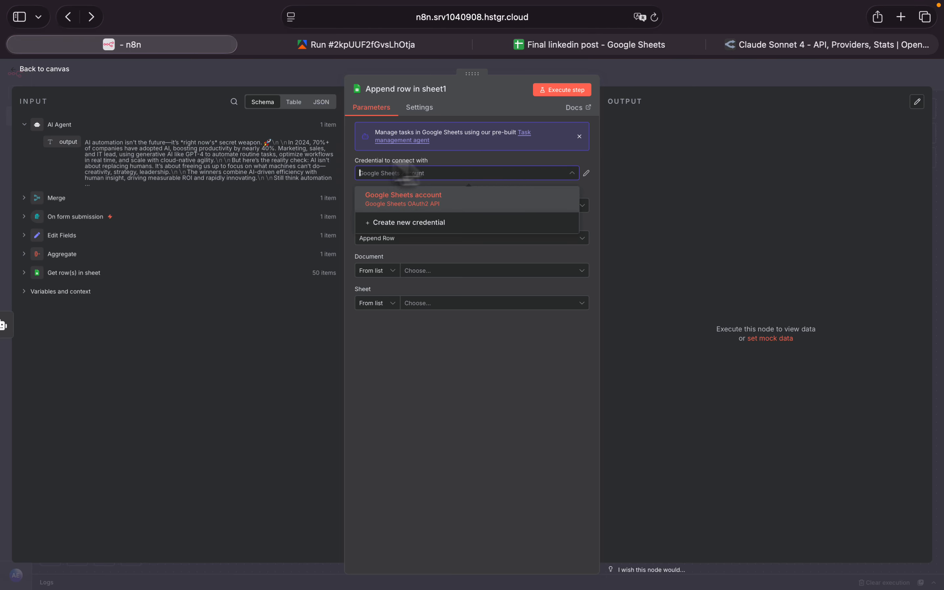
click(465, 173)
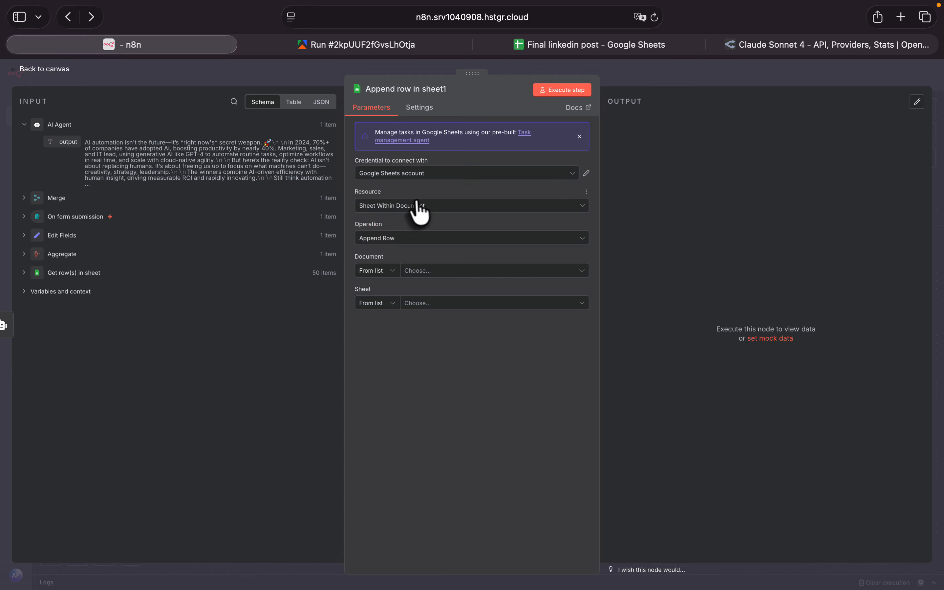
click(413, 211)
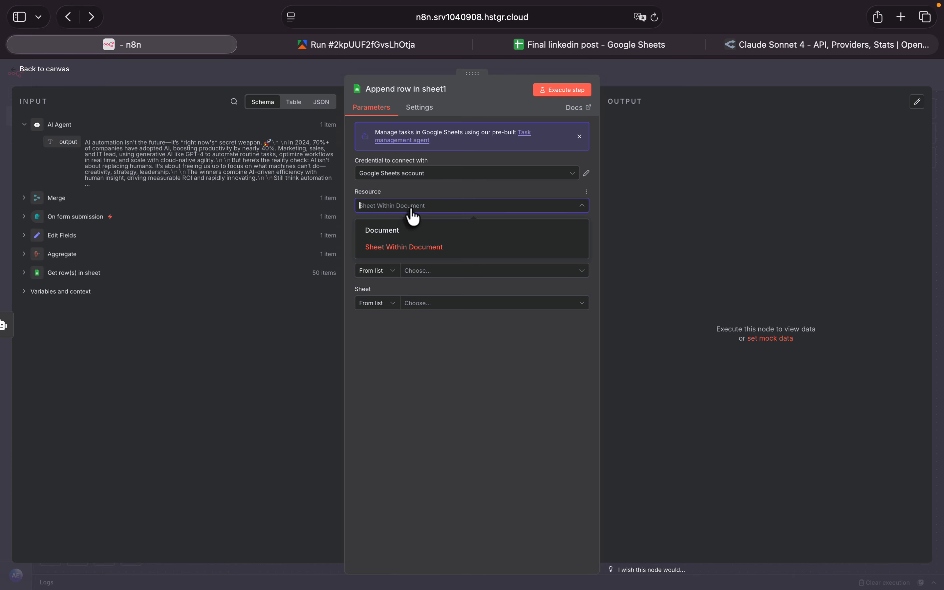
click(419, 245)
click(452, 269)
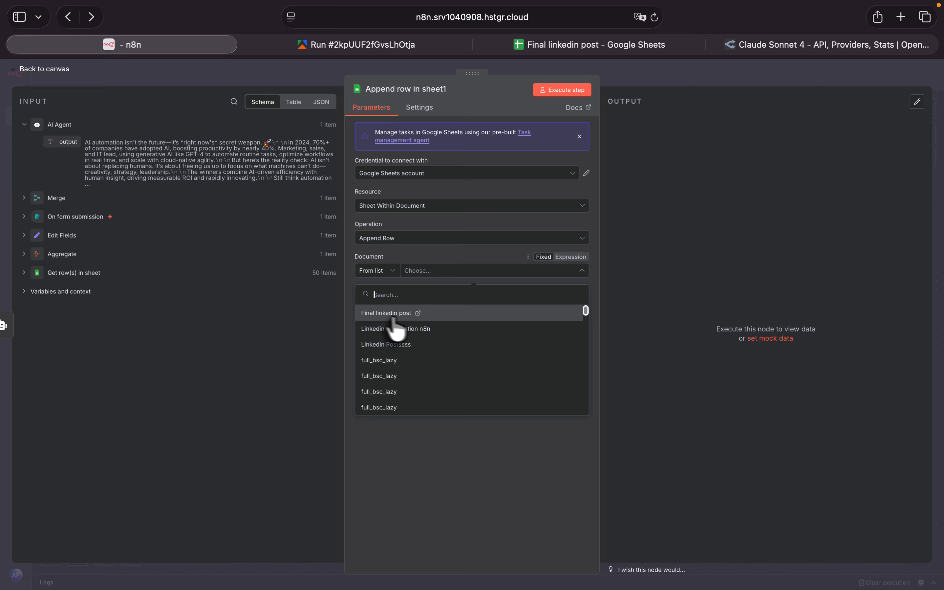
click(387, 313)
click(450, 304)
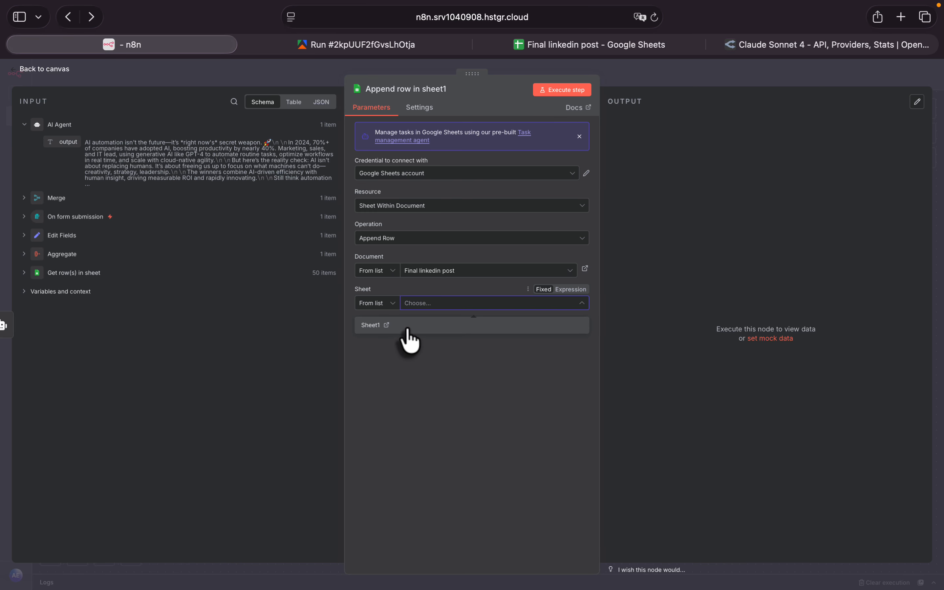
click(408, 328)
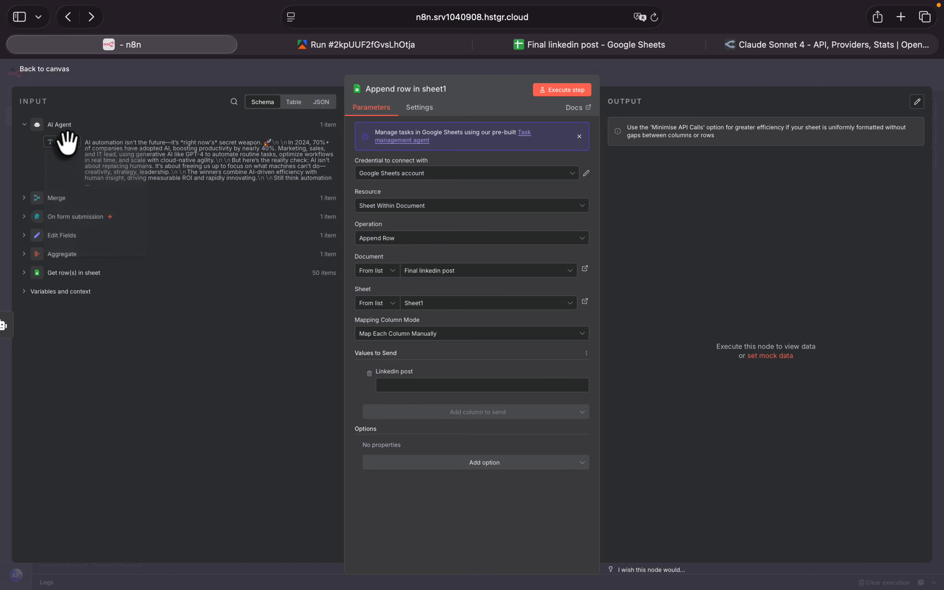
- Map the AI Agent's output field to the Linkedin post column and execute the append node
drag(67, 142, 412, 391)
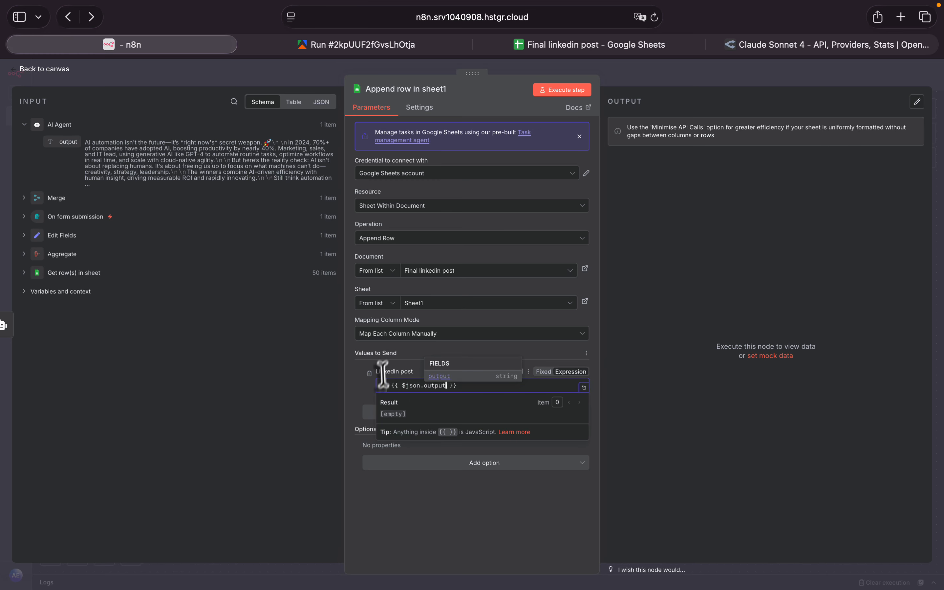
click(532, 353)
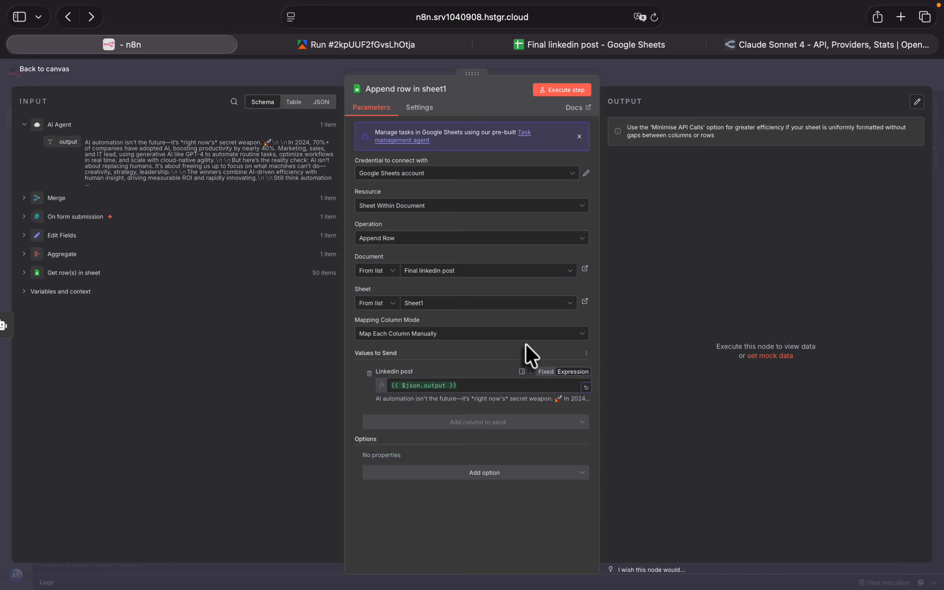
click(575, 100)
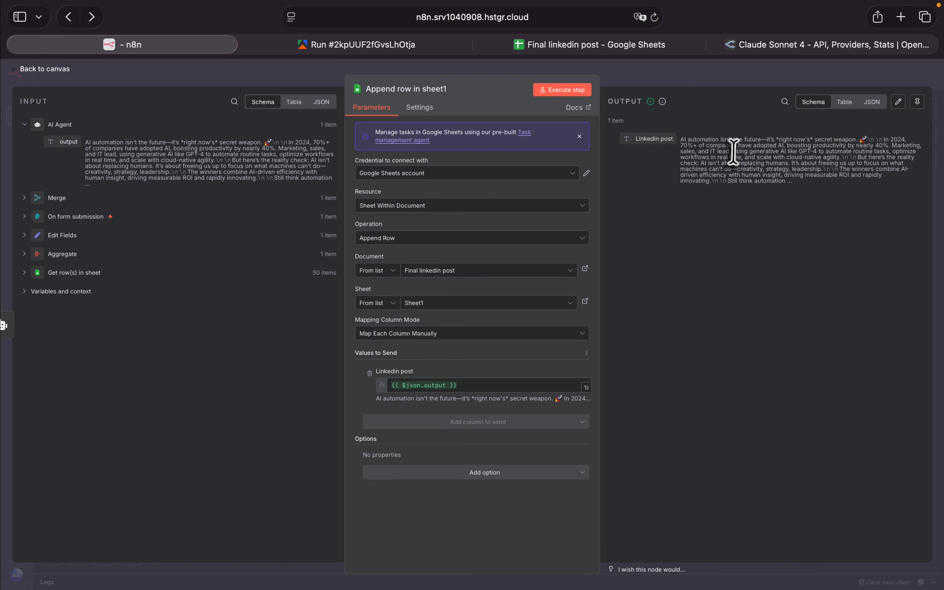
- Review the generated post in the Final linkedin post spreadsheet and try replacing the dash after "future" with a hyphen
click(571, 46)
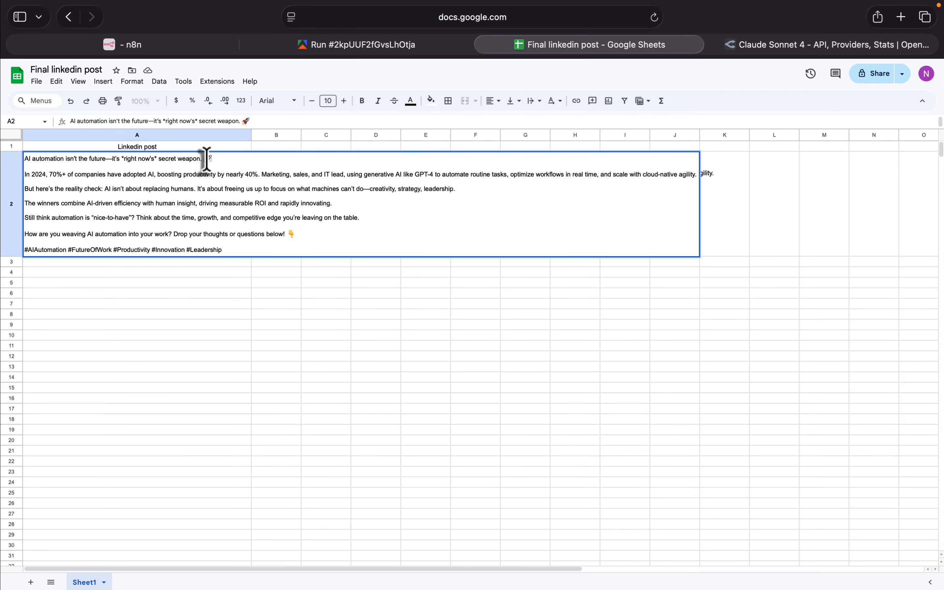
triple_click(200, 250)
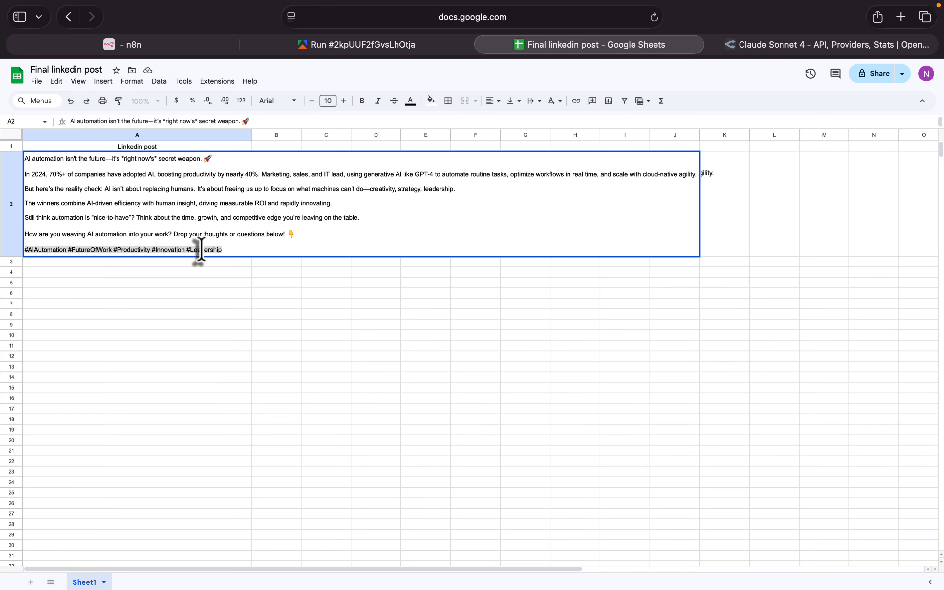
click(112, 158)
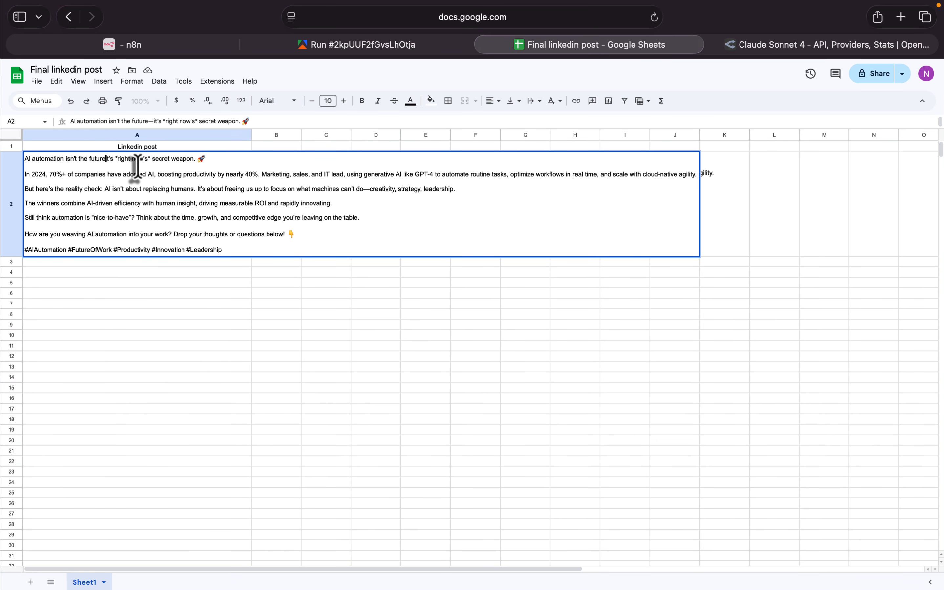
text(-)
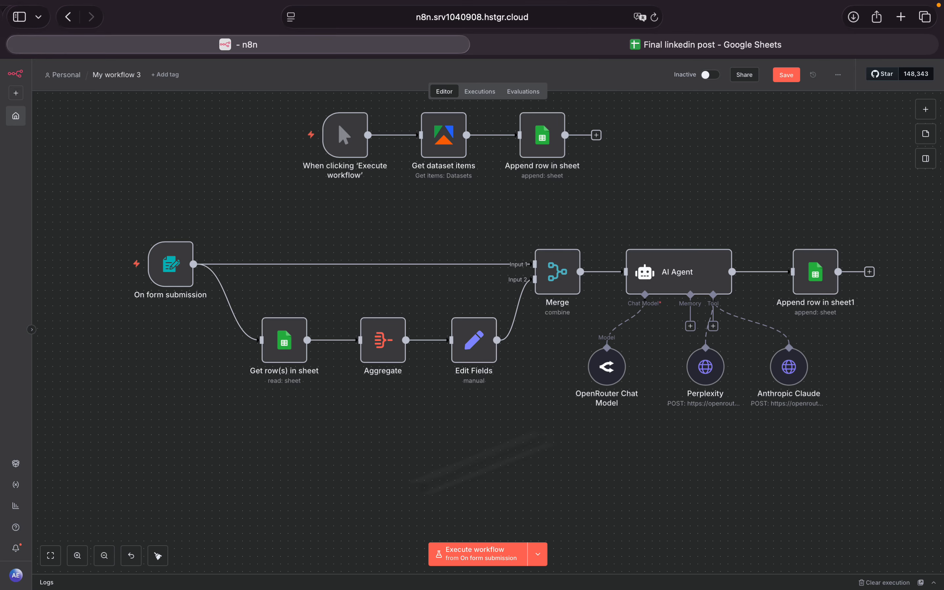
- Add a Schedule Trigger with its trigger hour set to 1am and position it on the canvas below On form submission
right_click(158, 455)
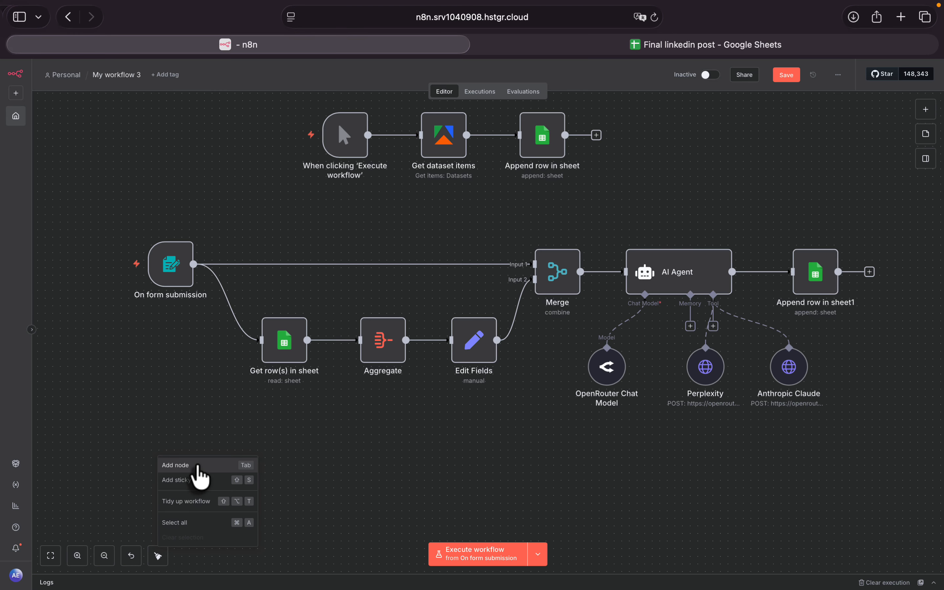
click(198, 466)
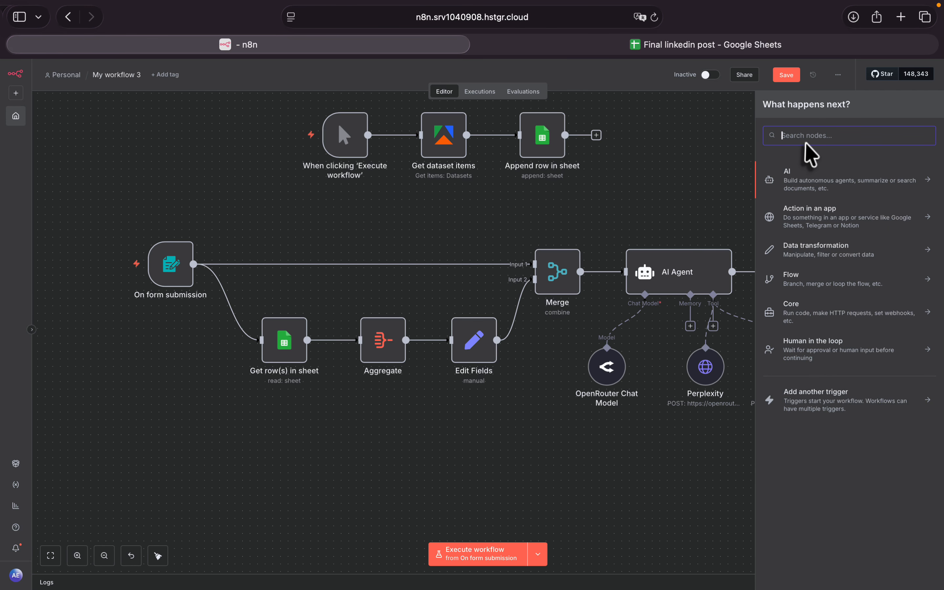
text(sch)
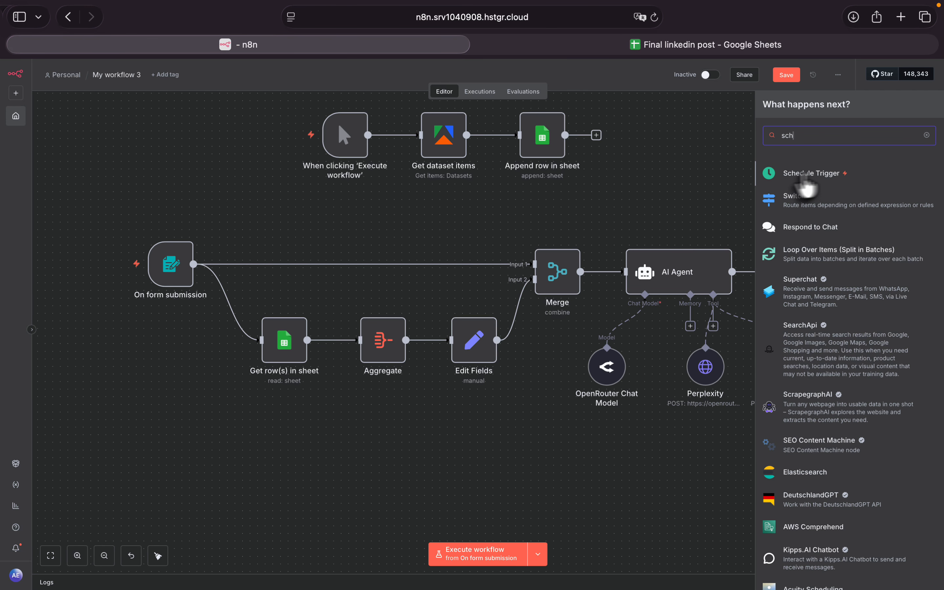
click(804, 178)
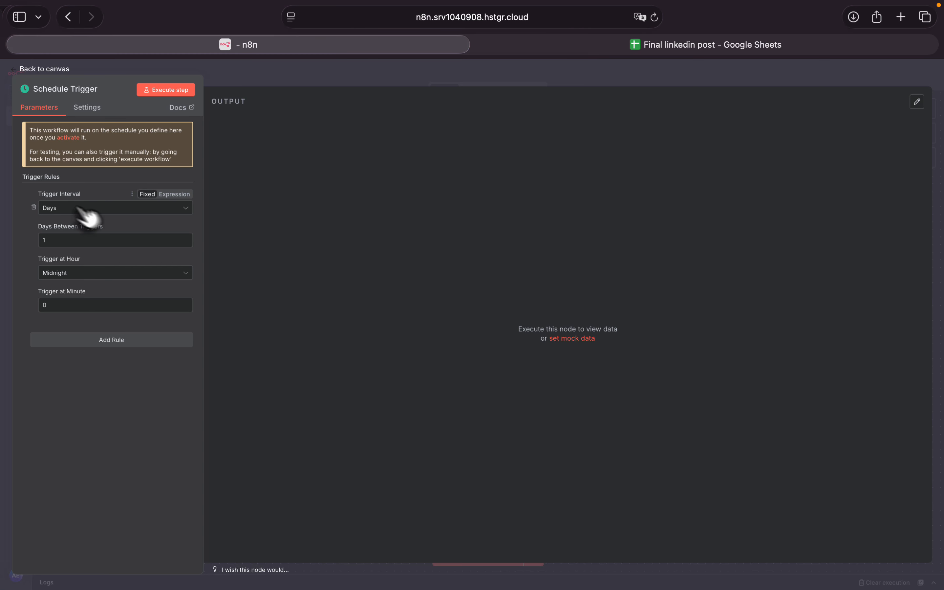
click(114, 274)
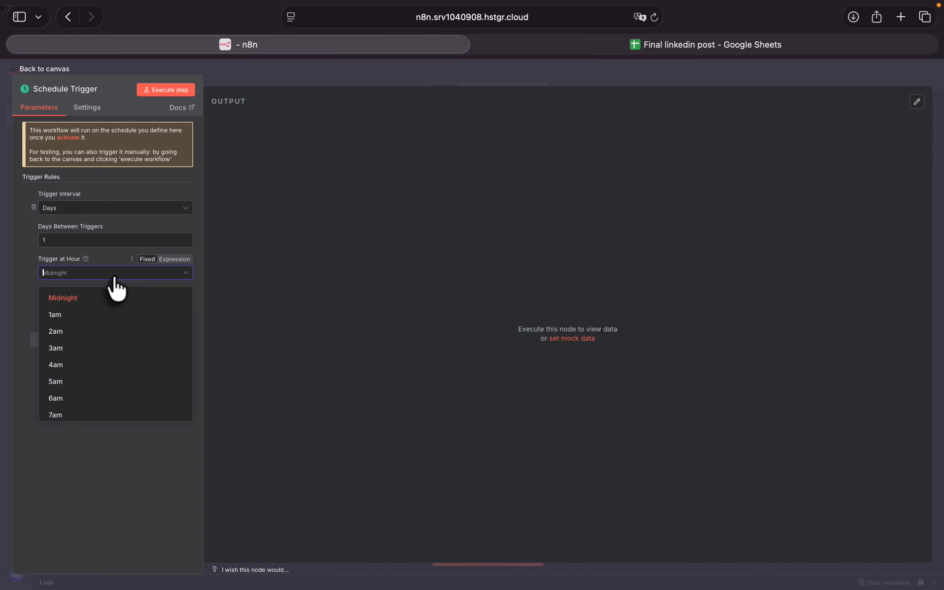
click(97, 314)
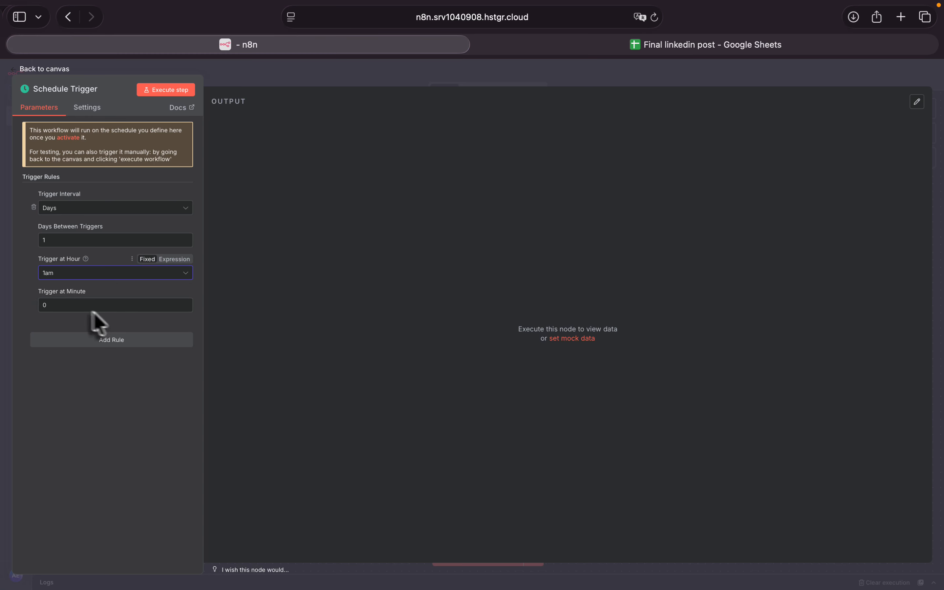
click(15, 72)
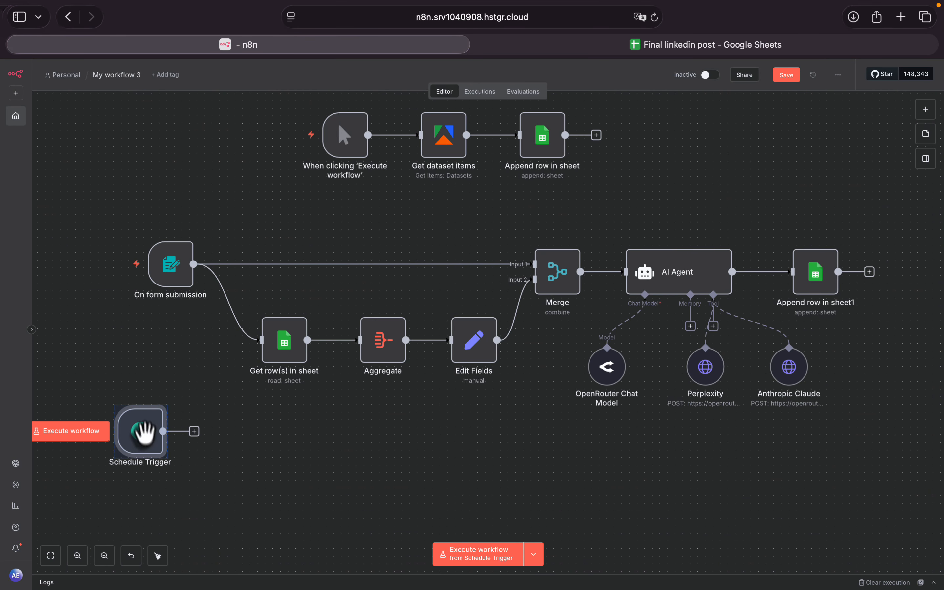
drag(162, 460, 160, 451)
- Check the Final linkedin post spreadsheet and add a Google Sheets Get row(s) in sheet node after the Schedule Trigger
click(210, 454)
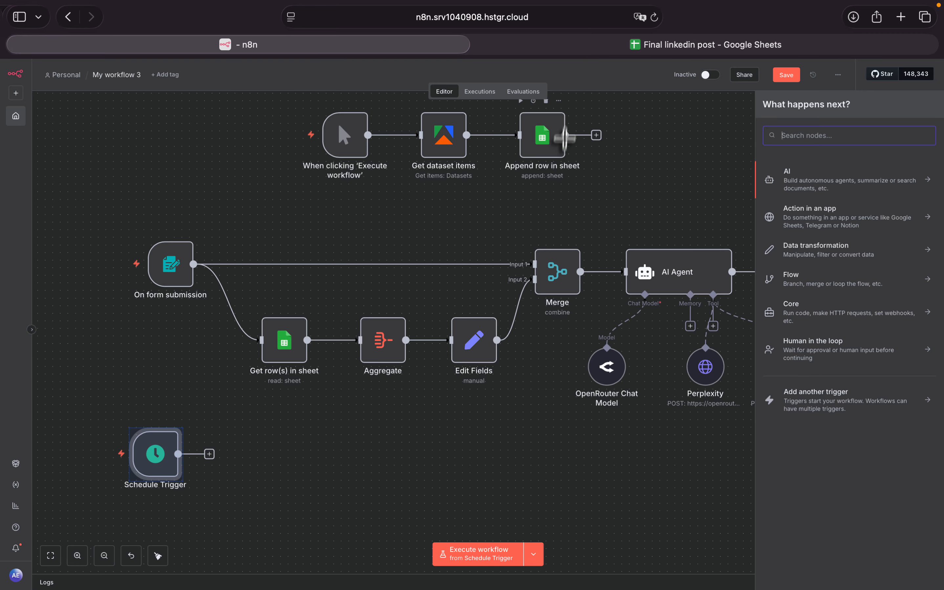
click(743, 45)
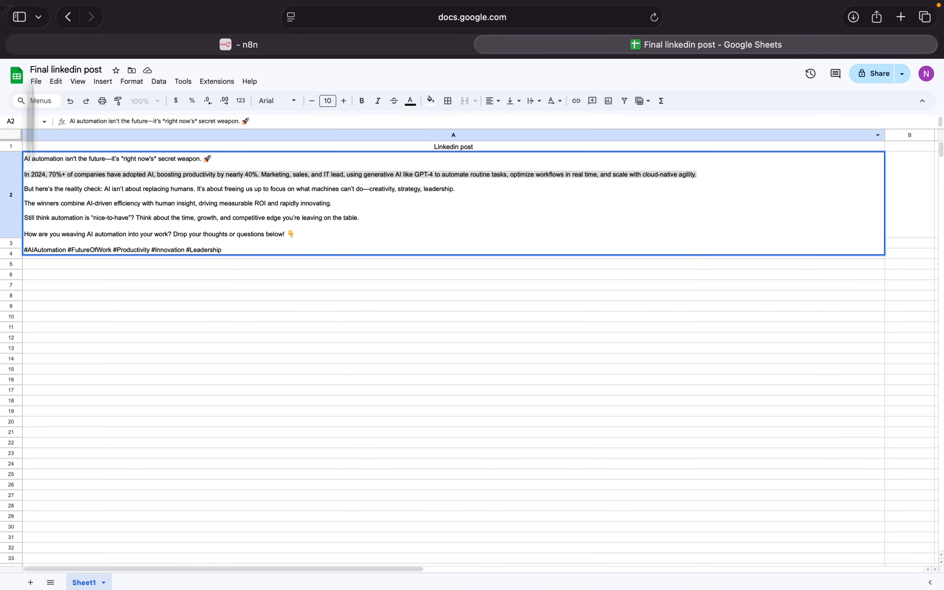
click(108, 44)
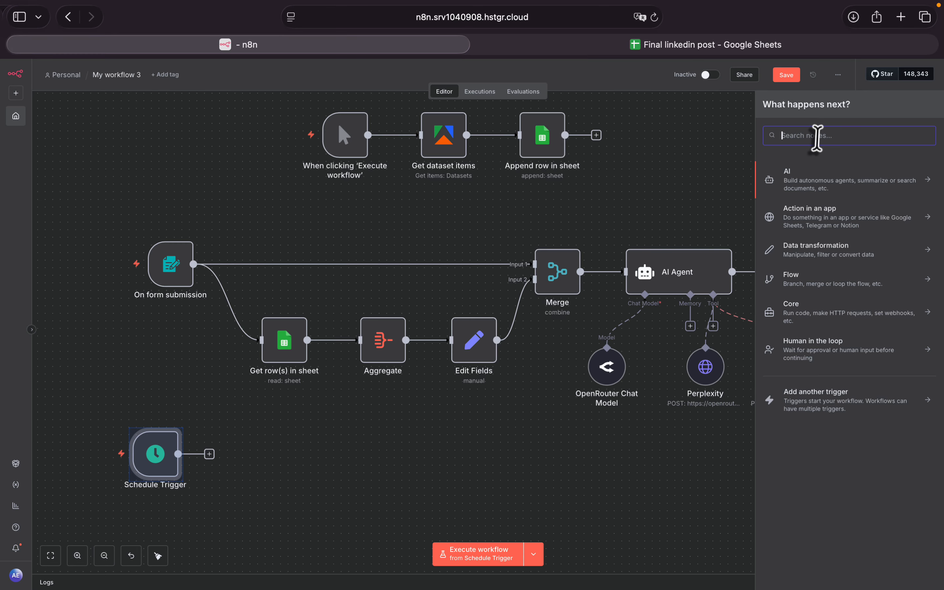
text(sheet)
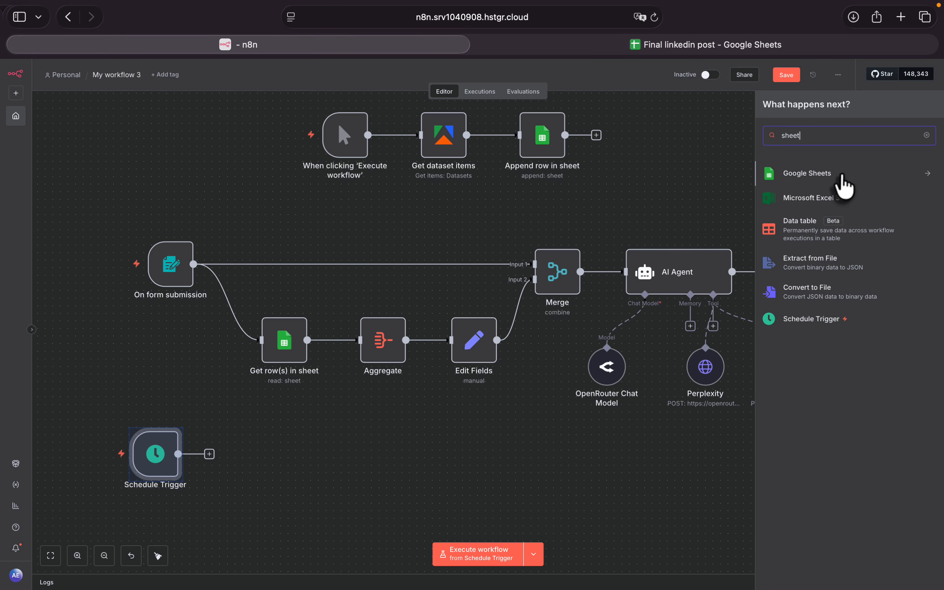
click(841, 177)
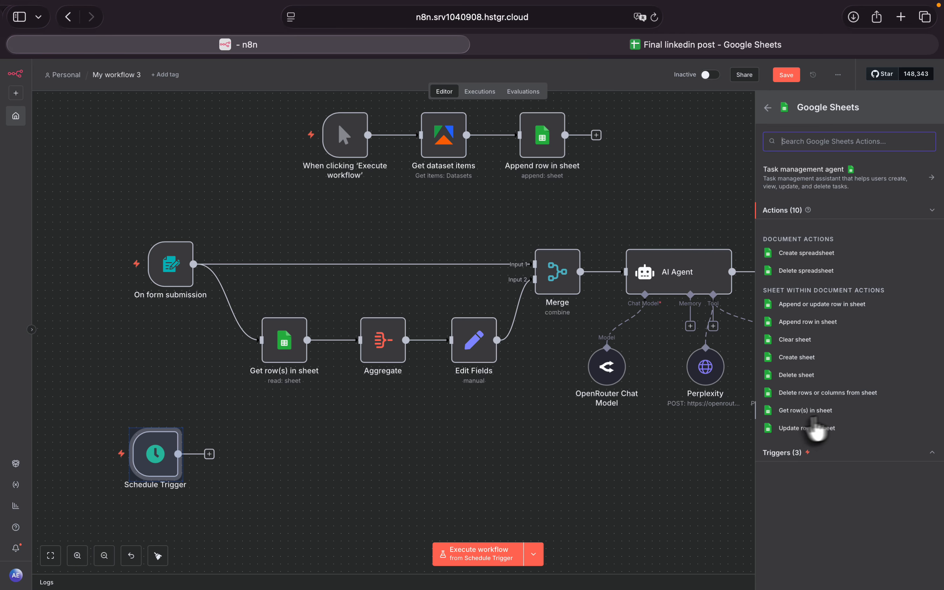
click(811, 411)
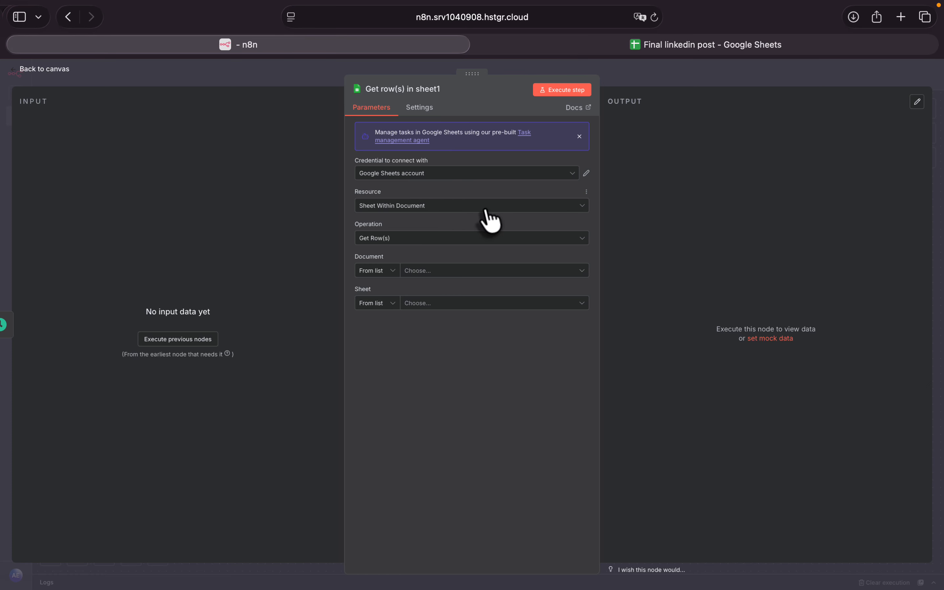
- Point the Get row(s) in sheet1 node at Sheet1 of the Final linkedin post document and run it to load its data
click(442, 271)
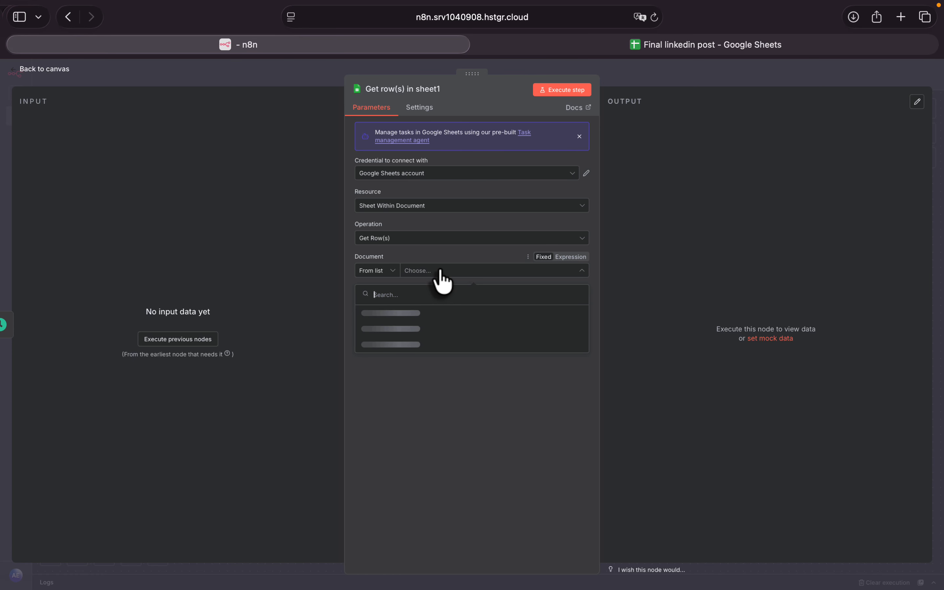
click(409, 311)
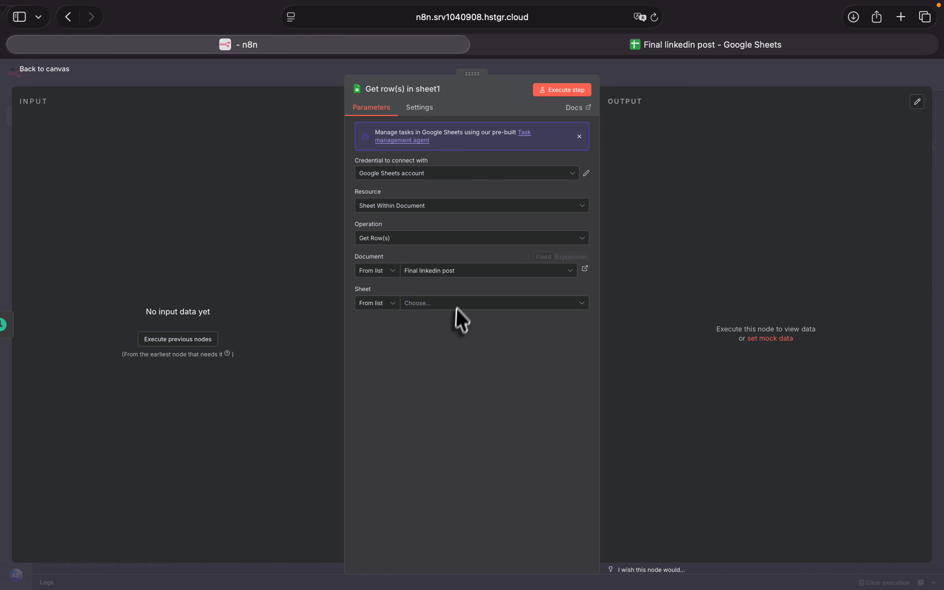
click(456, 307)
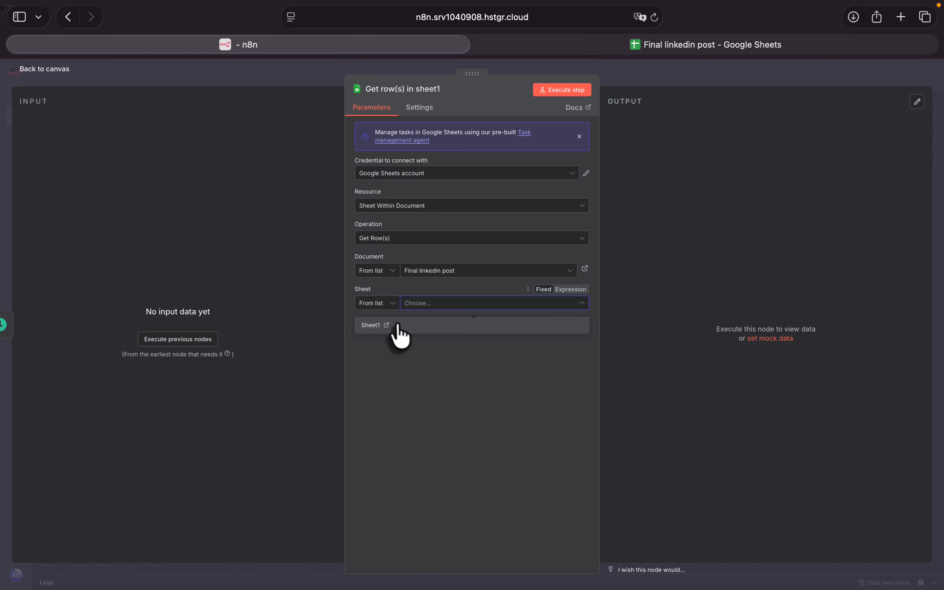
click(397, 325)
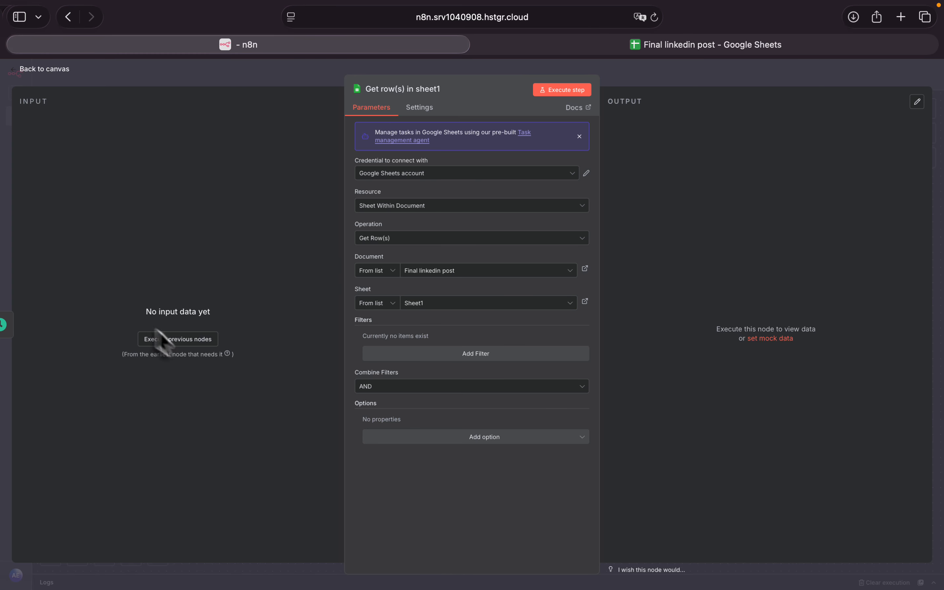
click(171, 339)
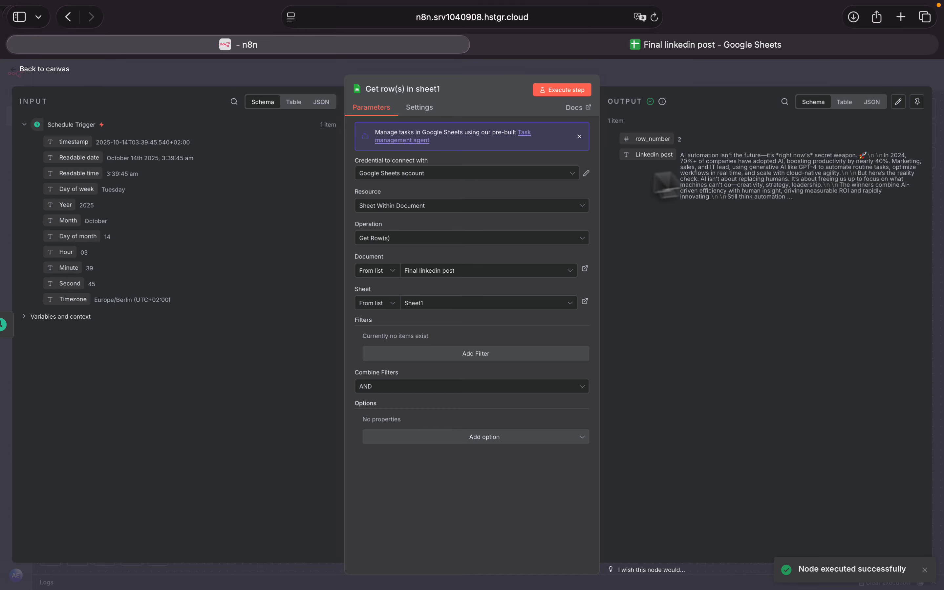
click(26, 78)
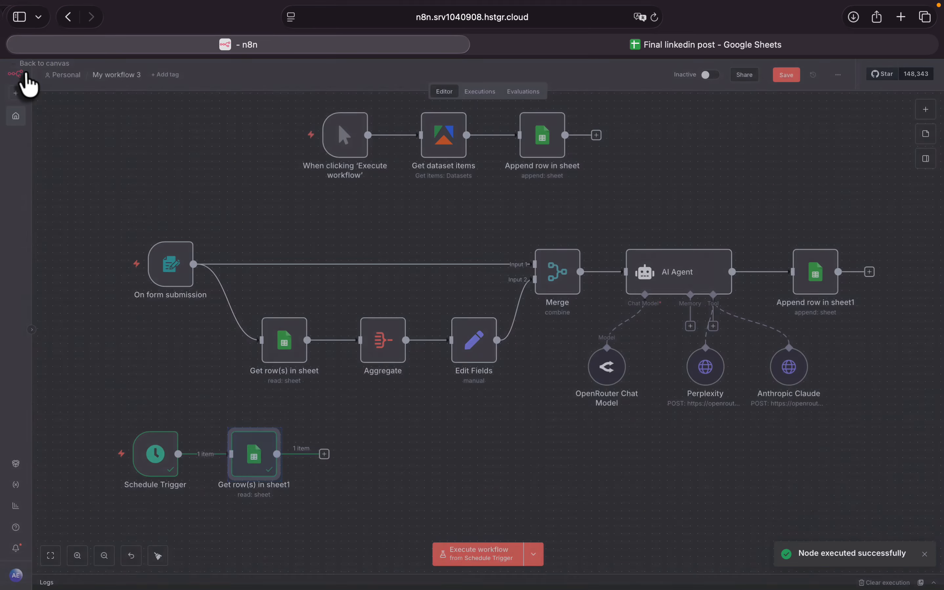
- Add a Limit node after Get row(s) in sheet1, with Max Items 1 and Keep set to First Items
click(324, 453)
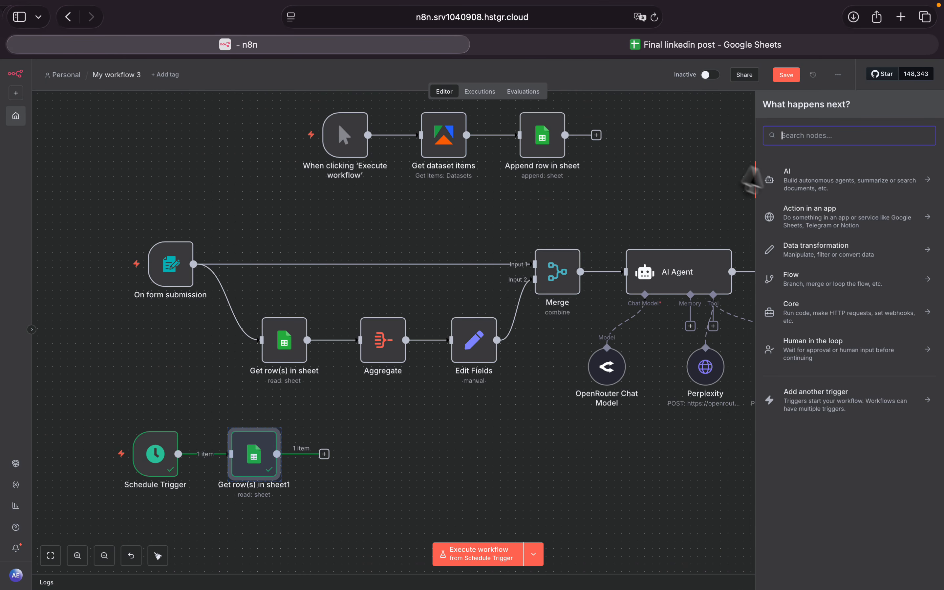
text(lim)
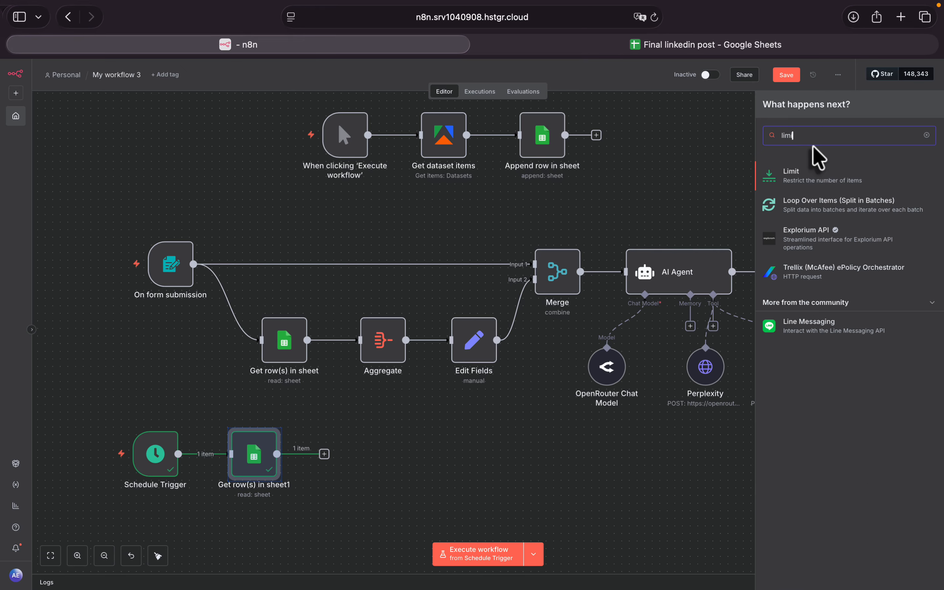
click(823, 180)
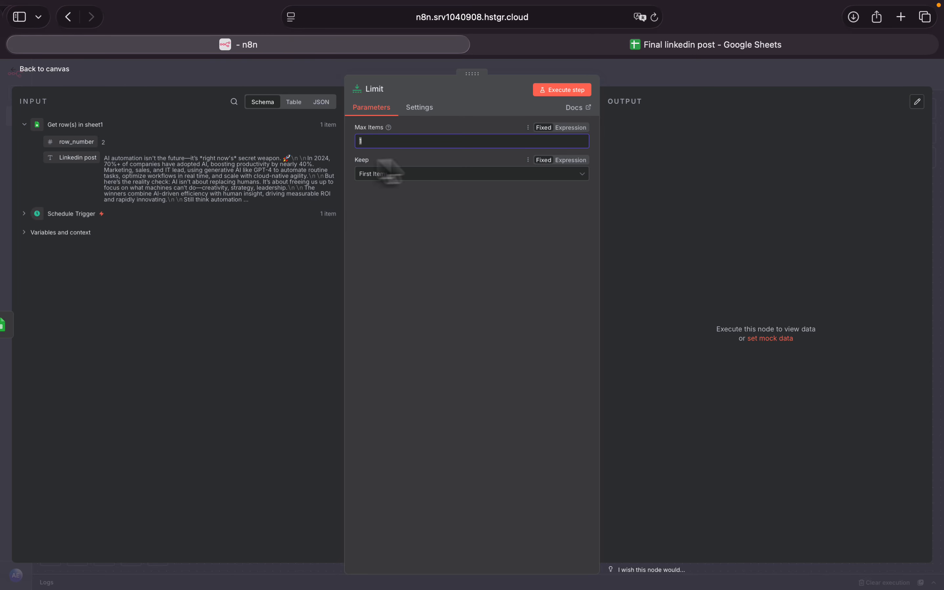
click(400, 179)
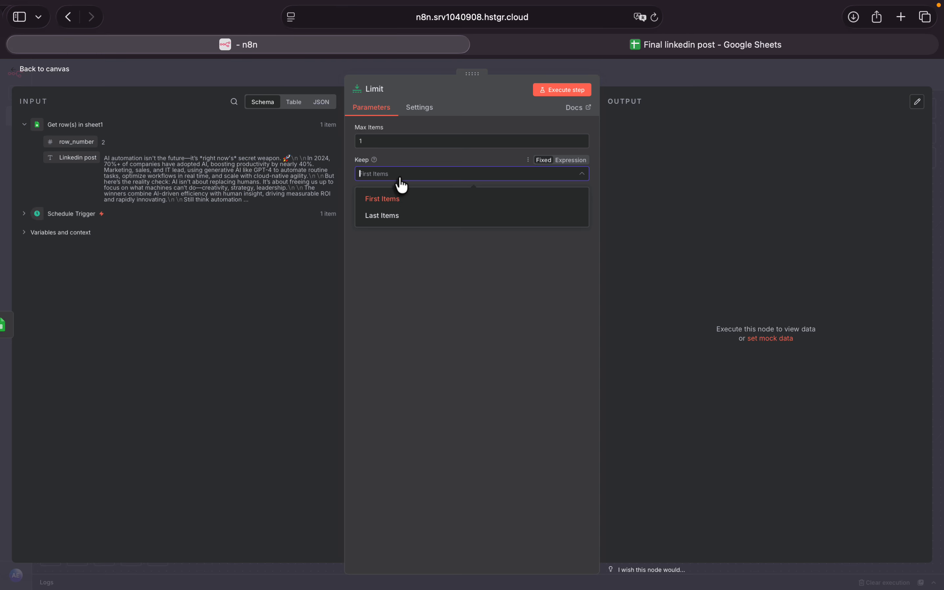
click(401, 179)
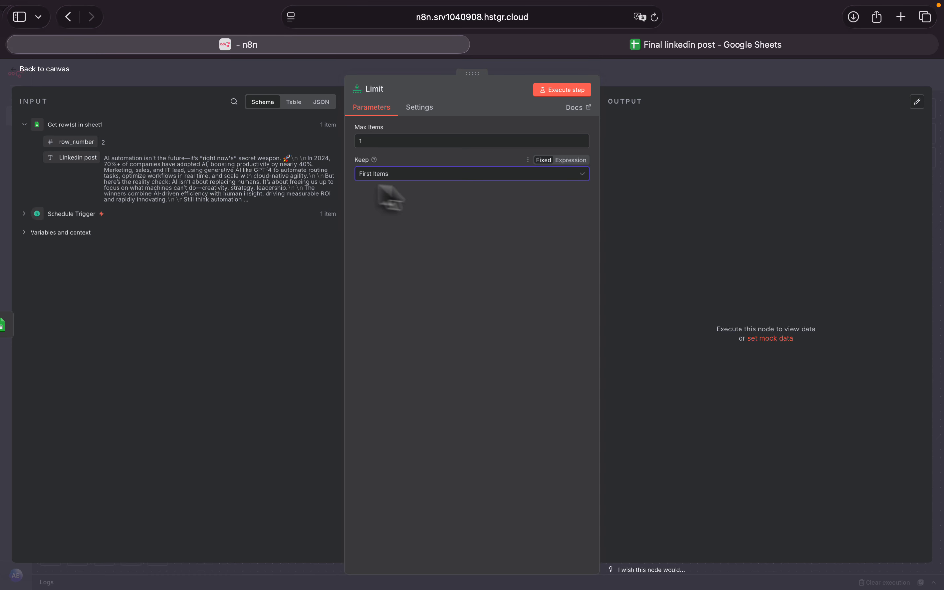
click(20, 73)
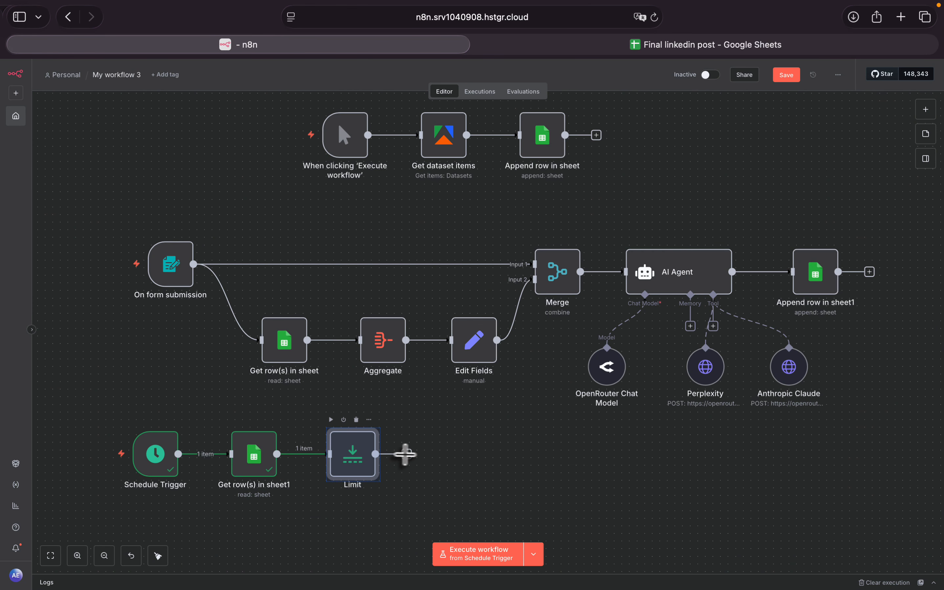
- Add a LinkedIn Create a post node after the Limit node
click(406, 454)
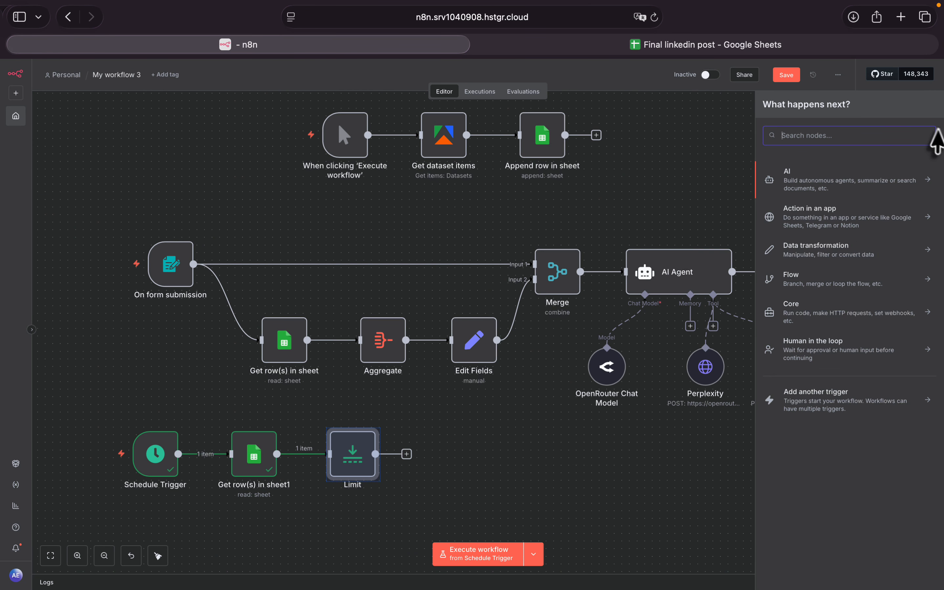
text(linked)
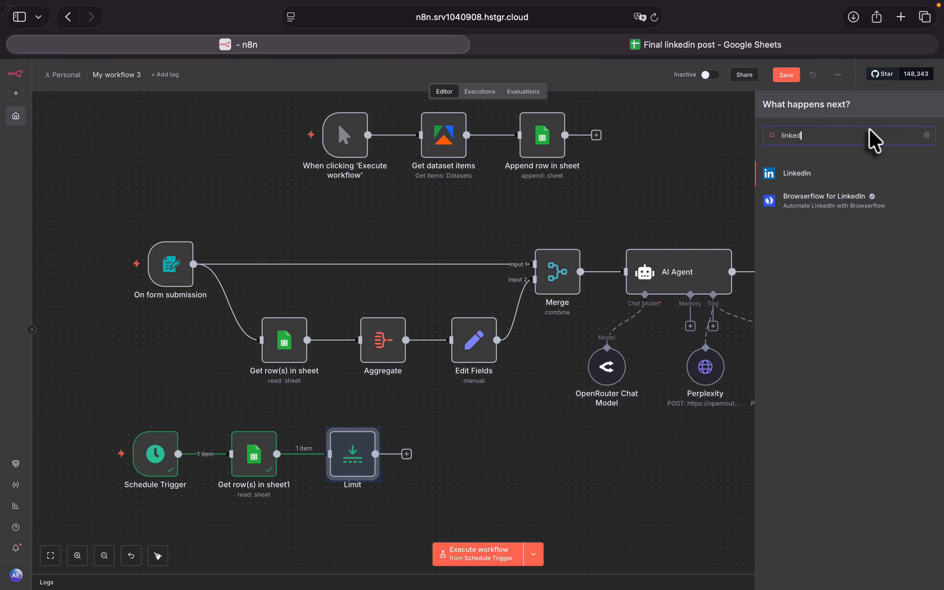
click(851, 183)
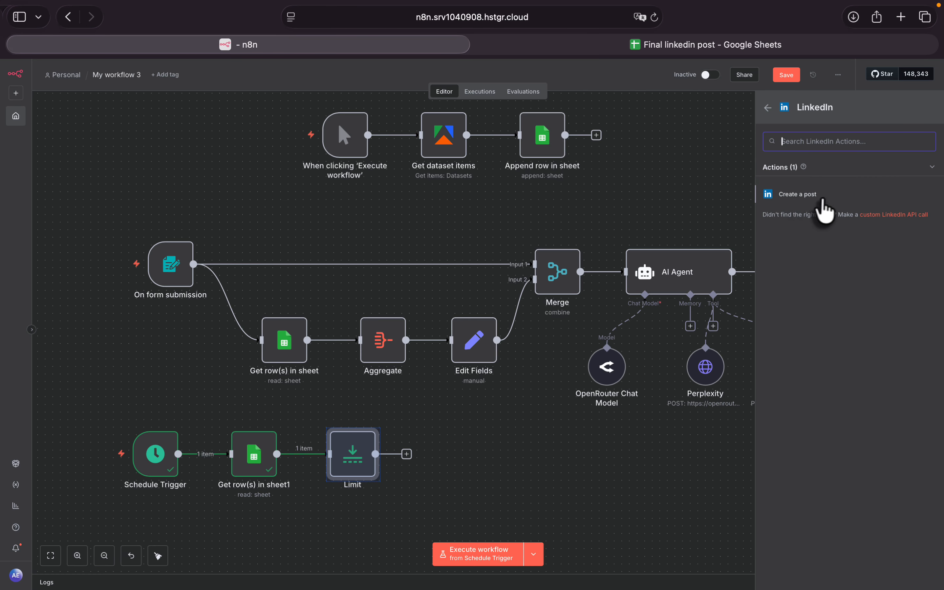
click(828, 195)
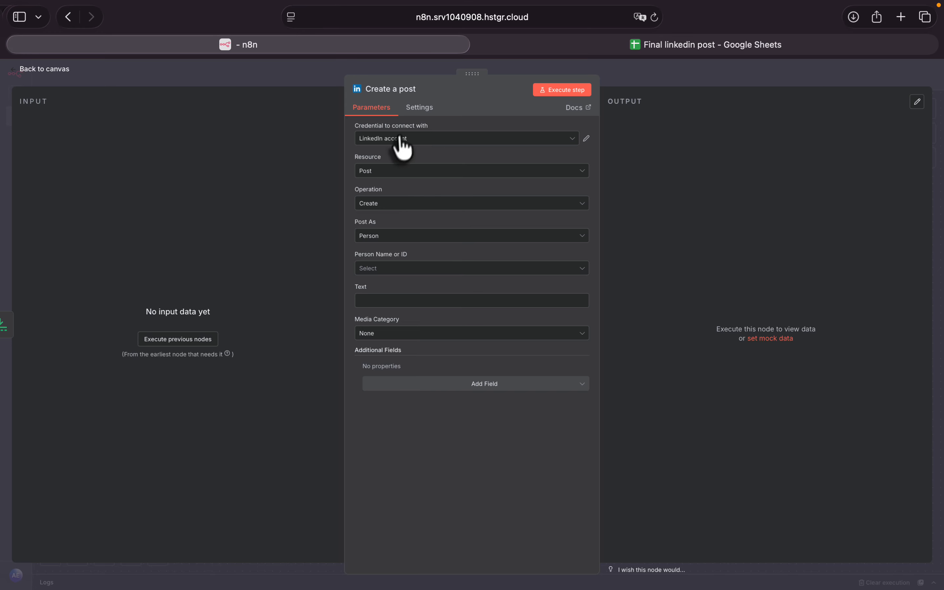
- Set the LinkedIn node to post as Person and choose the account owner's name as the person
click(376, 237)
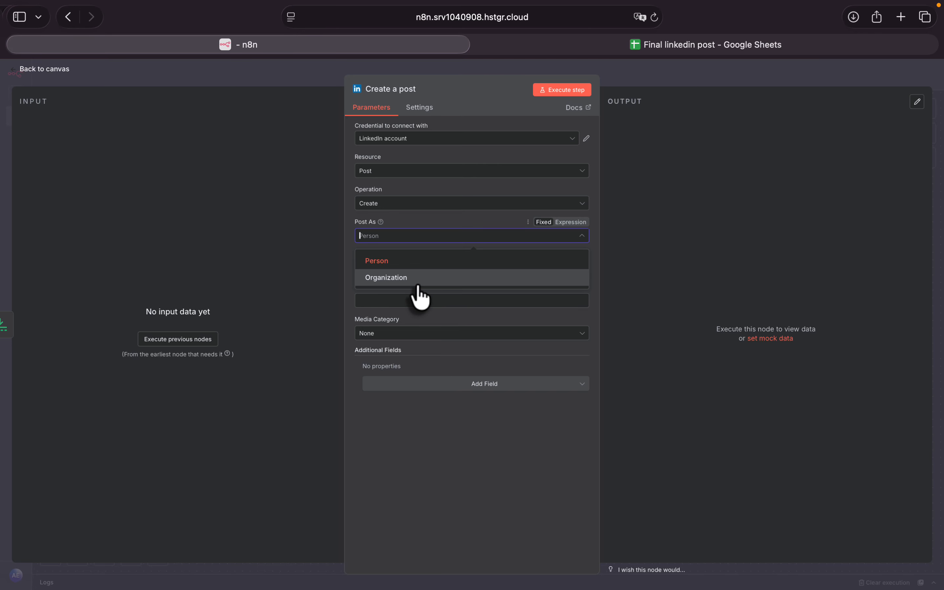
click(431, 238)
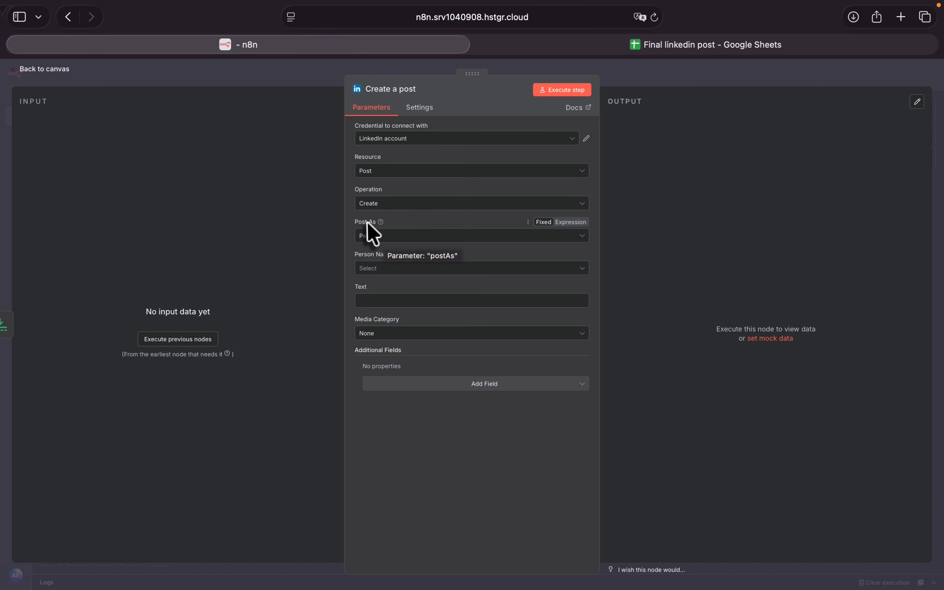
click(410, 240)
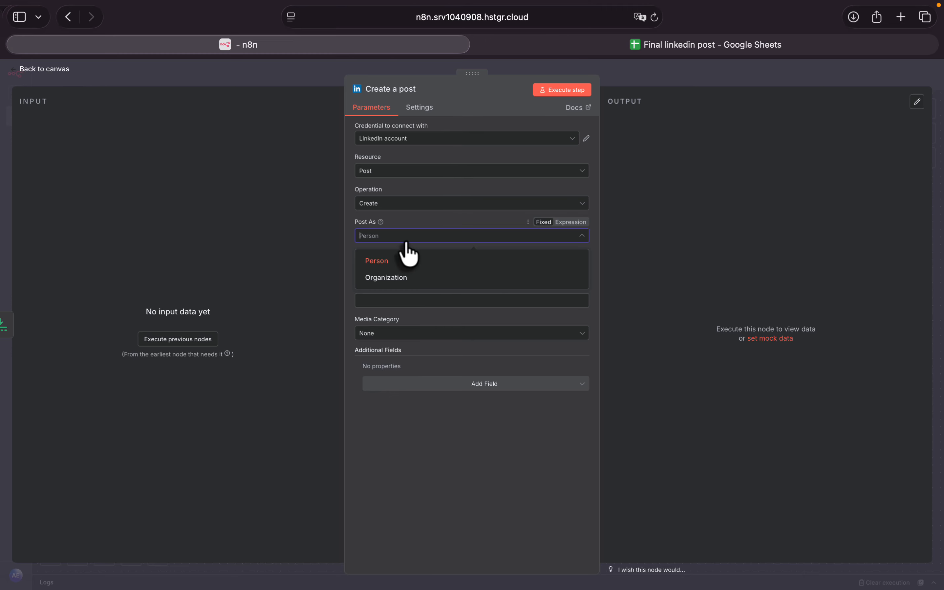
click(385, 261)
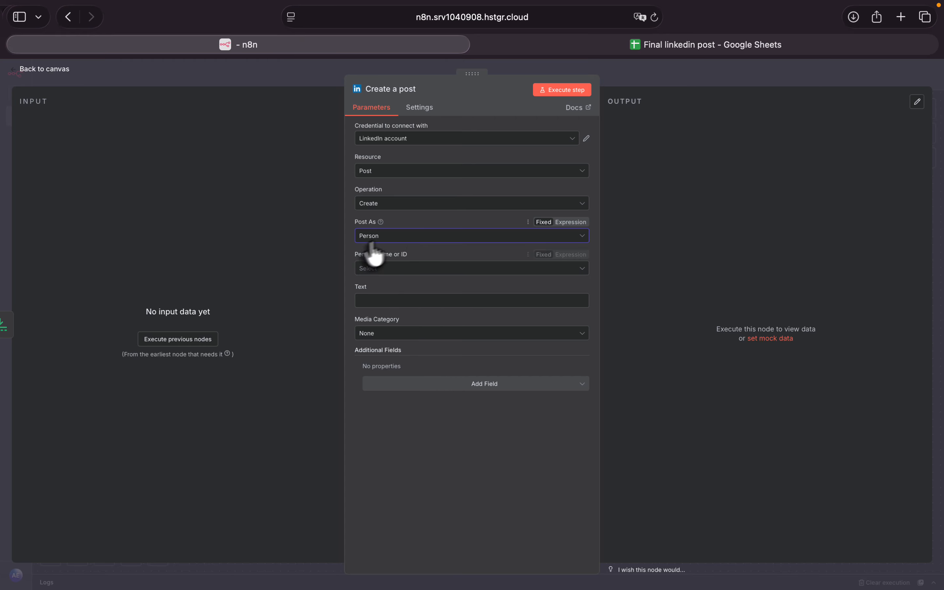
click(401, 268)
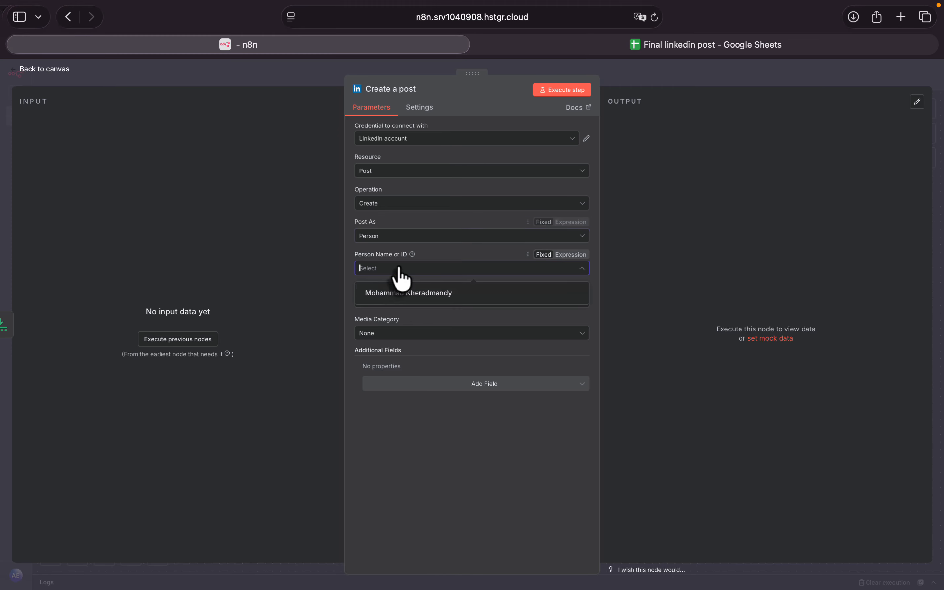
click(398, 298)
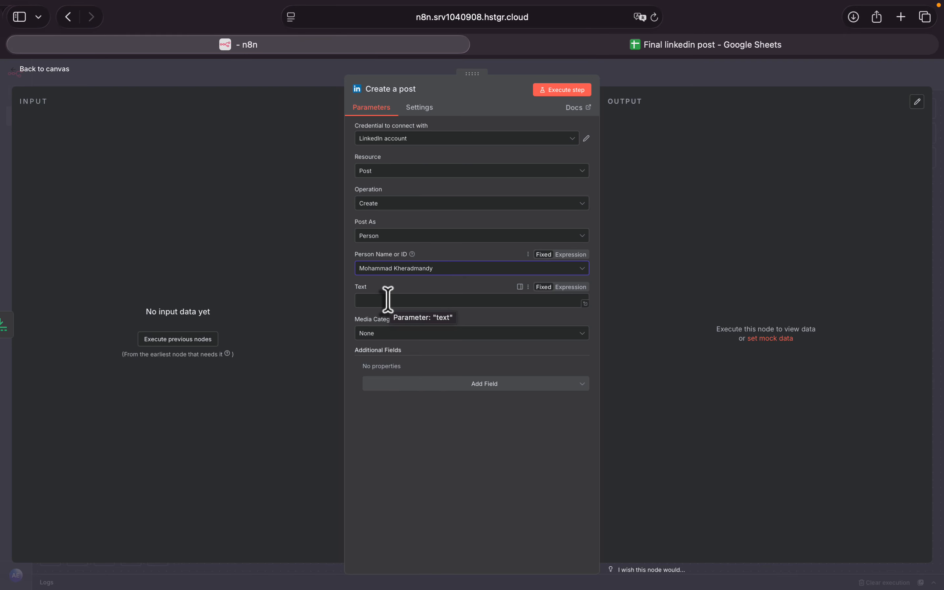
- Load the previous nodes' data, map the Linkedin post field to the node's Text, and execute the workflow from the Schedule Trigger
click(172, 338)
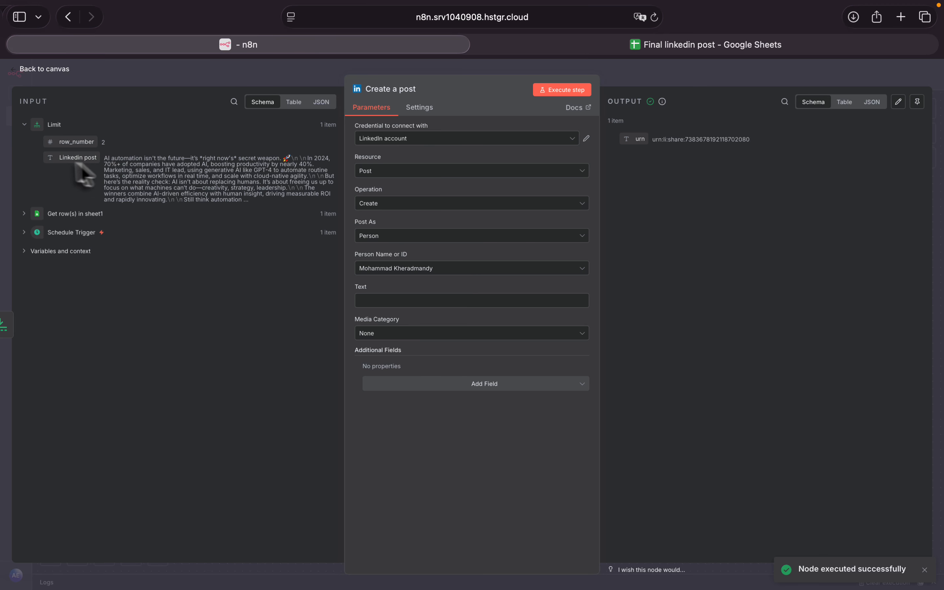
drag(77, 160, 407, 301)
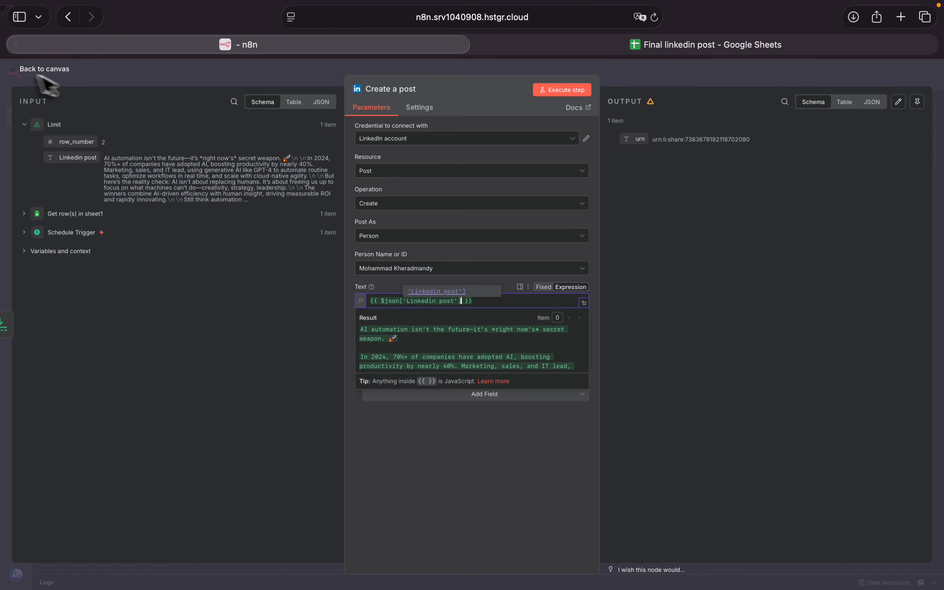
click(24, 71)
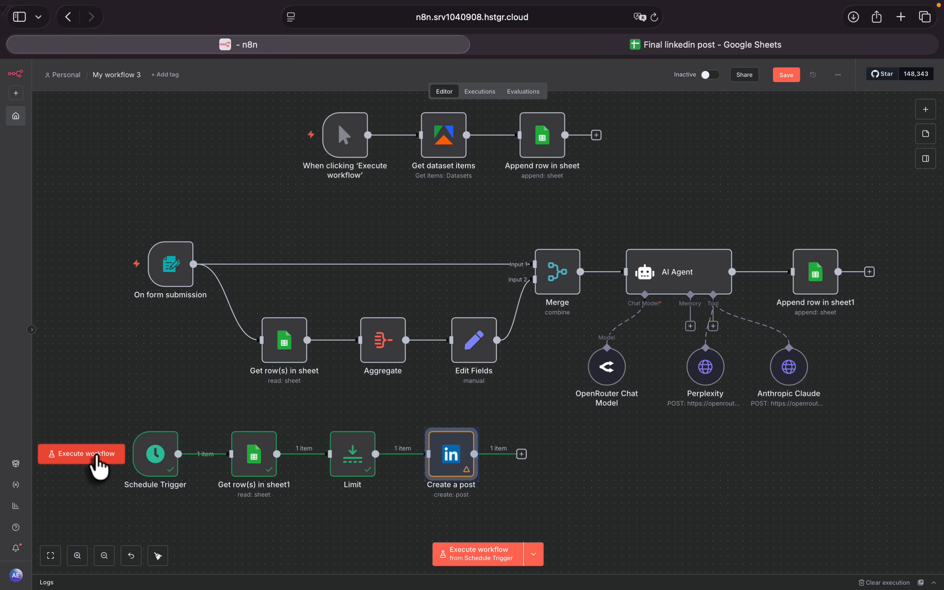
click(98, 462)
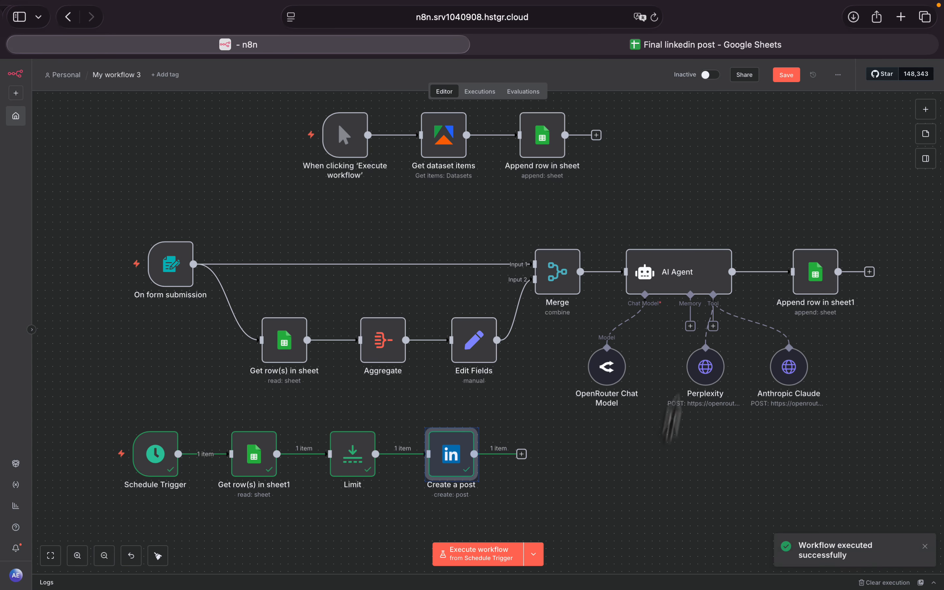
- Open LinkedIn in a new browser tab and check the profile's Activity section for the published post
click(900, 16)
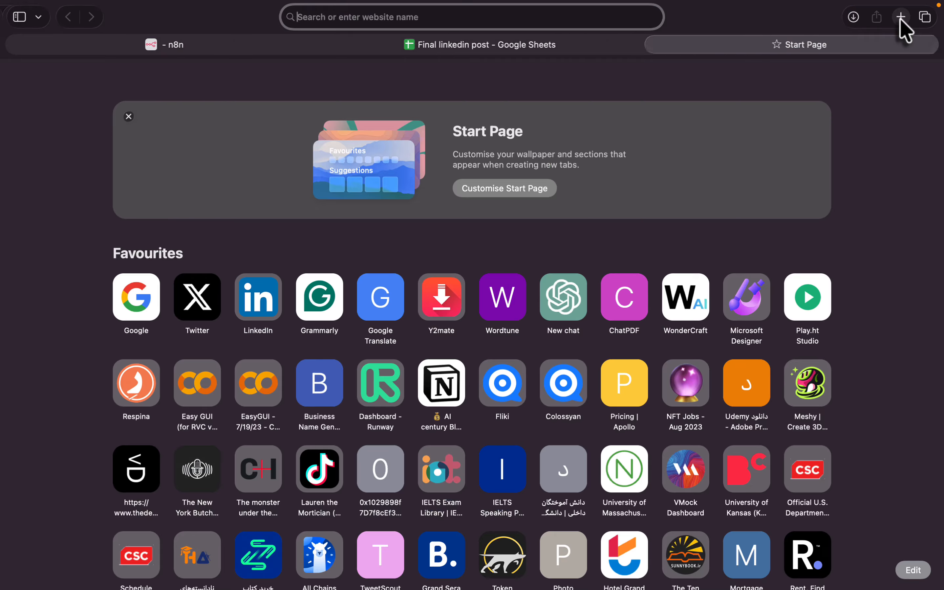
text(lin)
key(Return)
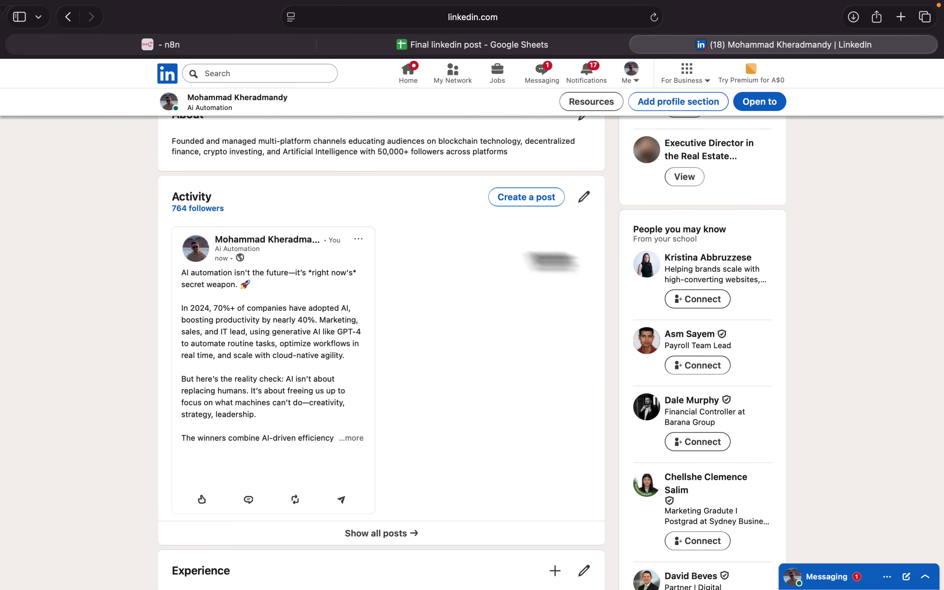